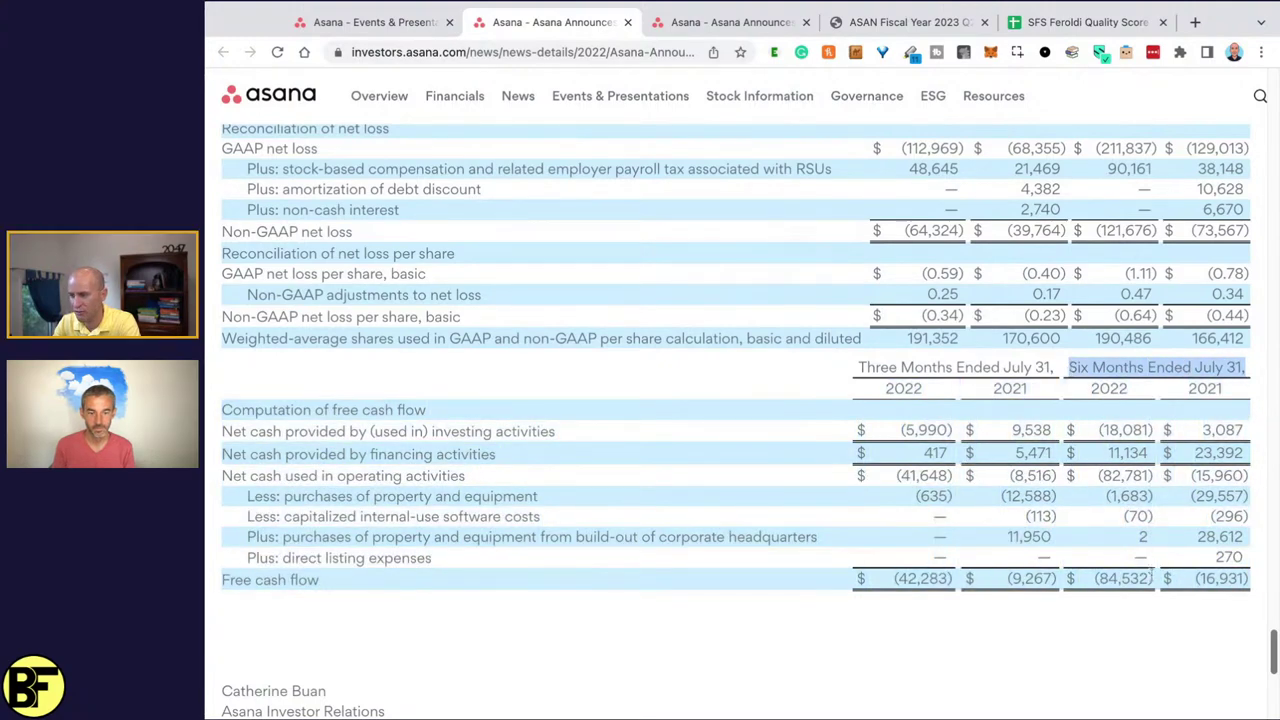
- Highlight the 2022 free cash flow figures for both periods and the six-month 2022 investing and operating cash flows in the reconciliation table
{"action": "left_click_drag", "start_coordinate": [1153, 578], "coordinate": [1098, 579]}
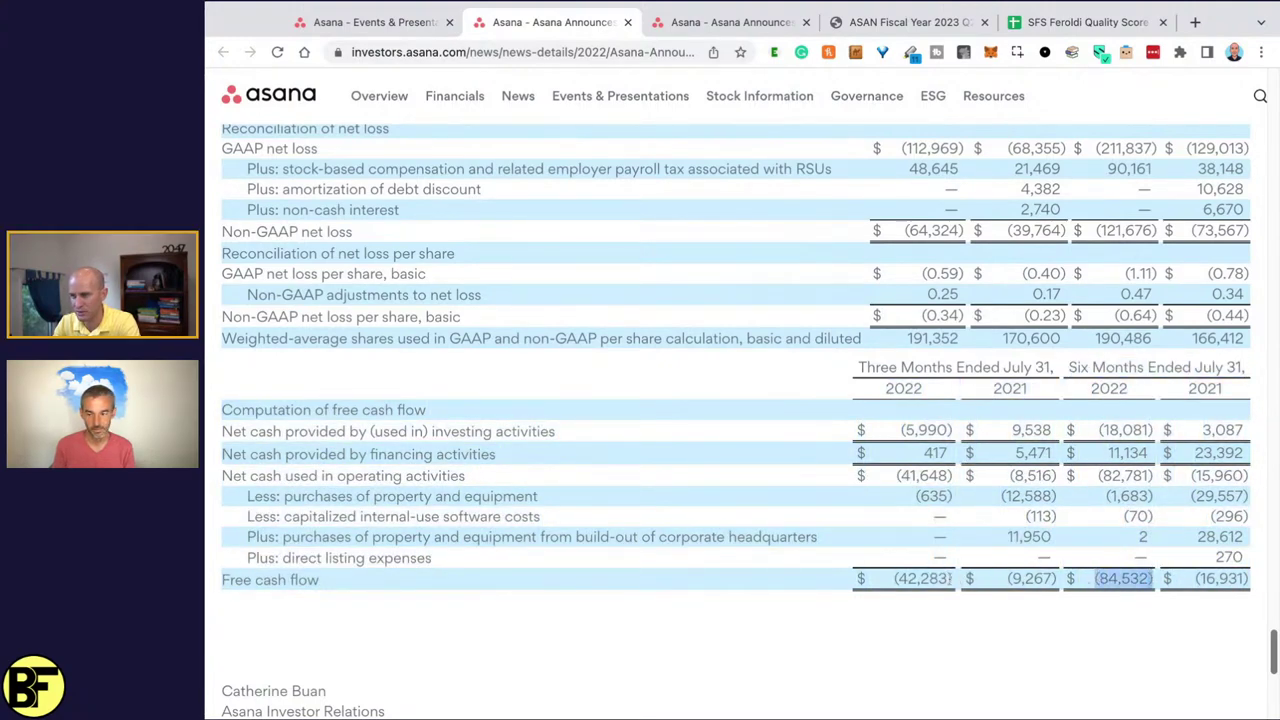
{"action": "left_click_drag", "start_coordinate": [953, 579], "coordinate": [895, 579]}
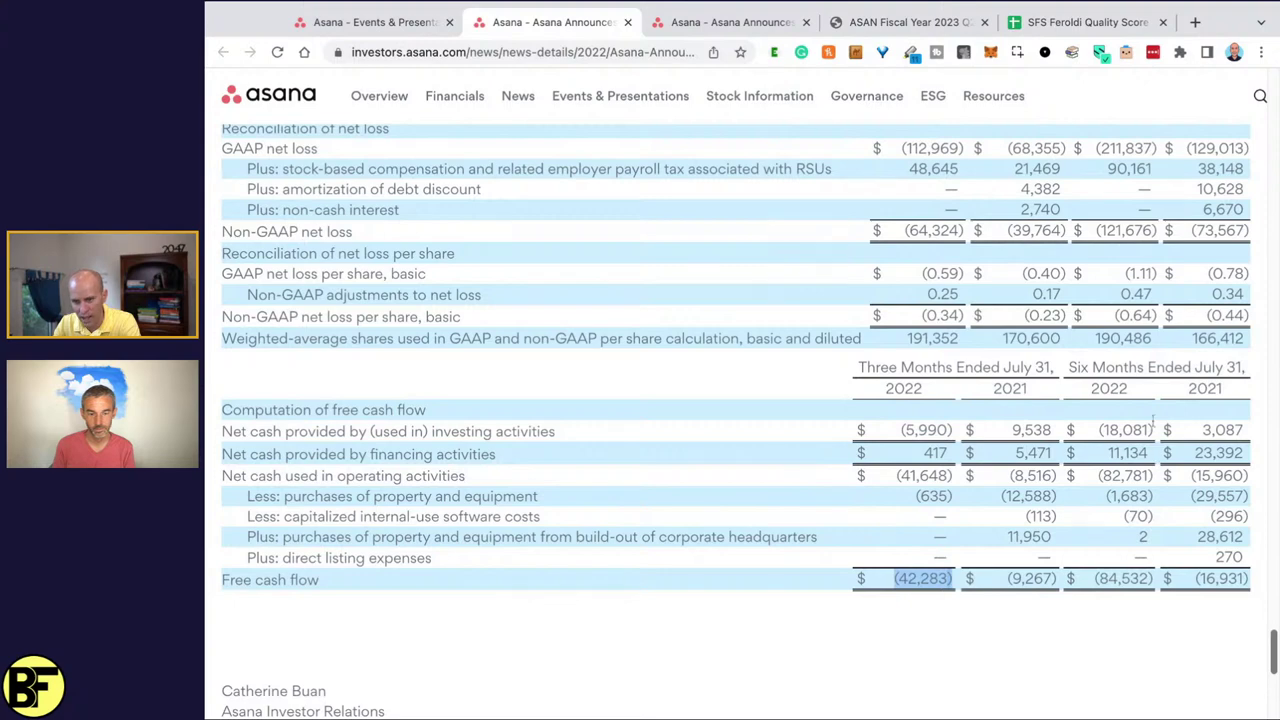
{"action": "left_click_drag", "start_coordinate": [1153, 430], "coordinate": [1120, 430]}
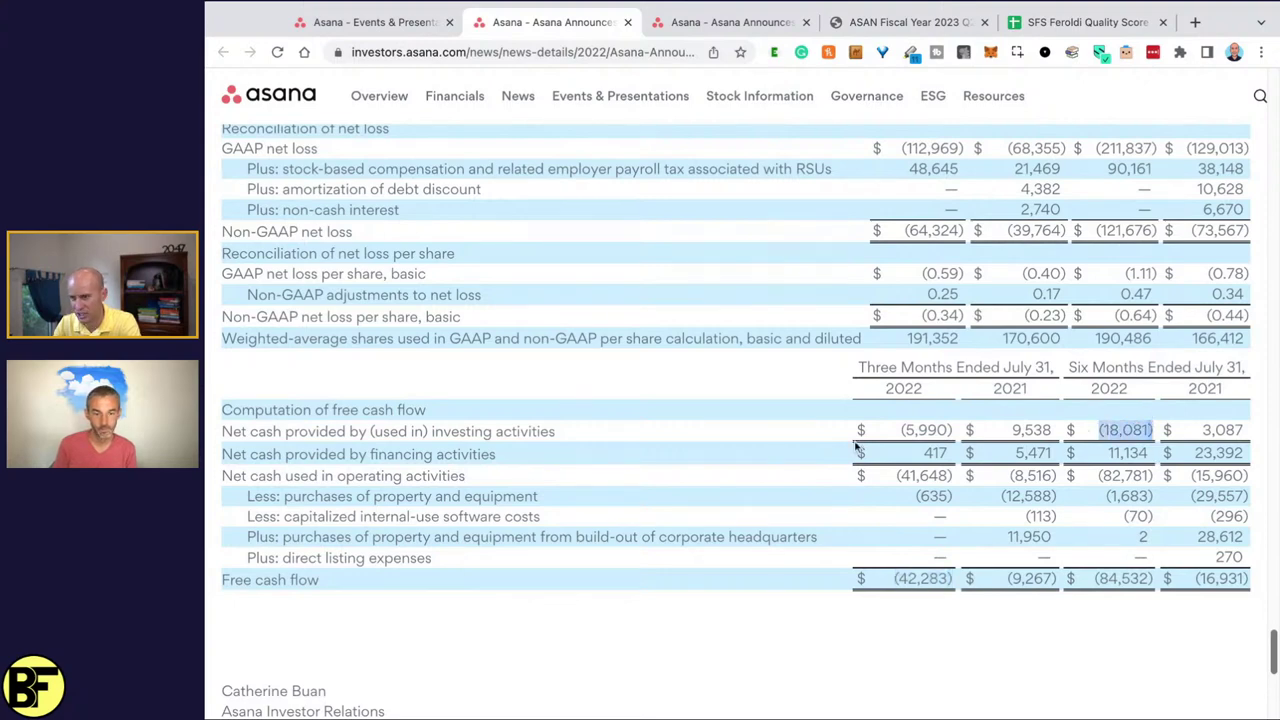
{"action": "left_click", "coordinate": [938, 430]}
{"action": "left_click_drag", "start_coordinate": [1095, 431], "coordinate": [1153, 431]}
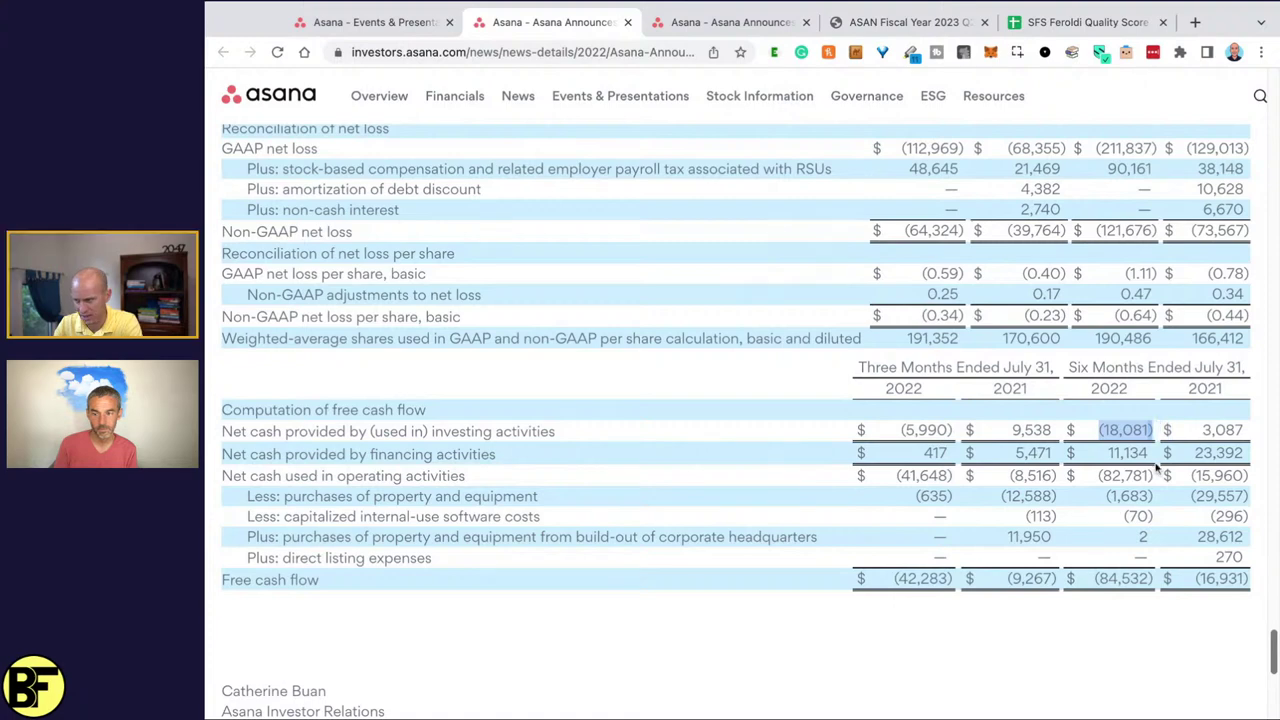
{"action": "left_click_drag", "start_coordinate": [1100, 476], "coordinate": [1157, 478]}
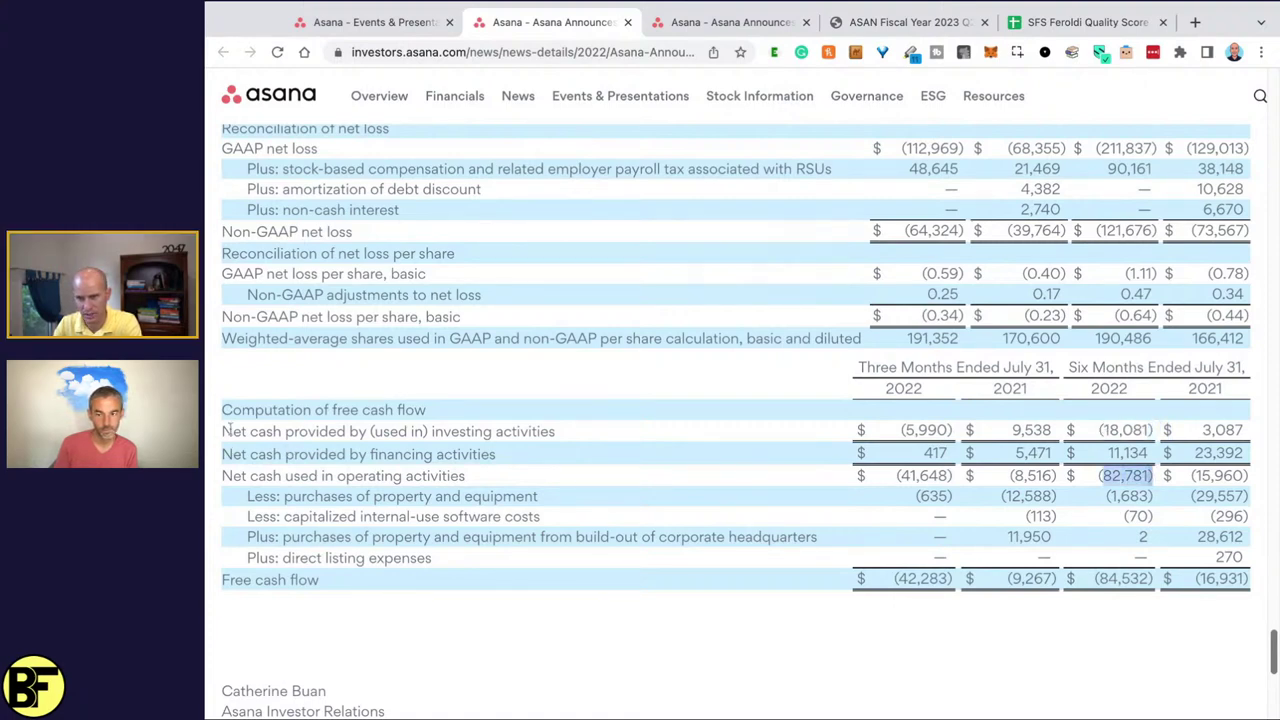
- Compare six-month 2022 net cash used in operating activities with free cash flow, highlighting the row labels and both figures
{"action": "left_click_drag", "start_coordinate": [229, 431], "coordinate": [230, 477]}
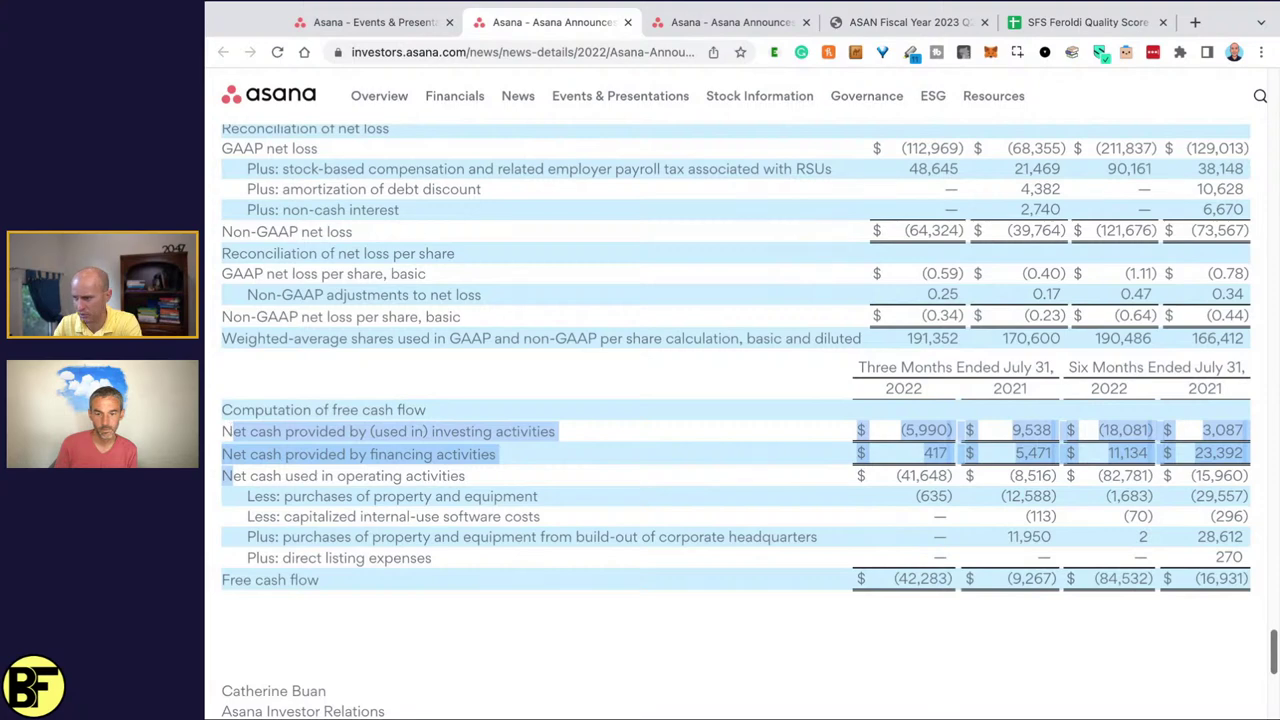
{"action": "left_click_drag", "start_coordinate": [336, 476], "coordinate": [466, 476]}
{"action": "double_click", "coordinate": [1107, 480]}
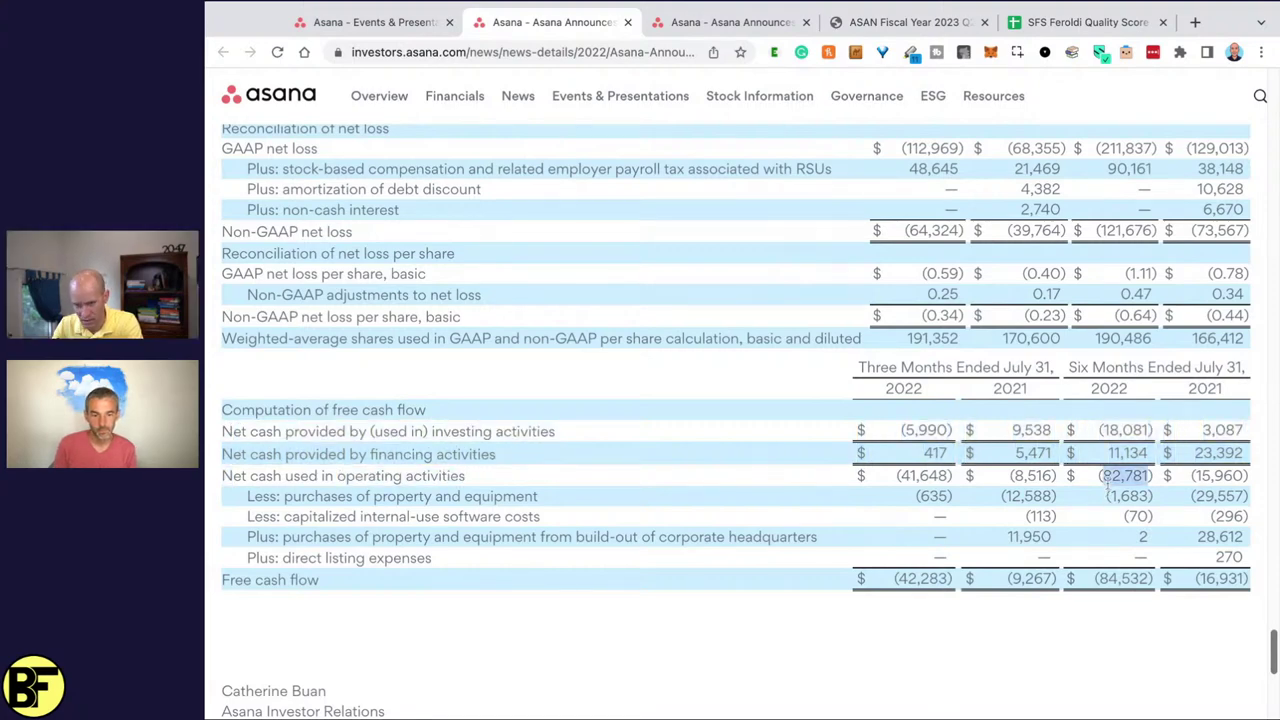
{"action": "left_click", "coordinate": [1150, 500]}
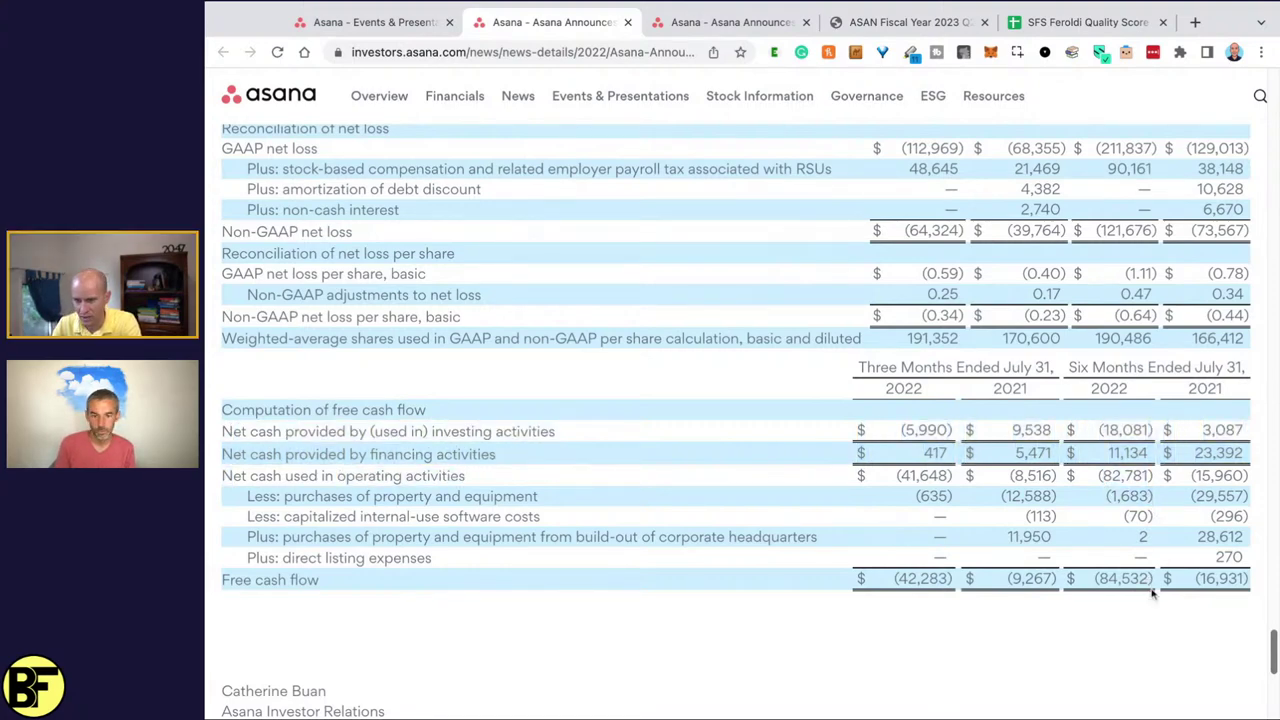
{"action": "left_click_drag", "start_coordinate": [1154, 580], "coordinate": [1067, 580]}
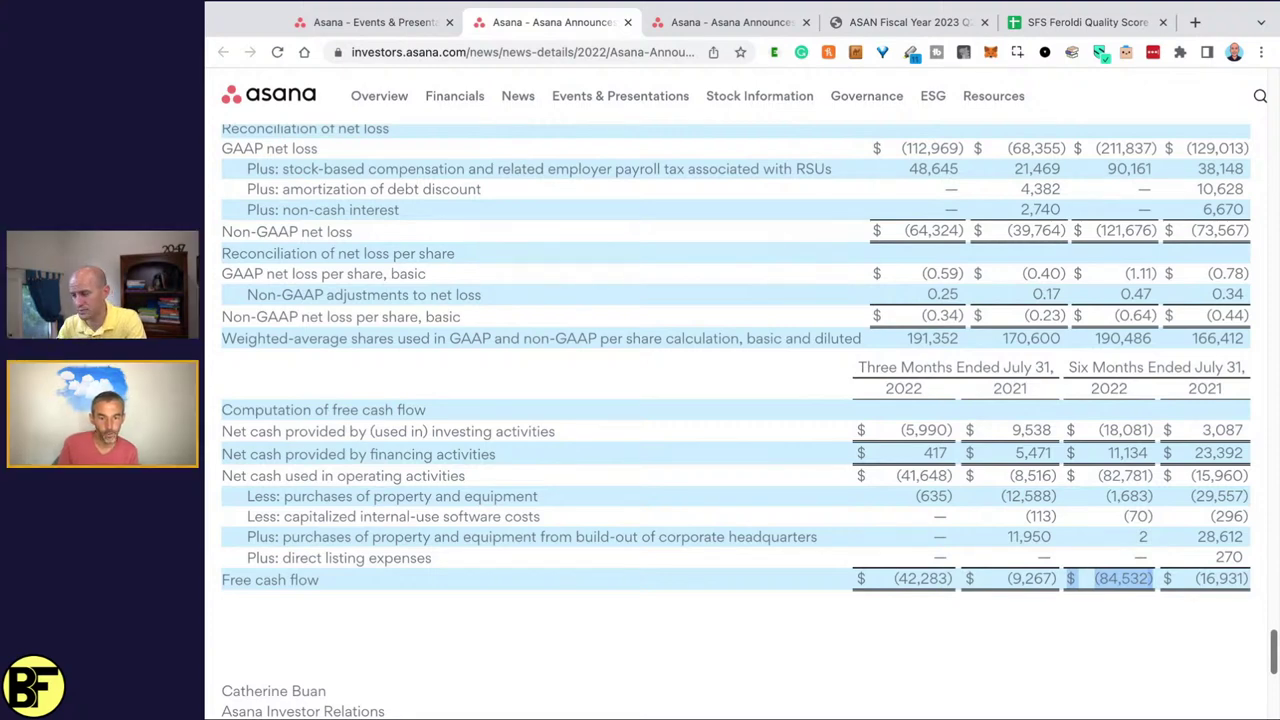
- Leave the earnings release and open the SEC Filings list on Asana's investor relations site
{"action": "scroll", "coordinate": [1086, 455], "scroll_direction": "down", "scroll_amount": 5}
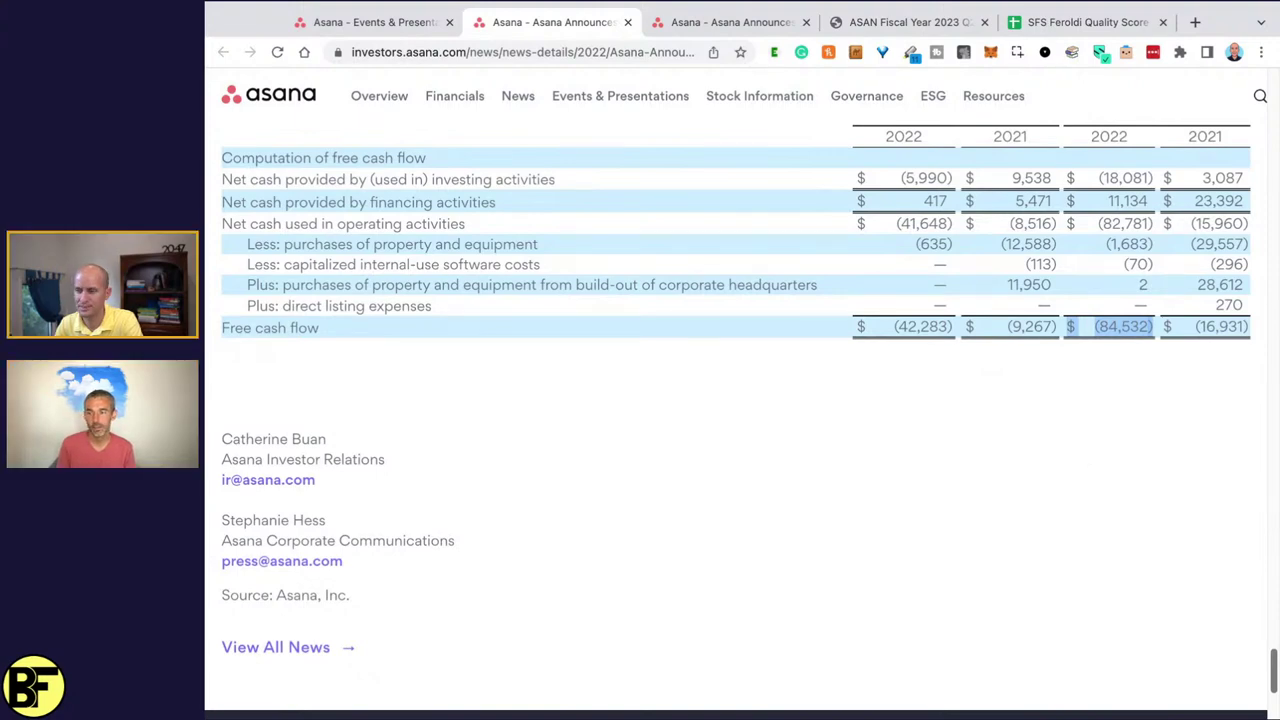
{"action": "scroll", "coordinate": [1020, 445], "scroll_direction": "up", "scroll_amount": 5}
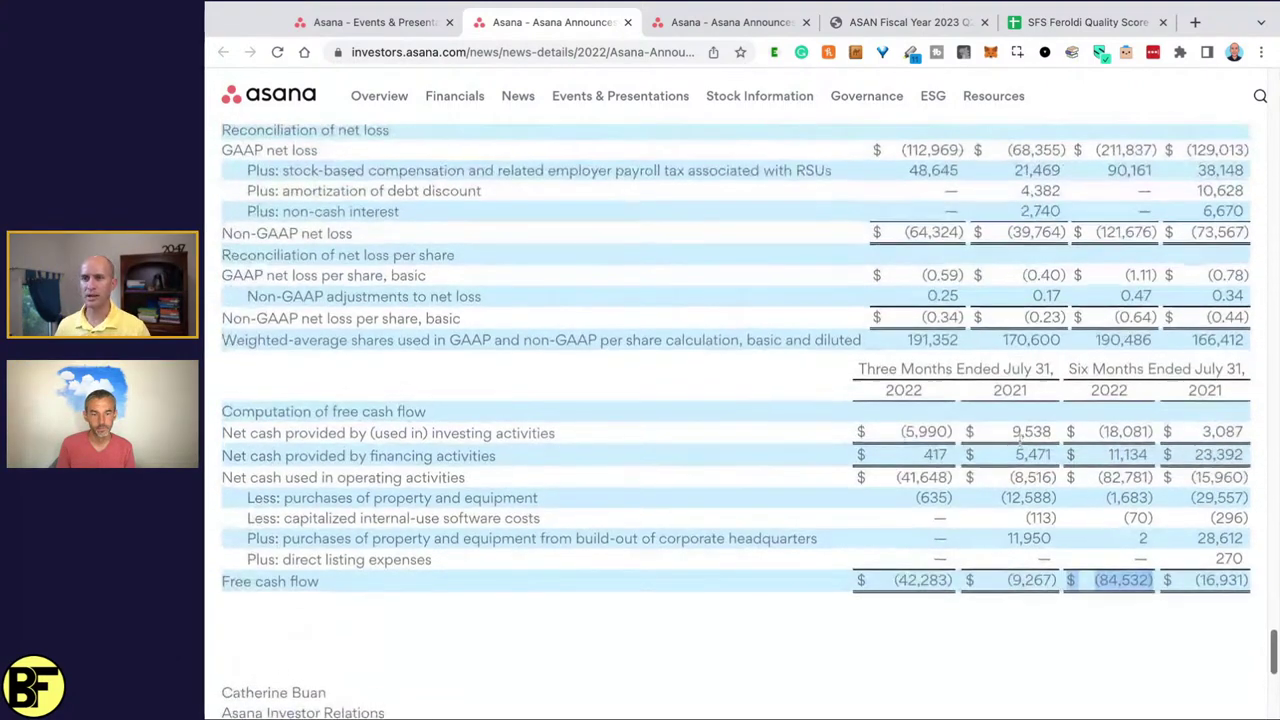
{"action": "scroll", "coordinate": [1020, 445], "scroll_direction": "up", "scroll_amount": 4}
{"action": "scroll", "coordinate": [541, 209], "scroll_direction": "up", "scroll_amount": 5}
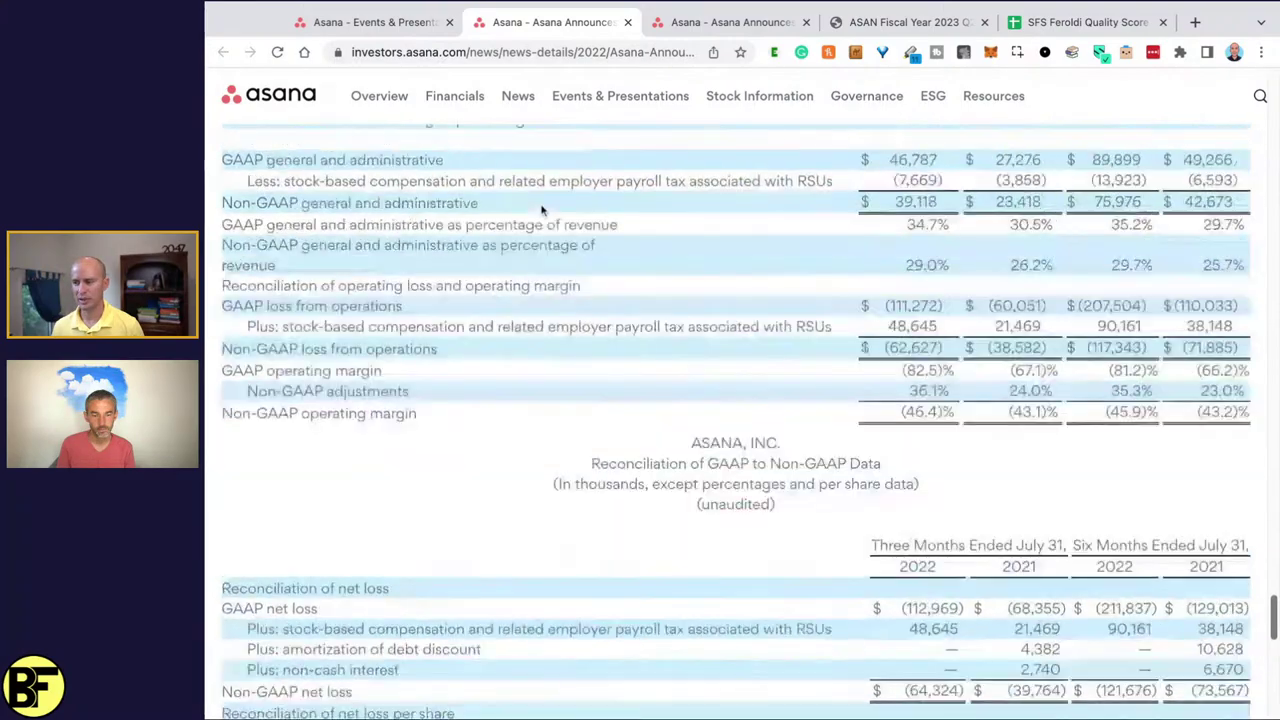
{"action": "scroll", "coordinate": [541, 209], "scroll_direction": "up", "scroll_amount": 15}
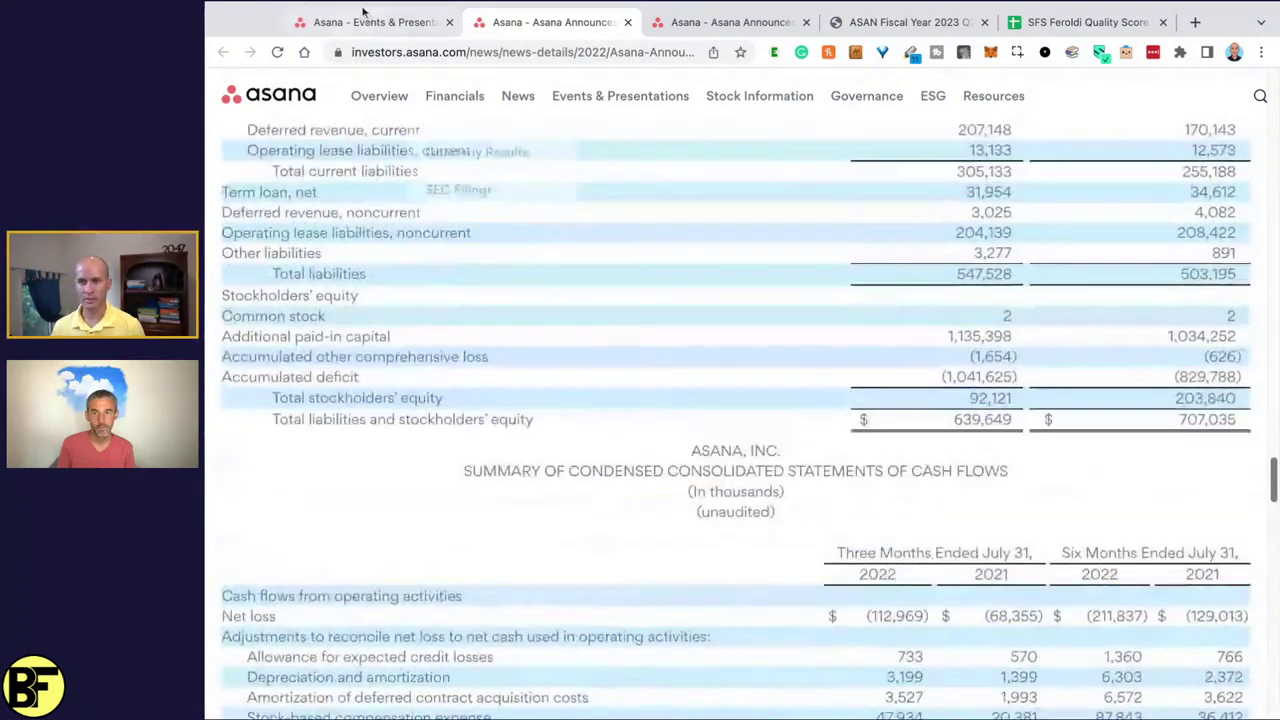
{"action": "left_click", "coordinate": [370, 22]}
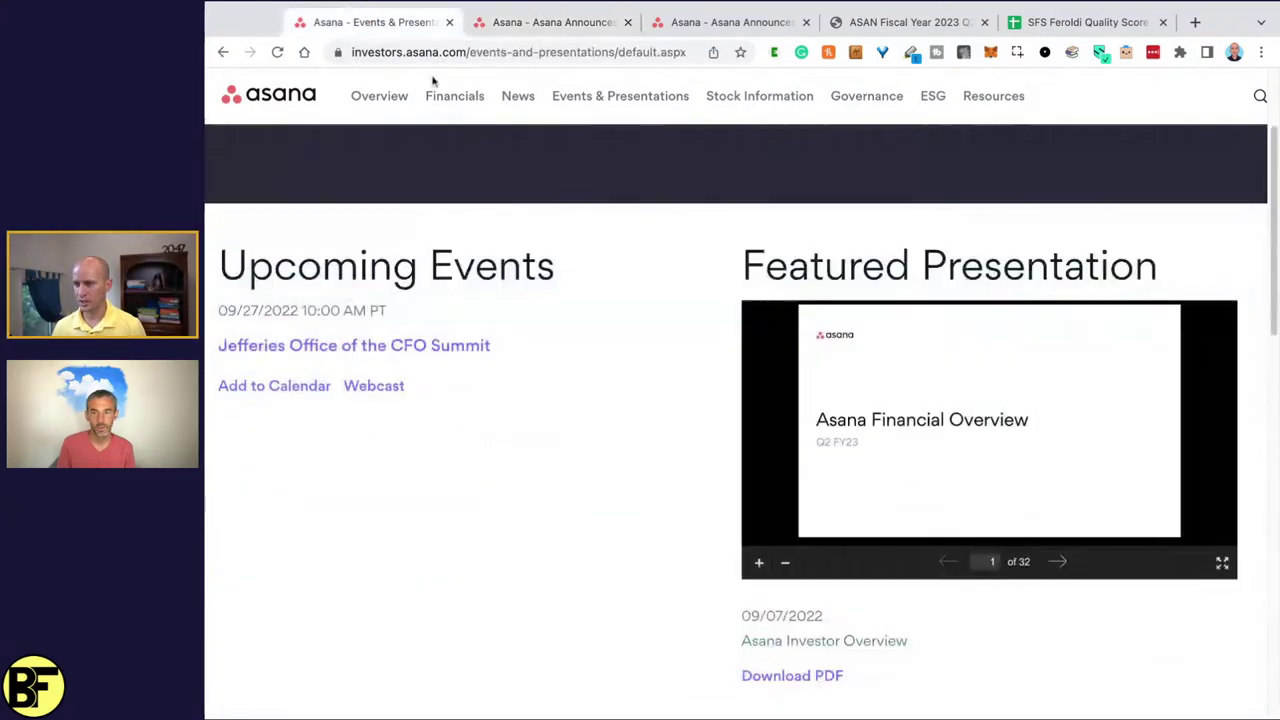
{"action": "mouse_move", "coordinate": [454, 100]}
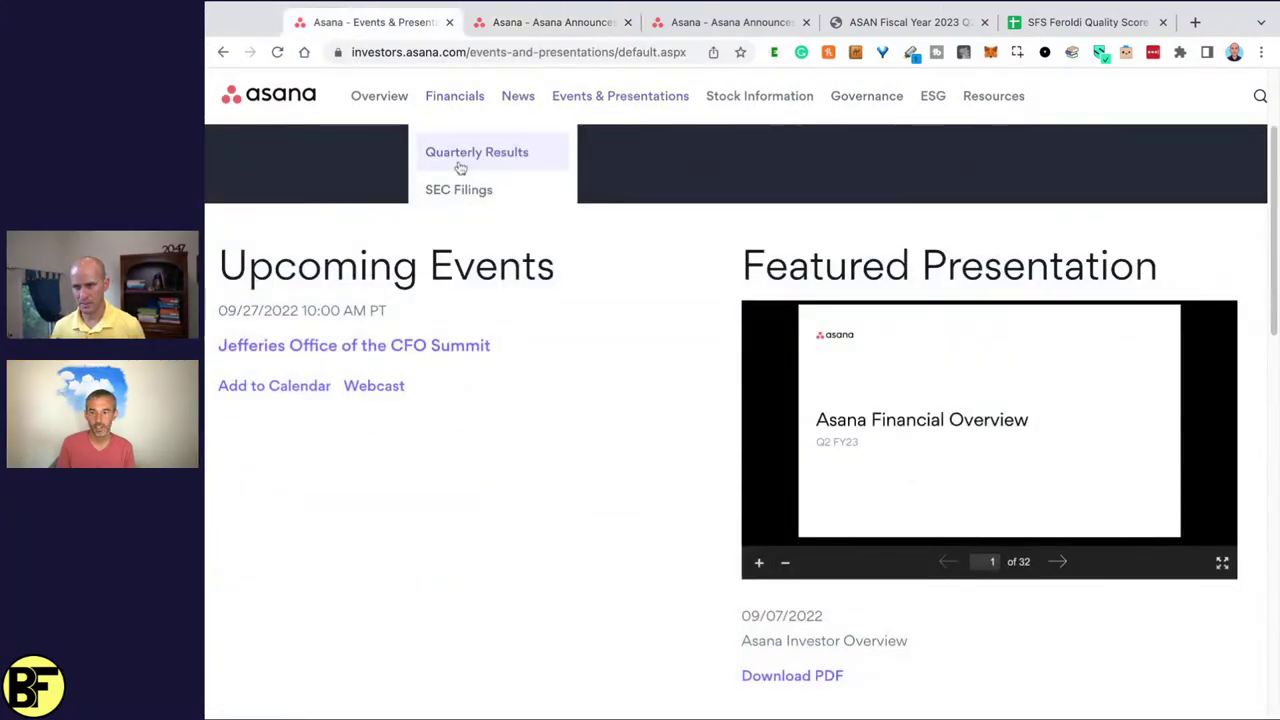
{"action": "left_click", "coordinate": [460, 190]}
{"action": "scroll", "coordinate": [680, 249], "scroll_direction": "down", "scroll_amount": 2}
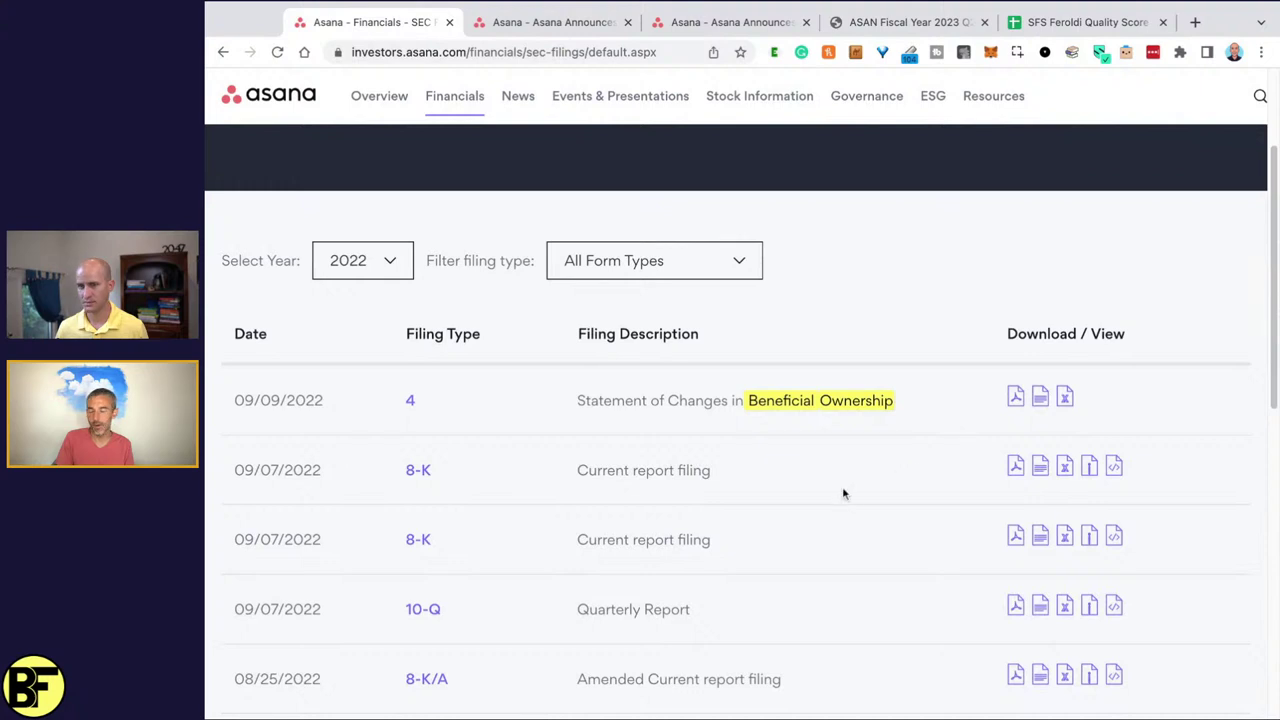
- Open the PDF of the 09/09/2022 Form 4 filing and skim its tables and explanatory notes
{"action": "scroll", "coordinate": [843, 480], "scroll_direction": "down", "scroll_amount": 2}
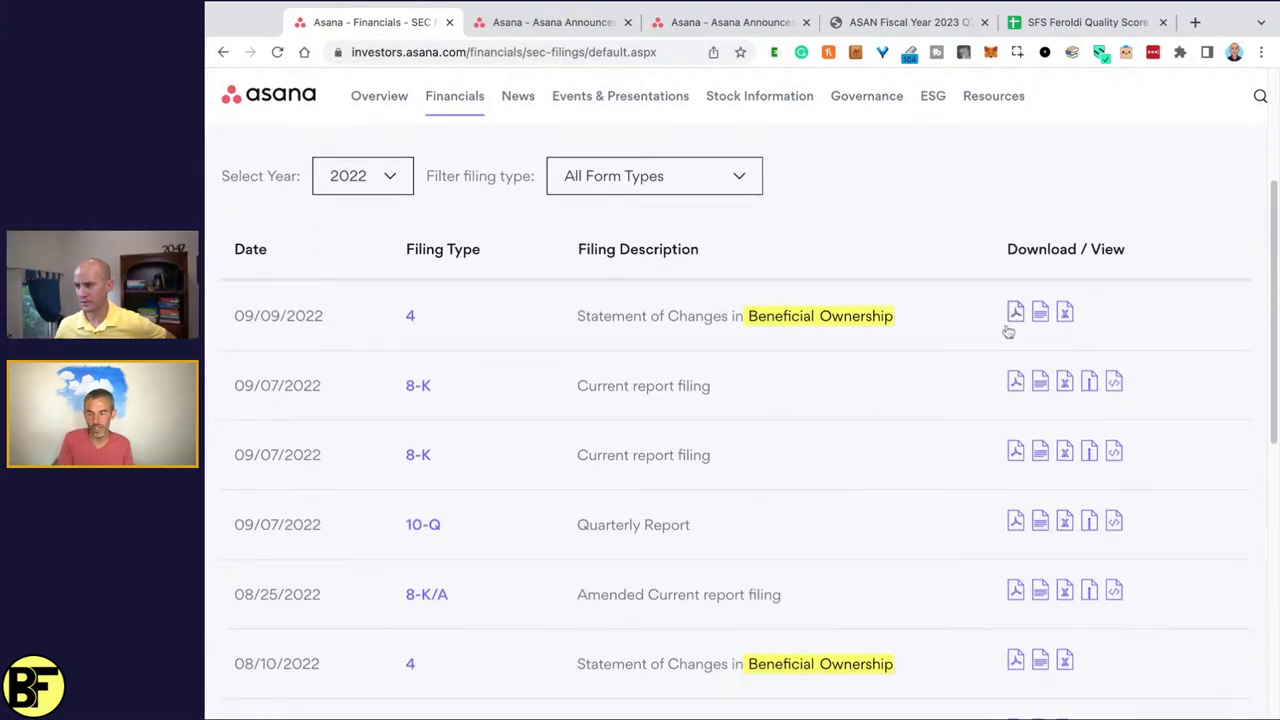
{"action": "left_click", "coordinate": [1015, 315]}
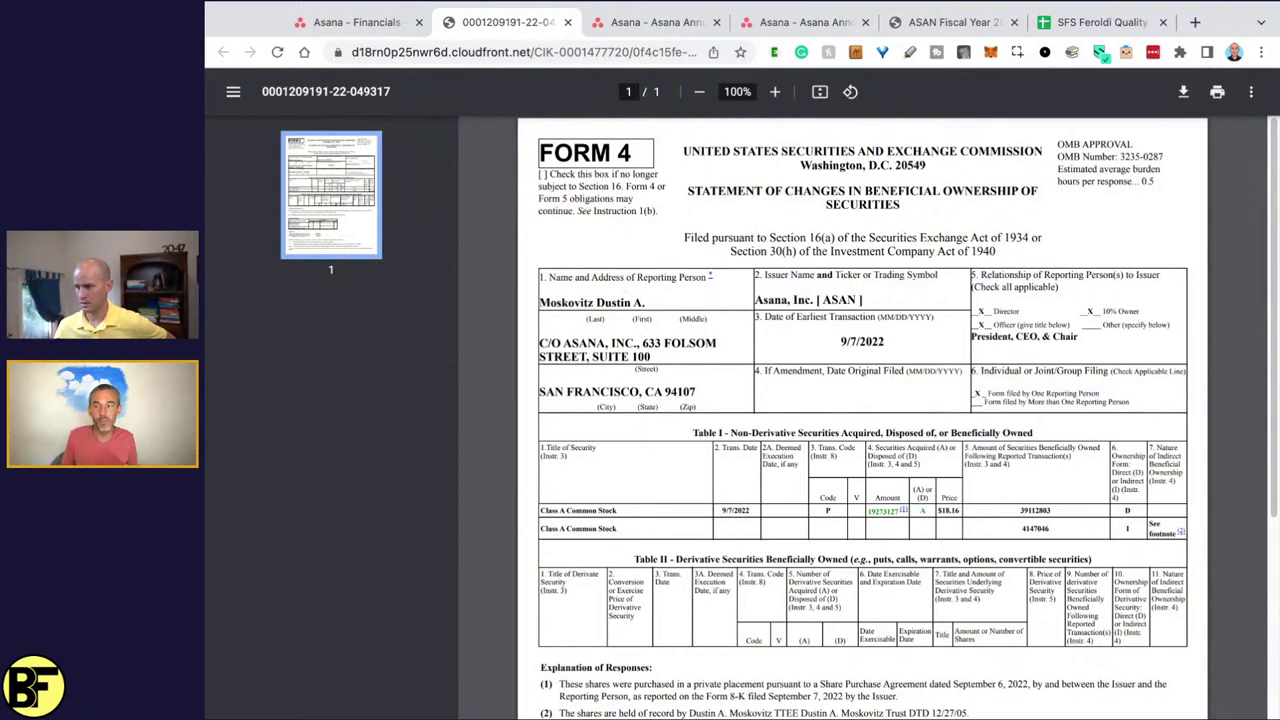
{"action": "scroll", "coordinate": [938, 318], "scroll_direction": "down", "scroll_amount": 2}
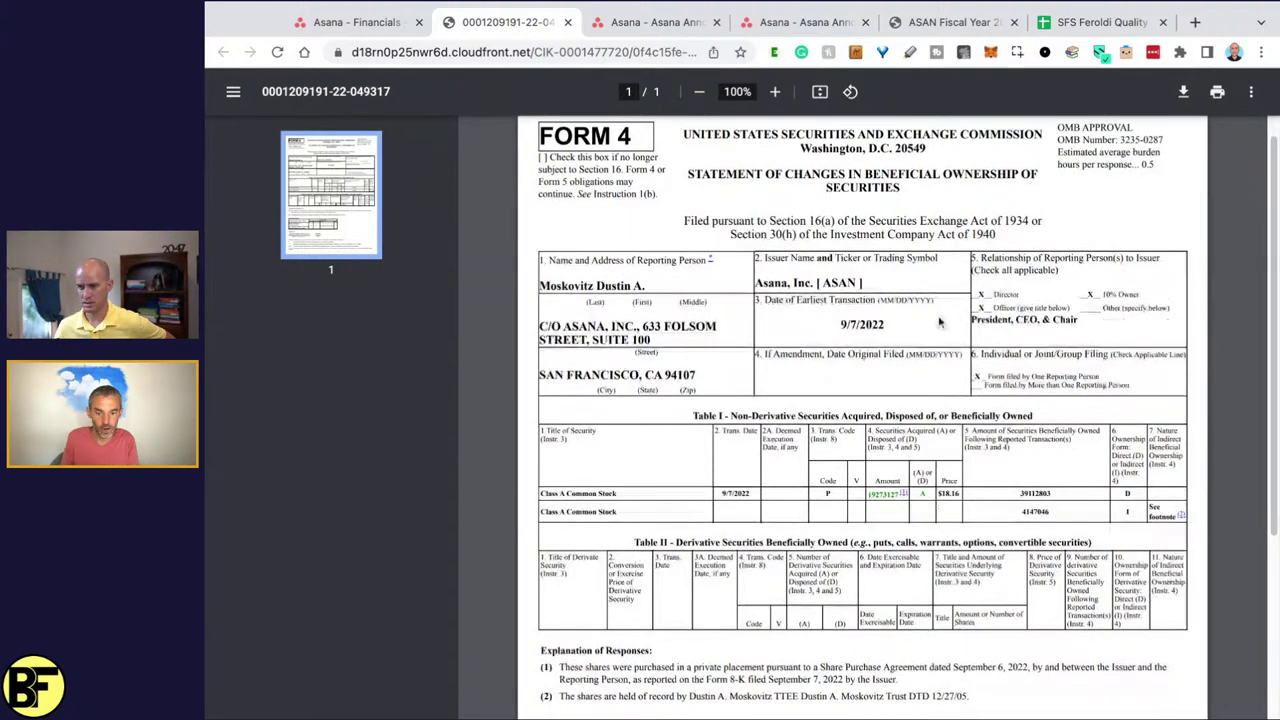
{"action": "scroll", "coordinate": [938, 318], "scroll_direction": "down", "scroll_amount": 3}
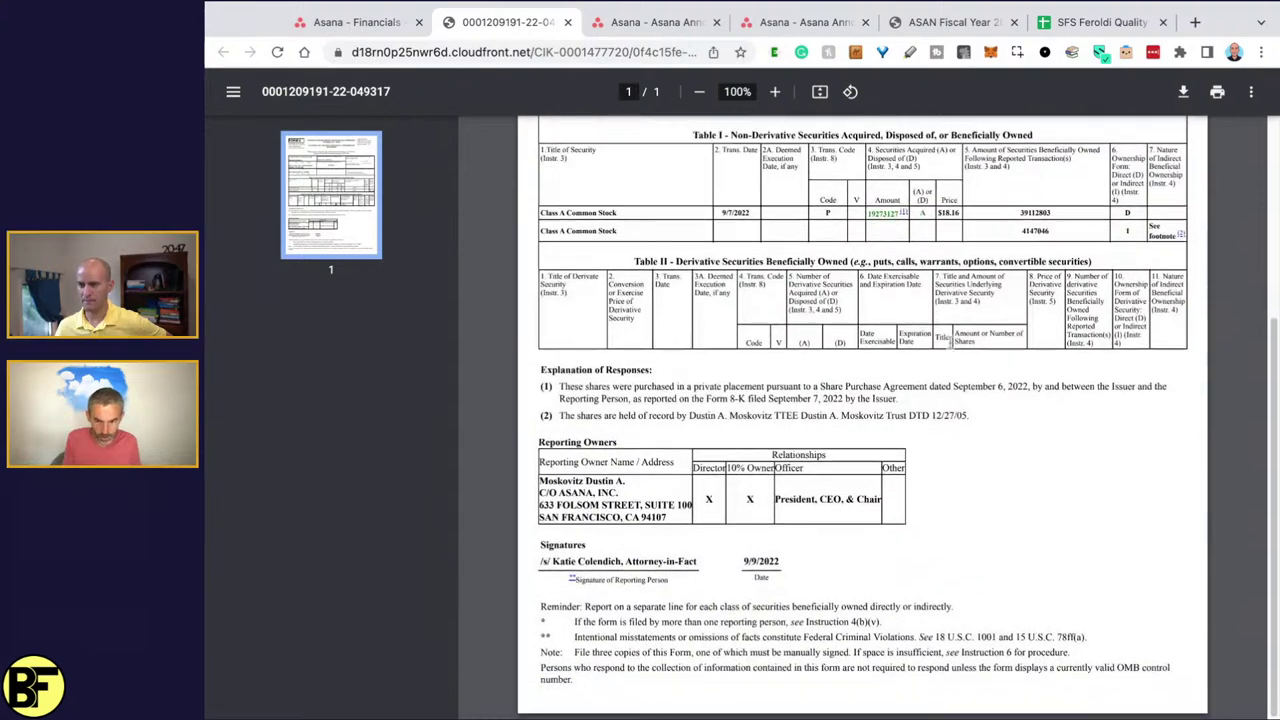
{"action": "scroll", "coordinate": [900, 300], "scroll_direction": "up", "scroll_amount": 6}
- Check the filings list briefly, return to the Form 4 PDF and enlarge it to 175%
{"action": "left_click", "coordinate": [368, 30]}
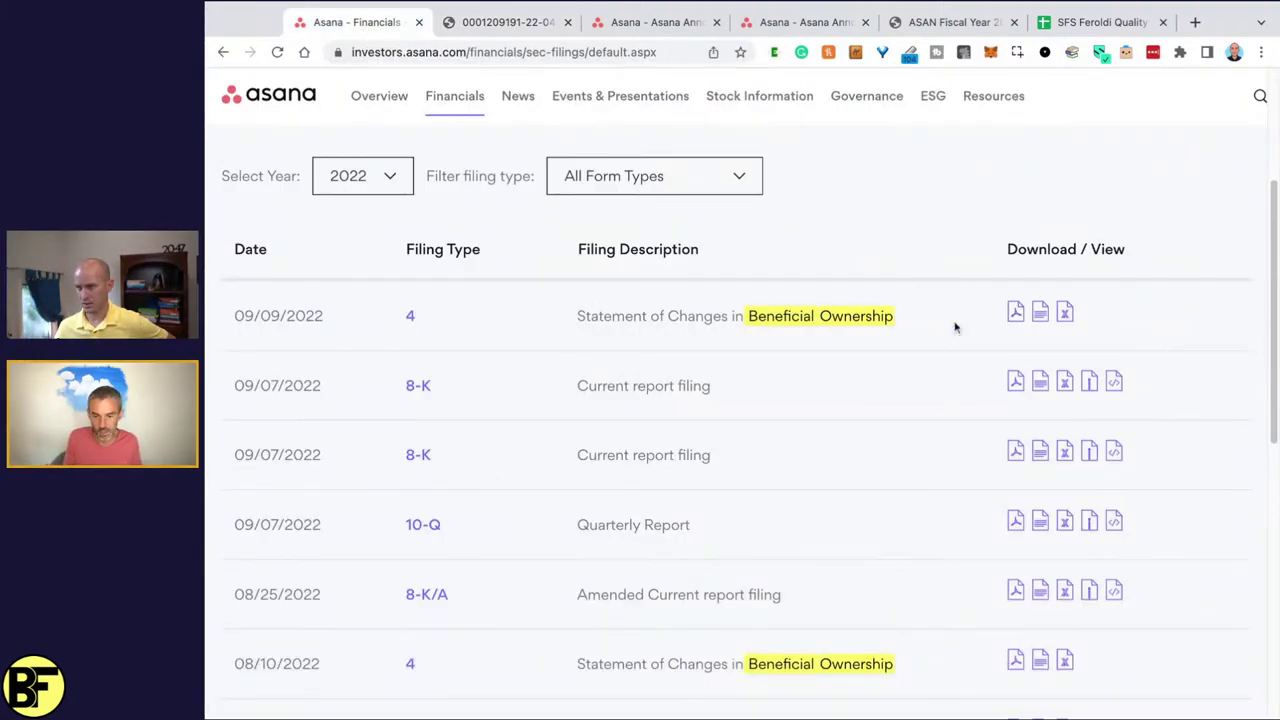
{"action": "left_click", "coordinate": [578, 28]}
{"action": "left_click", "coordinate": [774, 91]}
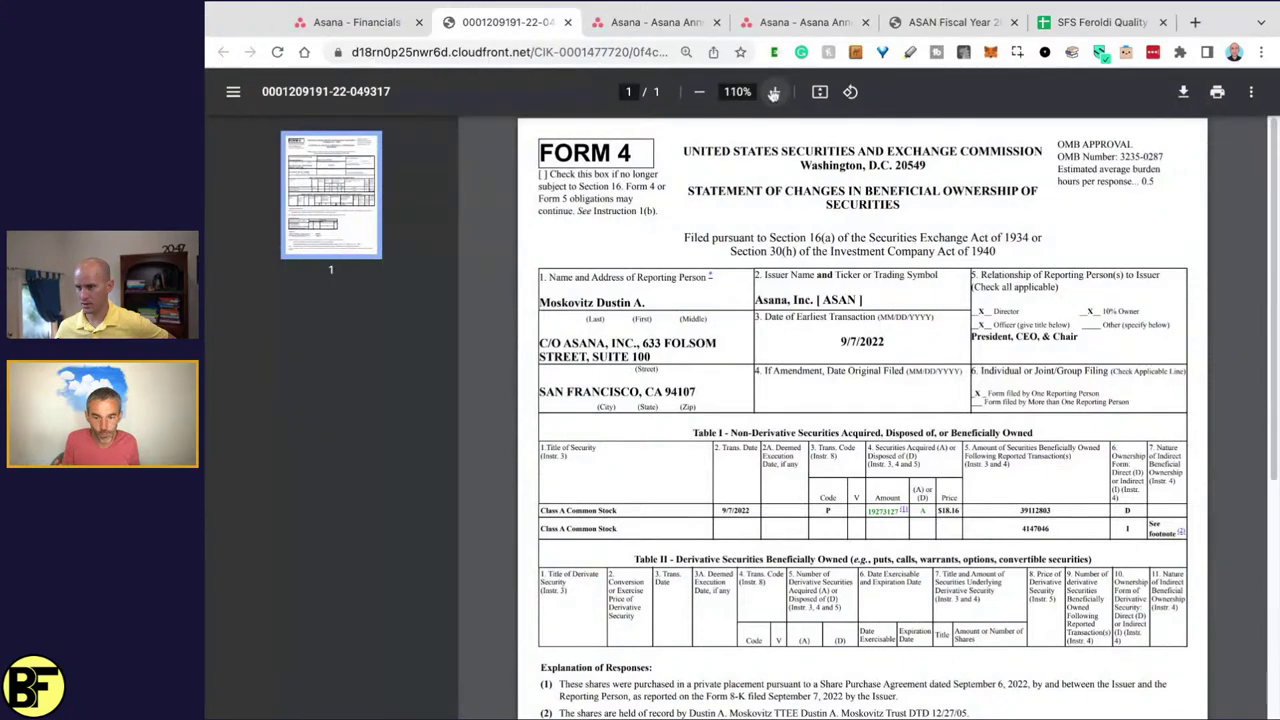
{"action": "left_click", "coordinate": [774, 91]}
{"action": "left_click", "coordinate": [774, 91]}
{"action": "left_click", "coordinate": [774, 91]}
- Highlight the description of the 09/09/2022 Form 4 entry in the SEC filings list and return to its PDF
{"action": "left_click", "coordinate": [360, 22]}
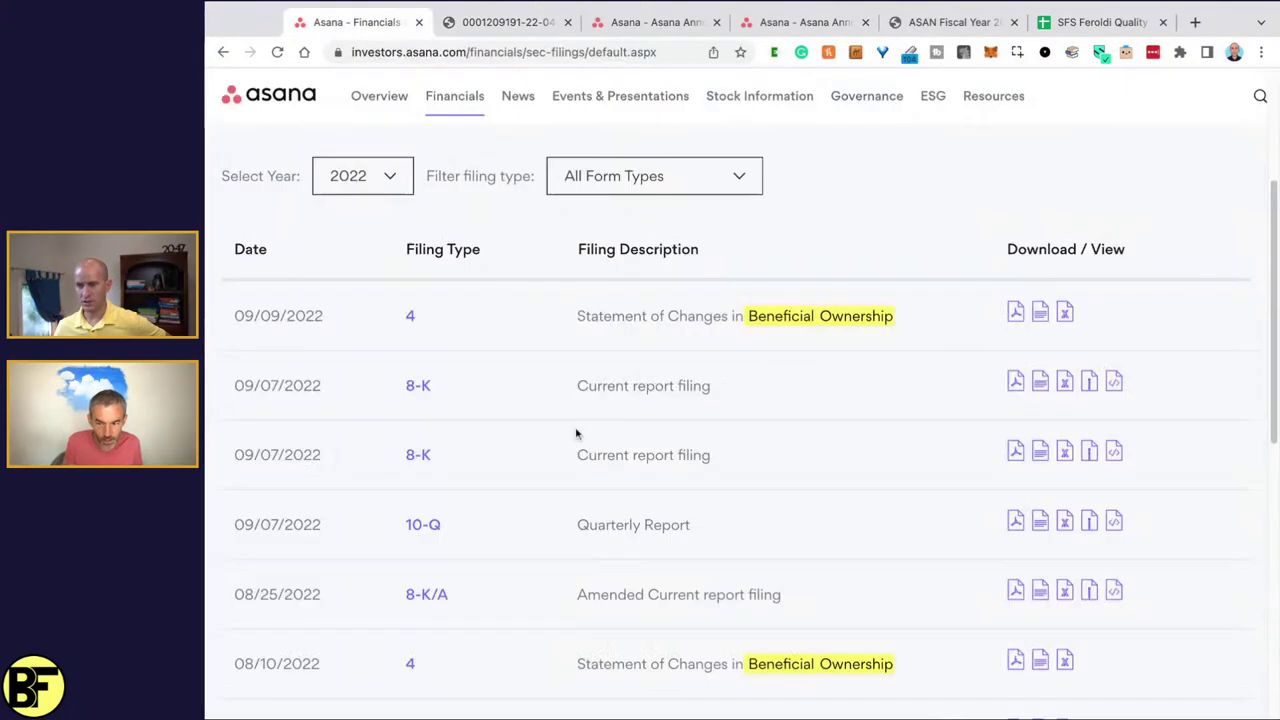
{"action": "triple_click", "coordinate": [568, 319]}
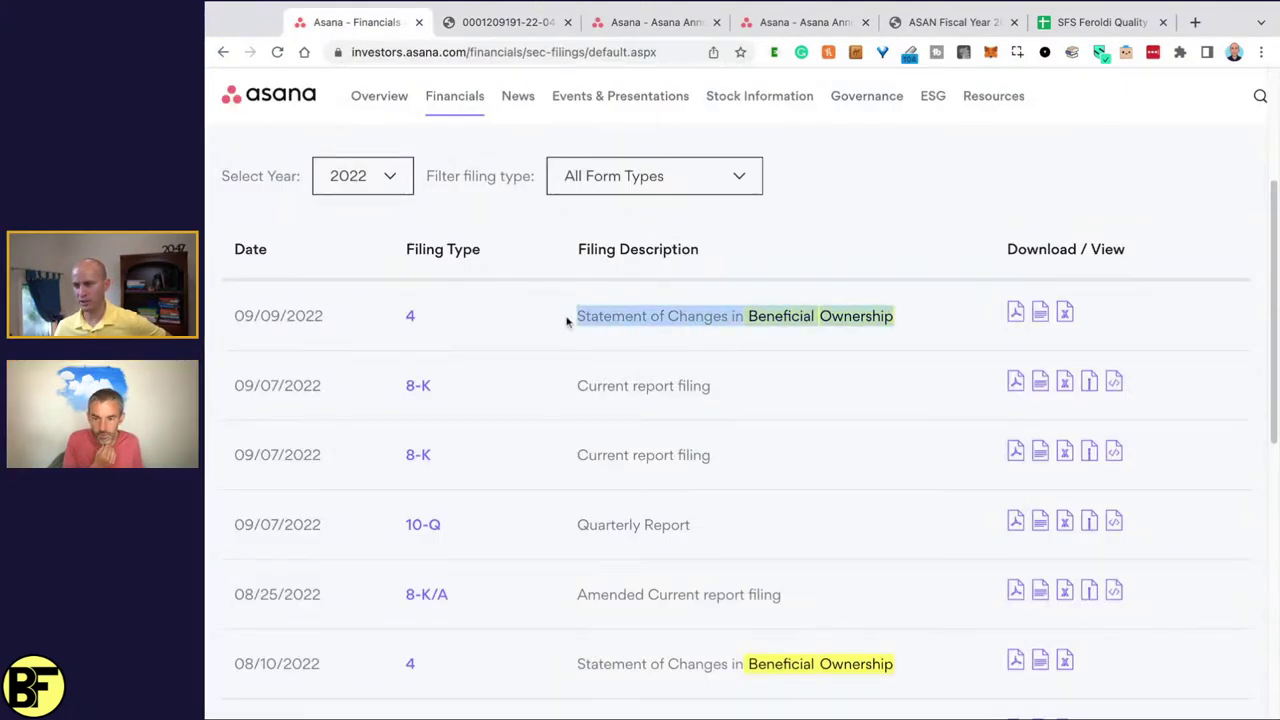
{"action": "left_click", "coordinate": [505, 22]}
- Reduce the Form 4 PDF to 125% and highlight the transaction date and the amount of securities acquired in Table I
{"action": "scroll", "coordinate": [1084, 224], "scroll_direction": "down", "scroll_amount": 2}
{"action": "scroll", "coordinate": [1084, 224], "scroll_direction": "right", "scroll_amount": 1}
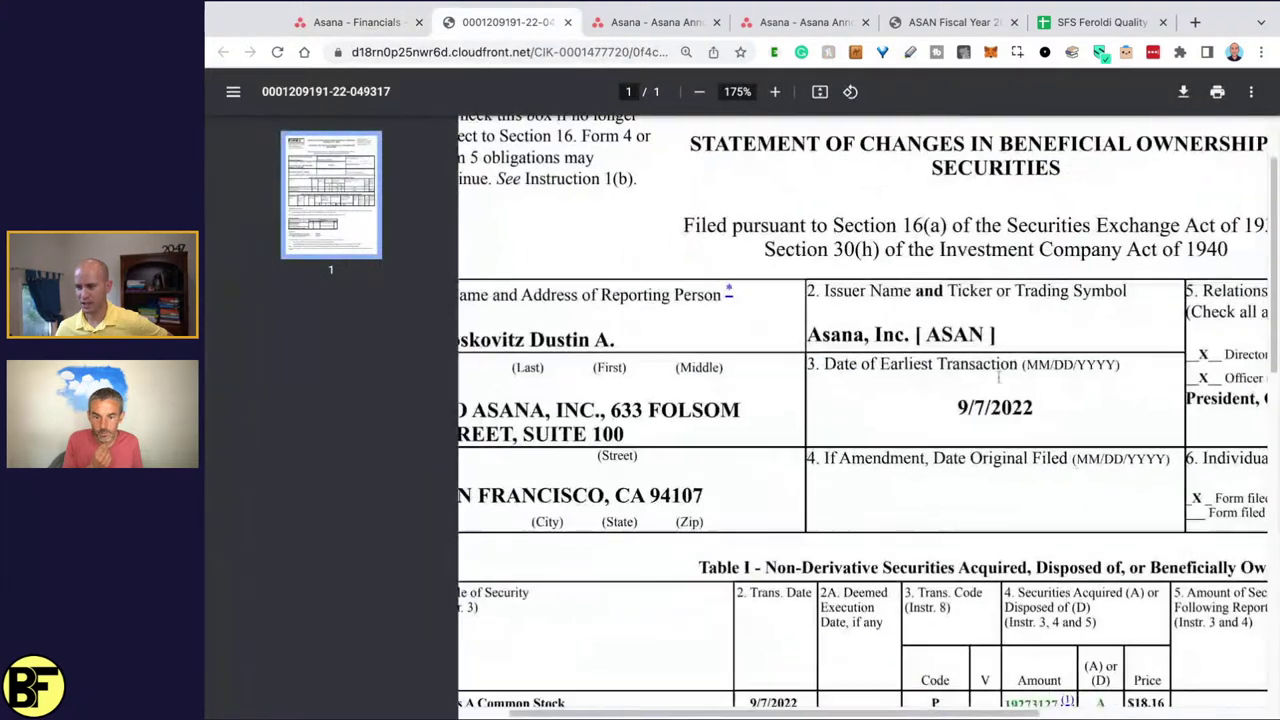
{"action": "left_click", "coordinate": [699, 91]}
{"action": "left_click", "coordinate": [699, 91]}
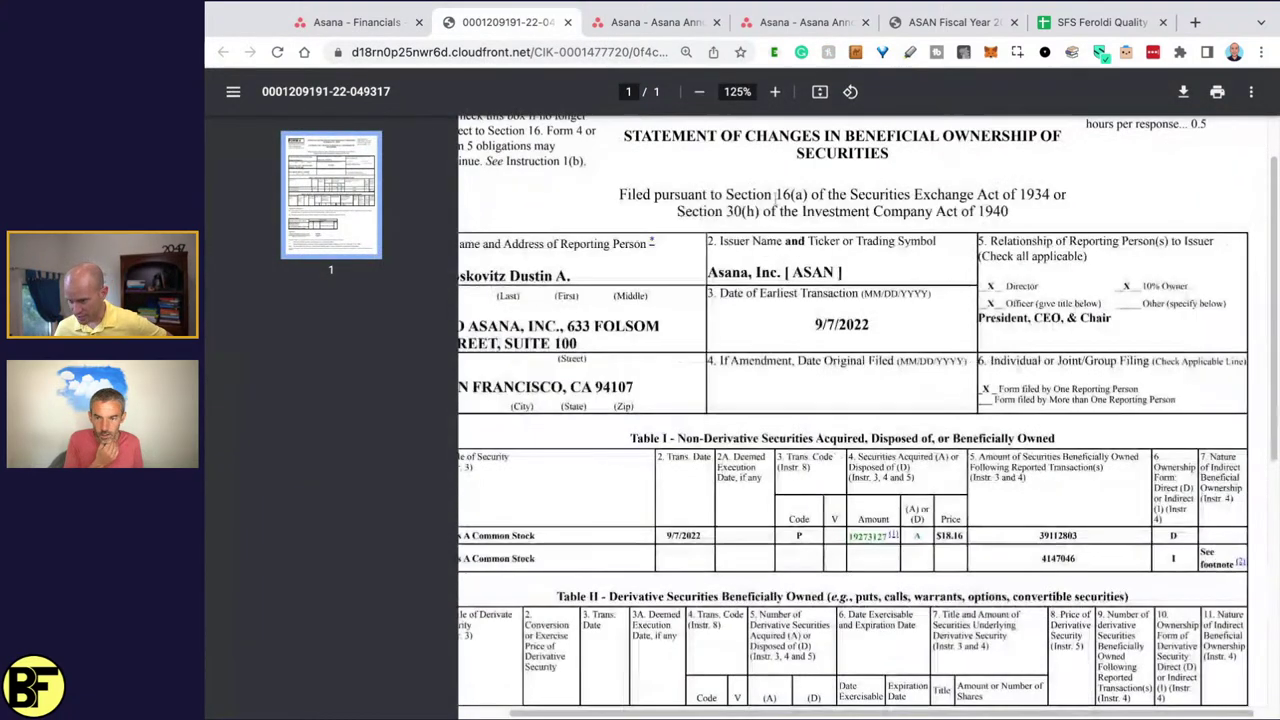
{"action": "scroll", "coordinate": [723, 497], "scroll_direction": "down", "scroll_amount": 1}
{"action": "scroll", "coordinate": [723, 497], "scroll_direction": "left", "scroll_amount": 1}
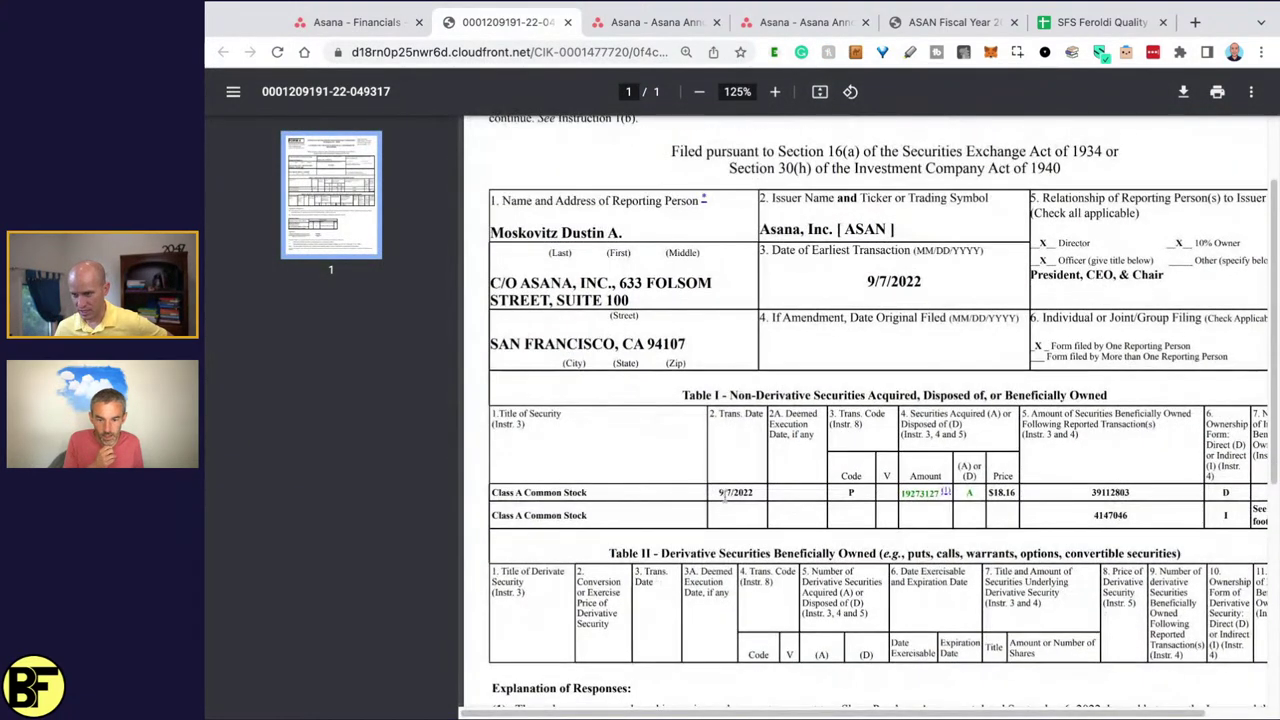
{"action": "double_click", "coordinate": [720, 494]}
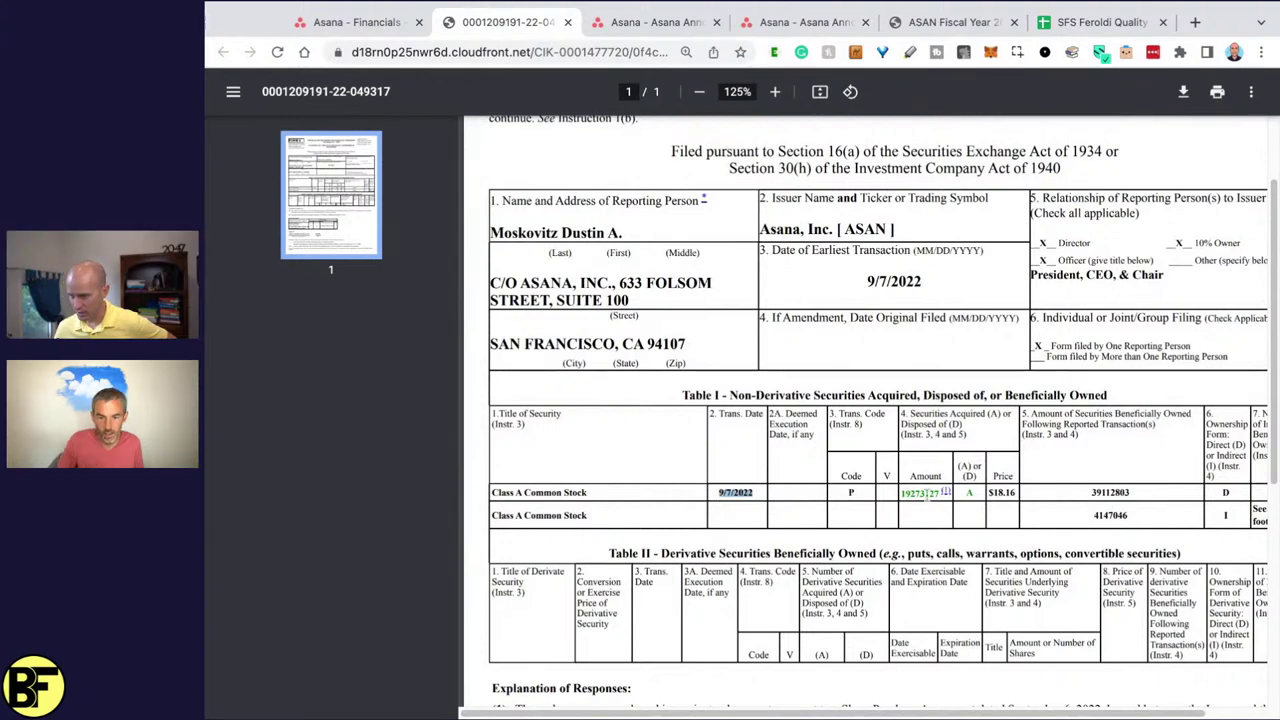
{"action": "double_click", "coordinate": [905, 493]}
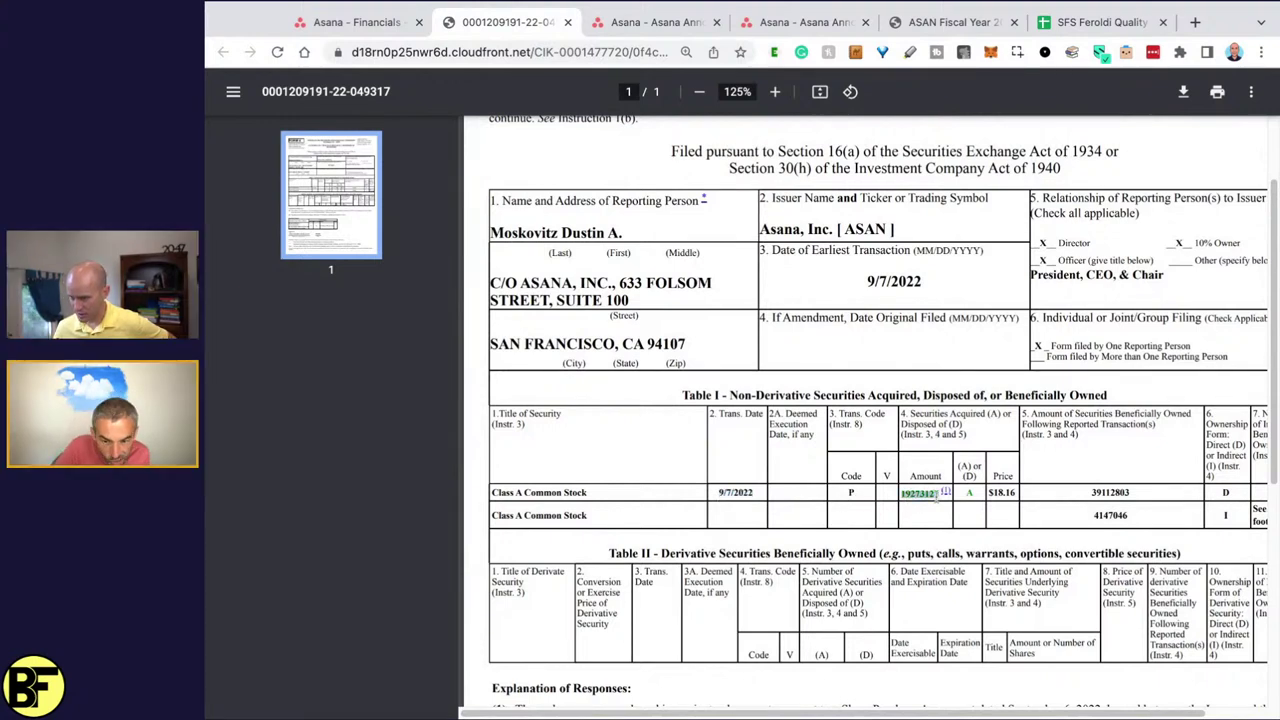
- Highlight part of the beneficially owned securities column heading in Table I and the first share amount beneath it
{"action": "scroll", "coordinate": [900, 490], "scroll_direction": "right", "scroll_amount": 2}
{"action": "scroll", "coordinate": [900, 490], "scroll_direction": "down", "scroll_amount": 1}
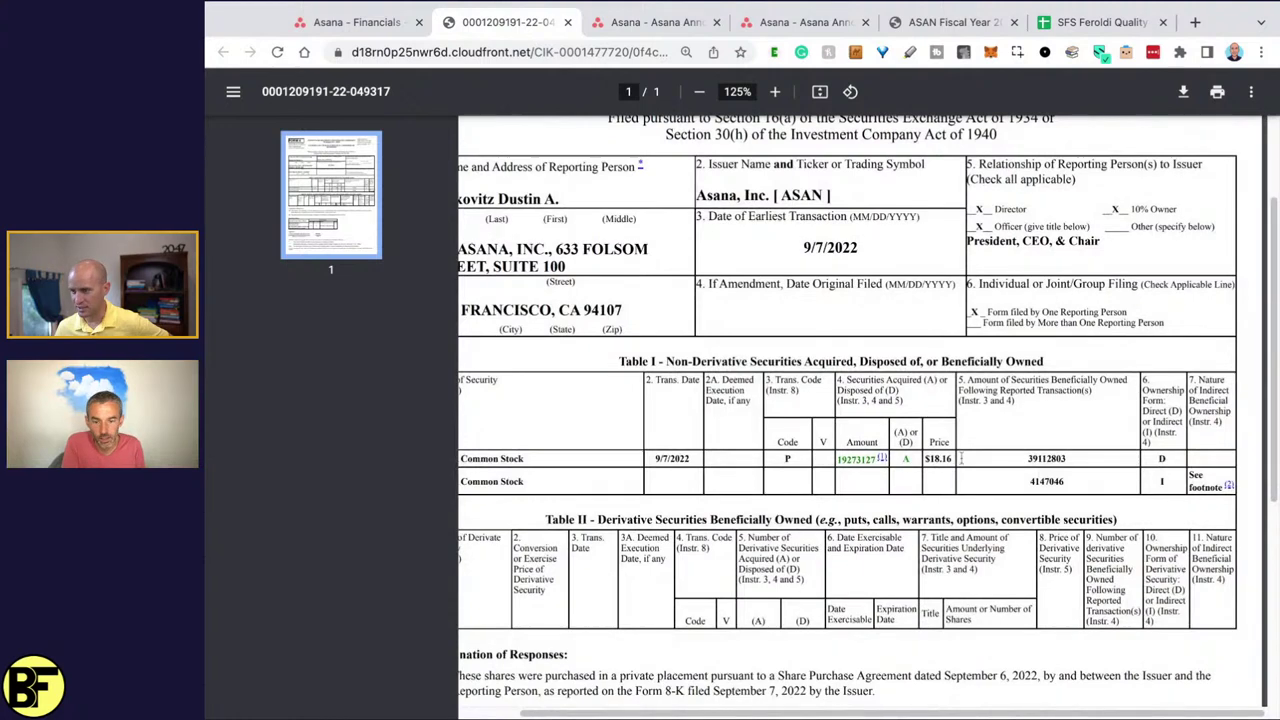
{"action": "scroll", "coordinate": [960, 458], "scroll_direction": "down", "scroll_amount": 1}
{"action": "left_click_drag", "start_coordinate": [1012, 354], "coordinate": [1104, 374]}
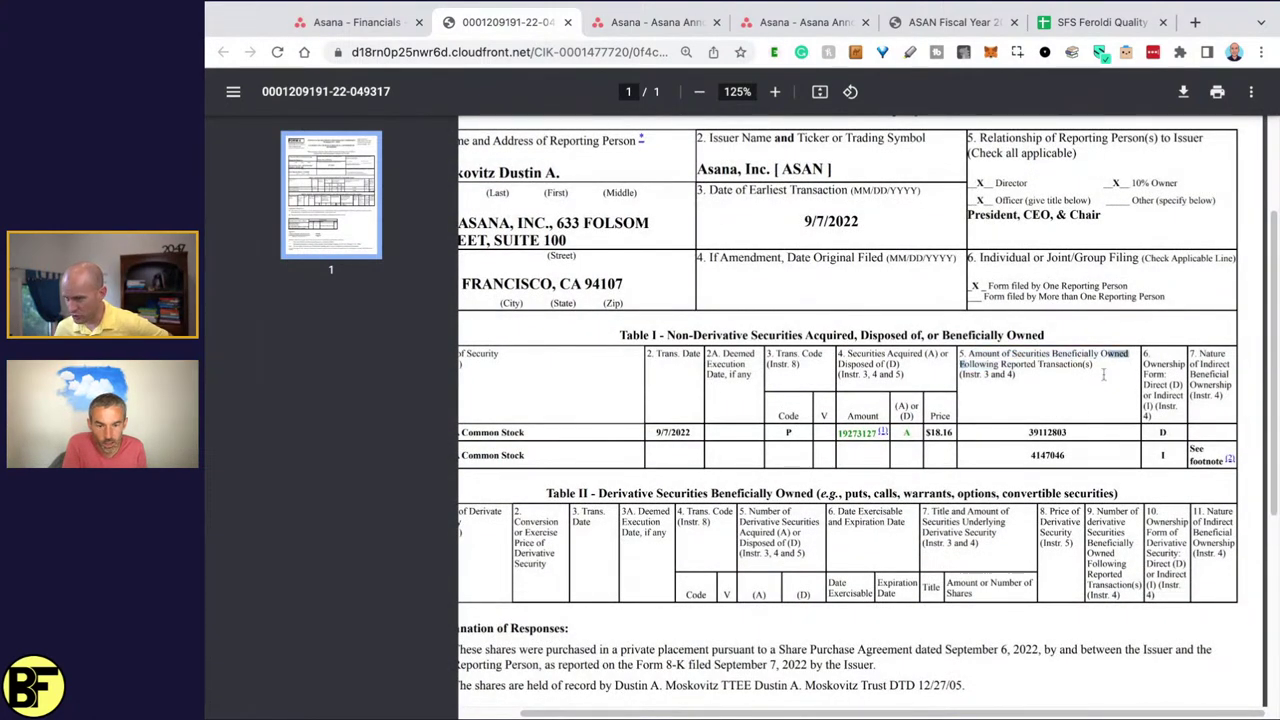
{"action": "left_click_drag", "start_coordinate": [1069, 431], "coordinate": [1006, 434]}
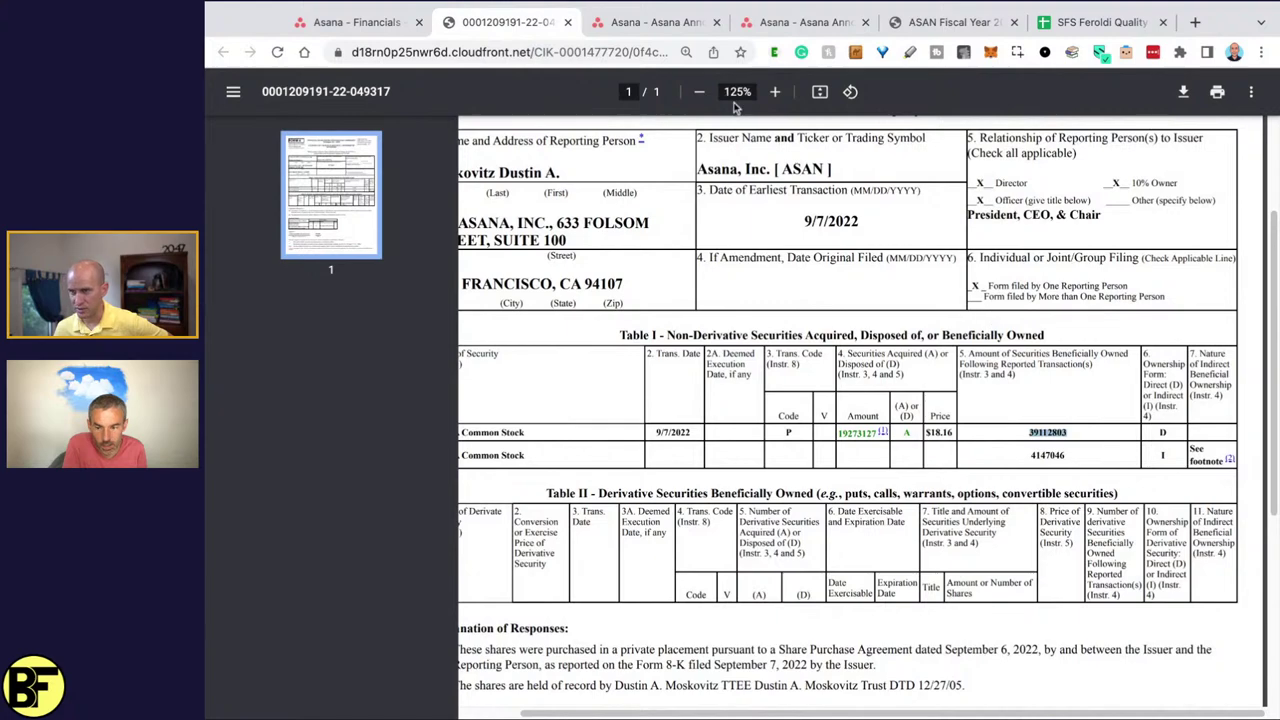
- Enlarge the Form 4 PDF to 175% and examine the beneficially owned share amounts and their direct or indirect ownership form
{"action": "left_click", "coordinate": [774, 91]}
{"action": "left_click", "coordinate": [774, 91]}
{"action": "scroll", "coordinate": [860, 400], "scroll_direction": "right", "scroll_amount": 3}
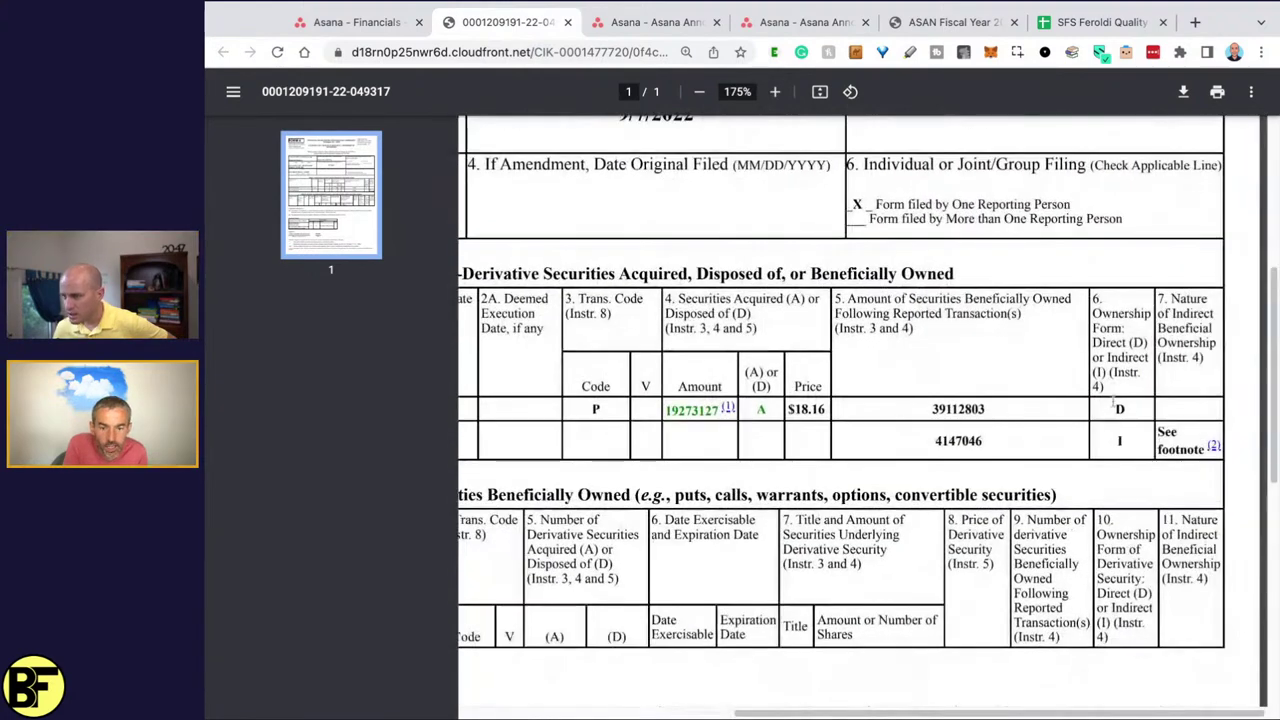
{"action": "mouse_move", "coordinate": [958, 409]}
{"action": "left_mouse_down"}
{"action": "mouse_move", "coordinate": [992, 409]}
{"action": "mouse_move", "coordinate": [958, 409]}
{"action": "mouse_move", "coordinate": [970, 409]}
{"action": "left_mouse_up"}
{"action": "left_click", "coordinate": [944, 408]}
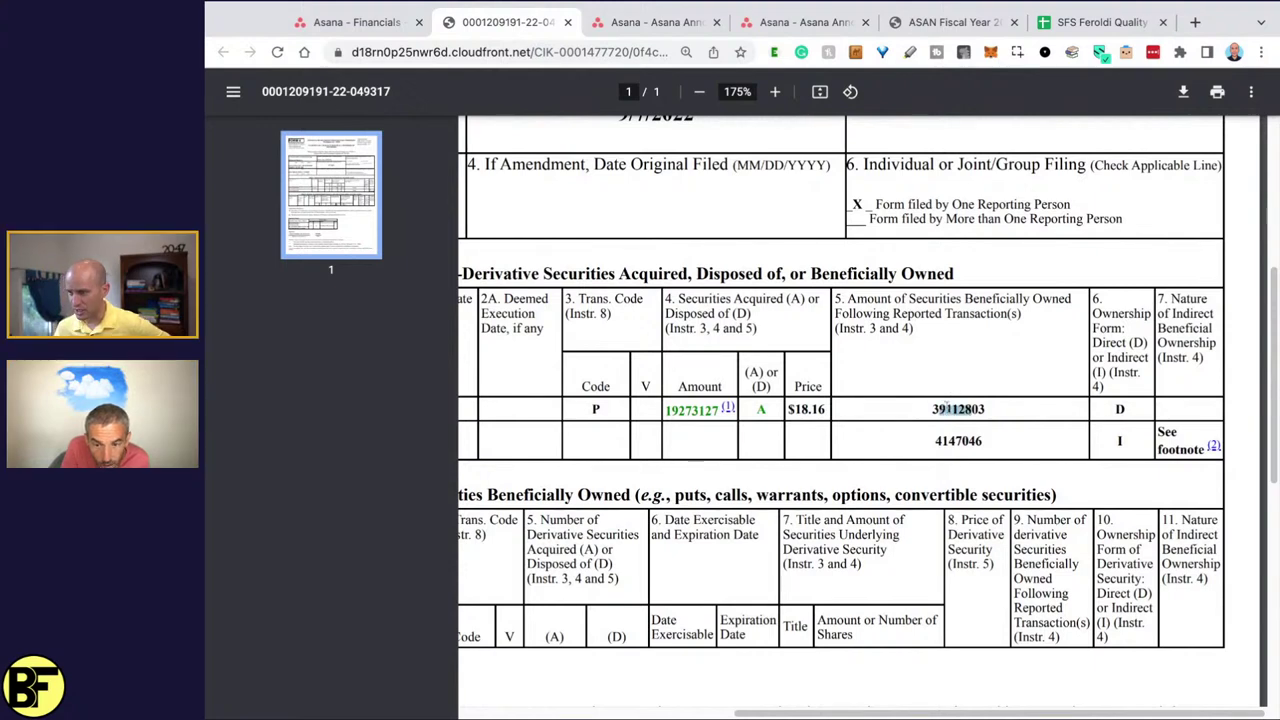
{"action": "left_click", "coordinate": [945, 409]}
{"action": "double_click", "coordinate": [950, 409]}
{"action": "left_click", "coordinate": [1070, 437]}
{"action": "scroll", "coordinate": [1070, 437], "scroll_direction": "down", "scroll_amount": 1}
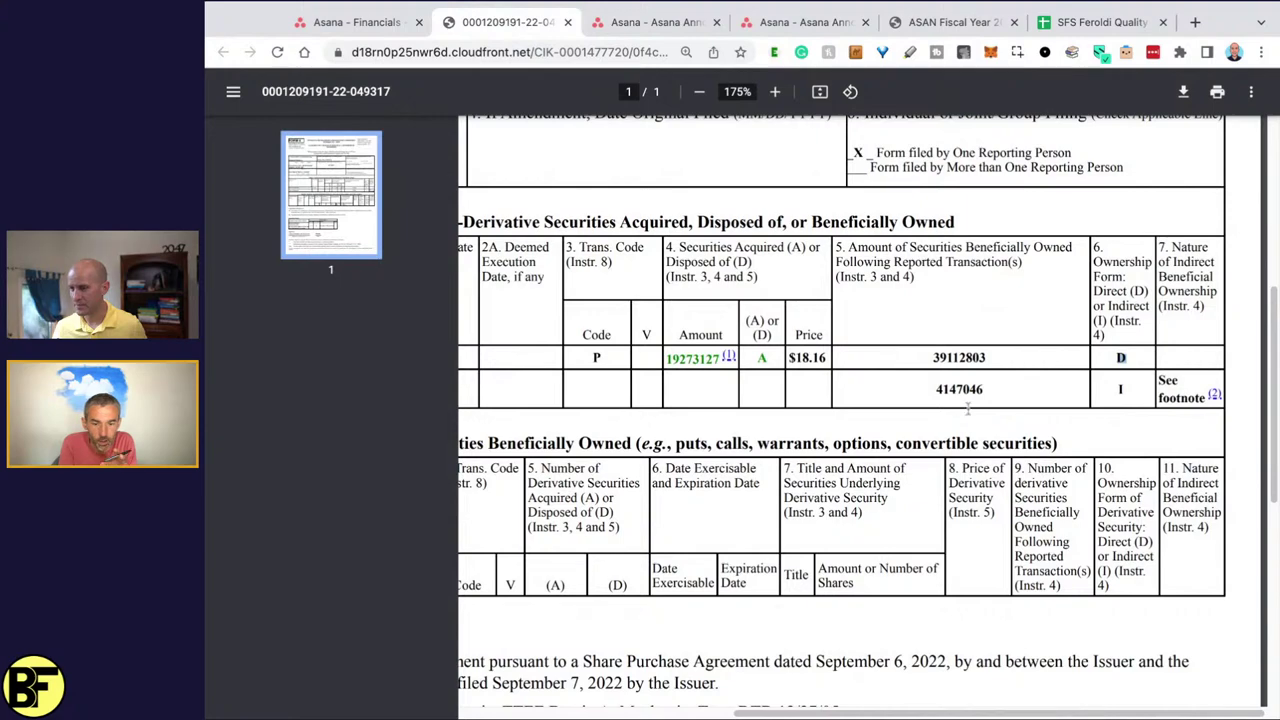
- Highlight the indirectly owned share amount in Table I and the record holder named in footnote (2)
{"action": "left_click_drag", "start_coordinate": [989, 392], "coordinate": [934, 390]}
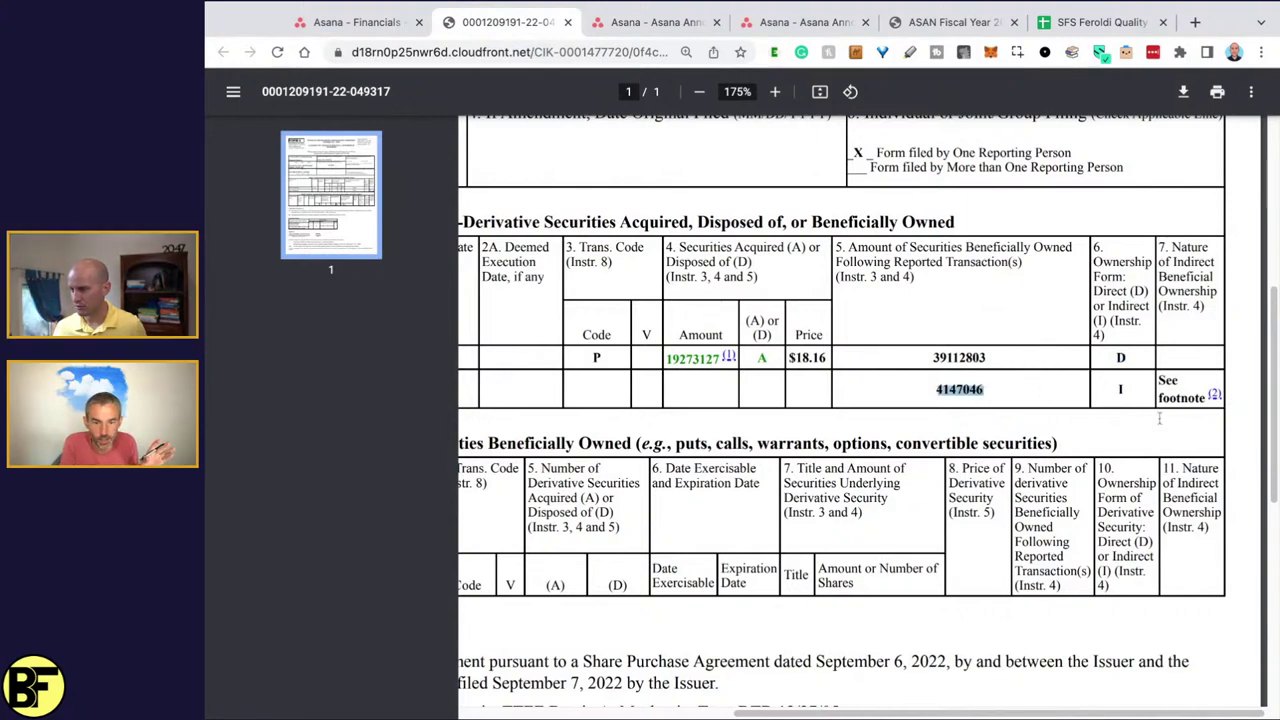
{"action": "scroll", "coordinate": [747, 488], "scroll_direction": "down", "scroll_amount": 5}
{"action": "scroll", "coordinate": [747, 488], "scroll_direction": "left", "scroll_amount": 1}
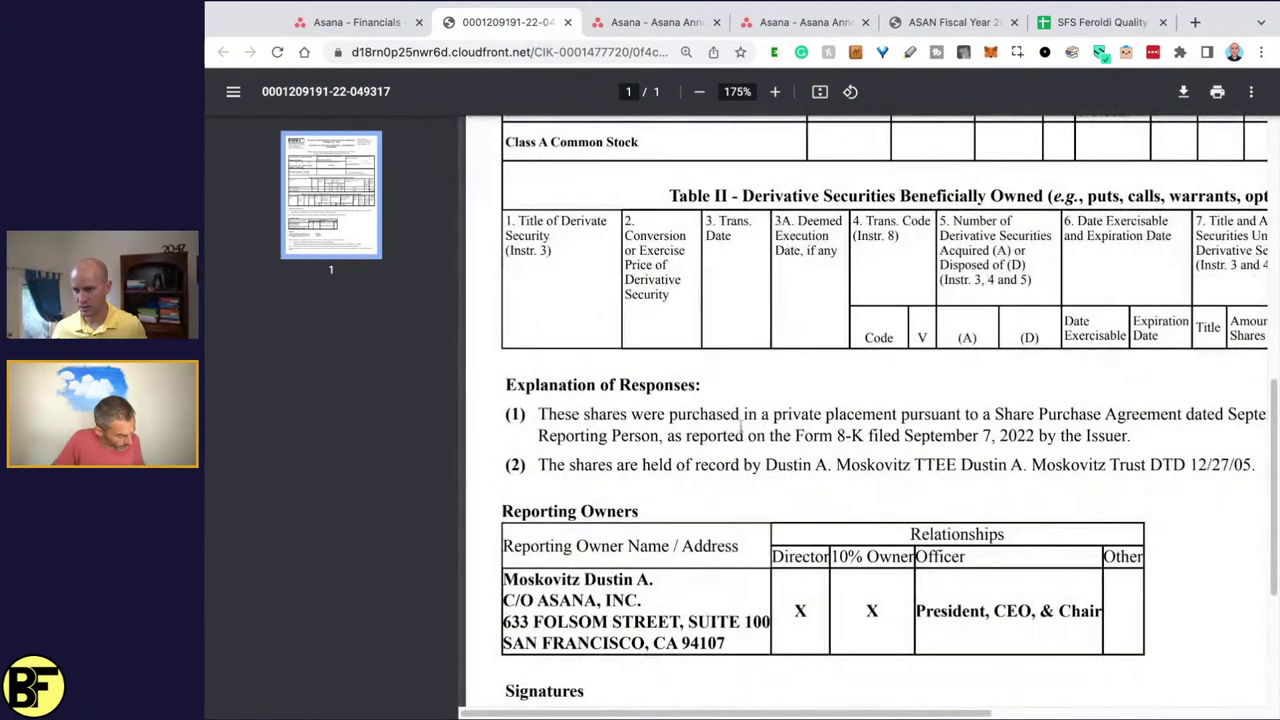
{"action": "scroll", "coordinate": [742, 430], "scroll_direction": "down", "scroll_amount": 1}
{"action": "scroll", "coordinate": [742, 430], "scroll_direction": "right", "scroll_amount": 1}
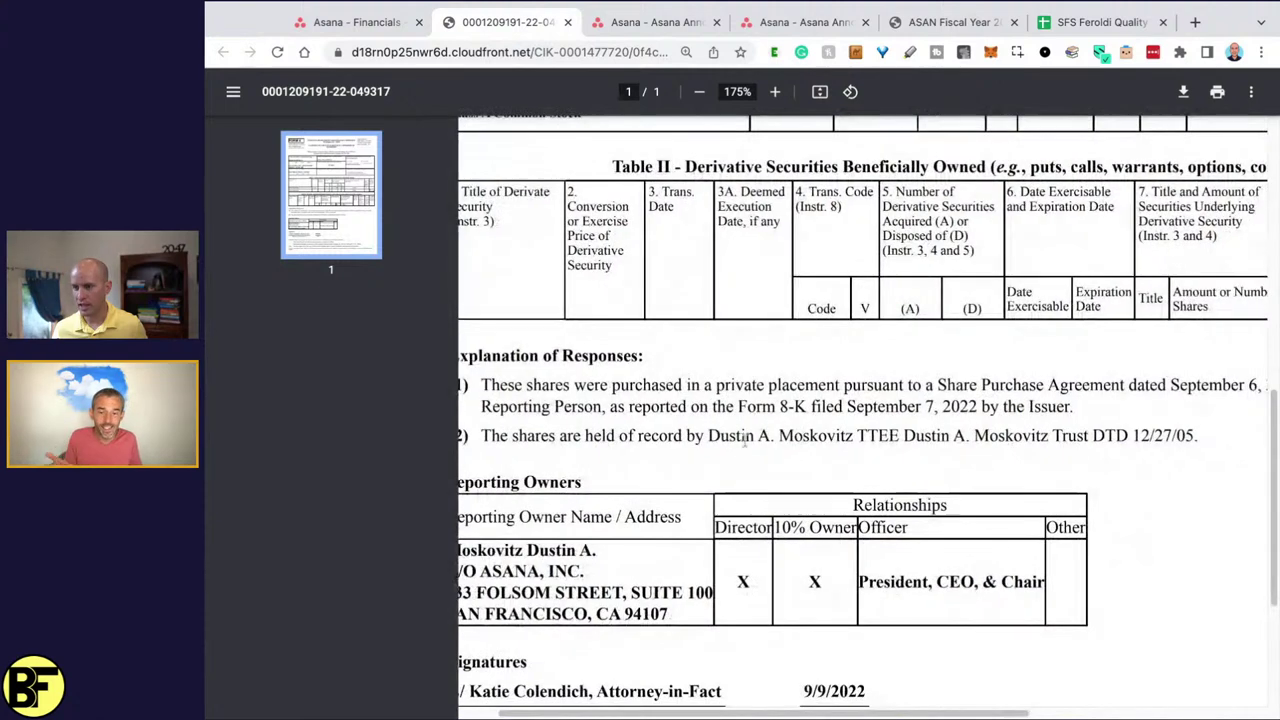
{"action": "left_click_drag", "start_coordinate": [697, 440], "coordinate": [1193, 440]}
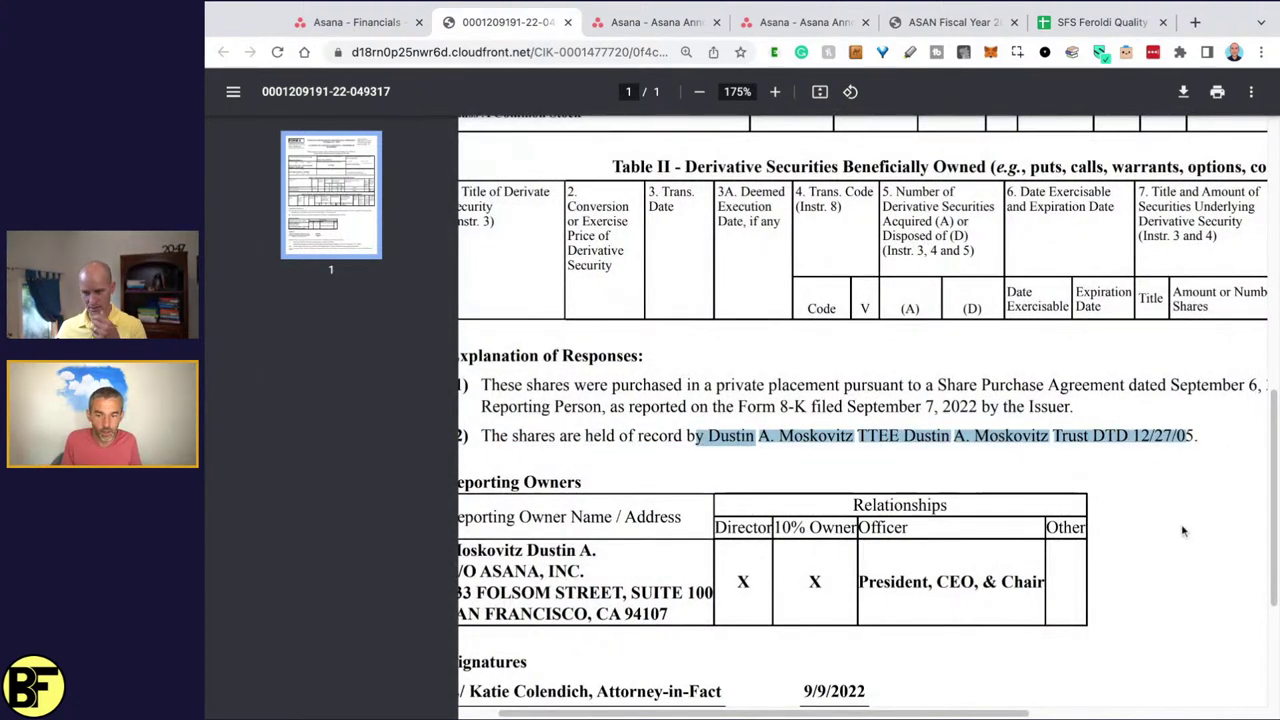
{"action": "left_click", "coordinate": [1144, 473]}
- Return to Table I and highlight the directly and indirectly owned share amounts
{"action": "scroll", "coordinate": [1160, 455], "scroll_direction": "up", "scroll_amount": 2}
{"action": "scroll", "coordinate": [1160, 455], "scroll_direction": "right", "scroll_amount": 2}
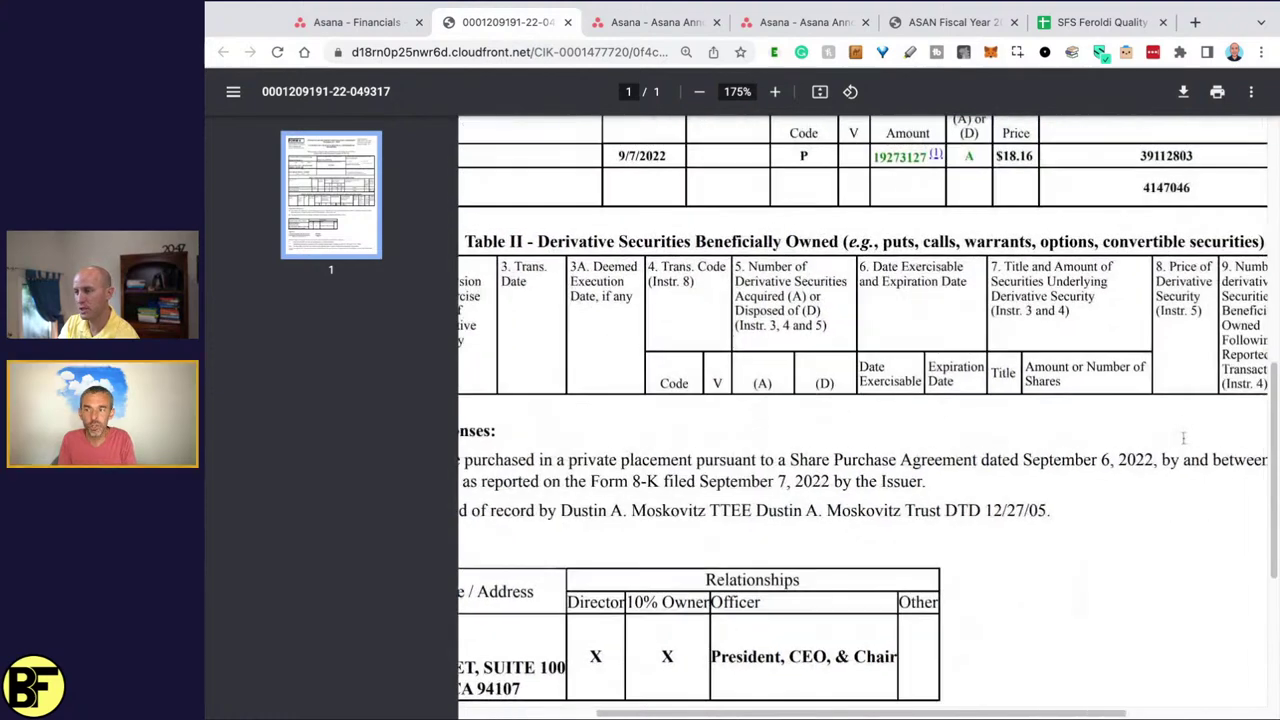
{"action": "scroll", "coordinate": [1183, 437], "scroll_direction": "up", "scroll_amount": 3}
{"action": "scroll", "coordinate": [1183, 437], "scroll_direction": "right", "scroll_amount": 3}
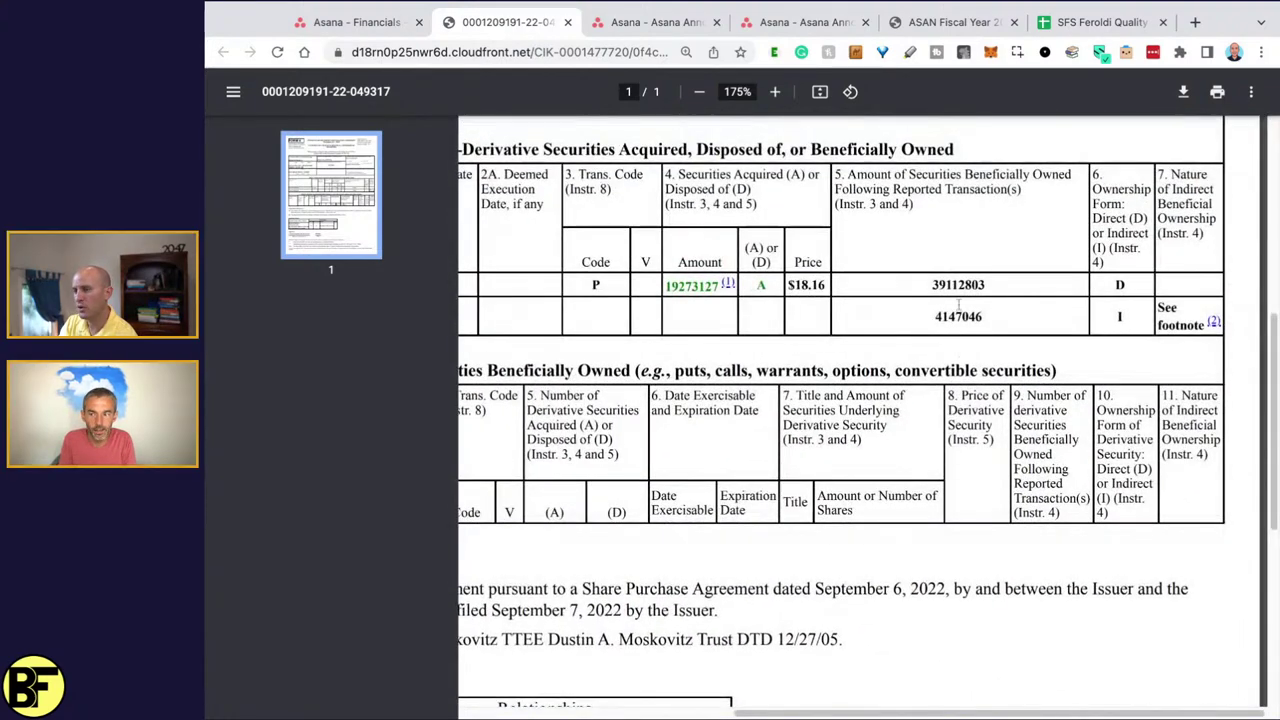
{"action": "left_click_drag", "start_coordinate": [932, 284], "coordinate": [1122, 284]}
{"action": "left_click", "coordinate": [1005, 326]}
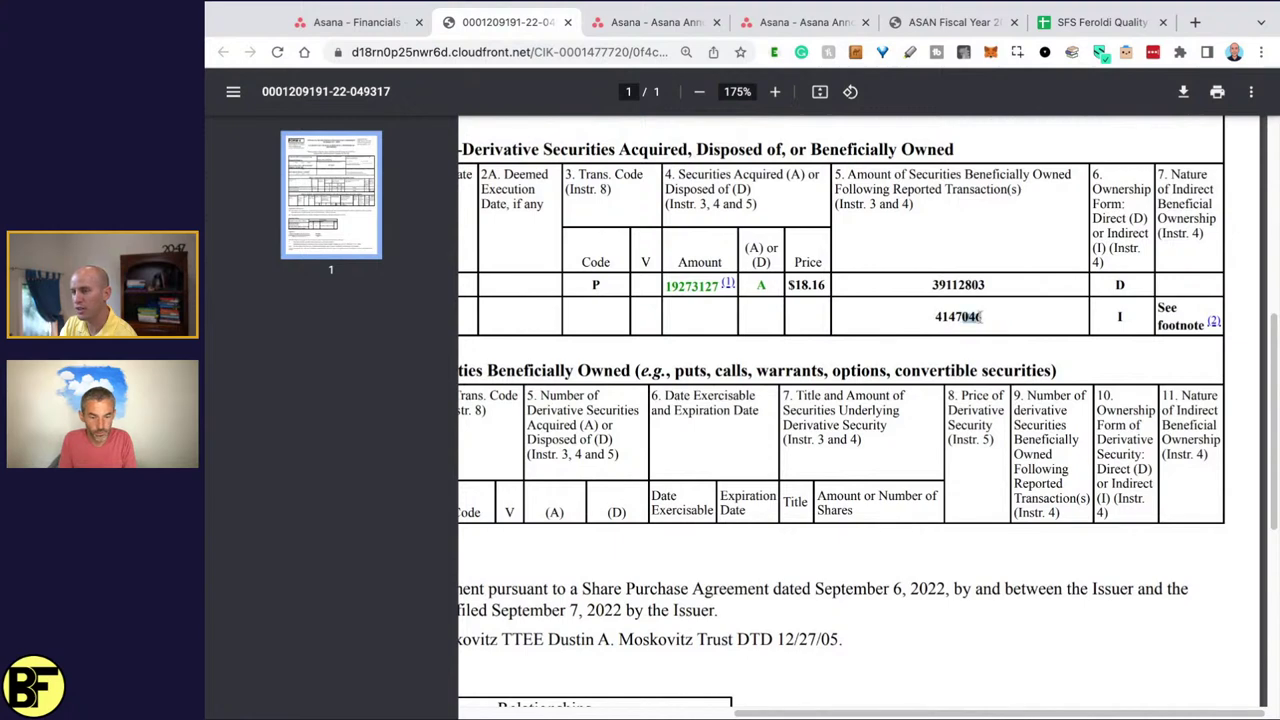
{"action": "left_click_drag", "start_coordinate": [981, 316], "coordinate": [934, 316]}
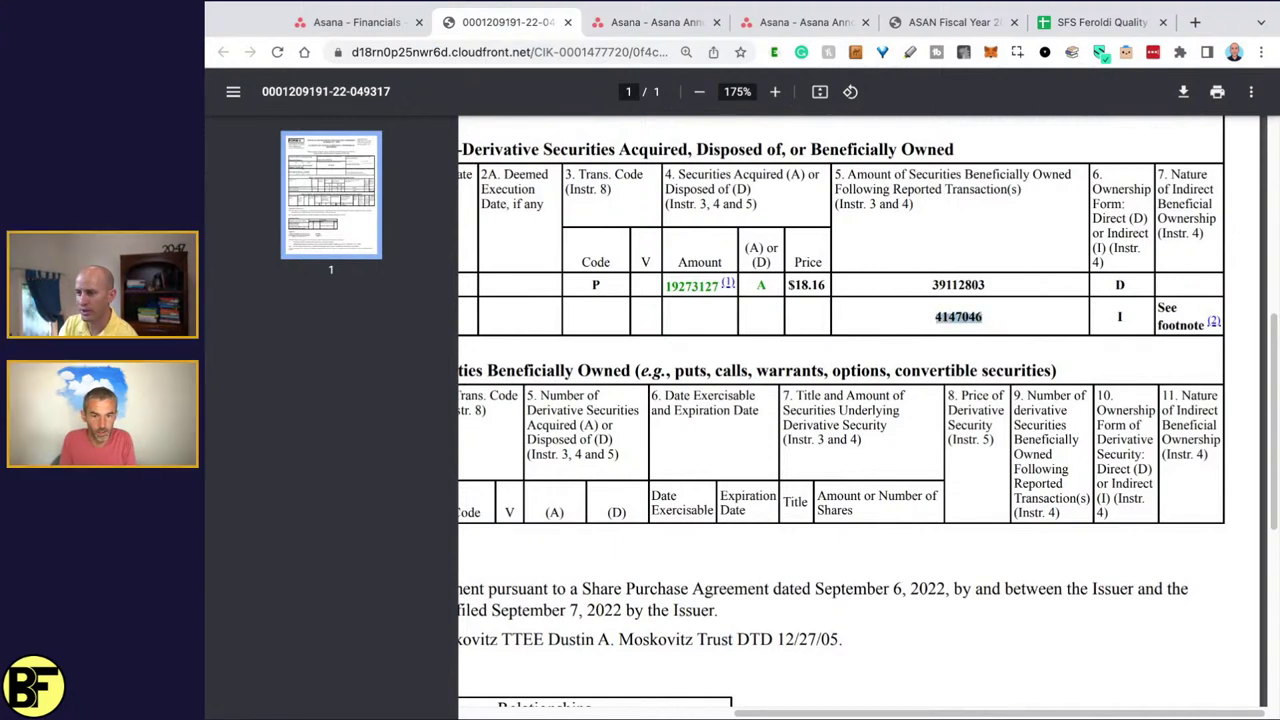
{"action": "left_click", "coordinate": [938, 317]}
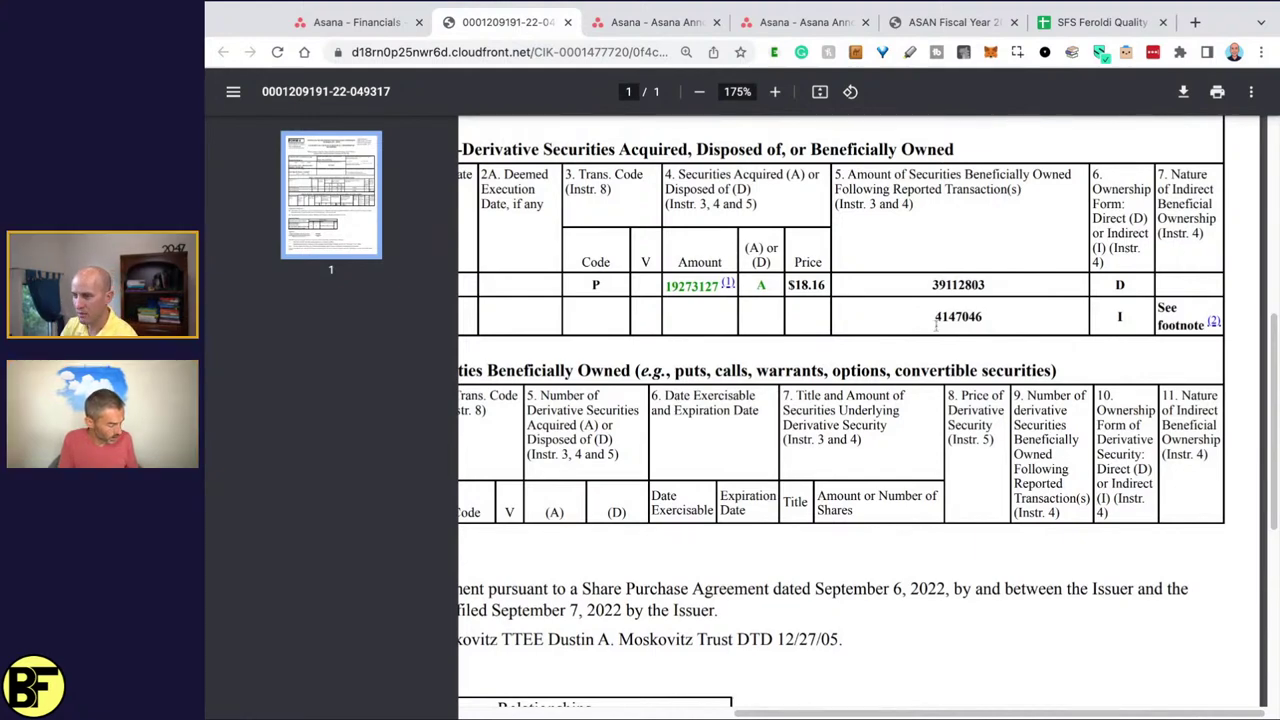
- Highlight the trust's name in footnote (2) under Explanation of Responses once more
{"action": "scroll", "coordinate": [950, 424], "scroll_direction": "down", "scroll_amount": 3}
{"action": "scroll", "coordinate": [950, 424], "scroll_direction": "left", "scroll_amount": 5}
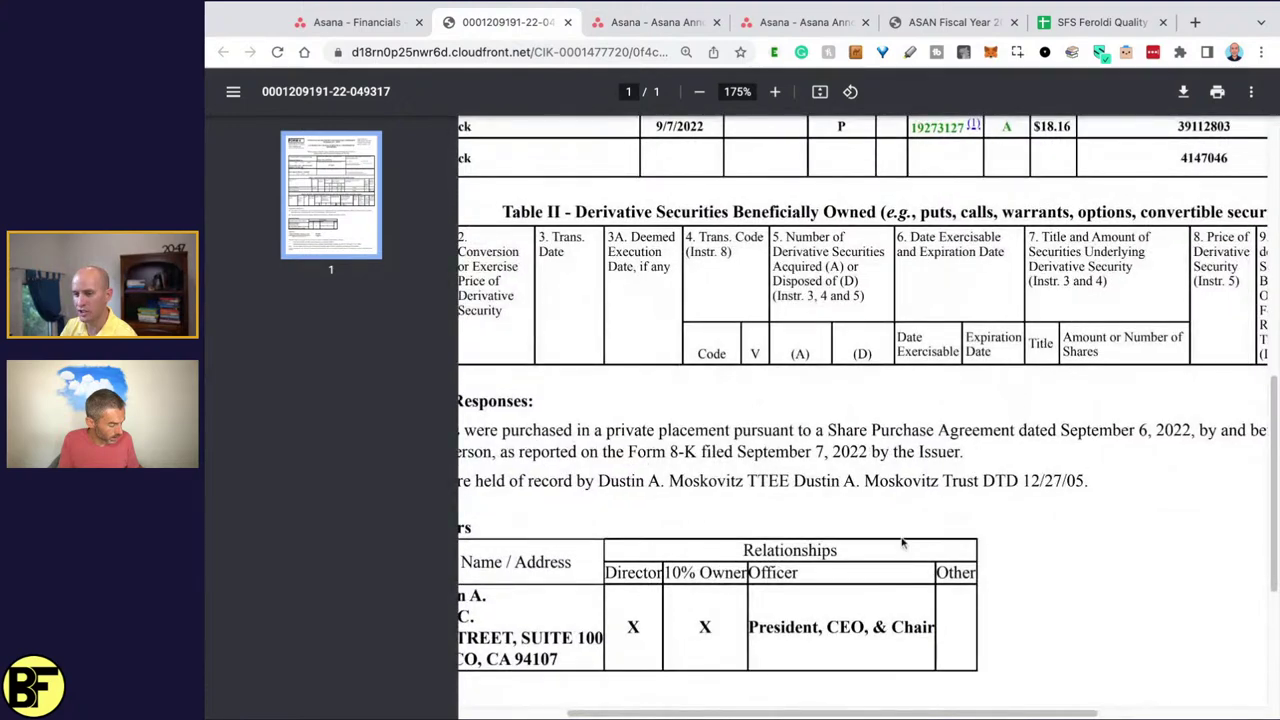
{"action": "scroll", "coordinate": [1069, 330], "scroll_direction": "down", "scroll_amount": 2}
{"action": "scroll", "coordinate": [1069, 330], "scroll_direction": "left", "scroll_amount": 4}
{"action": "left_click_drag", "start_coordinate": [775, 380], "coordinate": [1184, 380]}
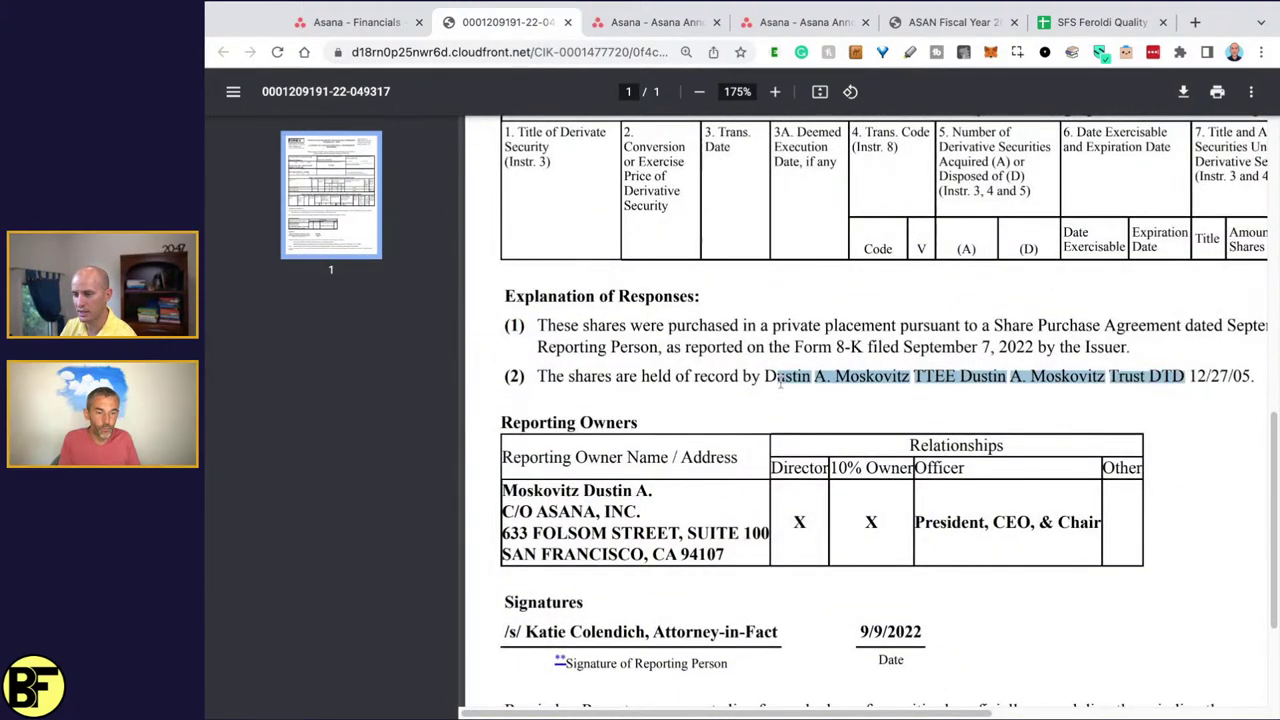
{"action": "left_click", "coordinate": [781, 383]}
{"action": "scroll", "coordinate": [781, 383], "scroll_direction": "right", "scroll_amount": 2}
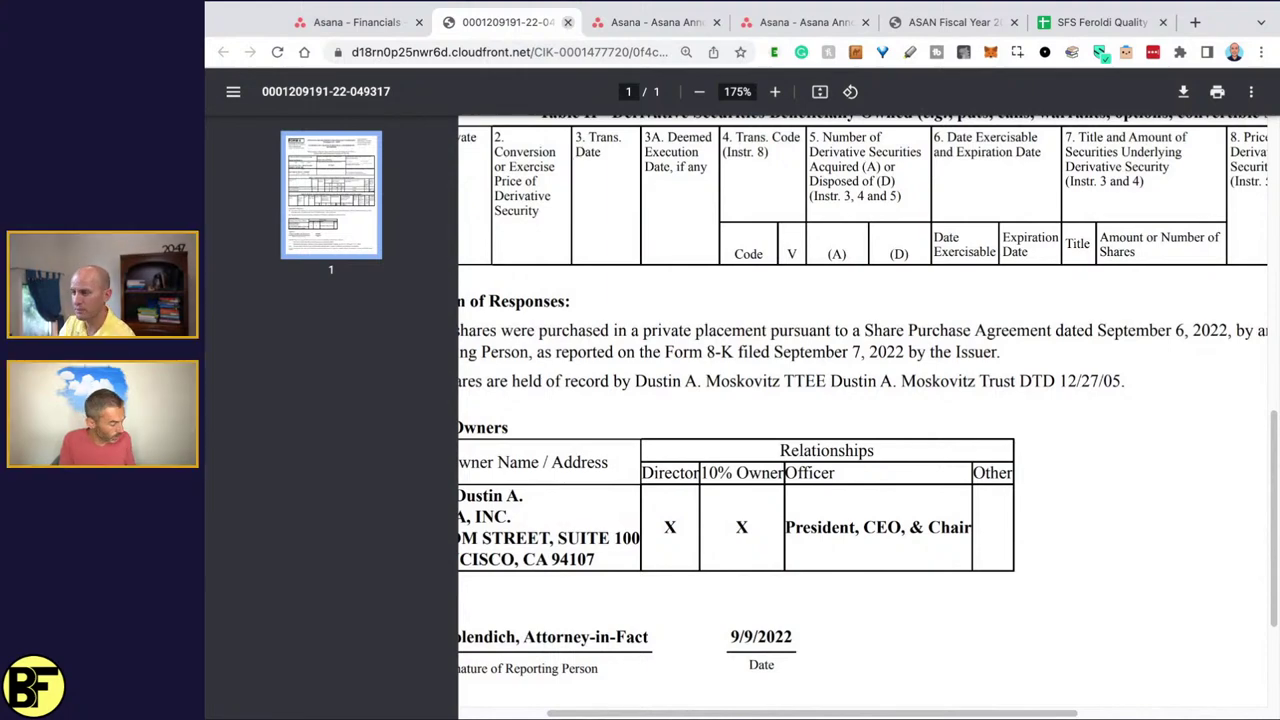
- Close the Form 4 PDF and go back to Asana's SEC filings list for 2022
{"action": "left_click", "coordinate": [567, 22]}
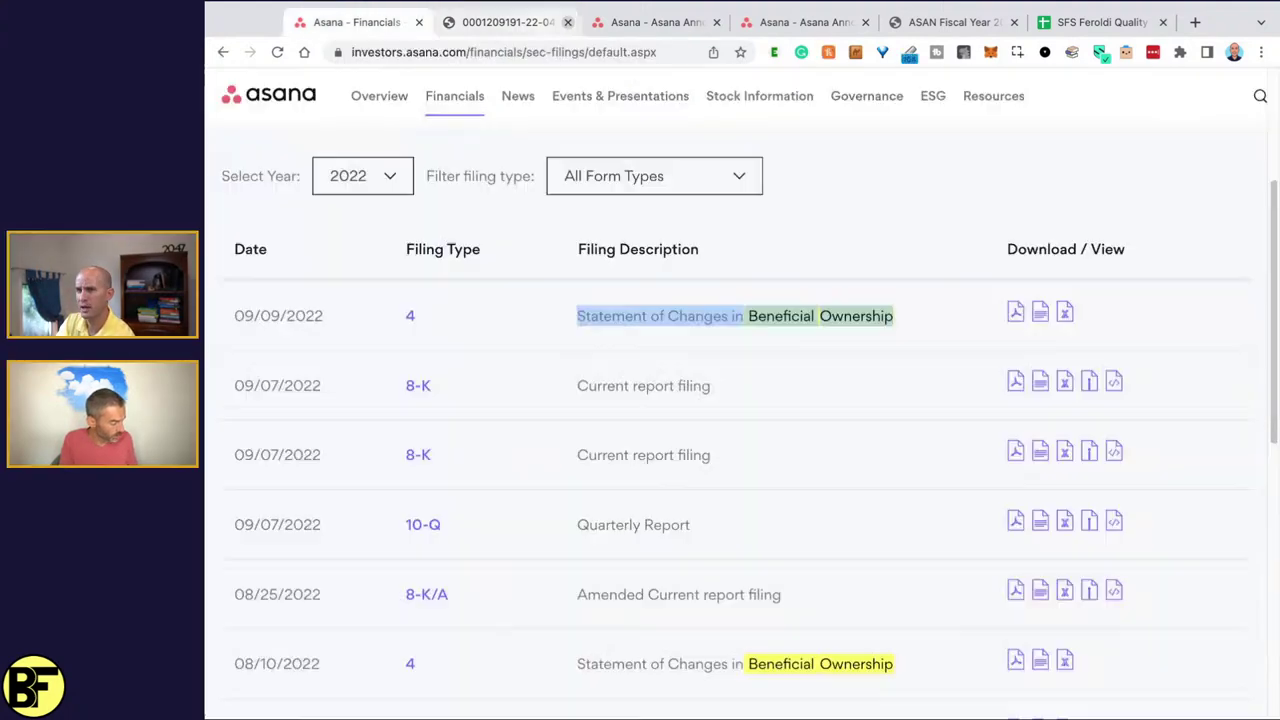
{"action": "left_click", "coordinate": [548, 22]}
{"action": "scroll", "coordinate": [698, 362], "scroll_direction": "down", "scroll_amount": 5}
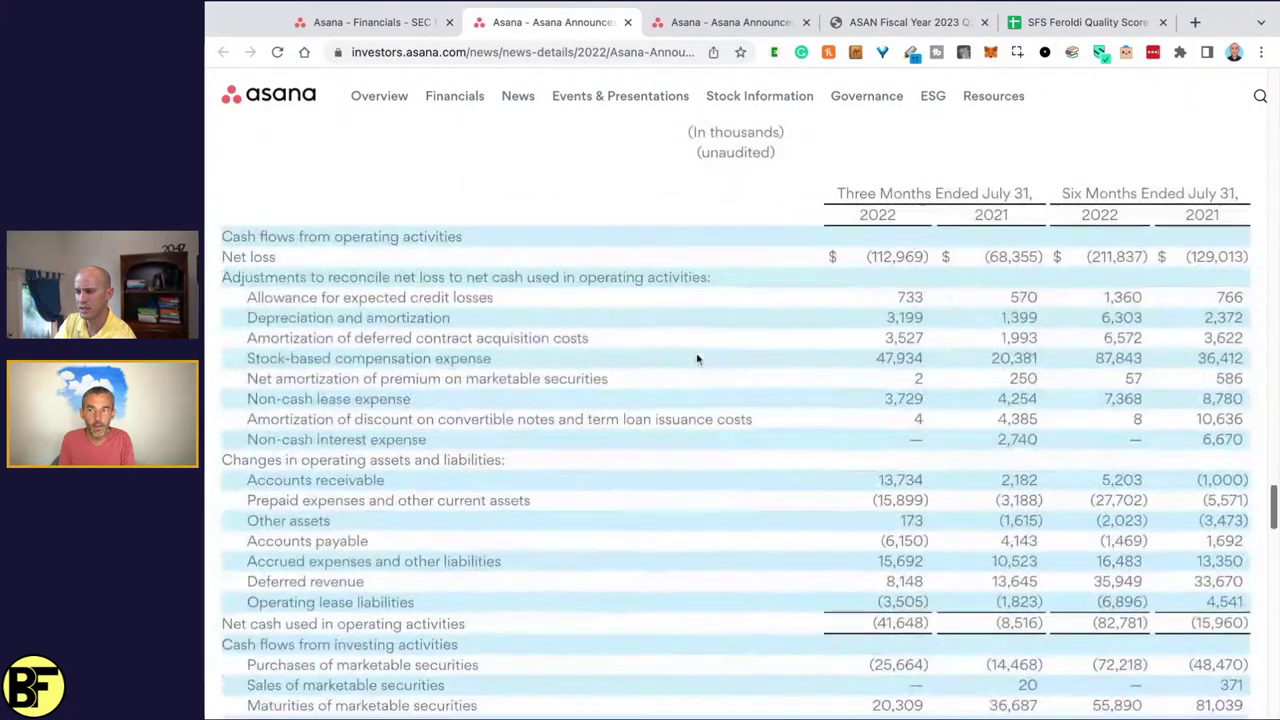
{"action": "left_click", "coordinate": [360, 23]}
{"action": "left_click", "coordinate": [551, 237]}
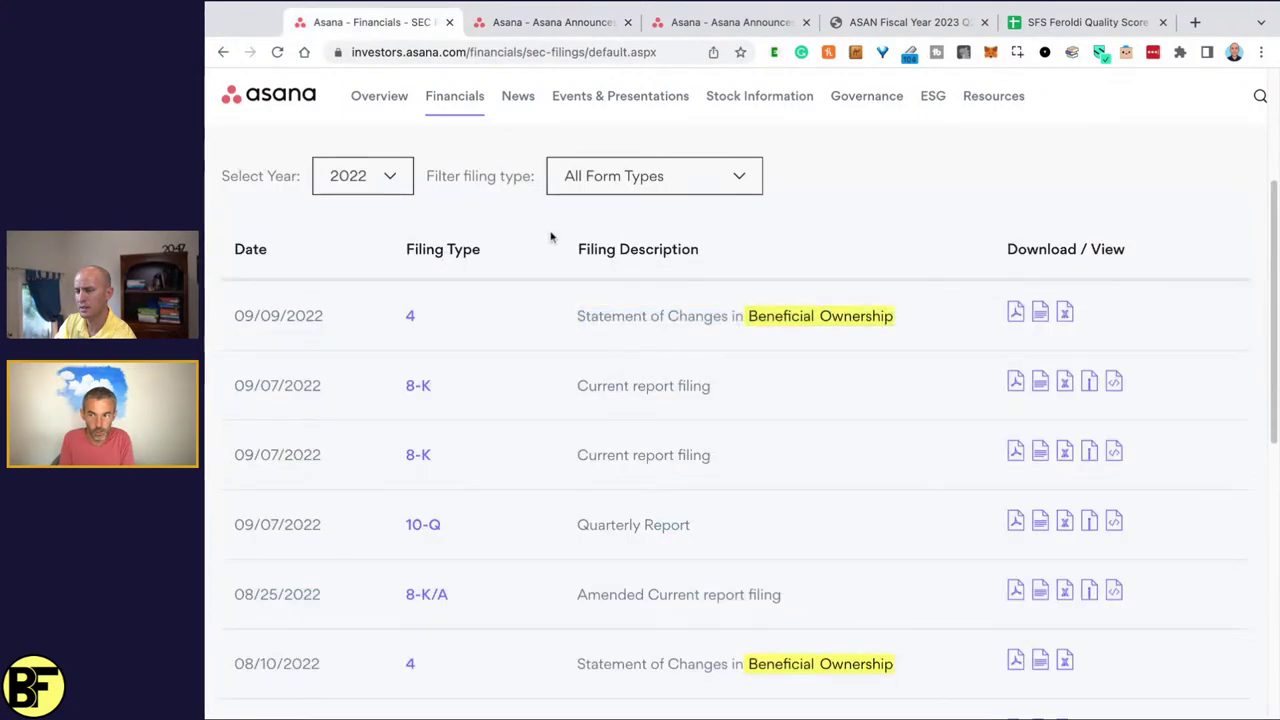
{"action": "scroll", "coordinate": [551, 237], "scroll_direction": "down", "scroll_amount": 2}
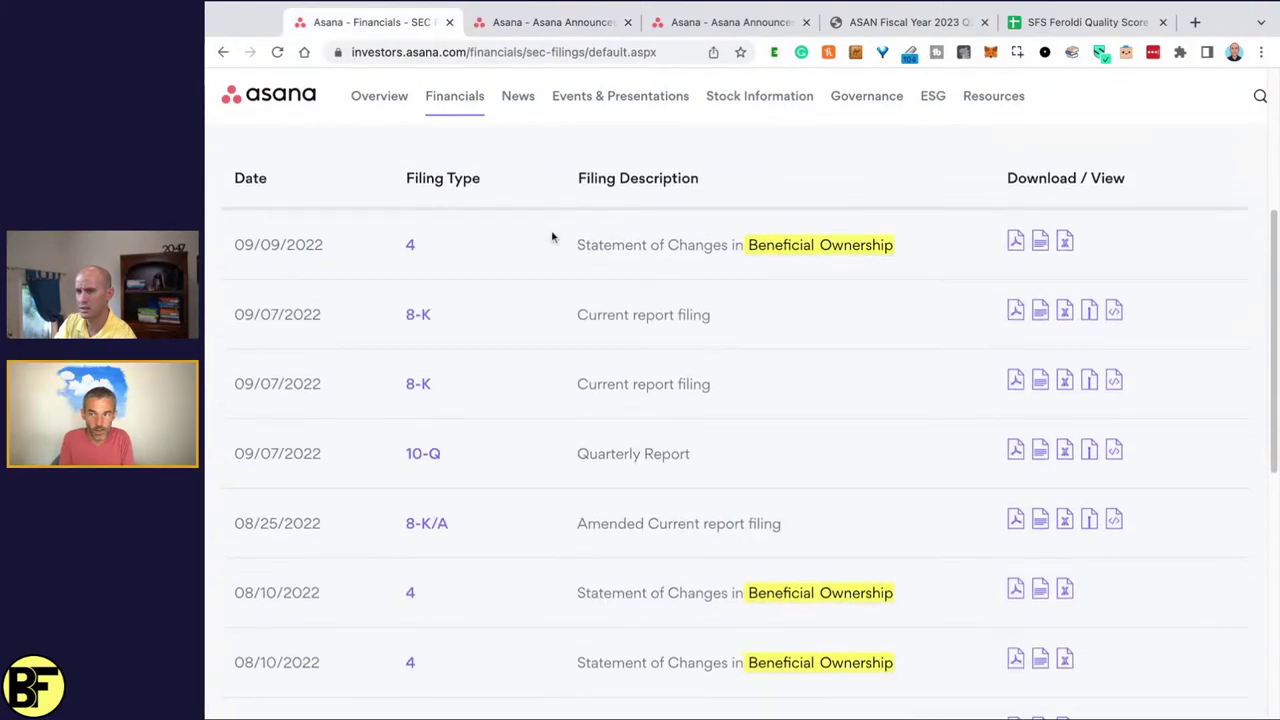
{"action": "scroll", "coordinate": [560, 228], "scroll_direction": "up", "scroll_amount": 2}
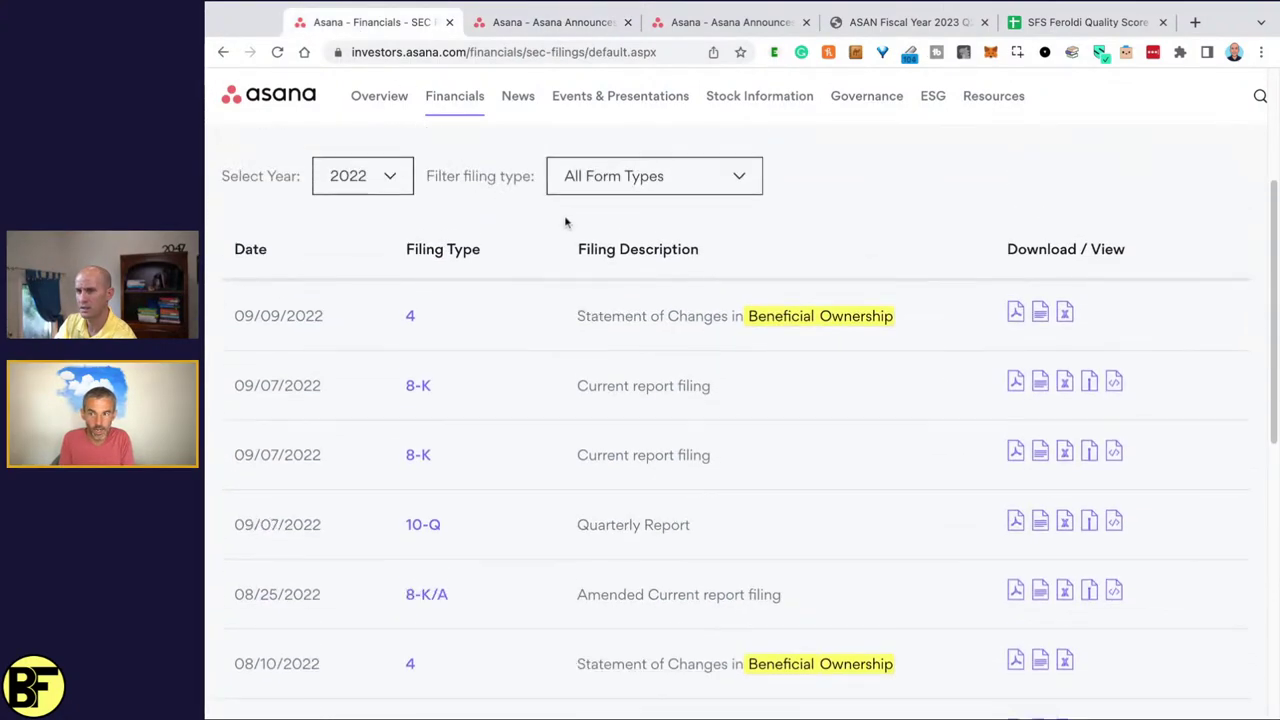
- Filter the SEC filings to Annual Filings and open the PDF of the 03/24/2022 10-K
{"action": "left_click", "coordinate": [635, 184]}
{"action": "left_click", "coordinate": [663, 200]}
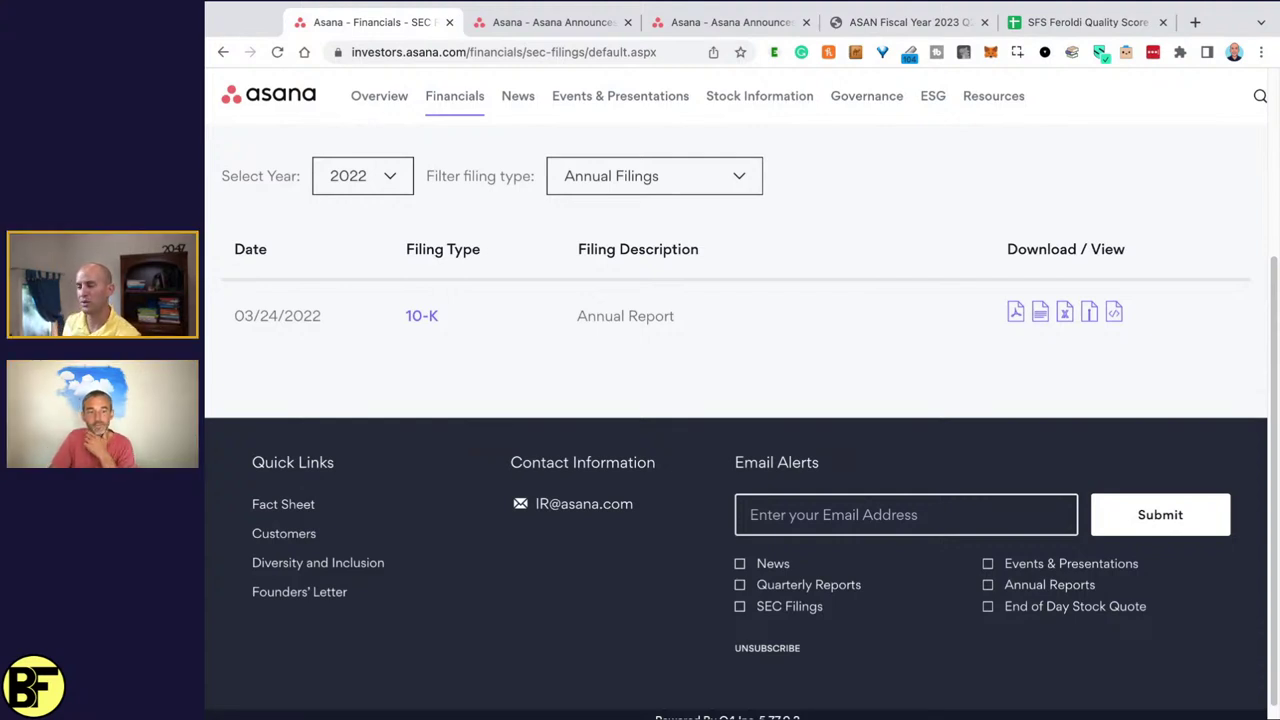
{"action": "left_click", "coordinate": [1016, 311]}
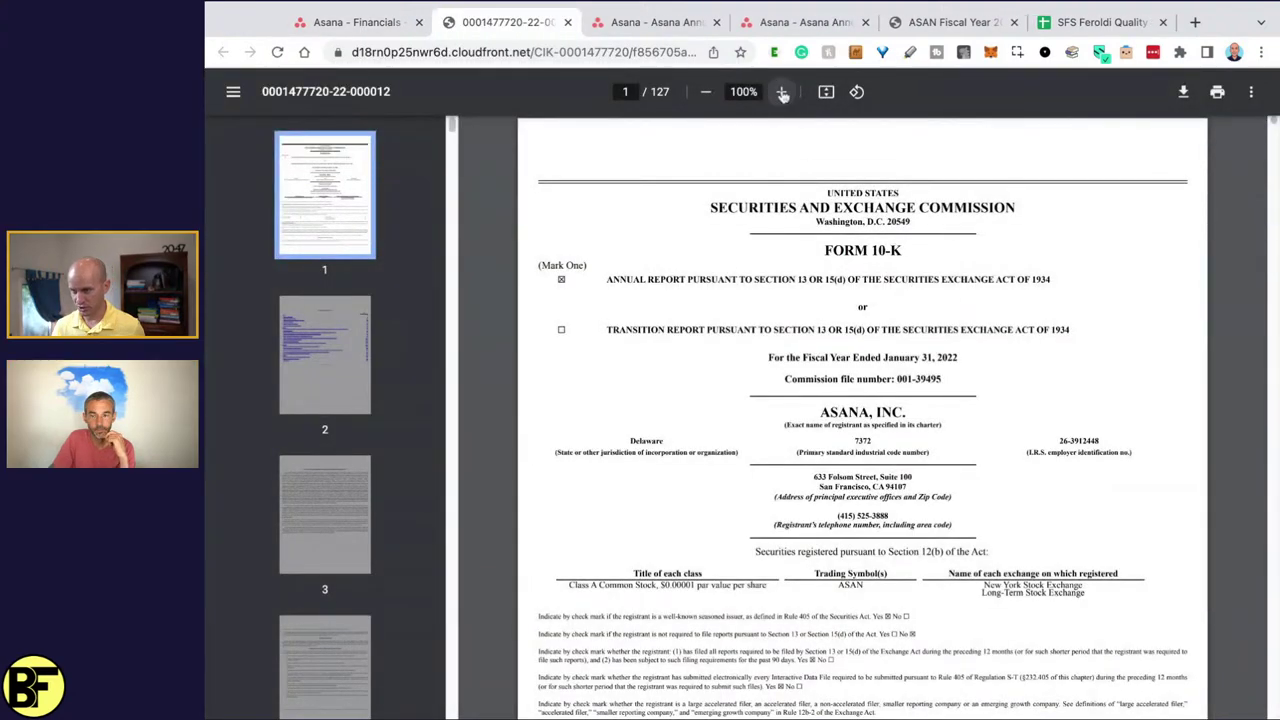
- Enlarge the 10-K PDF to 125% and go to its table of contents
{"action": "left_click", "coordinate": [781, 91]}
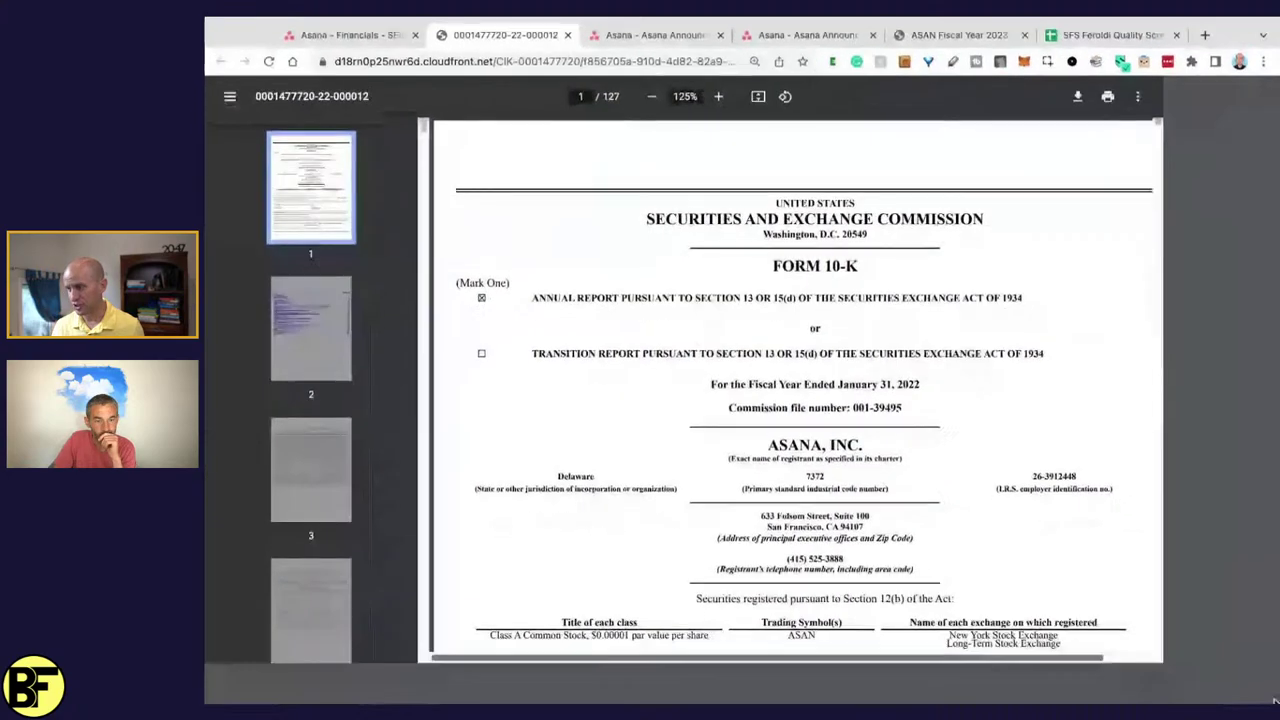
{"action": "scroll", "coordinate": [899, 690], "scroll_direction": "down", "scroll_amount": 4}
{"action": "scroll", "coordinate": [861, 650], "scroll_direction": "down", "scroll_amount": 7}
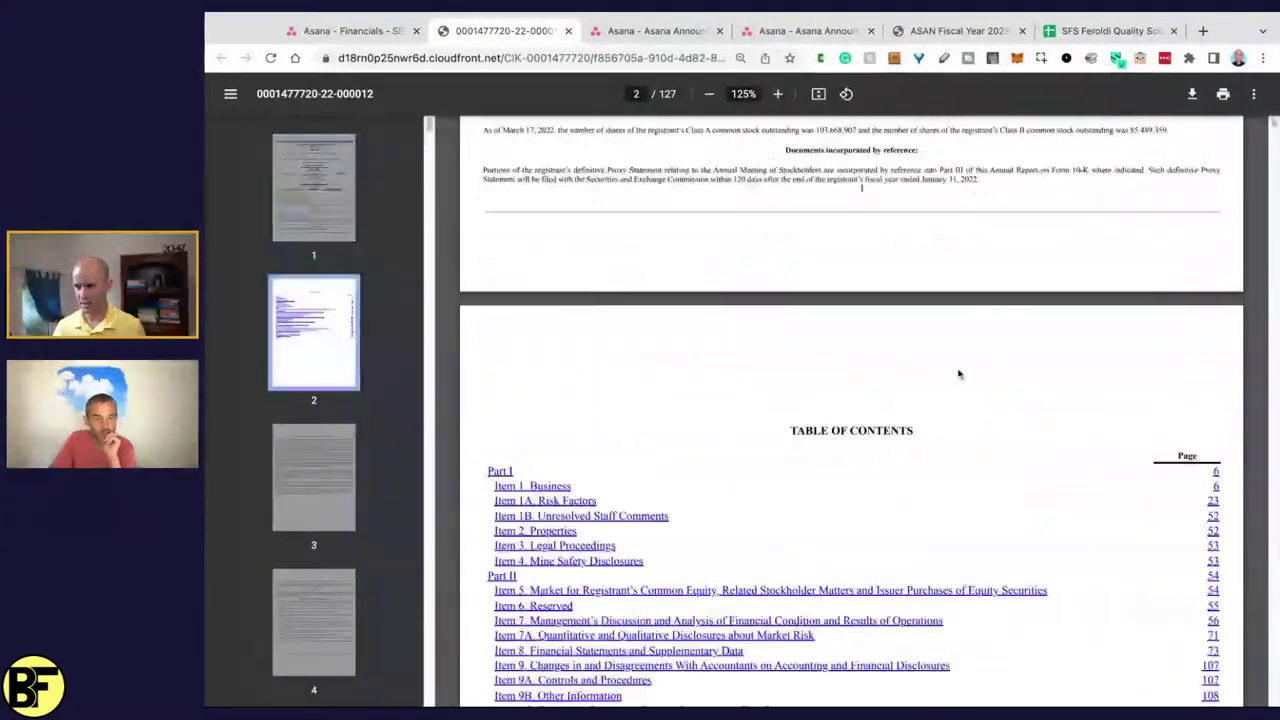
{"action": "left_click", "coordinate": [540, 273]}
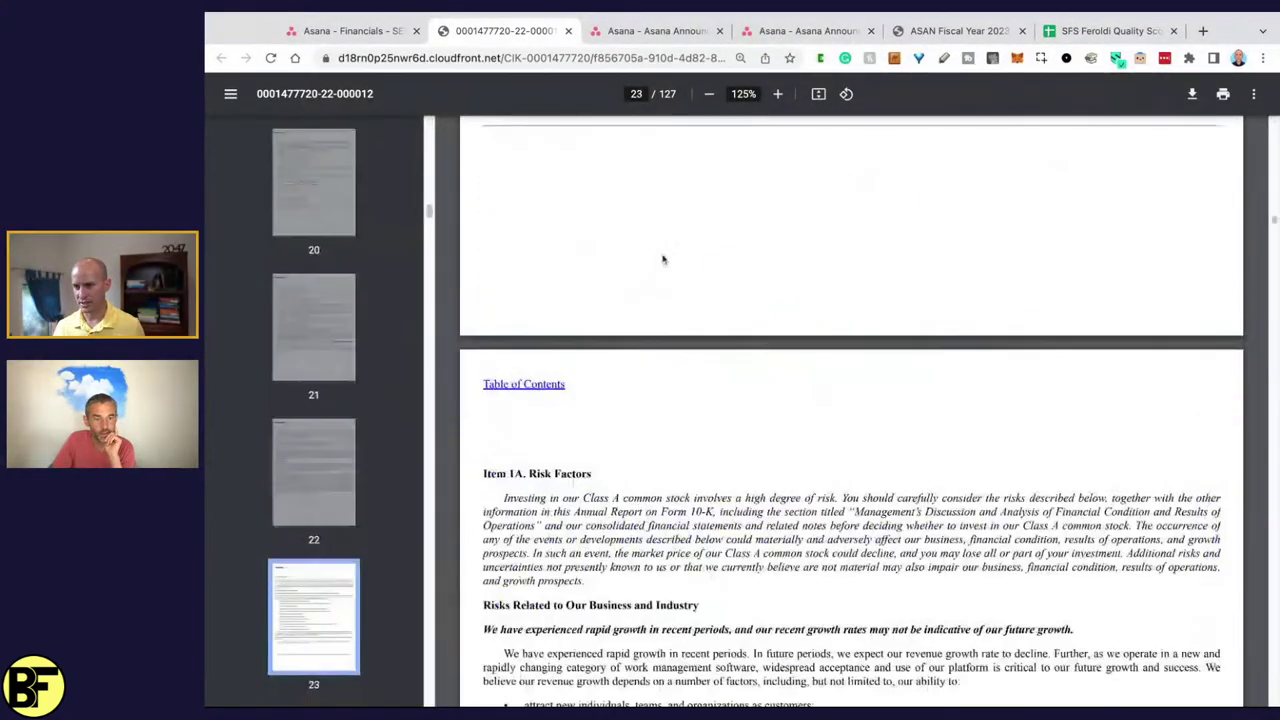
{"action": "scroll", "coordinate": [665, 262], "scroll_direction": "down", "scroll_amount": 2}
{"action": "scroll", "coordinate": [665, 262], "scroll_direction": "up", "scroll_amount": 5}
{"action": "scroll", "coordinate": [1264, 120], "scroll_direction": "up", "scroll_amount": 15}
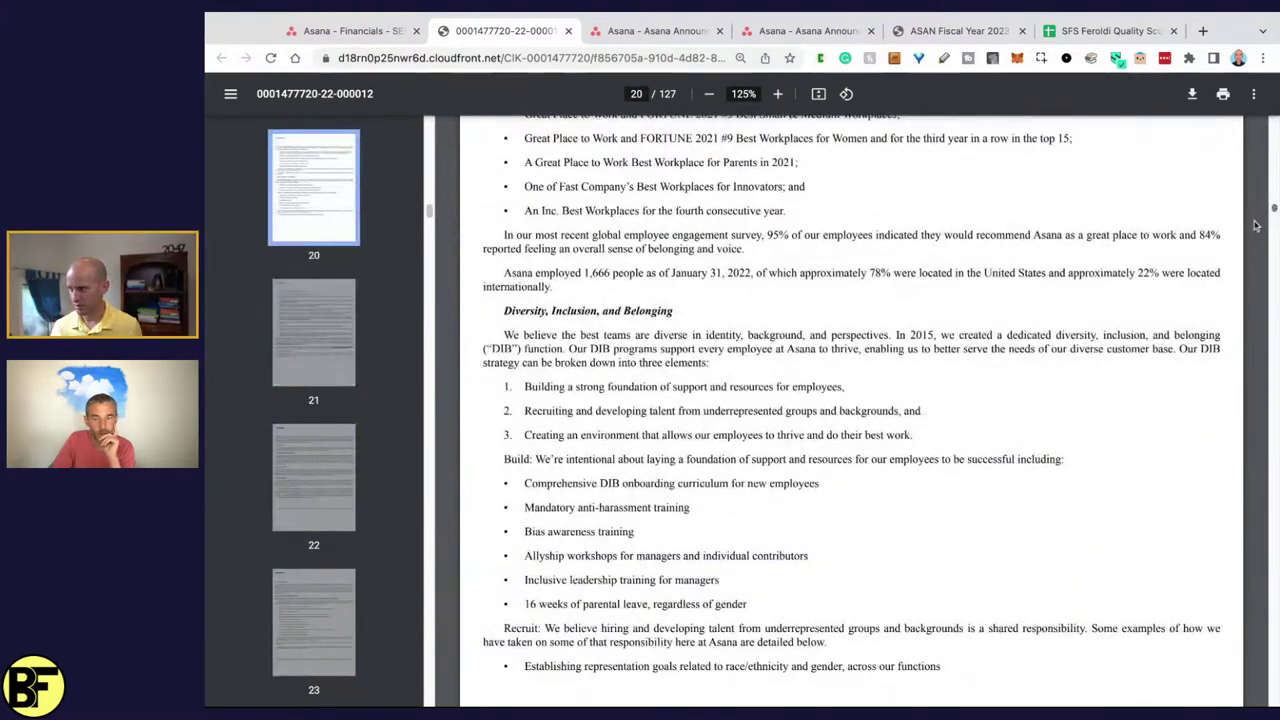
{"action": "left_click_drag", "start_coordinate": [1274, 207], "coordinate": [1274, 138]}
{"action": "scroll", "coordinate": [645, 352], "scroll_direction": "up", "scroll_amount": 20}
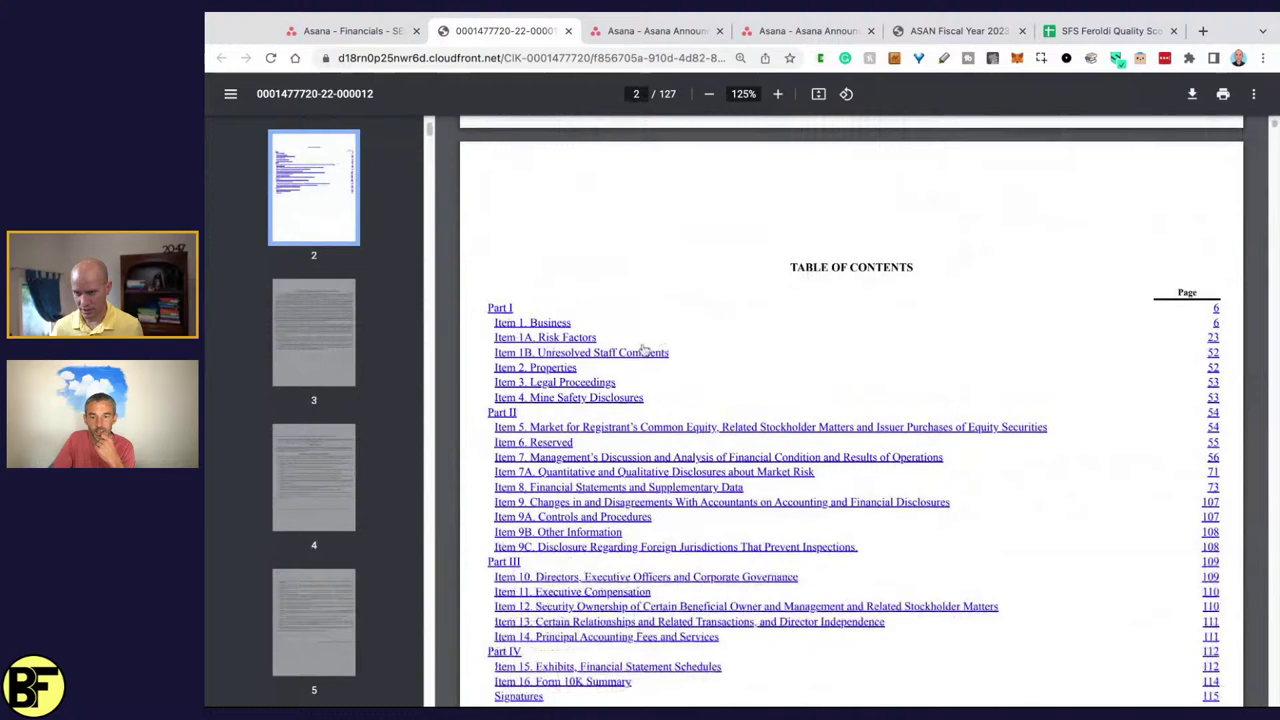
- Go to Item 1. Business from the table of contents and examine the mission statement in the Overview
{"action": "left_click", "coordinate": [540, 322]}
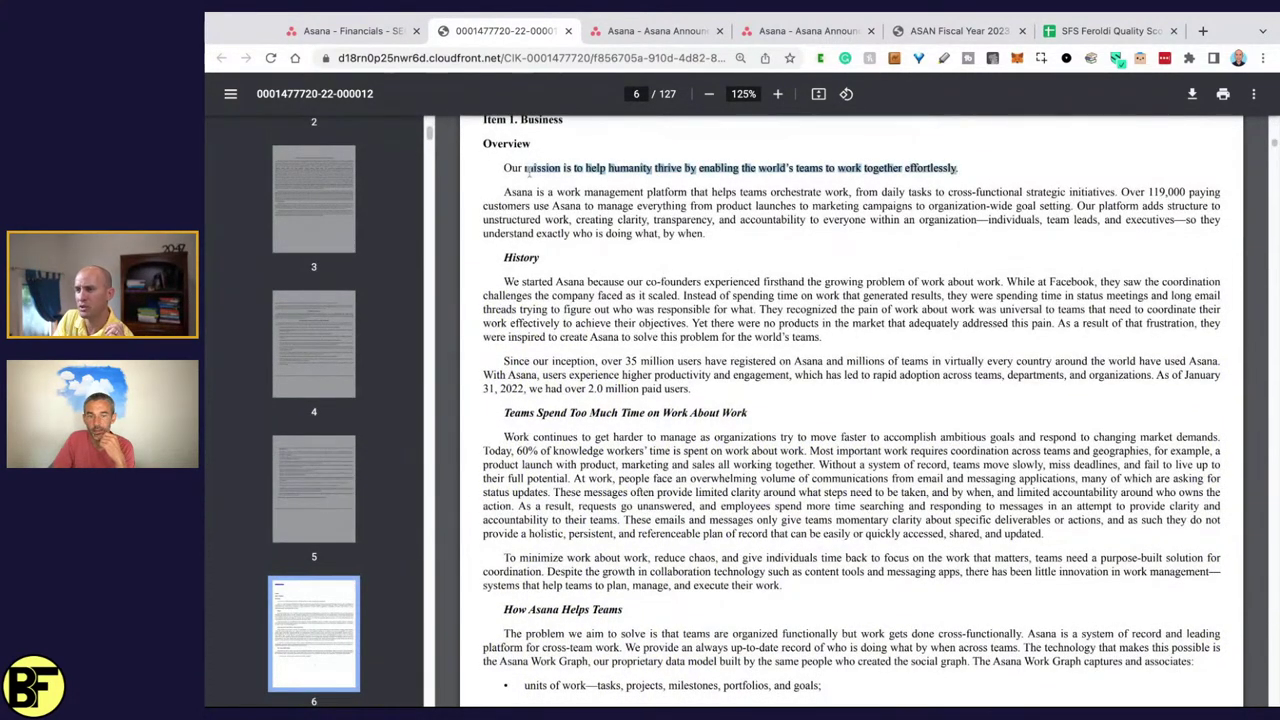
{"action": "left_click", "coordinate": [978, 172]}
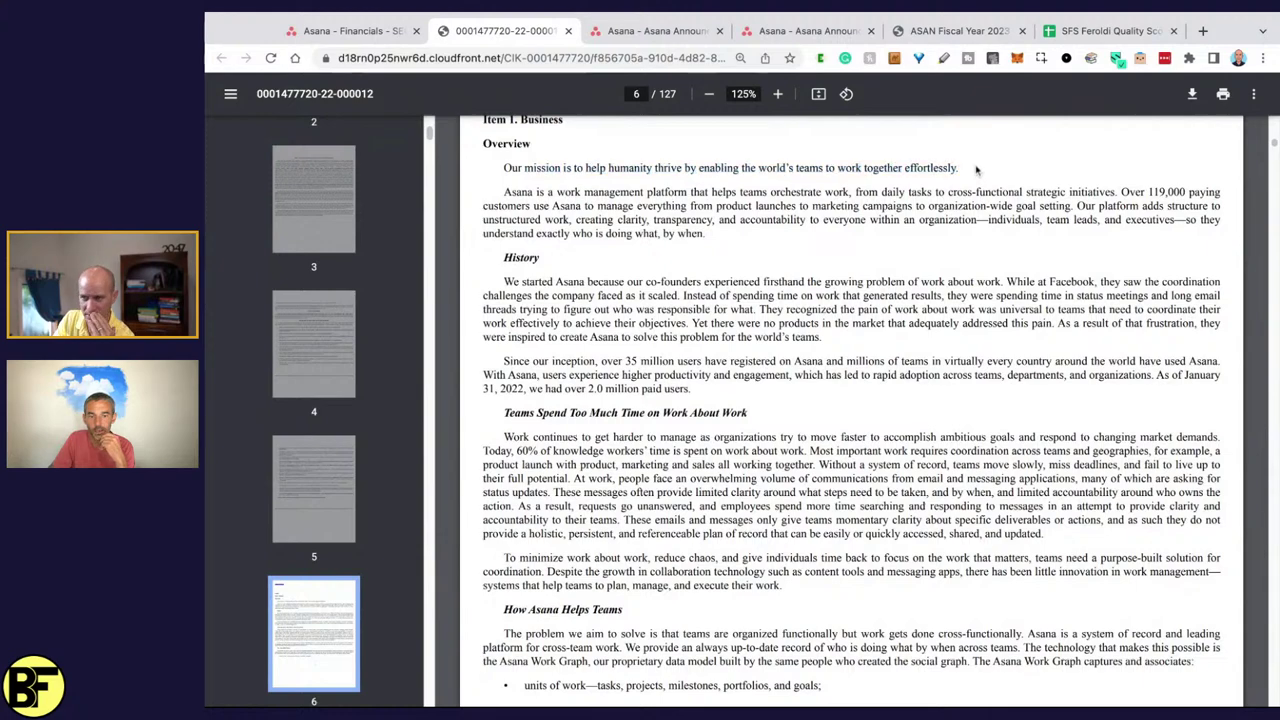
{"action": "scroll", "coordinate": [800, 250], "scroll_direction": "down", "scroll_amount": 2}
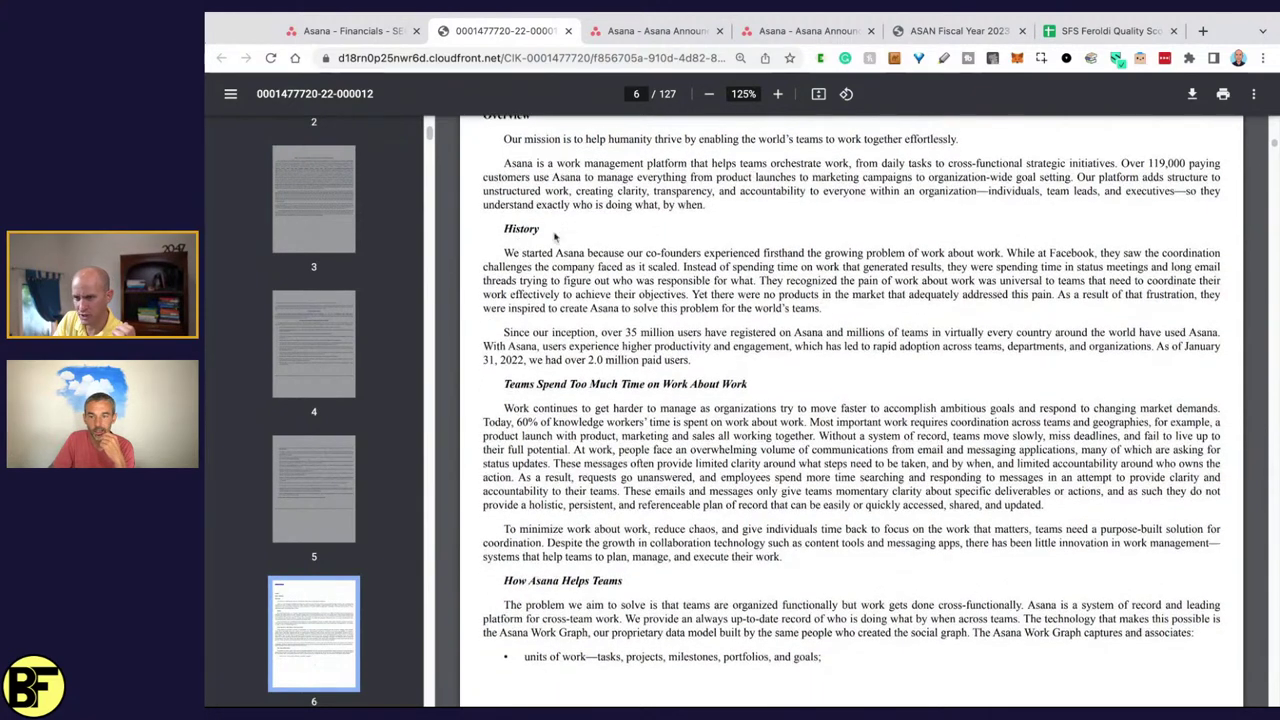
- Read on from the History section to page 7 and highlight part of the Asana Work Graph paragraph
{"action": "left_click_drag", "start_coordinate": [562, 282], "coordinate": [801, 182]}
{"action": "scroll", "coordinate": [760, 360], "scroll_direction": "down", "scroll_amount": 6}
{"action": "scroll", "coordinate": [858, 312], "scroll_direction": "down", "scroll_amount": 10}
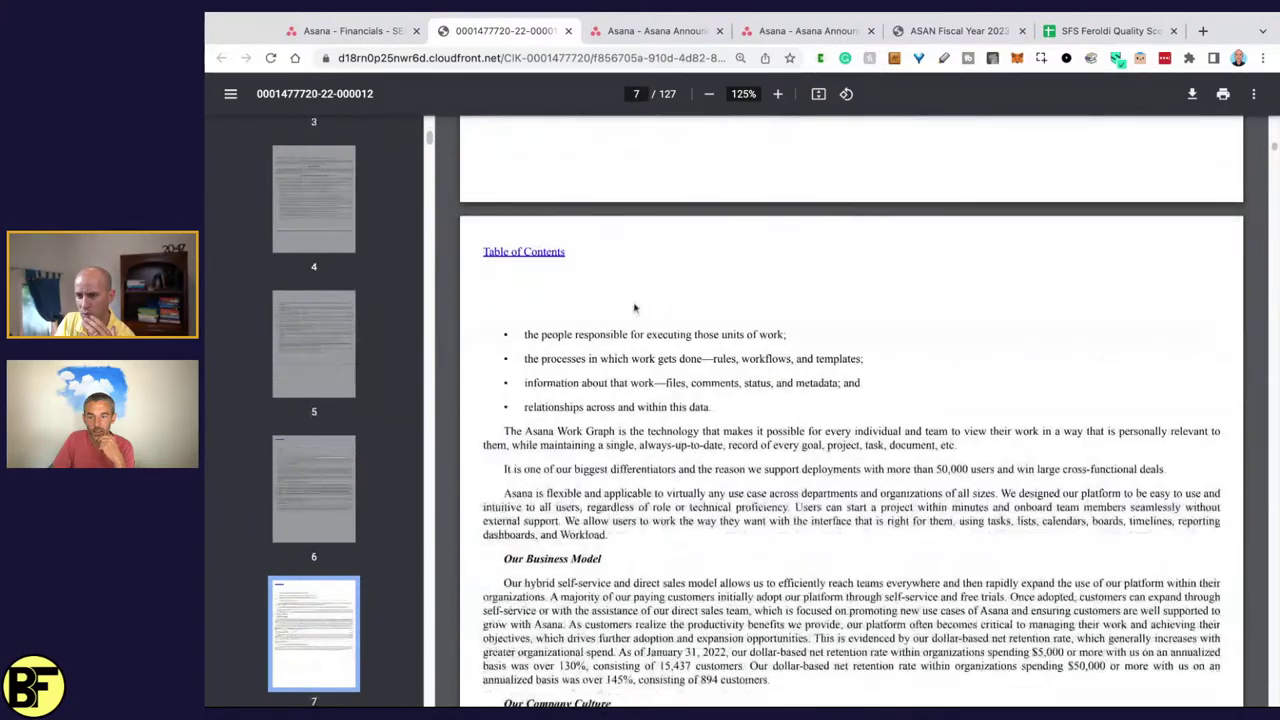
{"action": "left_click_drag", "start_coordinate": [537, 308], "coordinate": [950, 294]}
{"action": "scroll", "coordinate": [583, 331], "scroll_direction": "down", "scroll_amount": 3}
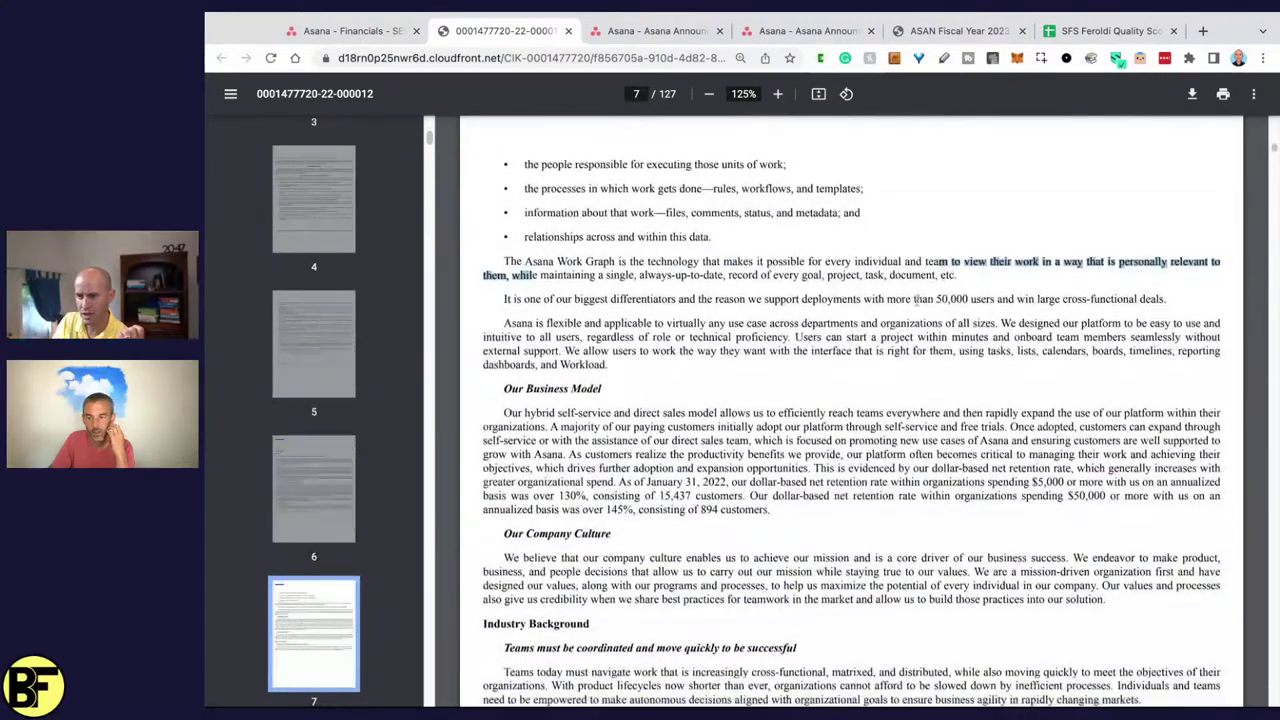
- Highlight the hybrid self-service and direct sales description under Our Business Model, then clear the selection
{"action": "scroll", "coordinate": [583, 331], "scroll_direction": "down", "scroll_amount": 3}
{"action": "left_click_drag", "start_coordinate": [504, 164], "coordinate": [1148, 192]}
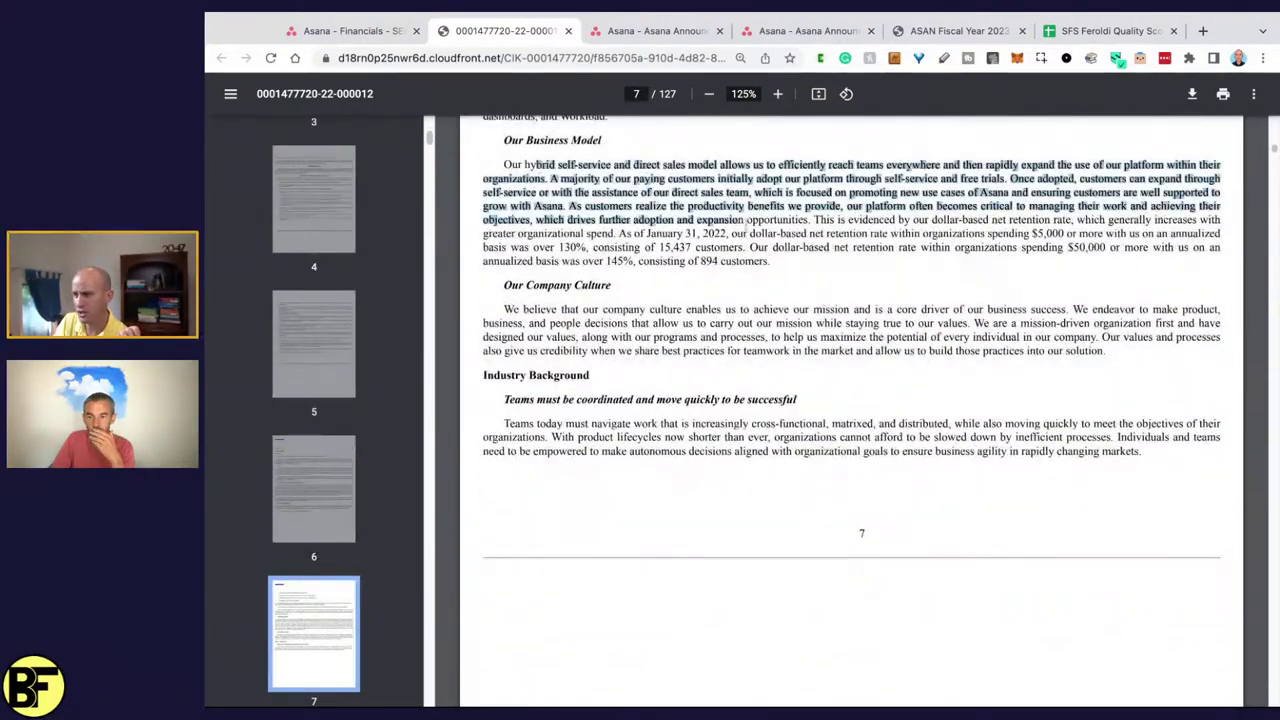
{"action": "left_click", "coordinate": [974, 239]}
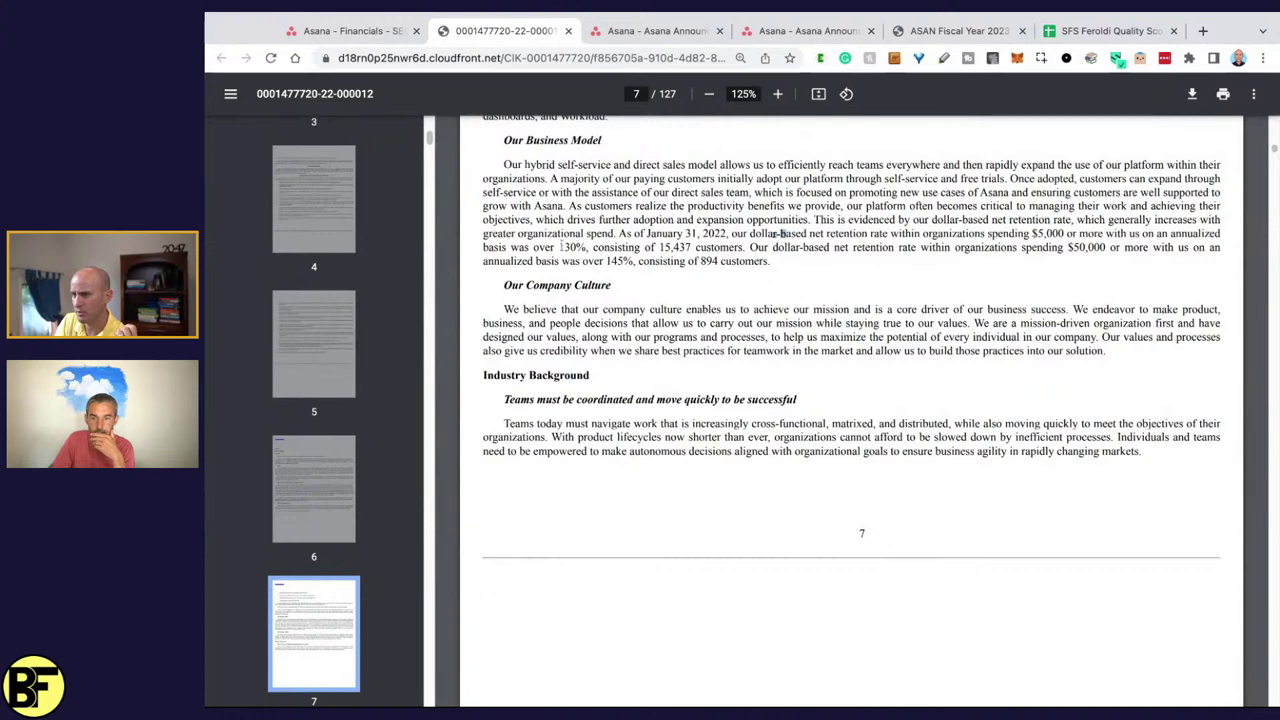
- Examine the Our Company Culture paragraph on page 7 of the 10-K
{"action": "scroll", "coordinate": [560, 244], "scroll_direction": "down", "scroll_amount": 1}
{"action": "mouse_move", "coordinate": [514, 297]}
{"action": "left_mouse_down"}
{"action": "mouse_move", "coordinate": [830, 298]}
{"action": "mouse_move", "coordinate": [530, 284]}
{"action": "left_mouse_up"}
{"action": "left_click", "coordinate": [910, 340]}
{"action": "left_click", "coordinate": [987, 283]}
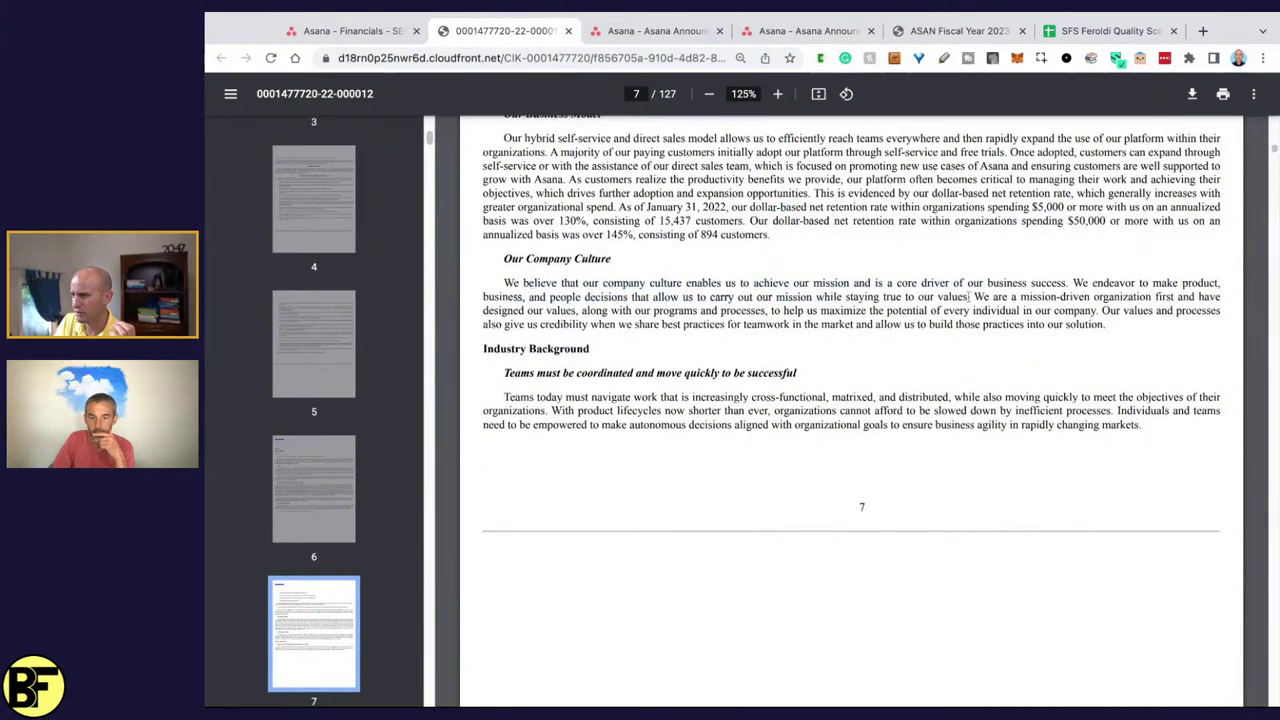
- Read through Industry Background and highlight the "Communication overload hurts productivity" heading on page 8
{"action": "scroll", "coordinate": [800, 268], "scroll_direction": "down", "scroll_amount": 10}
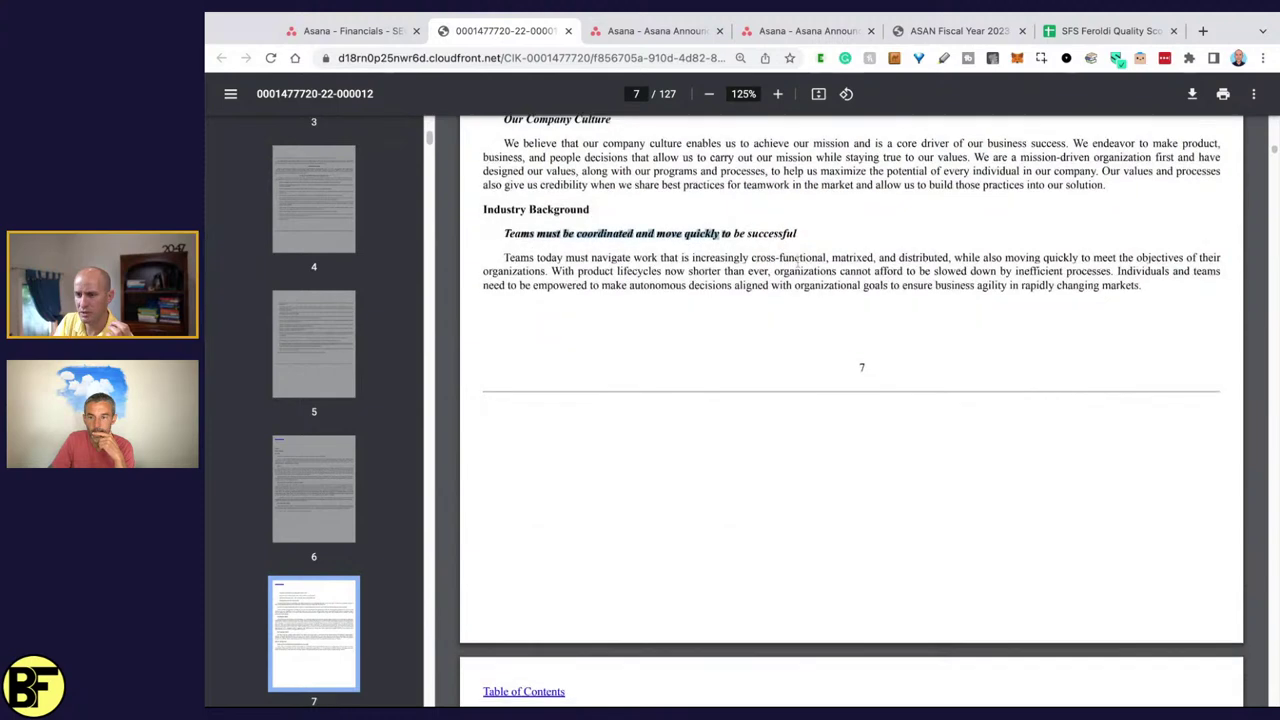
{"action": "left_click_drag", "start_coordinate": [494, 181], "coordinate": [713, 183]}
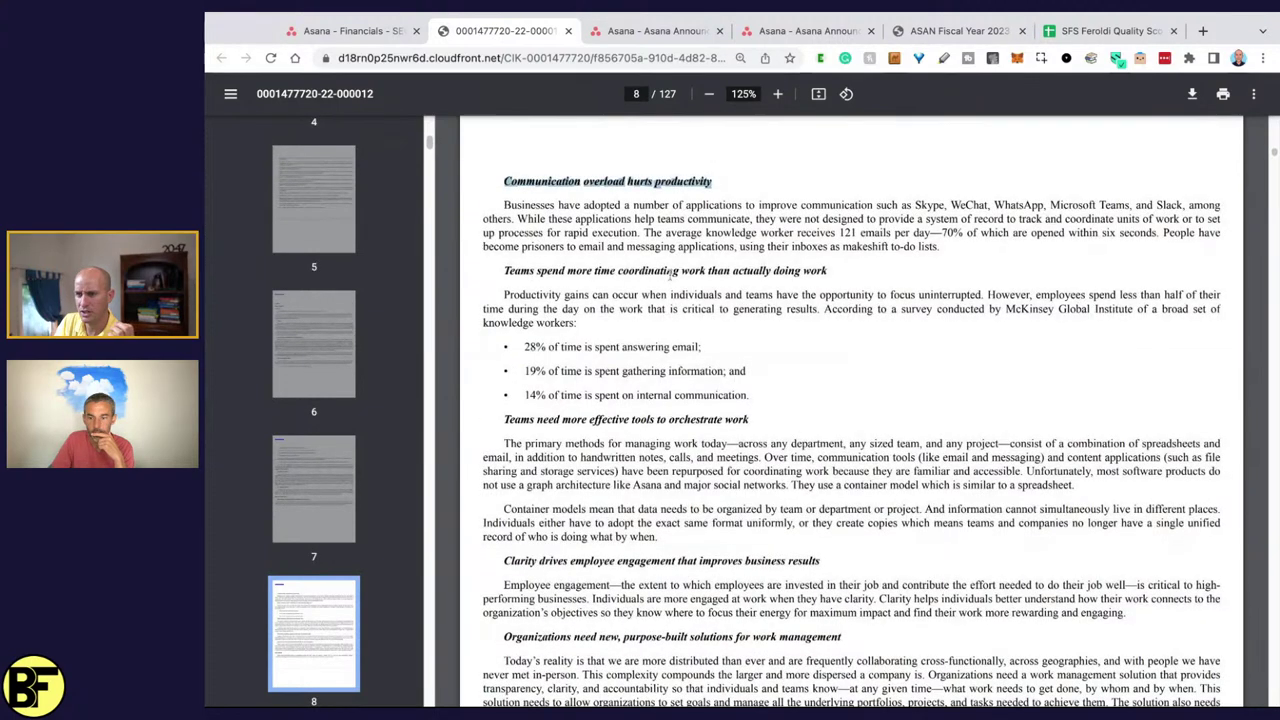
{"action": "left_click", "coordinate": [580, 201]}
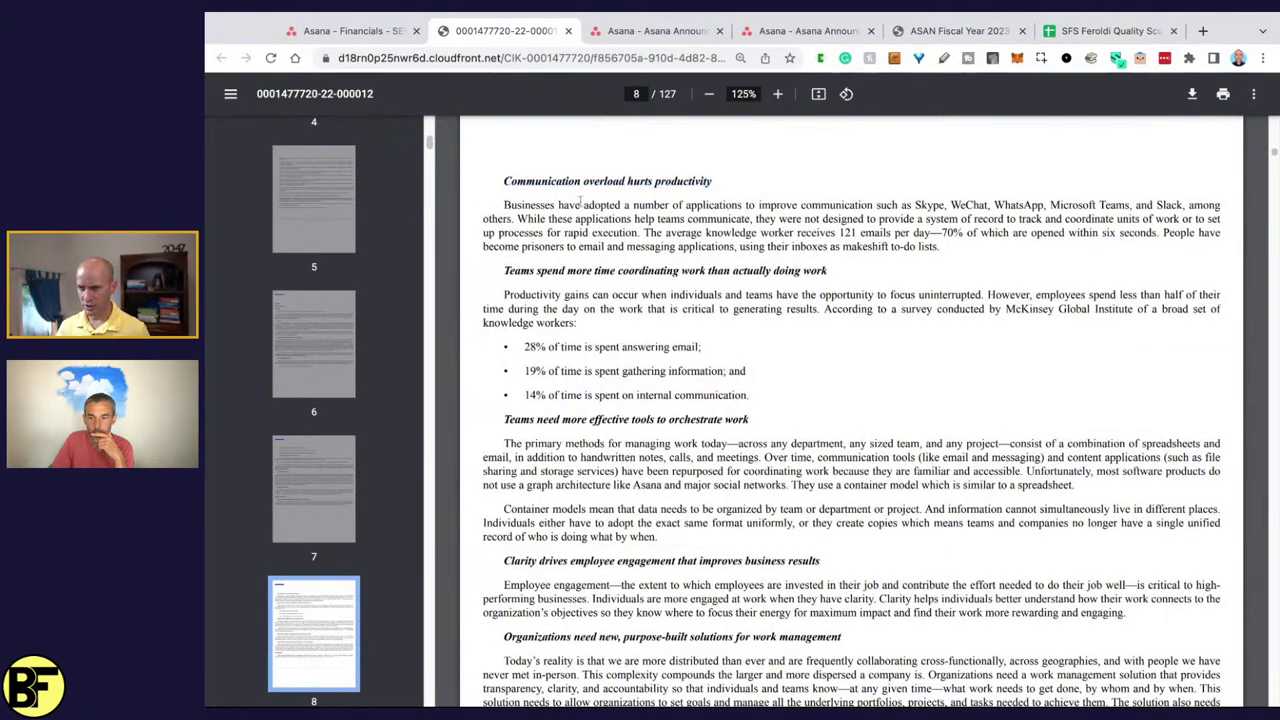
- Highlight the passage on daily emails received and opened under "Communication overload hurts productivity" on page 8, then clear the selection
{"action": "left_click_drag", "start_coordinate": [587, 172], "coordinate": [590, 172]}
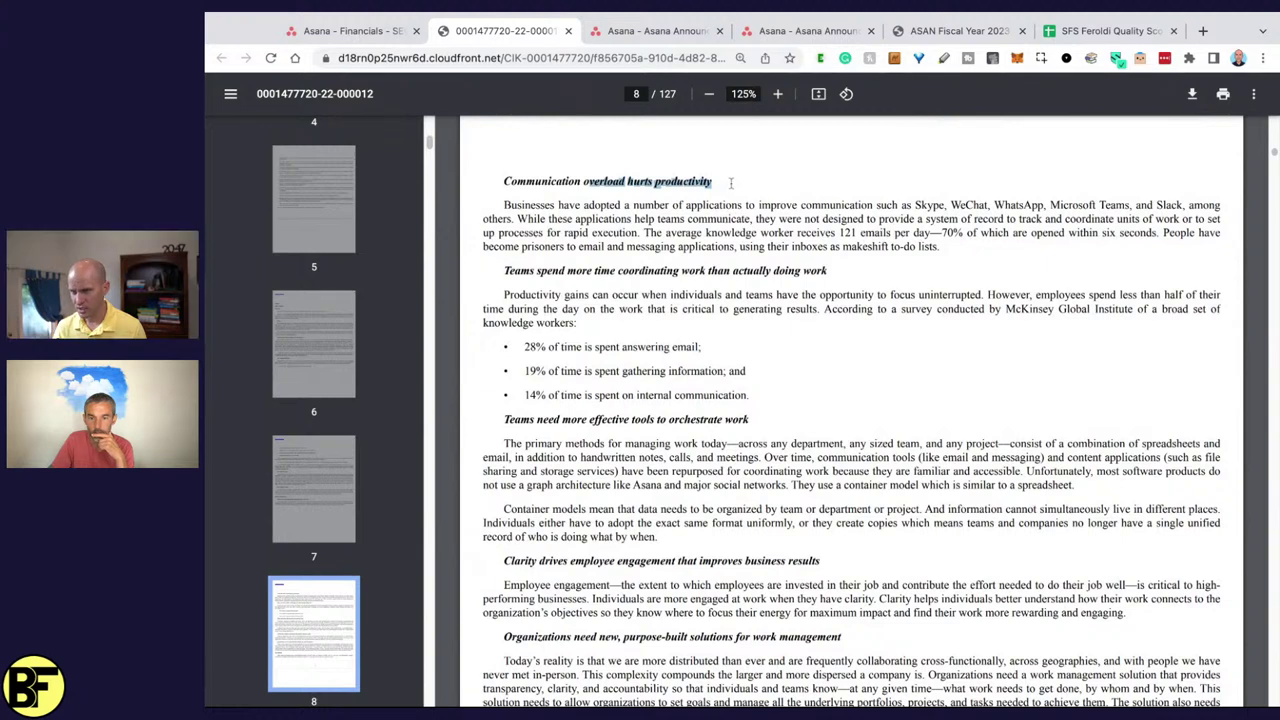
{"action": "left_click_drag", "start_coordinate": [964, 233], "coordinate": [1117, 219]}
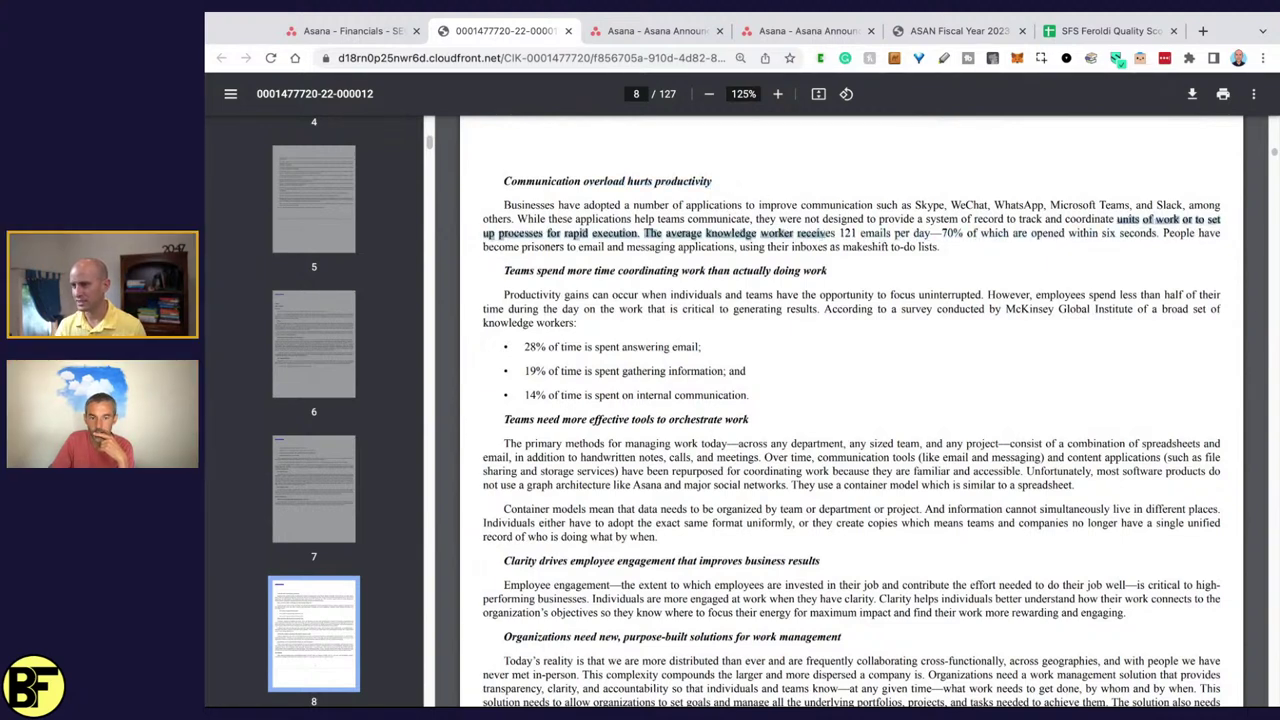
{"action": "left_click", "coordinate": [1117, 219]}
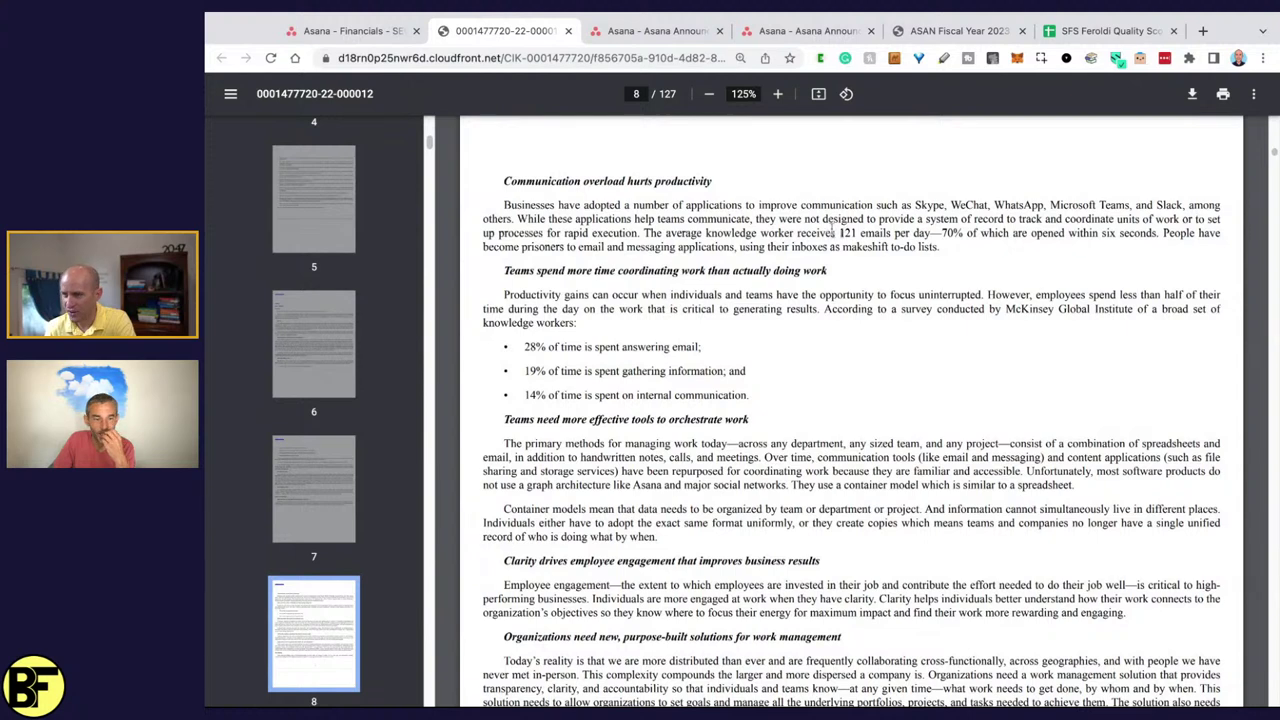
{"action": "left_click_drag", "start_coordinate": [838, 232], "coordinate": [1158, 231]}
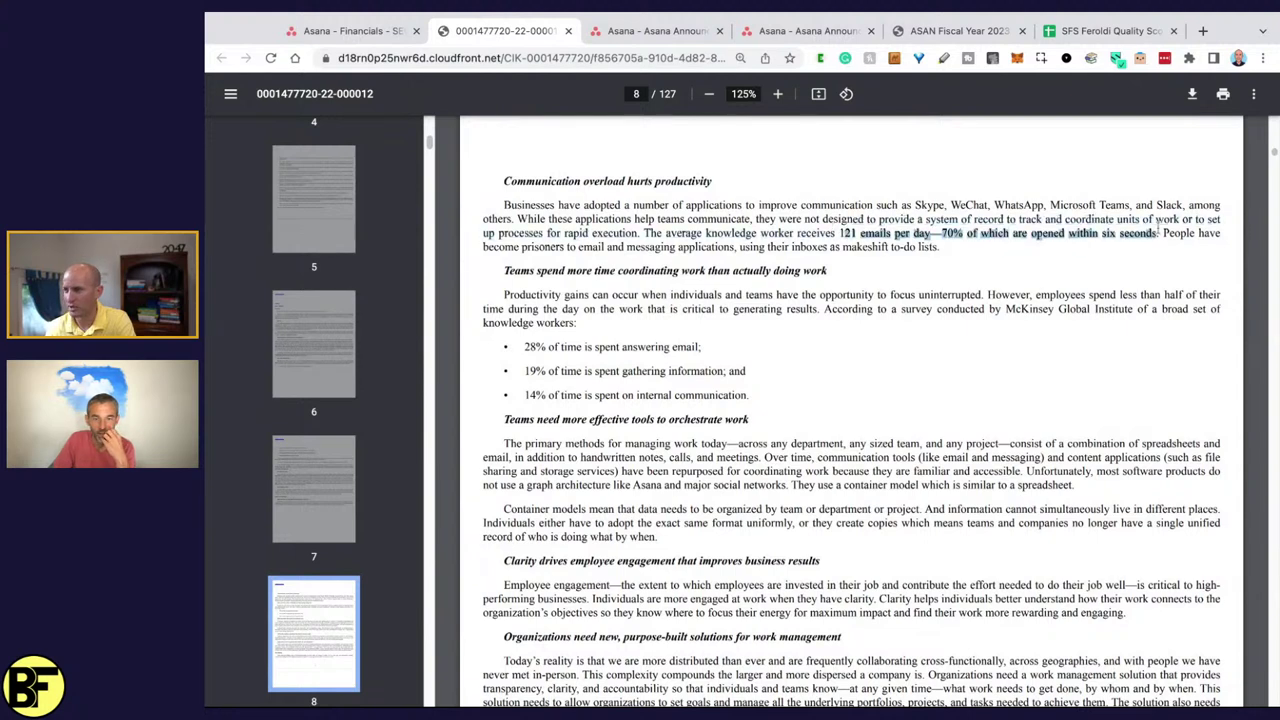
{"action": "left_click", "coordinate": [1158, 231]}
{"action": "scroll", "coordinate": [455, 256], "scroll_direction": "down", "scroll_amount": 1}
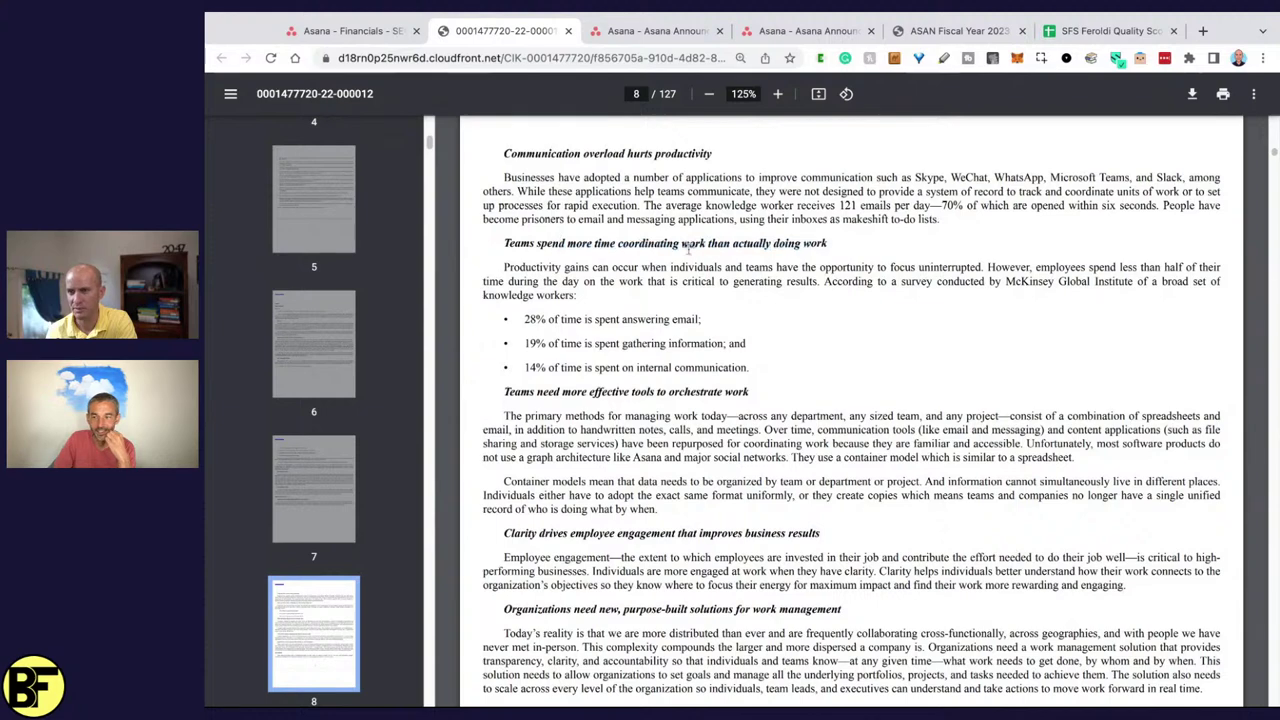
- Highlight the McKinsey survey bullets on how knowledge workers spend their time on page 8
{"action": "scroll", "coordinate": [705, 251], "scroll_direction": "down", "scroll_amount": 2}
{"action": "left_click_drag", "start_coordinate": [516, 274], "coordinate": [562, 326]}
{"action": "scroll", "coordinate": [668, 194], "scroll_direction": "down", "scroll_amount": 4}
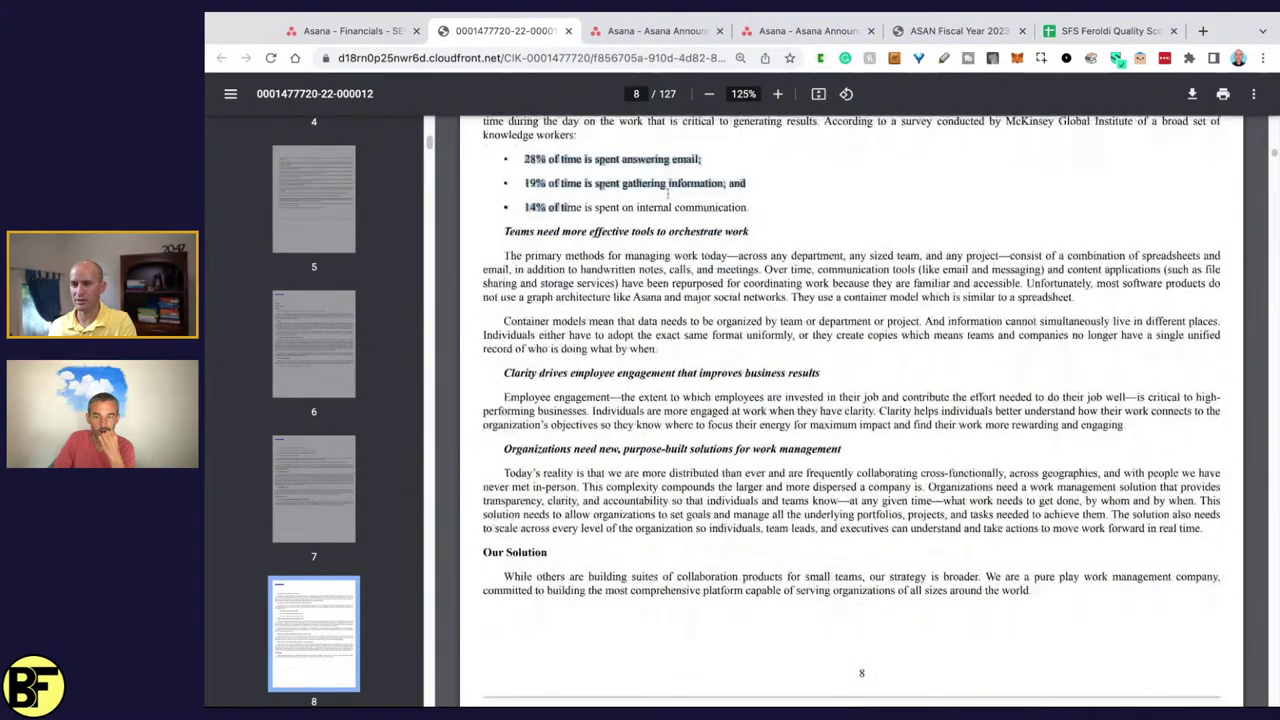
- Skim the 10-K from the rest of page 8 through the solution and benefits sections to the values graphic on page 11
{"action": "scroll", "coordinate": [665, 193], "scroll_direction": "down", "scroll_amount": 2}
{"action": "scroll", "coordinate": [534, 204], "scroll_direction": "down", "scroll_amount": 4}
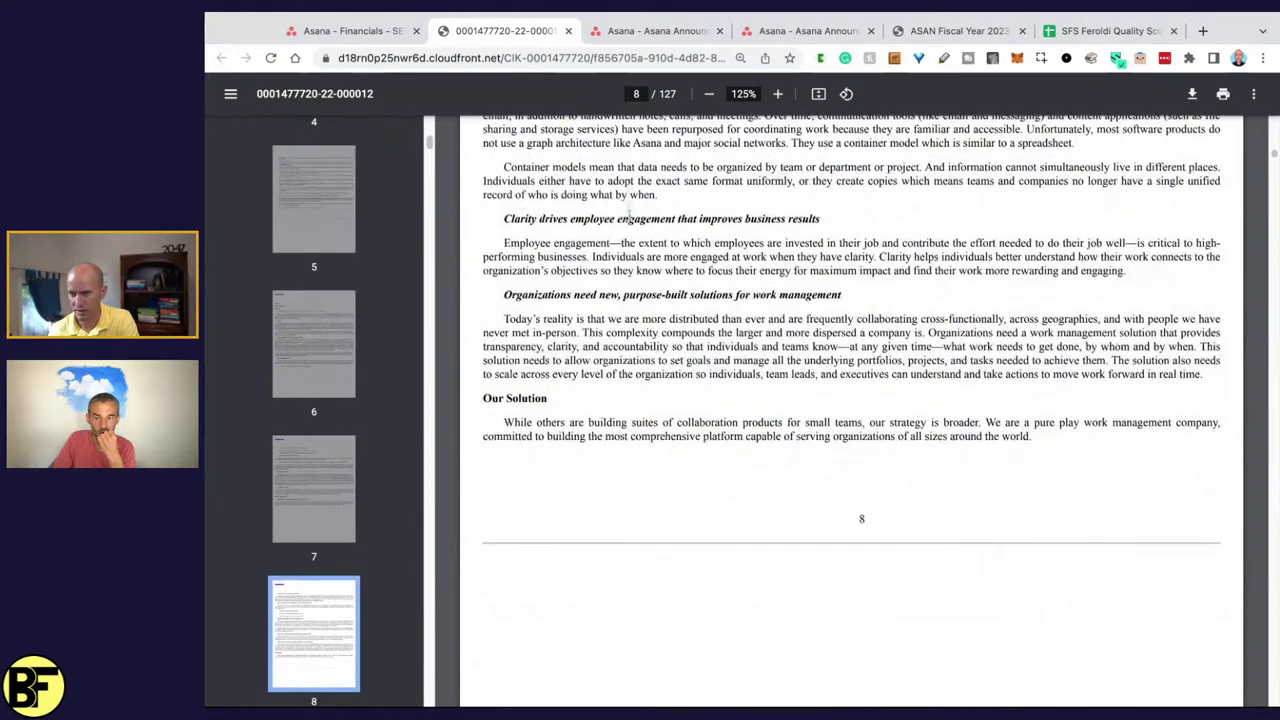
{"action": "scroll", "coordinate": [740, 272], "scroll_direction": "down", "scroll_amount": 6}
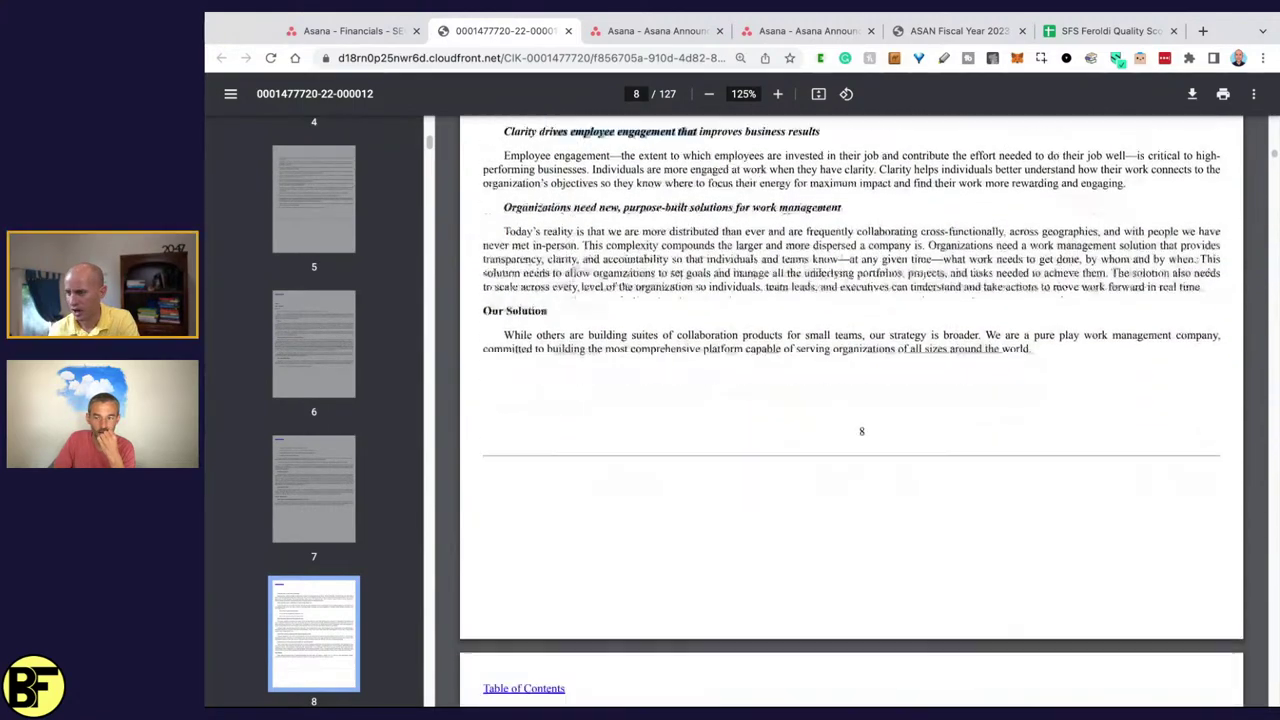
{"action": "scroll", "coordinate": [740, 272], "scroll_direction": "down", "scroll_amount": 12}
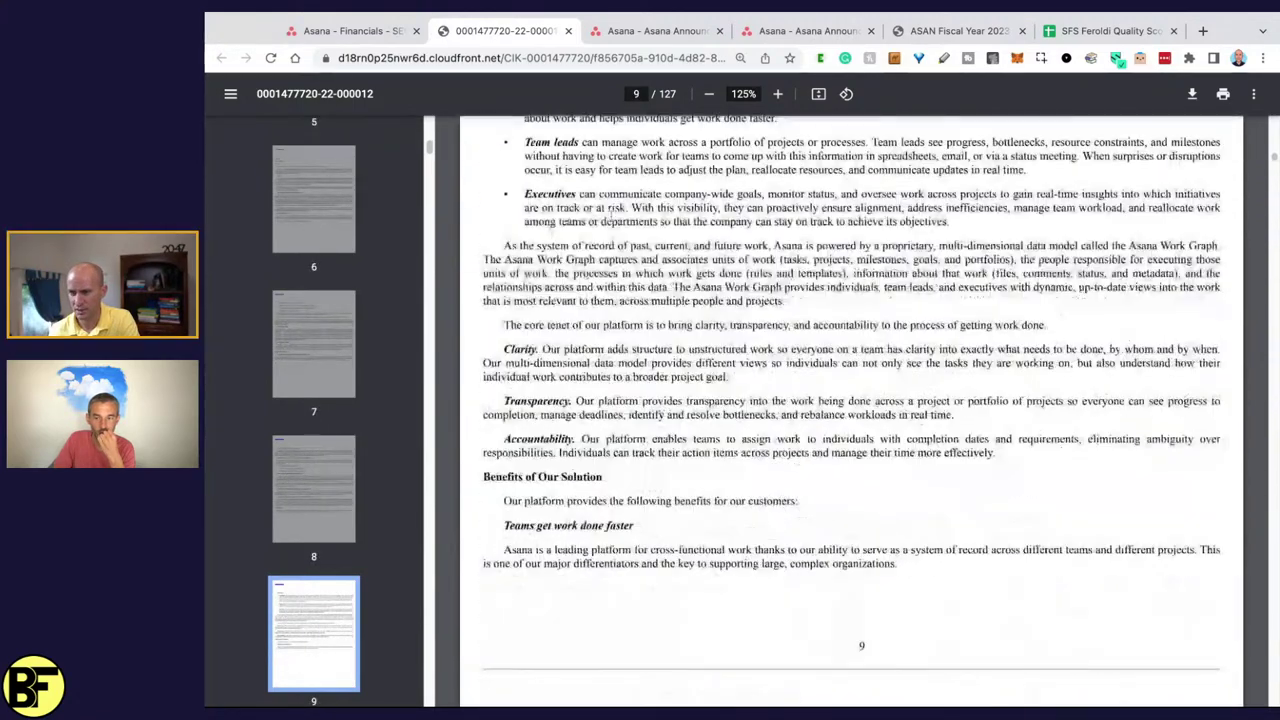
{"action": "scroll", "coordinate": [605, 231], "scroll_direction": "down", "scroll_amount": 15}
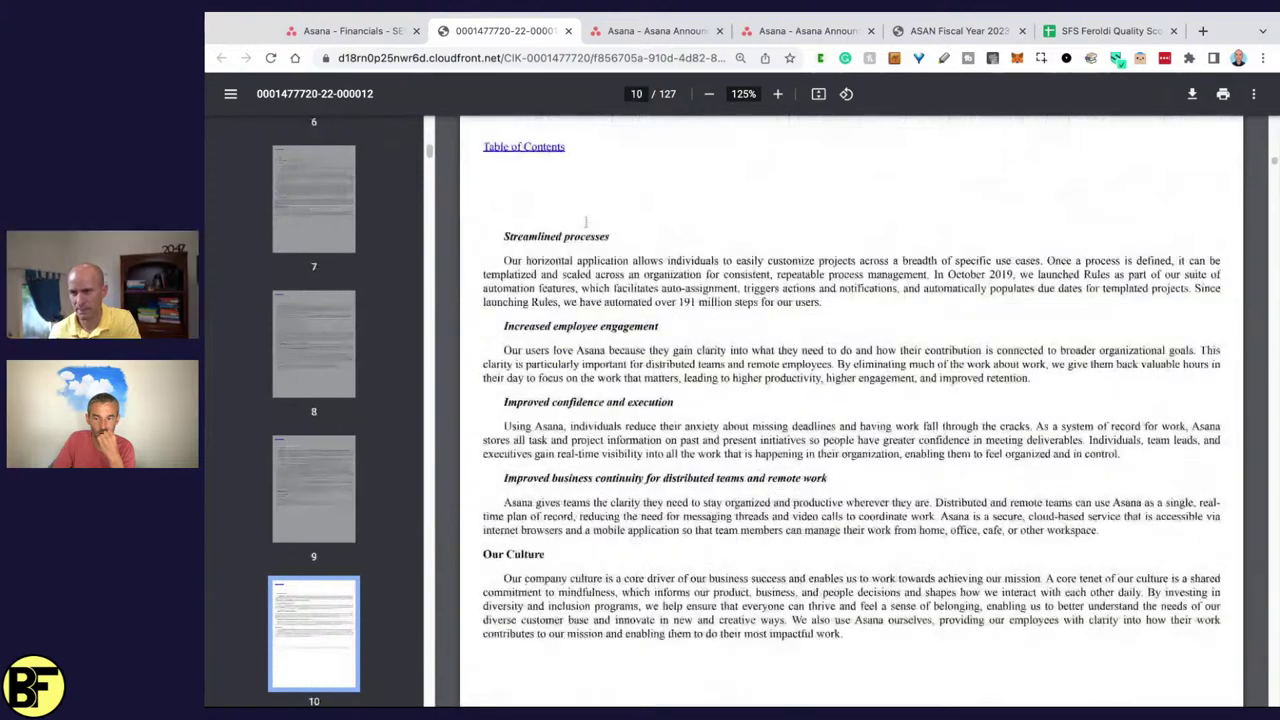
{"action": "scroll", "coordinate": [545, 180], "scroll_direction": "down", "scroll_amount": 10}
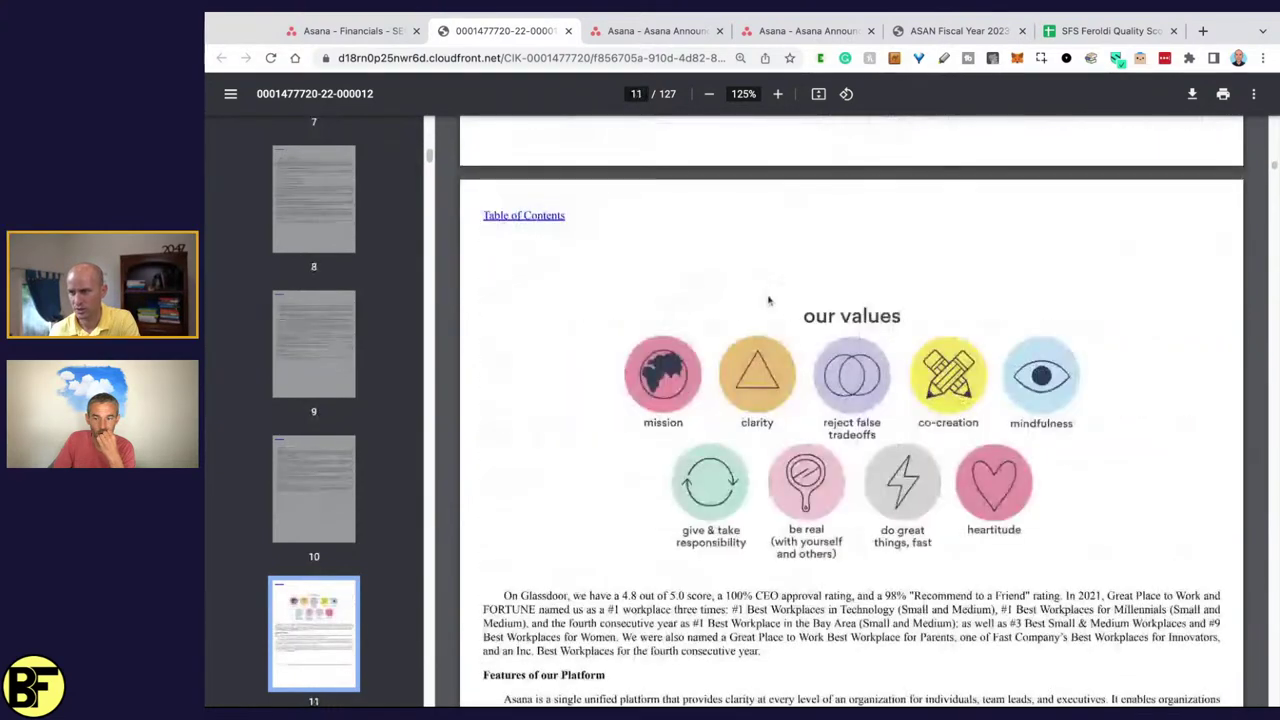
- Highlight the Glassdoor score and "Recommend to a Friend" rating in the paragraph below the values graphic on page 11
{"action": "scroll", "coordinate": [645, 292], "scroll_direction": "down", "scroll_amount": 1}
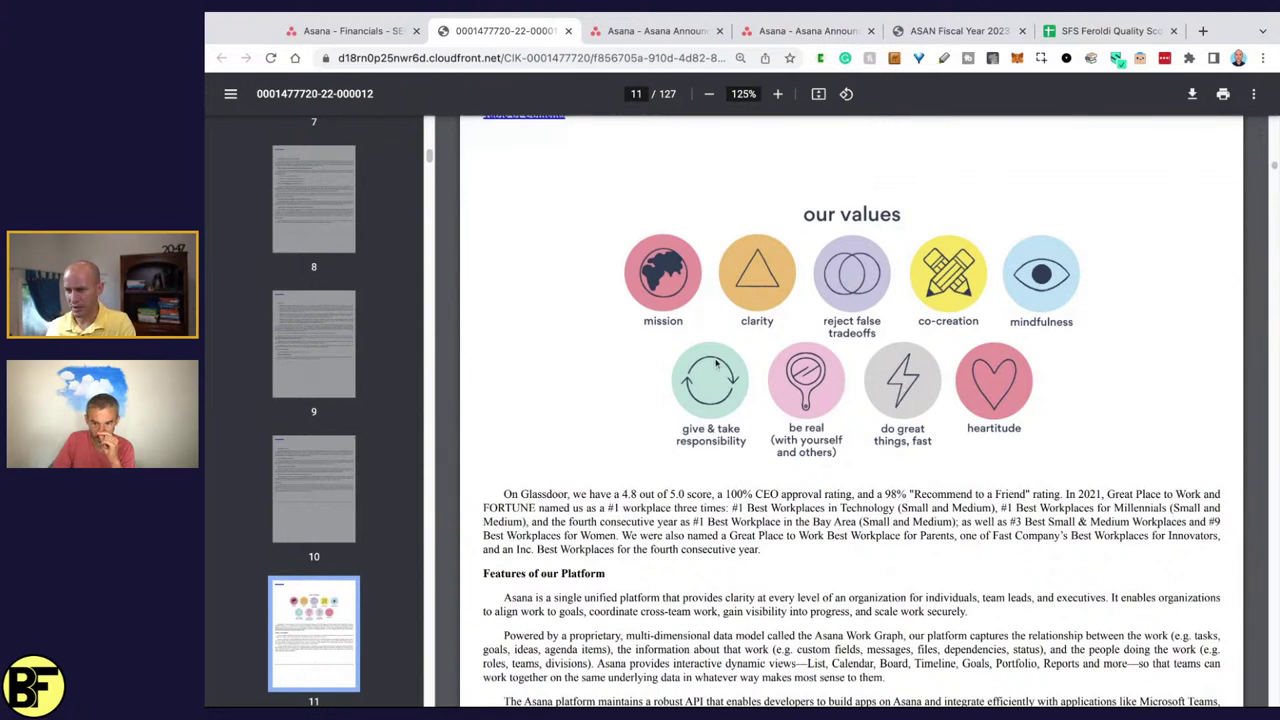
{"action": "scroll", "coordinate": [752, 282], "scroll_direction": "down", "scroll_amount": 2}
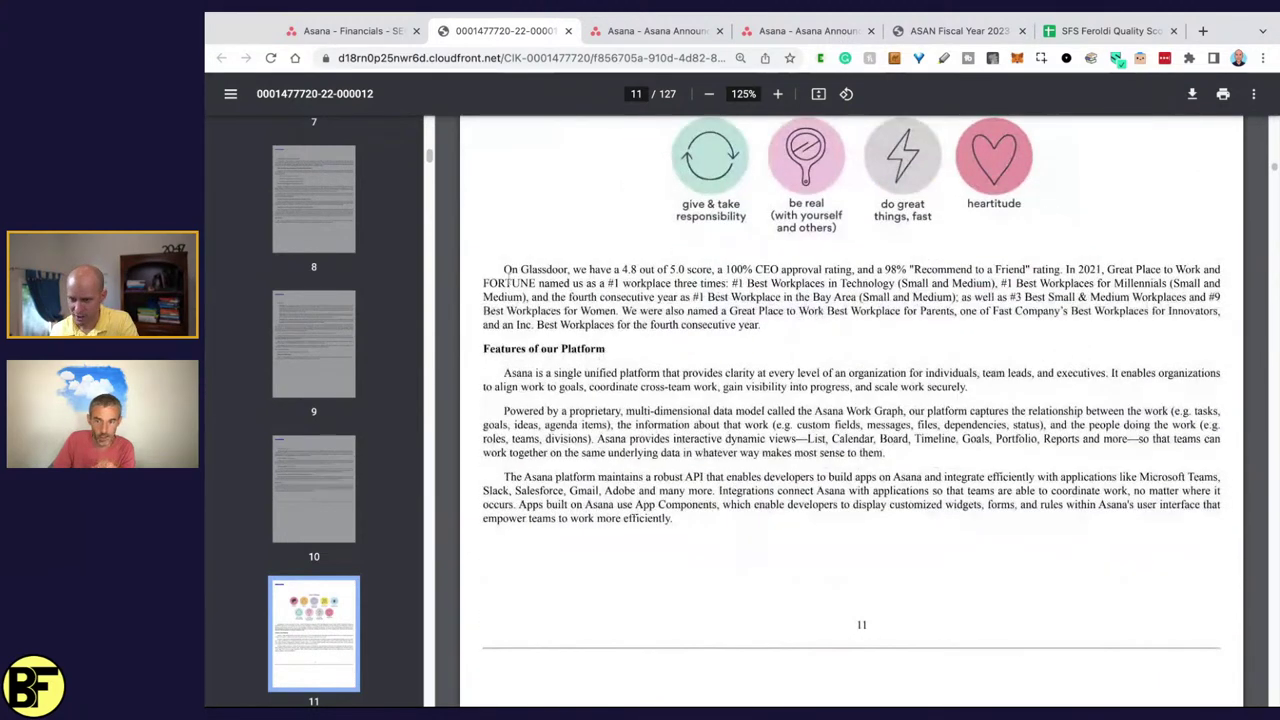
{"action": "left_click_drag", "start_coordinate": [501, 269], "coordinate": [822, 270]}
{"action": "left_click_drag", "start_coordinate": [715, 269], "coordinate": [619, 268]}
{"action": "left_click_drag", "start_coordinate": [725, 269], "coordinate": [1027, 270]}
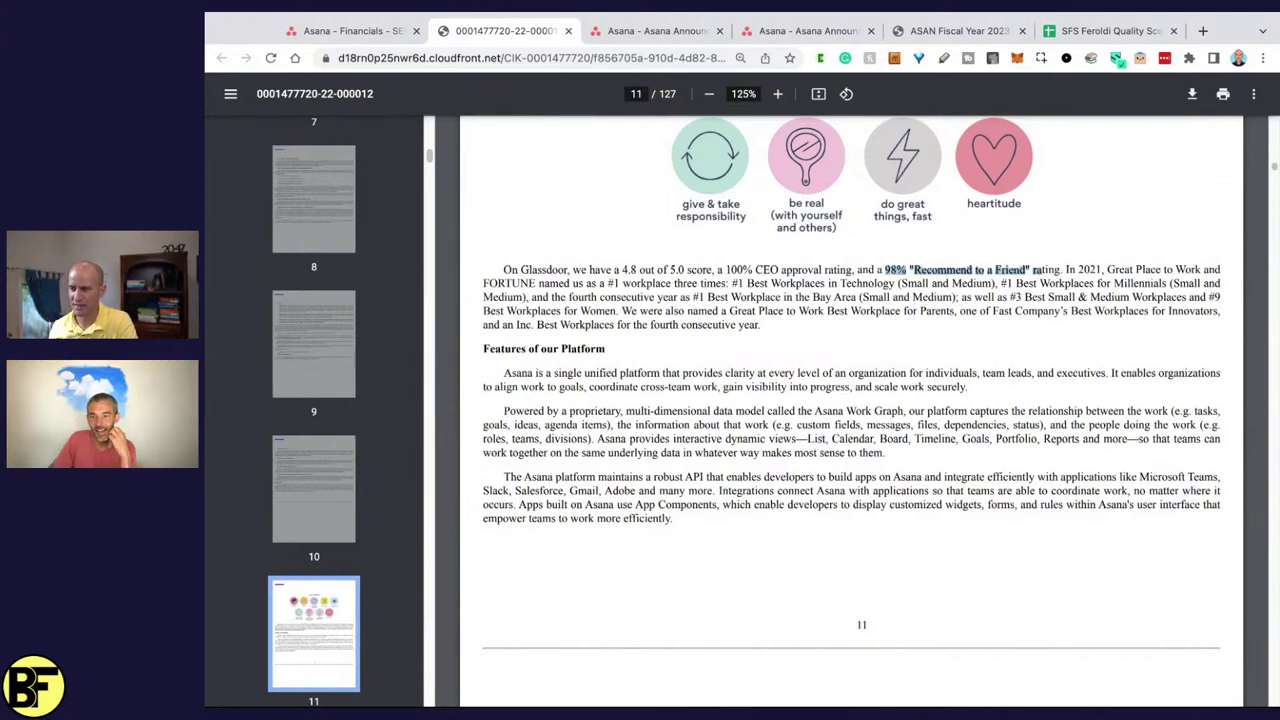
- Search the web for "glassdoor asana" in a new browser tab and open the "Working at Asana | Glassdoor" result
{"action": "left_click", "coordinate": [1203, 31]}
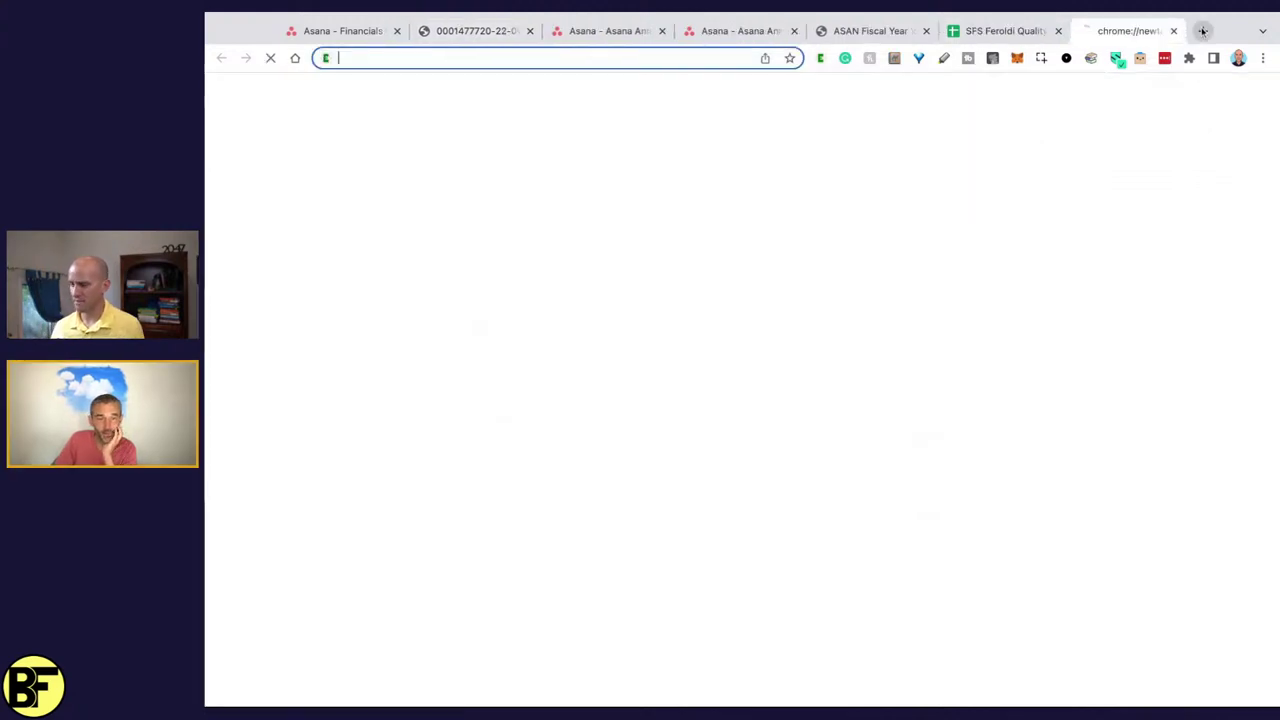
{"action": "type", "text": "glassdoor asana"}
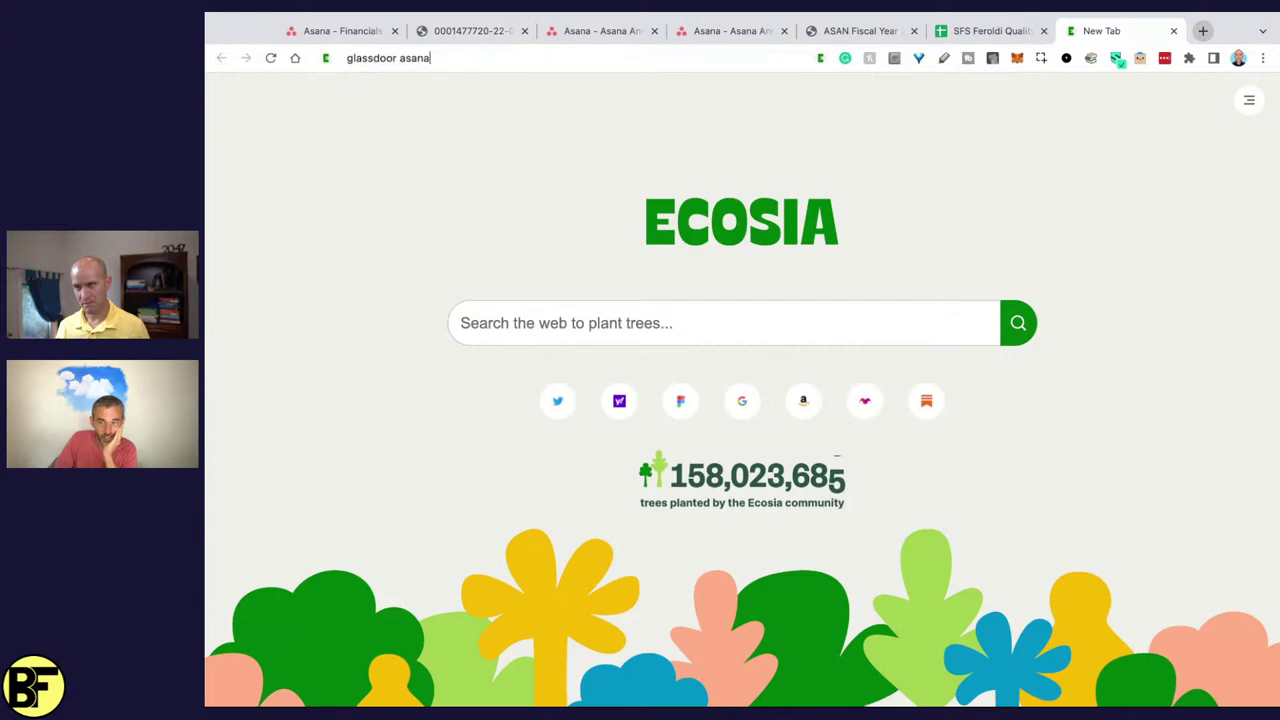
{"action": "key", "text": "Return"}
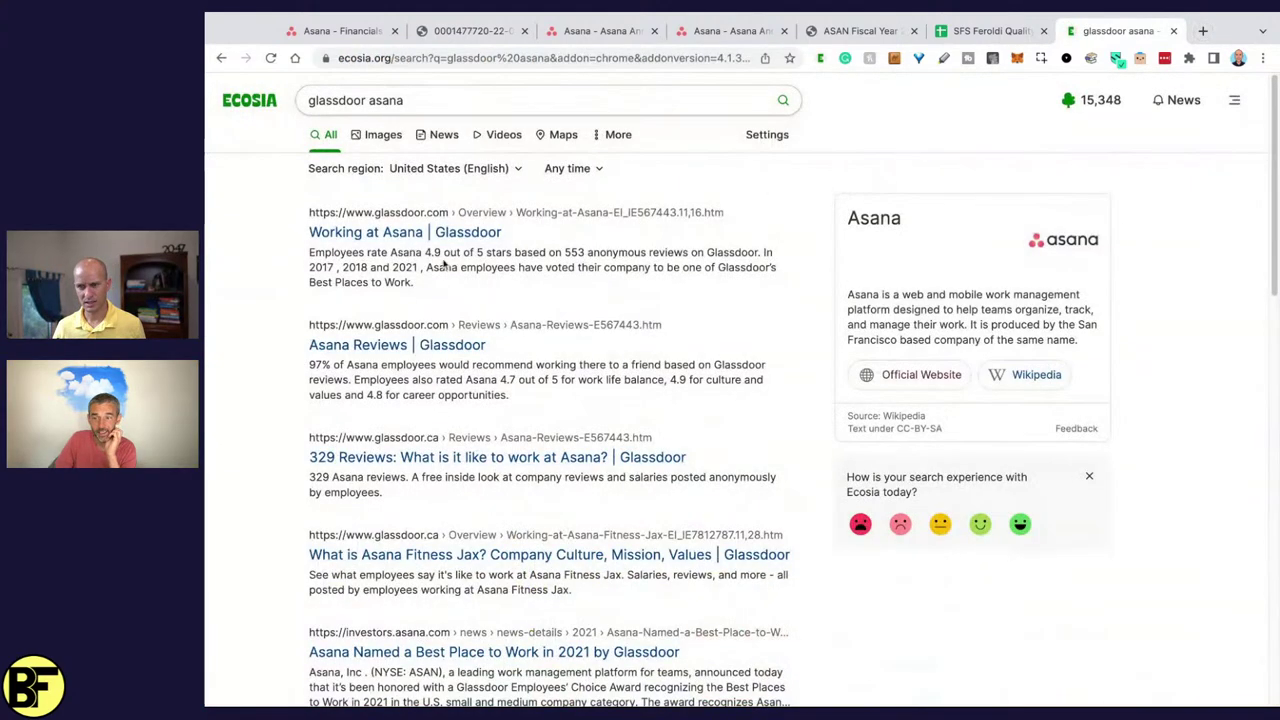
{"action": "left_click", "coordinate": [391, 234]}
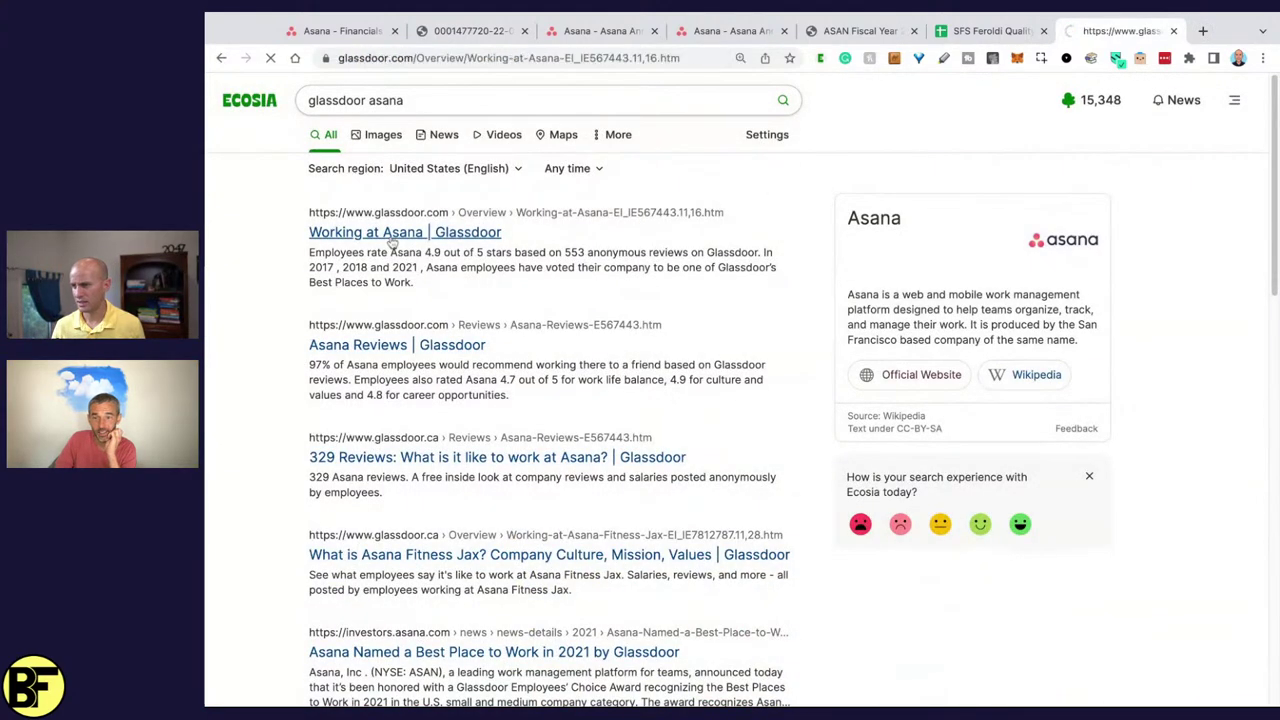
- Look through Asana's Glassdoor overview, including awards and company updates, and open its employee reviews
{"action": "scroll", "coordinate": [684, 270], "scroll_direction": "down", "scroll_amount": 1}
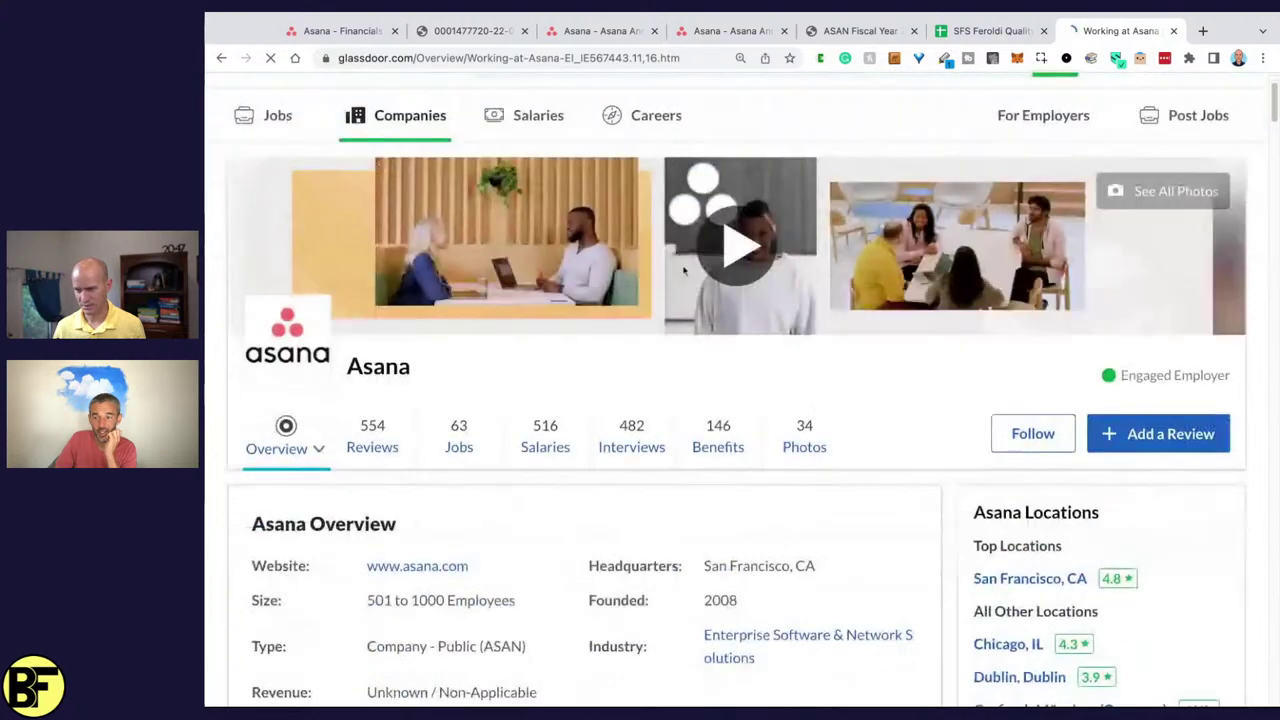
{"action": "scroll", "coordinate": [684, 270], "scroll_direction": "down", "scroll_amount": 6}
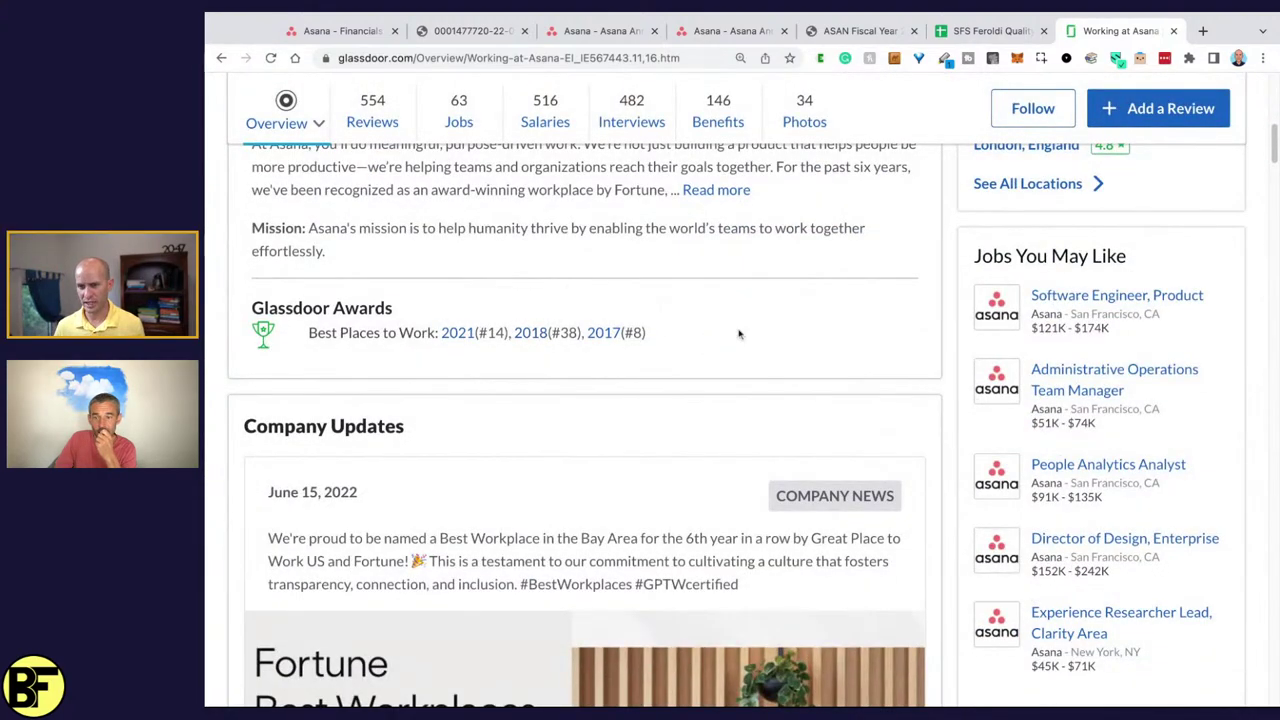
{"action": "scroll", "coordinate": [745, 336], "scroll_direction": "down", "scroll_amount": 10}
{"action": "scroll", "coordinate": [691, 380], "scroll_direction": "up", "scroll_amount": 15}
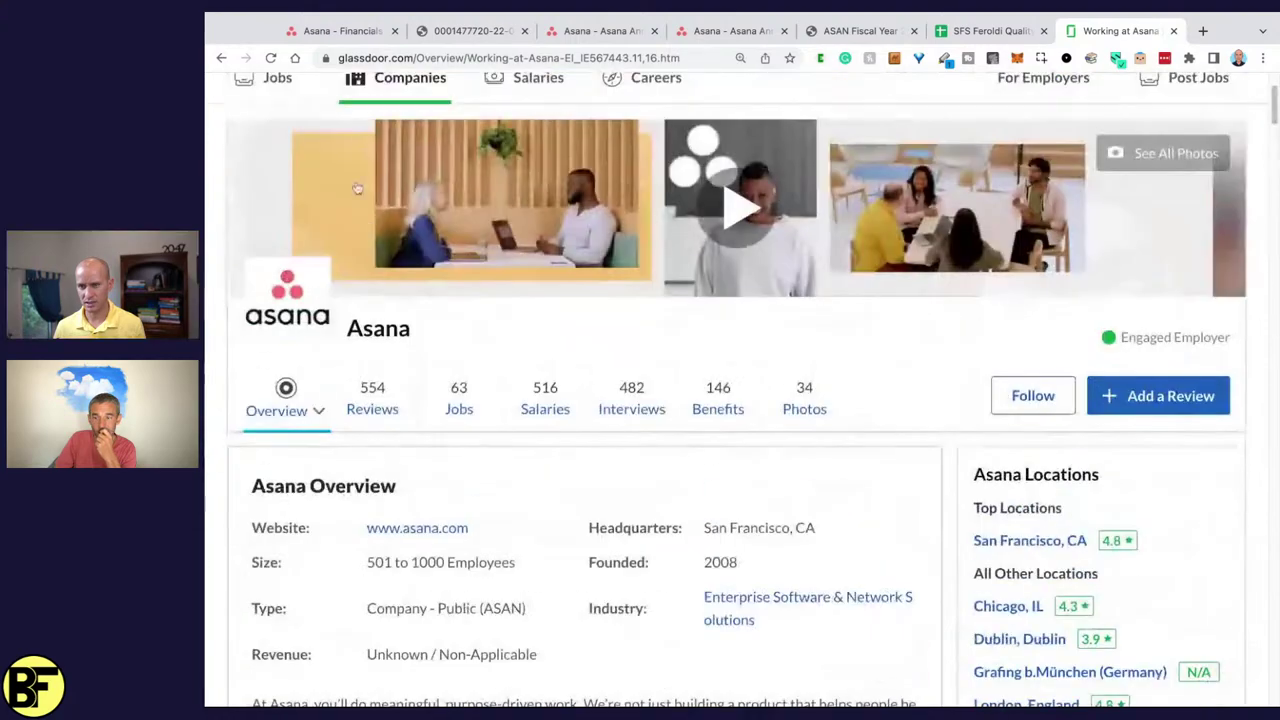
{"action": "left_click", "coordinate": [395, 395]}
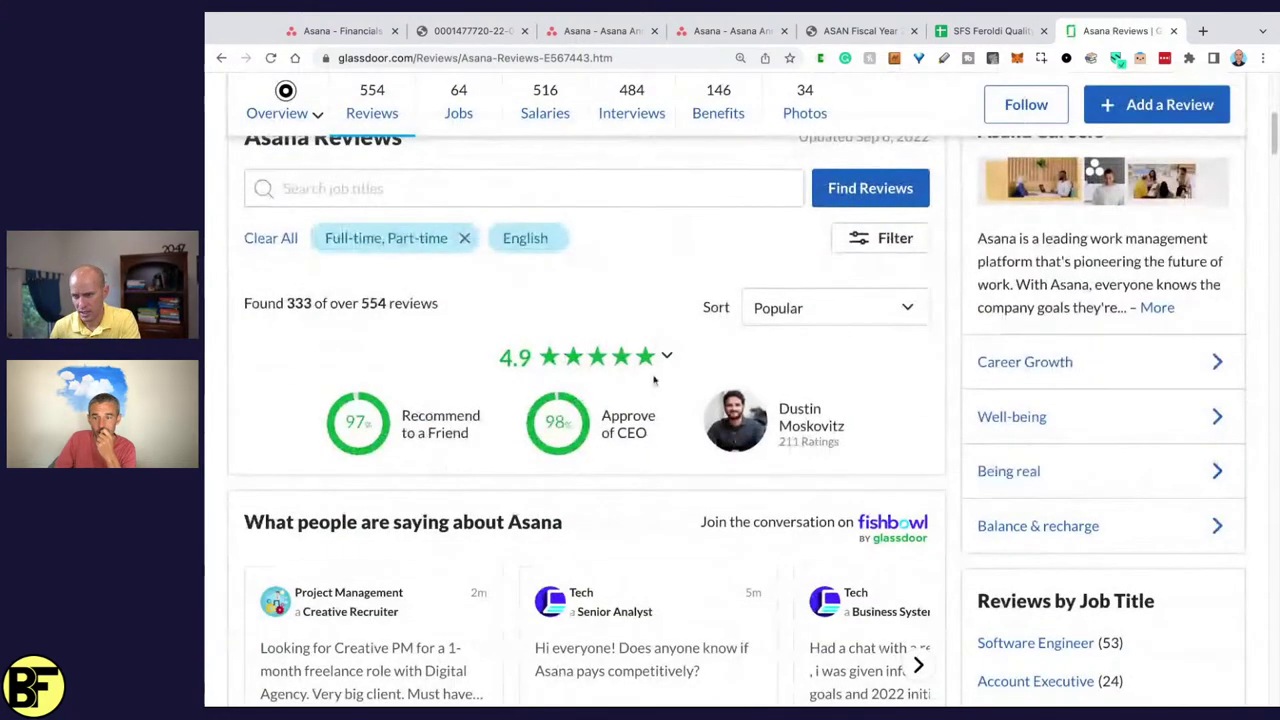
- Check the "Approve of CEO" and "Recommend to a Friend" ratings, briefly viewing the Asana Ratings and Trends breakdown
{"action": "triple_click", "coordinate": [652, 446]}
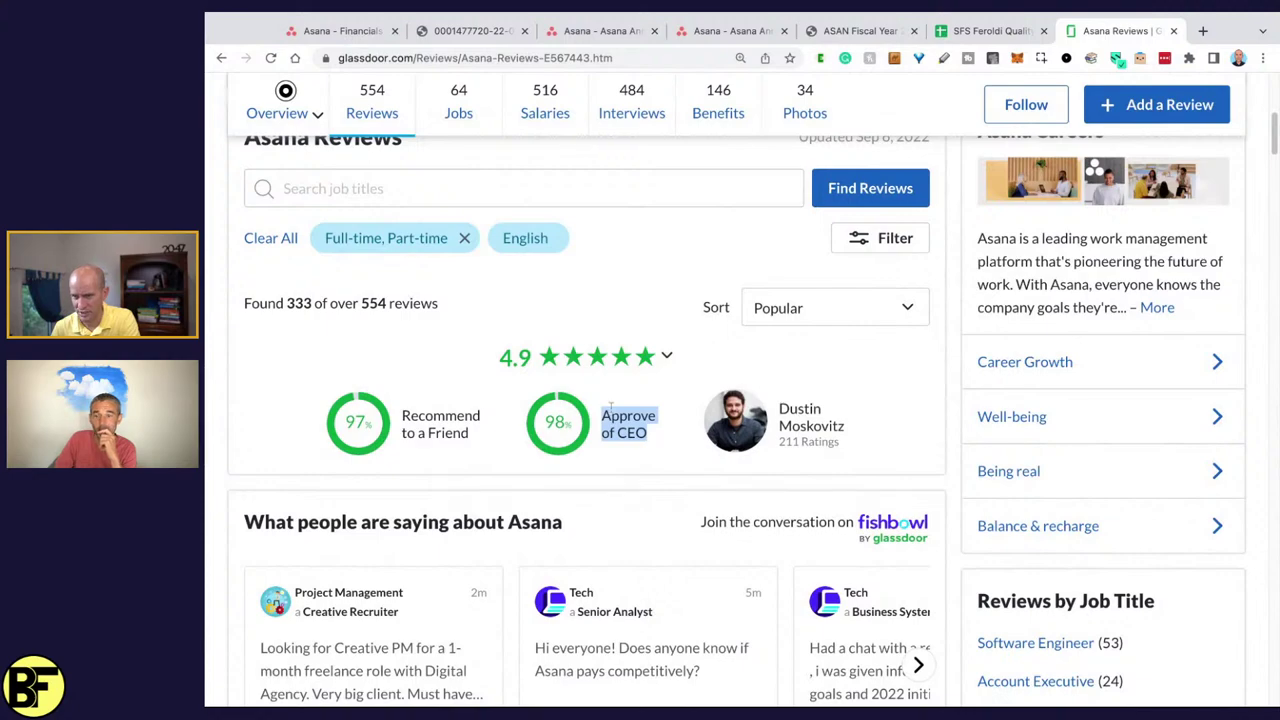
{"action": "left_click", "coordinate": [666, 355]}
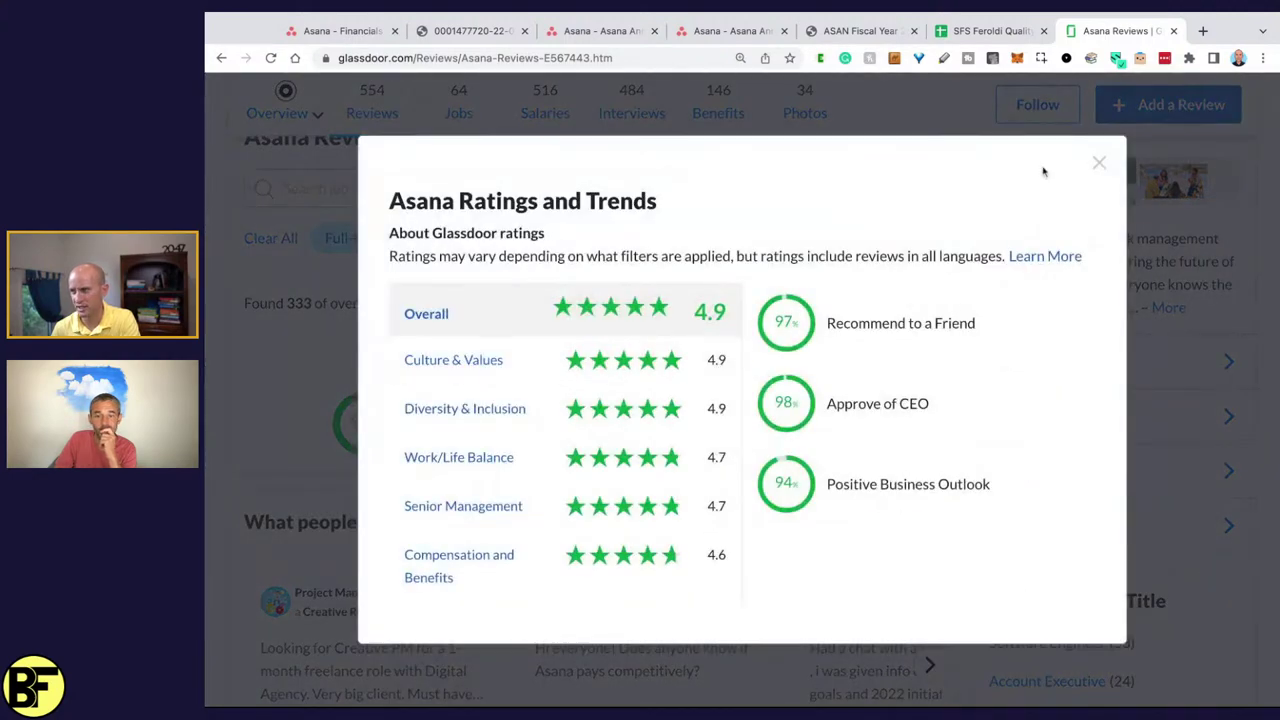
{"action": "left_click", "coordinate": [1099, 163]}
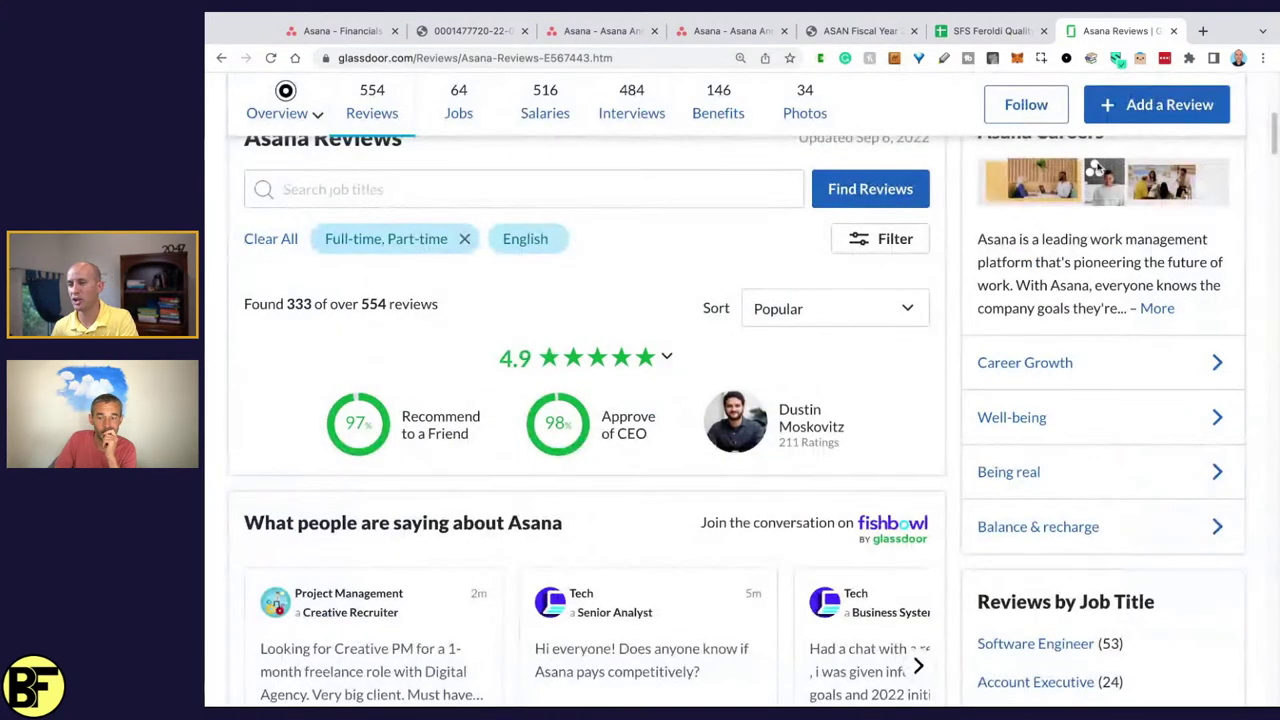
{"action": "triple_click", "coordinate": [455, 450]}
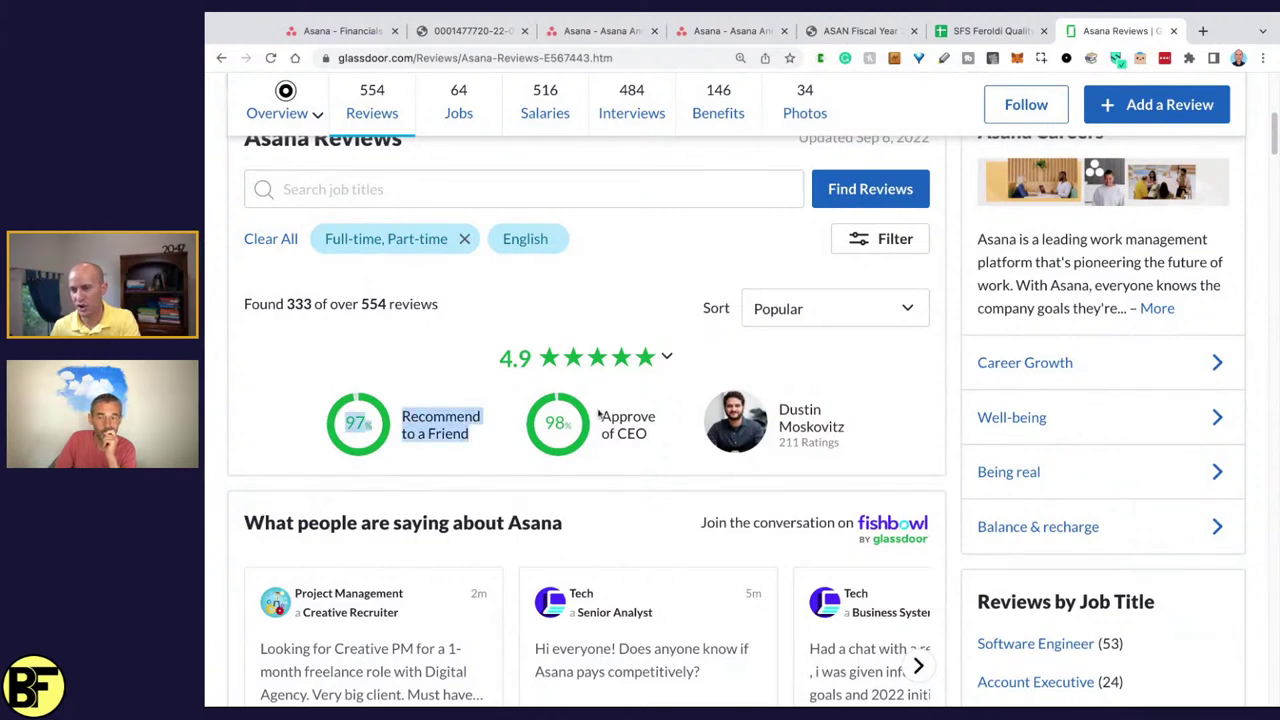
{"action": "left_click_drag", "start_coordinate": [652, 438], "coordinate": [593, 407]}
- Examine the category scores and the Compensation and Benefits trend and distribution in Asana Ratings and Trends, then close the breakdown
{"action": "left_click", "coordinate": [665, 358]}
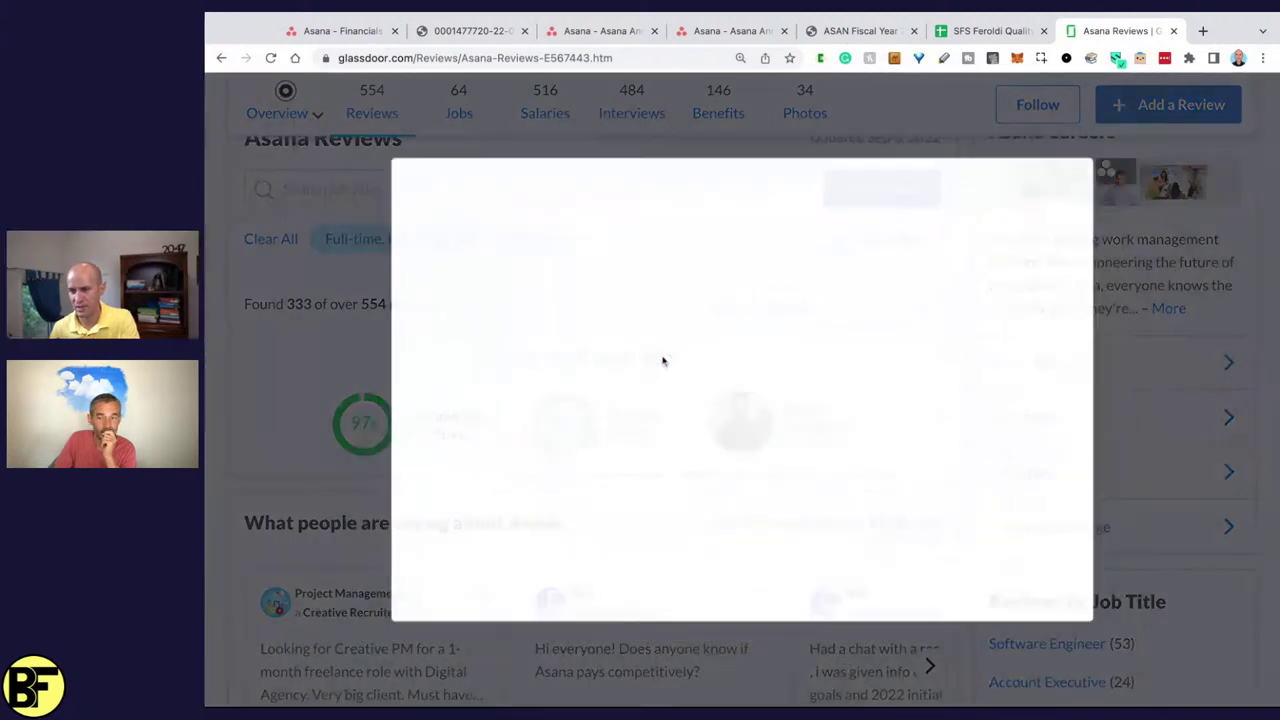
{"action": "scroll", "coordinate": [648, 397], "scroll_direction": "down", "scroll_amount": 1}
{"action": "scroll", "coordinate": [648, 397], "scroll_direction": "down", "scroll_amount": 1}
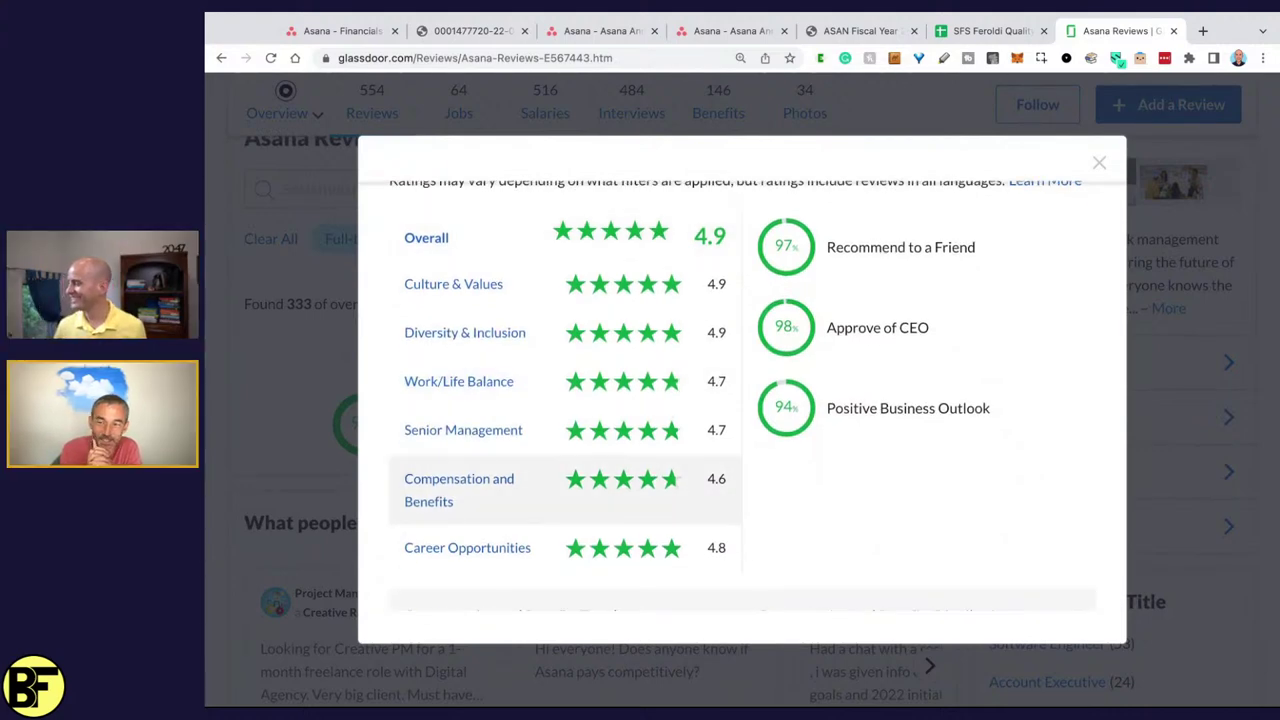
{"action": "scroll", "coordinate": [665, 590], "scroll_direction": "down", "scroll_amount": 1}
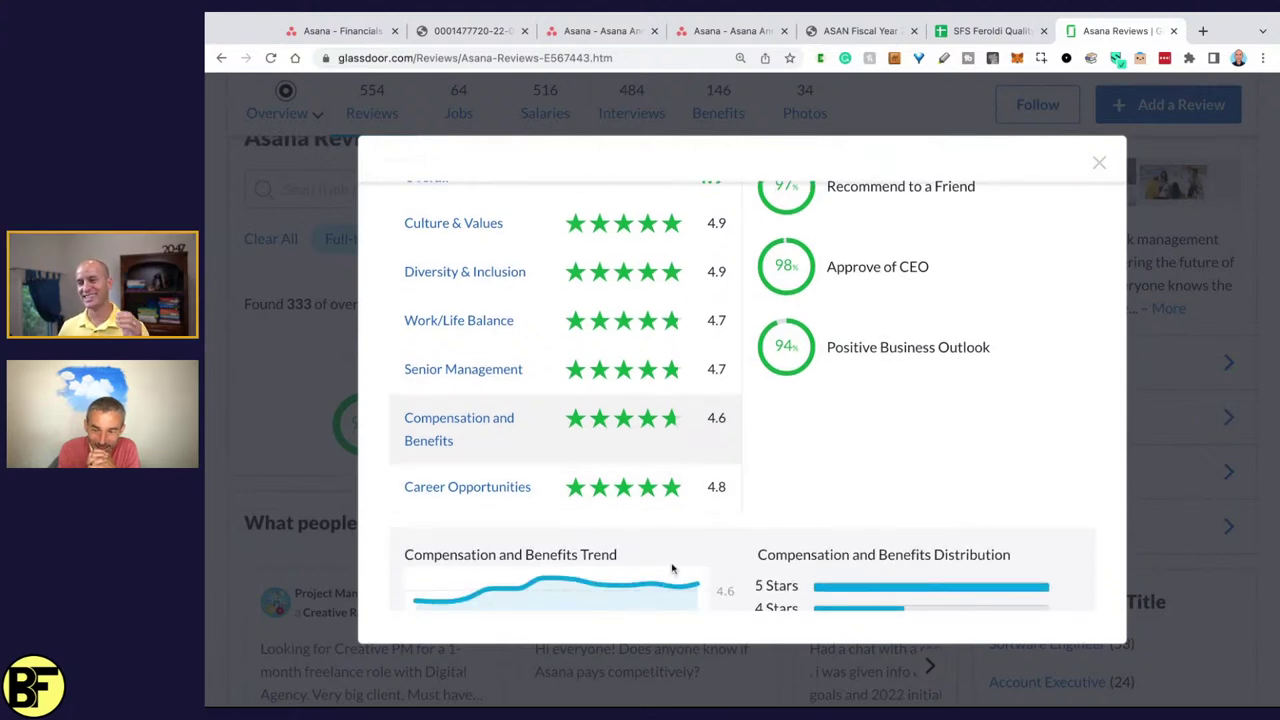
{"action": "scroll", "coordinate": [675, 566], "scroll_direction": "up", "scroll_amount": 2}
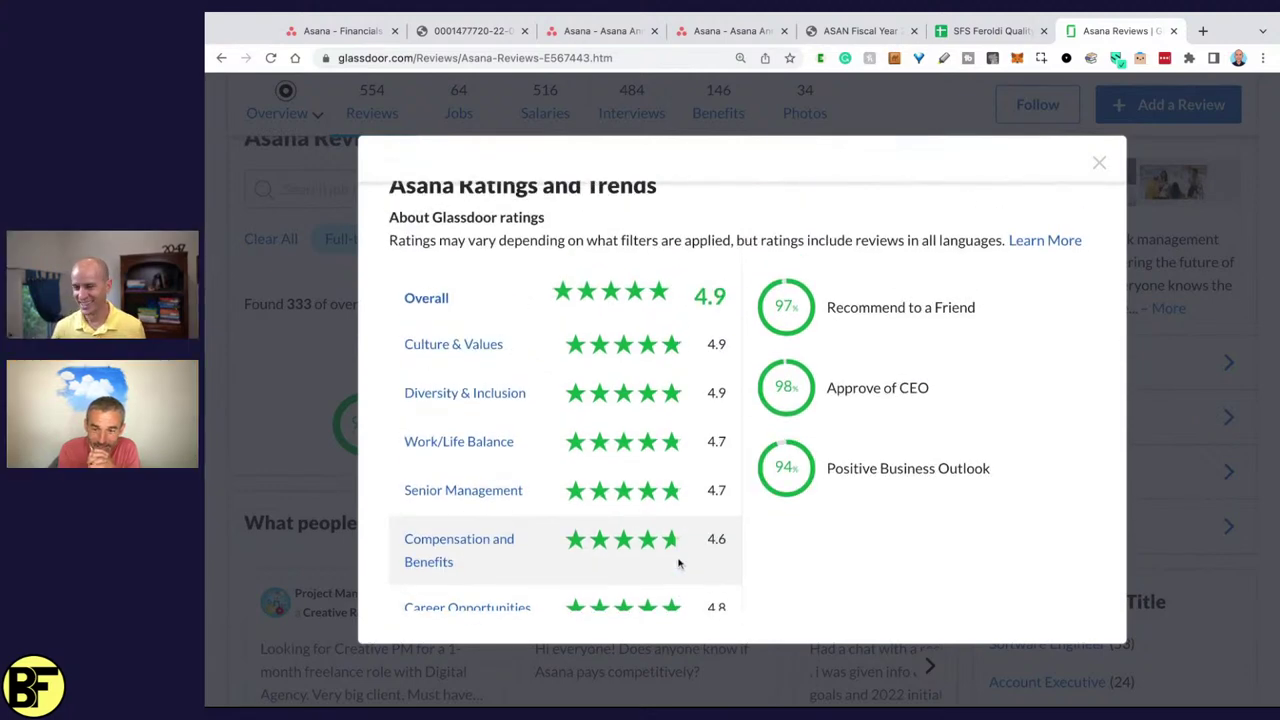
{"action": "scroll", "coordinate": [684, 562], "scroll_direction": "down", "scroll_amount": 4}
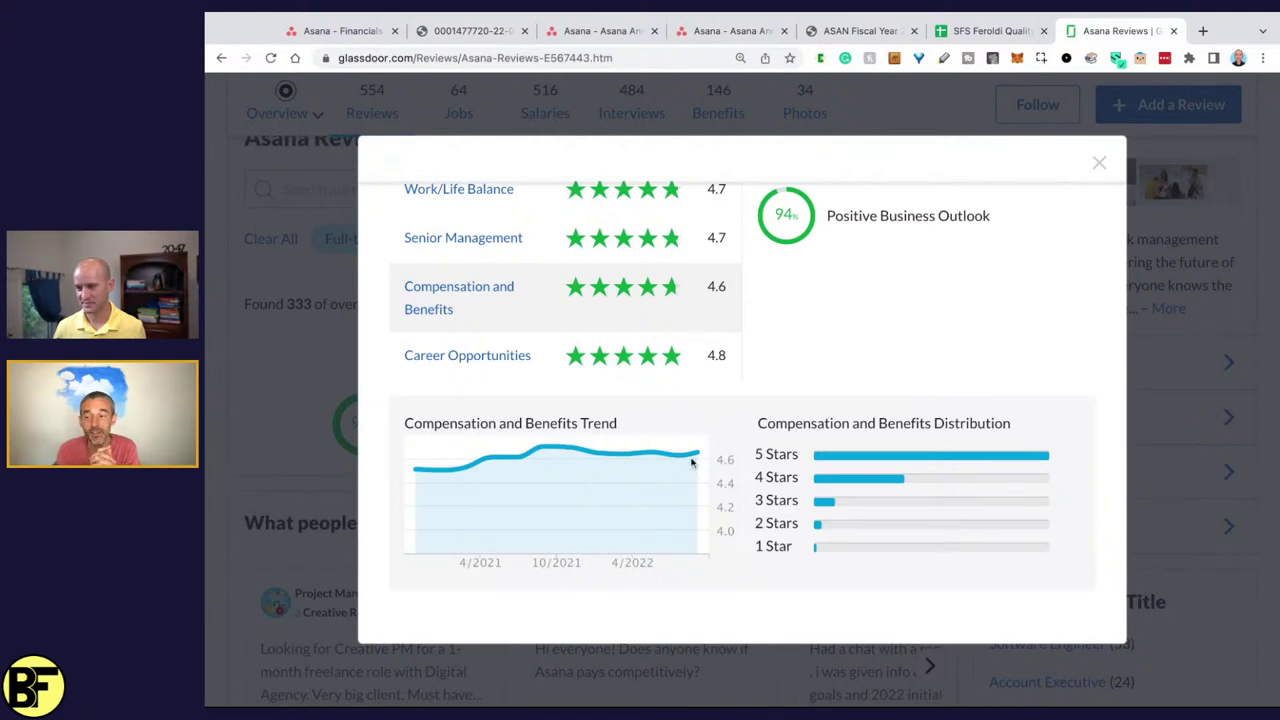
{"action": "left_click", "coordinate": [1099, 163]}
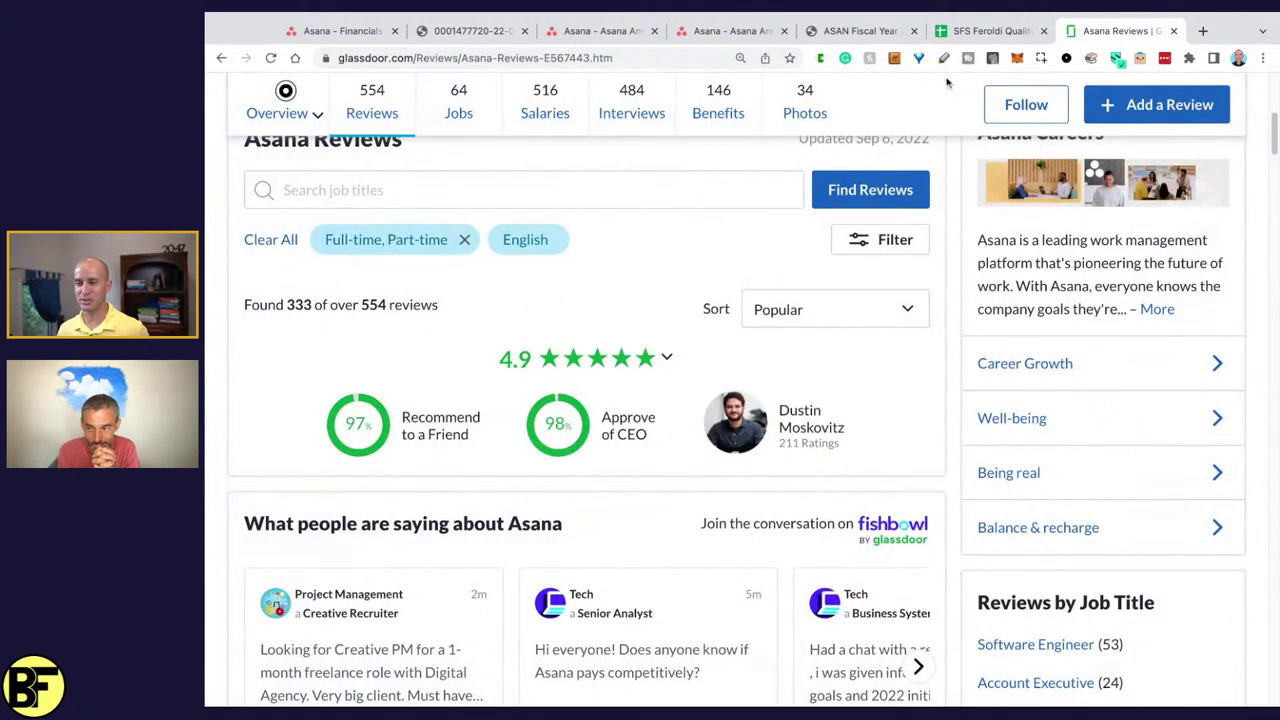
{"action": "scroll", "coordinate": [768, 228], "scroll_direction": "down", "scroll_amount": 5}
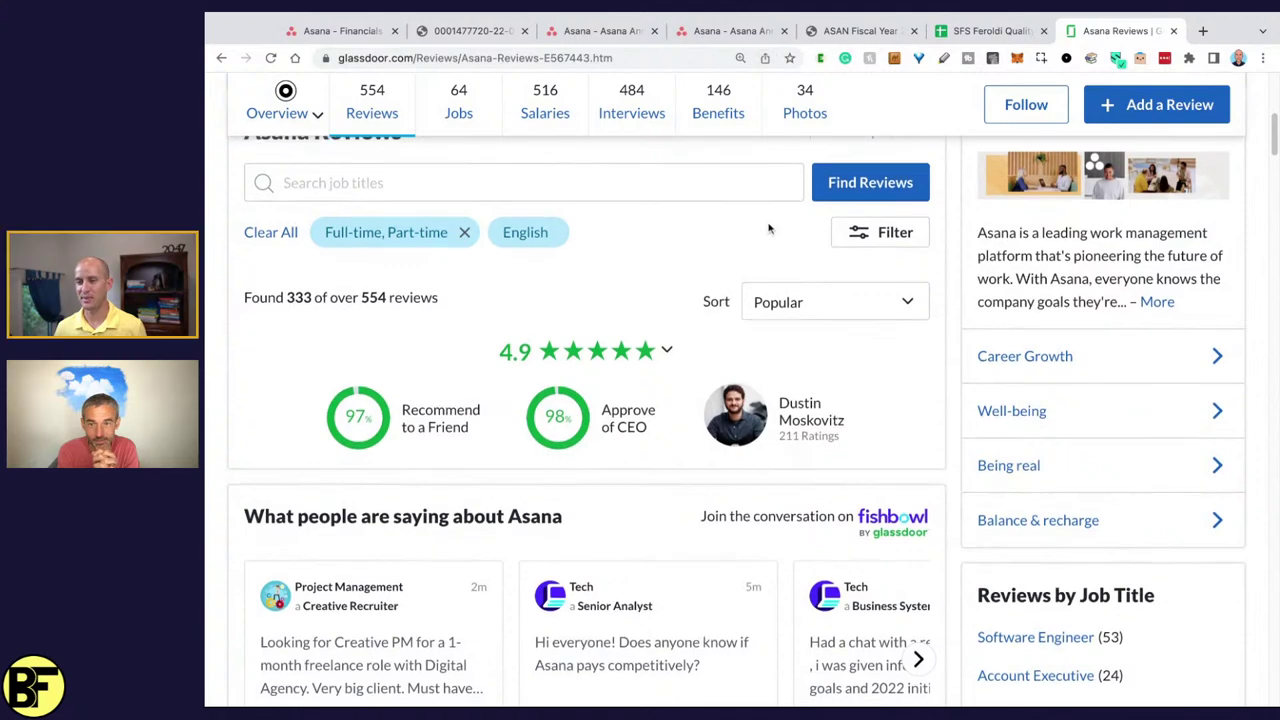
{"action": "scroll", "coordinate": [768, 226], "scroll_direction": "up", "scroll_amount": 3}
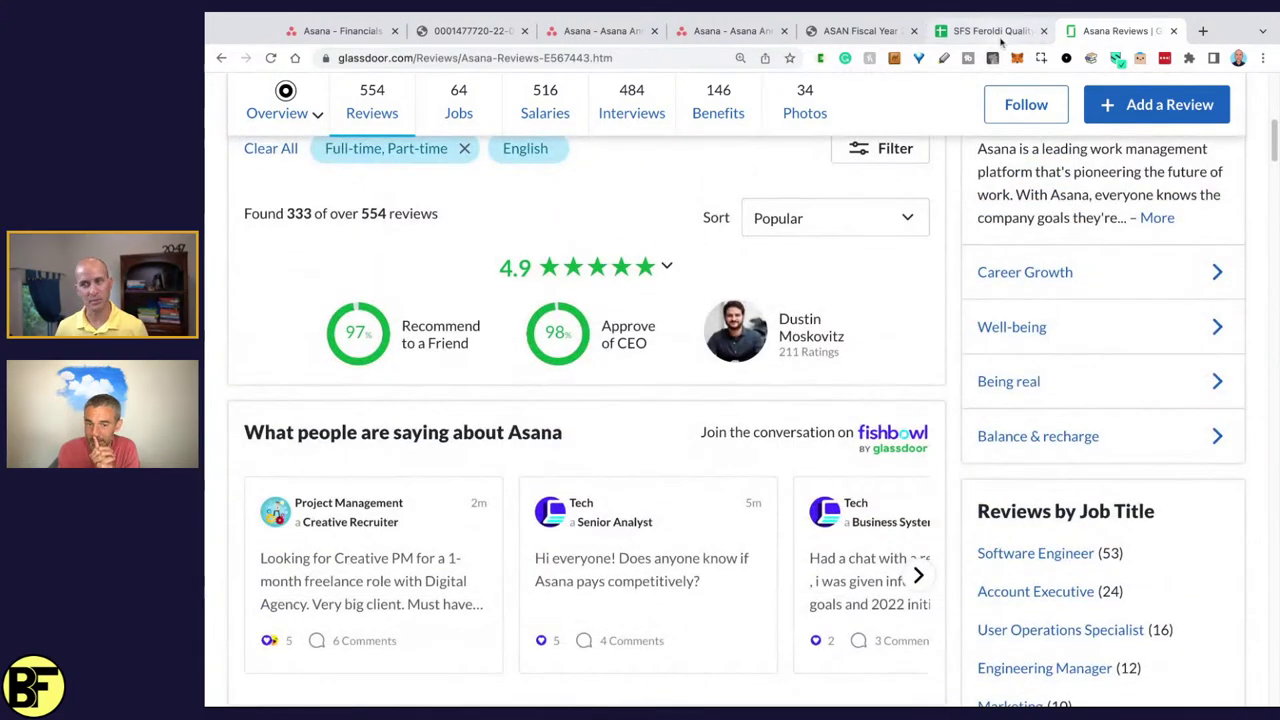
{"action": "left_click", "coordinate": [1000, 38]}
{"action": "left_click", "coordinate": [1118, 31]}
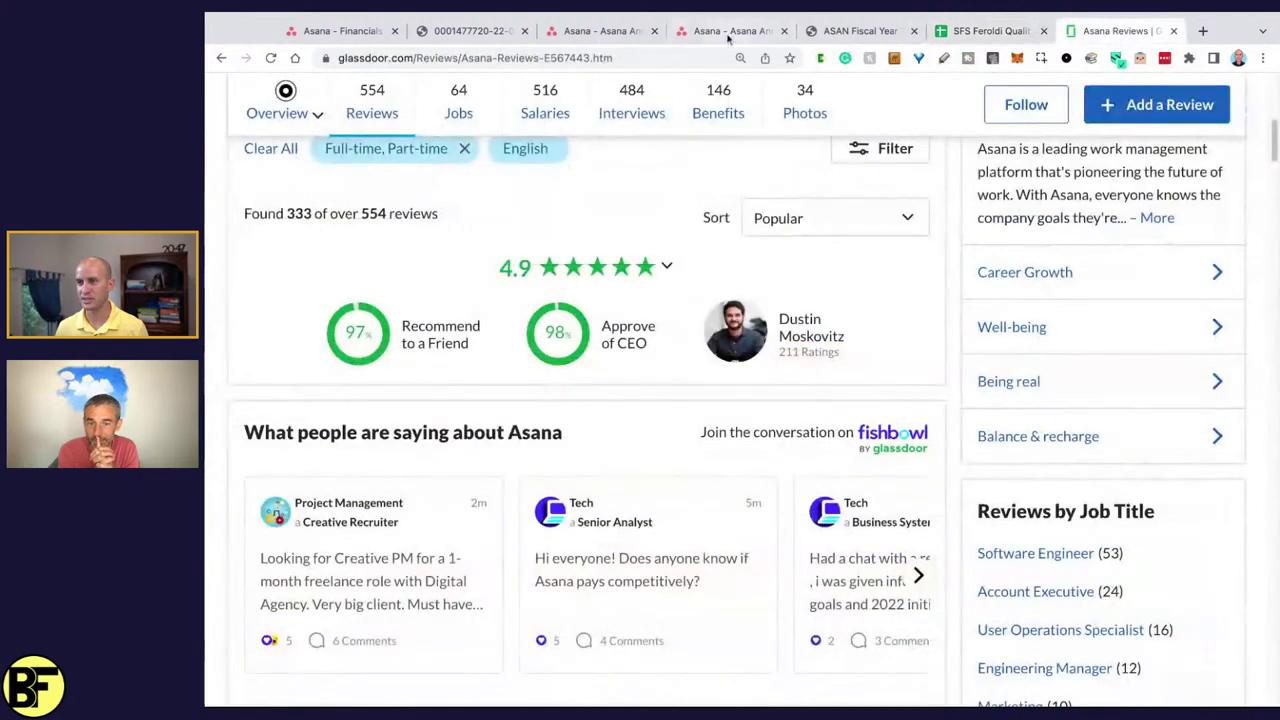
- Return to Asana's 10-K and go through the platform features to the Integrations section on page 15
{"action": "left_click", "coordinate": [470, 31]}
{"action": "scroll", "coordinate": [690, 190], "scroll_direction": "down", "scroll_amount": 5}
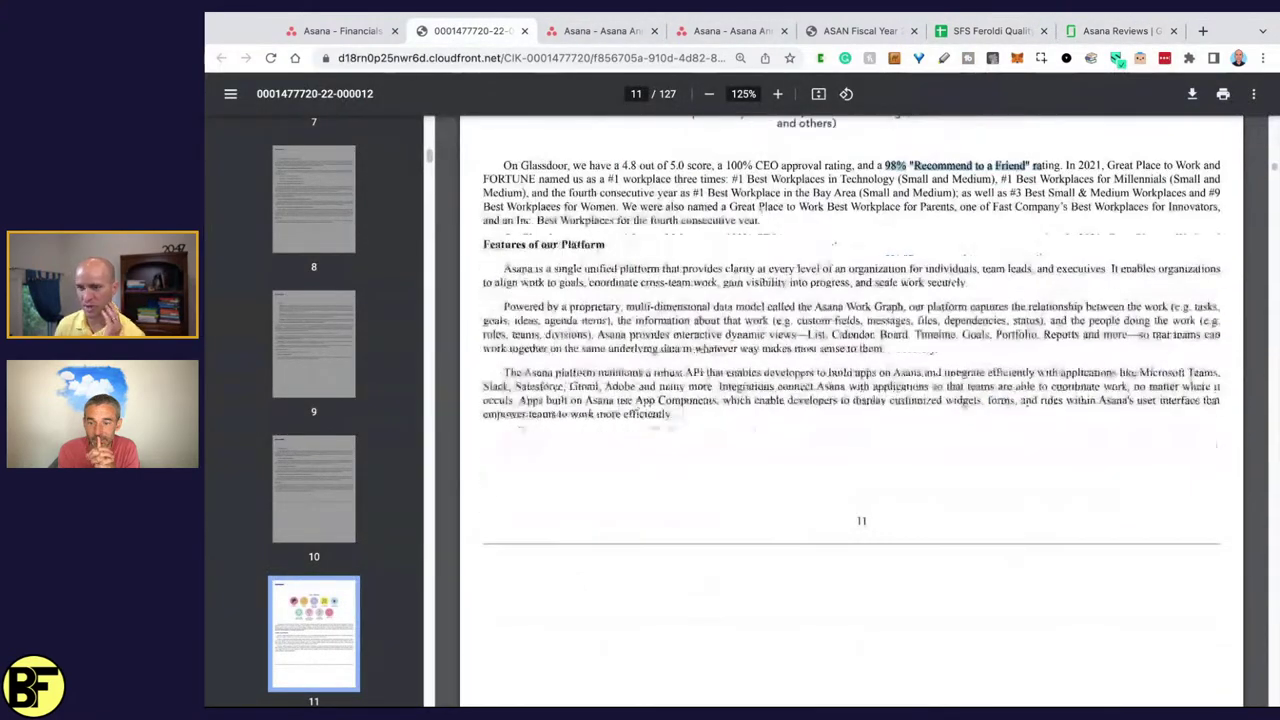
{"action": "scroll", "coordinate": [616, 213], "scroll_direction": "down", "scroll_amount": 12}
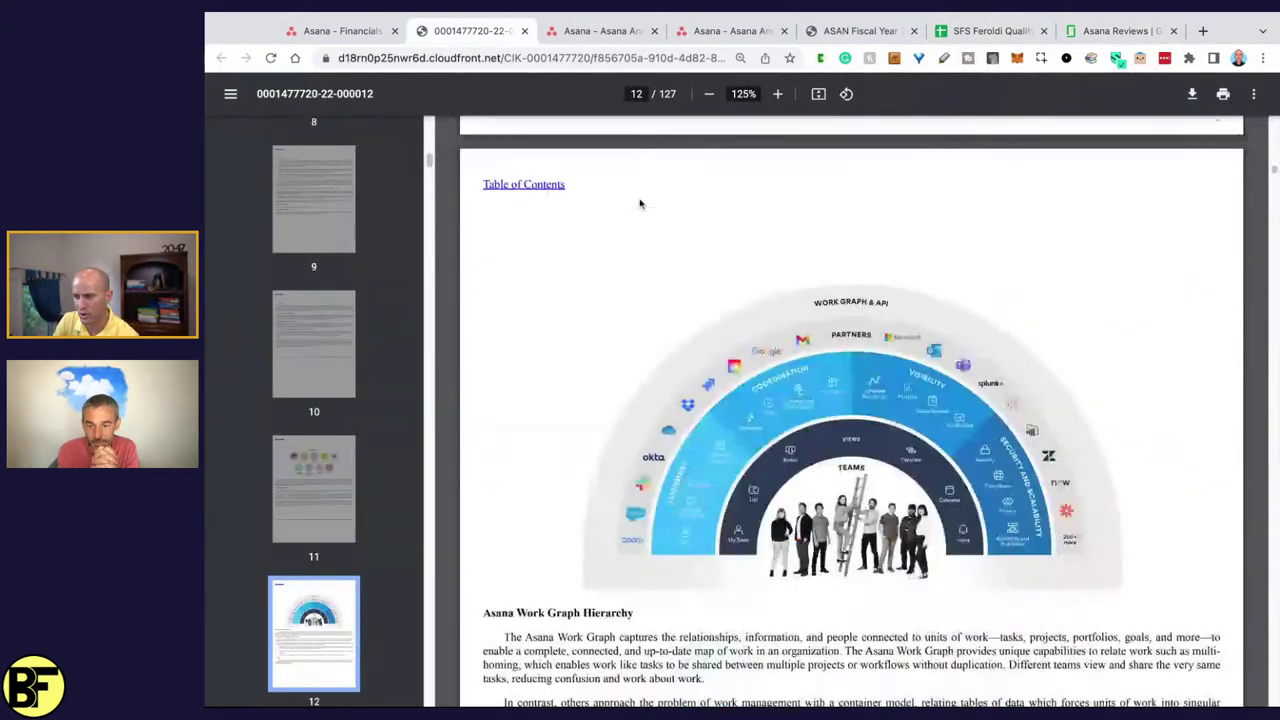
{"action": "scroll", "coordinate": [565, 265], "scroll_direction": "down", "scroll_amount": 12}
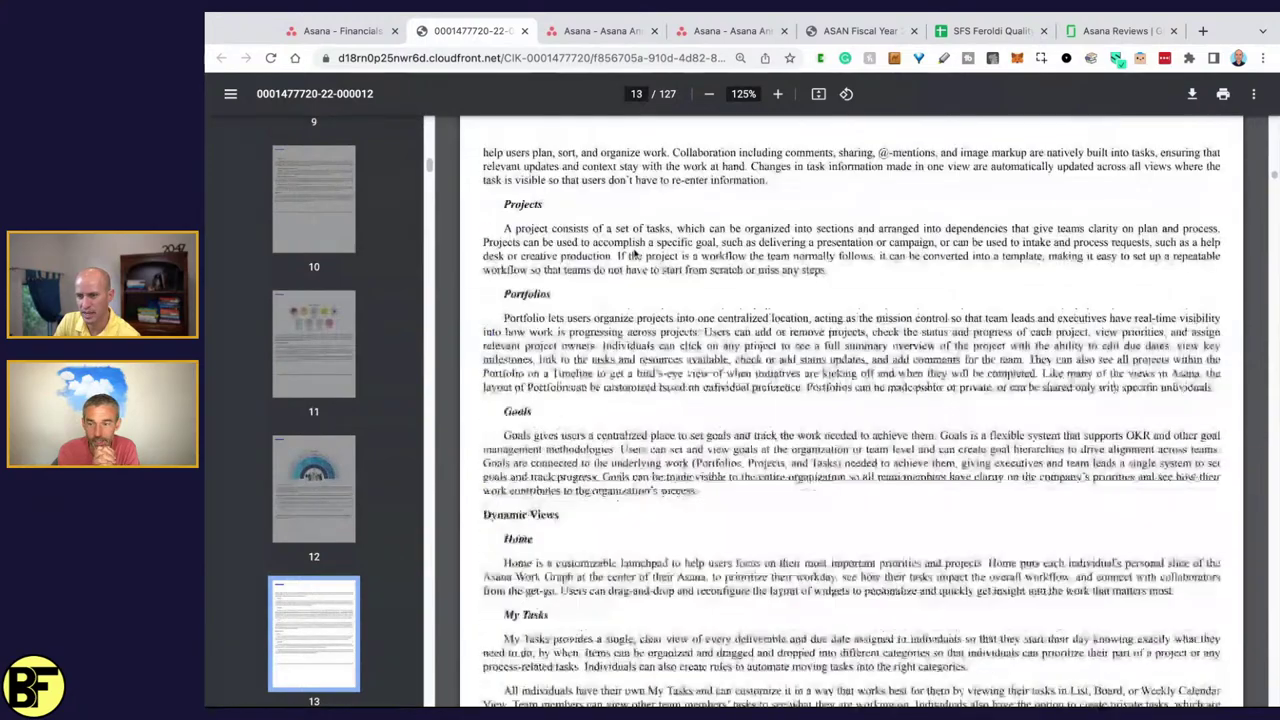
{"action": "scroll", "coordinate": [639, 246], "scroll_direction": "down", "scroll_amount": 12}
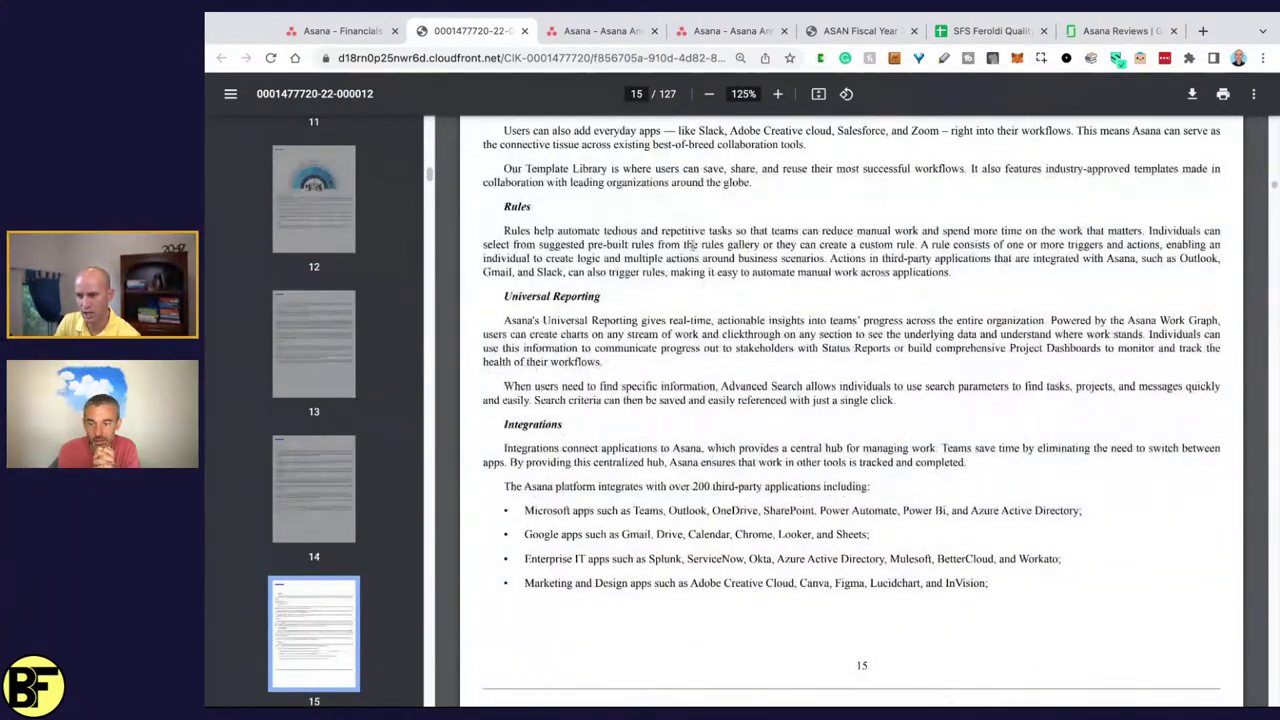
{"action": "scroll", "coordinate": [535, 218], "scroll_direction": "down", "scroll_amount": 5}
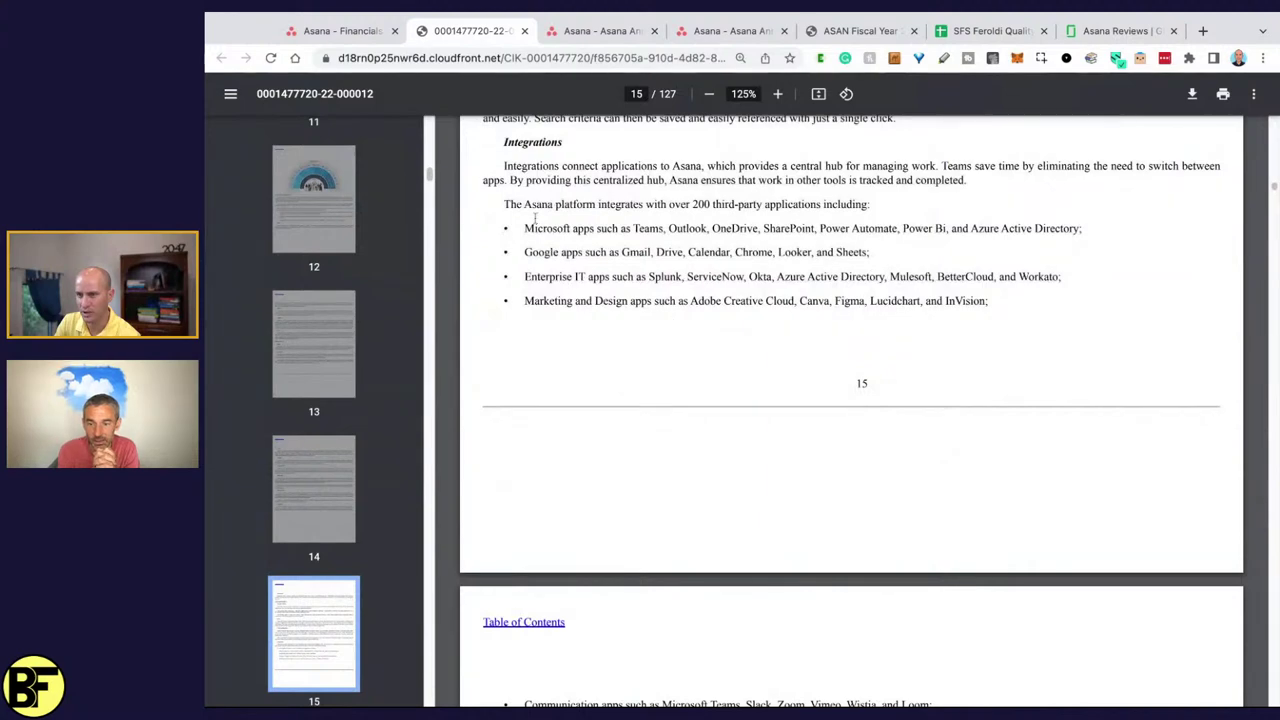
- Read the third-party integrations on page 15, highlighting the Microsoft, Google, Enterprise IT, and Marketing and Design app entries
{"action": "left_click_drag", "start_coordinate": [535, 218], "coordinate": [858, 203]}
{"action": "left_click", "coordinate": [858, 203]}
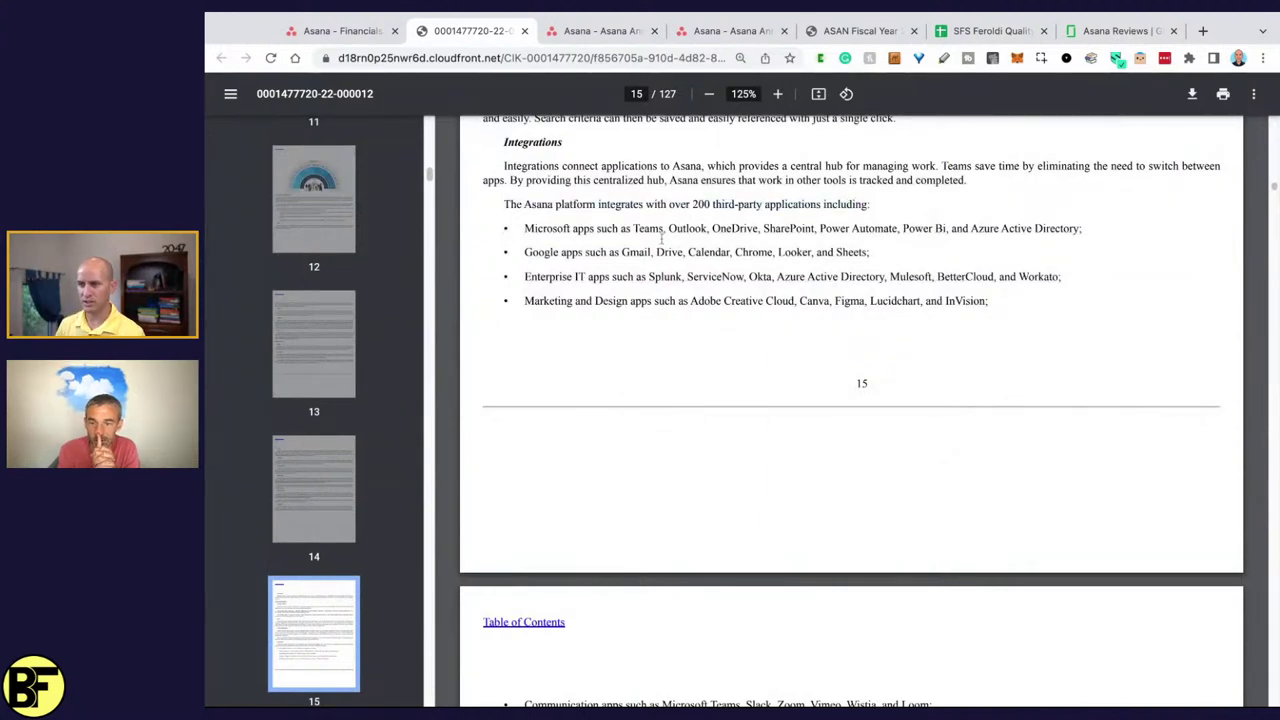
{"action": "left_click_drag", "start_coordinate": [640, 228], "coordinate": [551, 229]}
{"action": "double_click", "coordinate": [535, 252]}
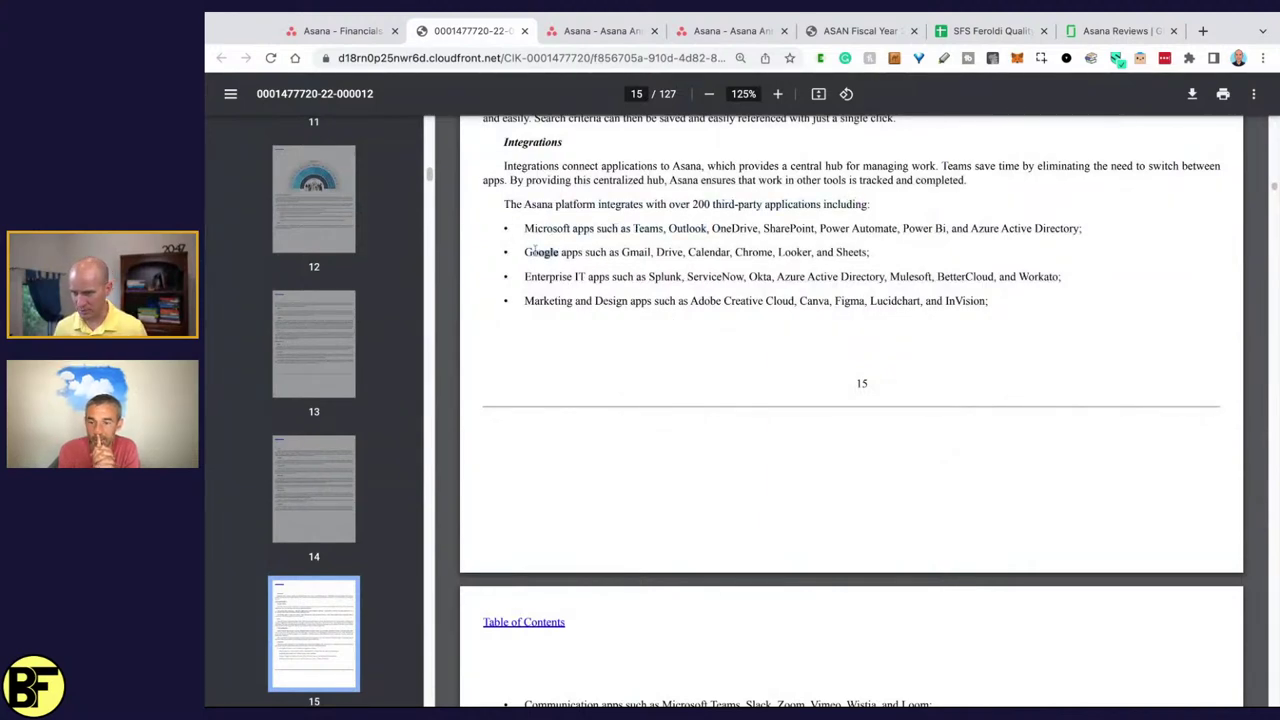
{"action": "left_click_drag", "start_coordinate": [600, 278], "coordinate": [995, 278]}
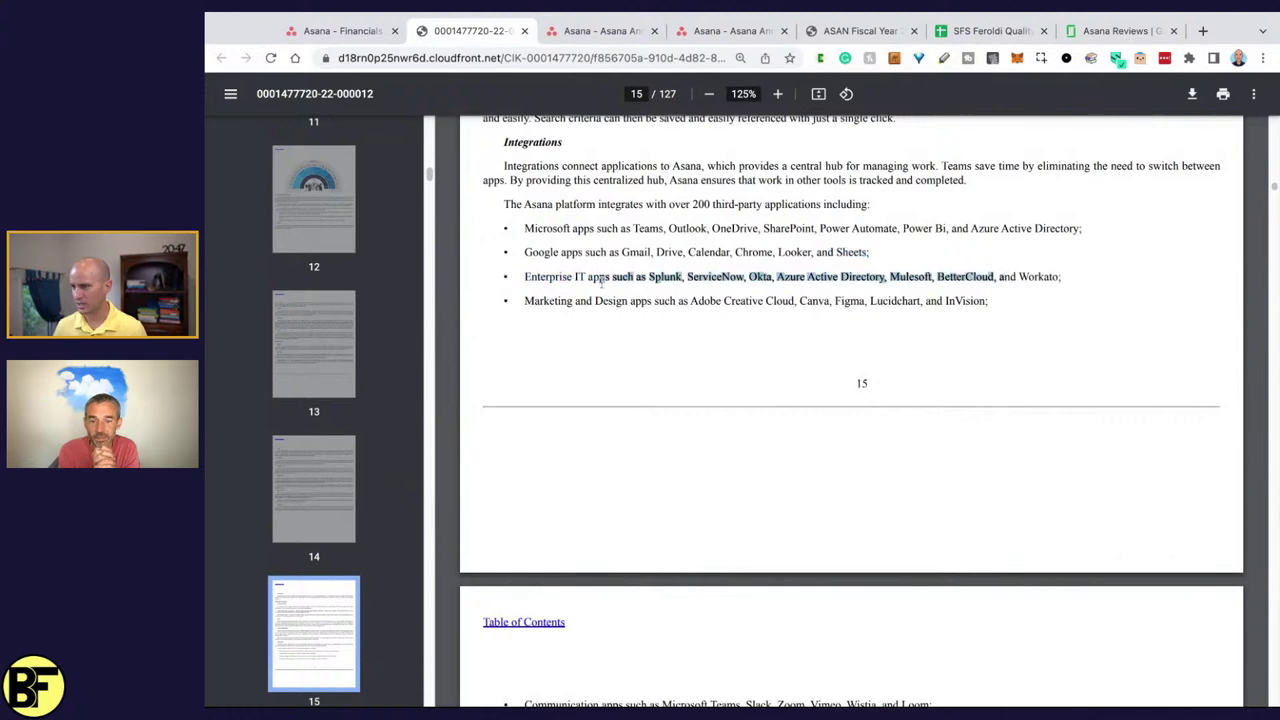
{"action": "left_click_drag", "start_coordinate": [506, 302], "coordinate": [922, 302]}
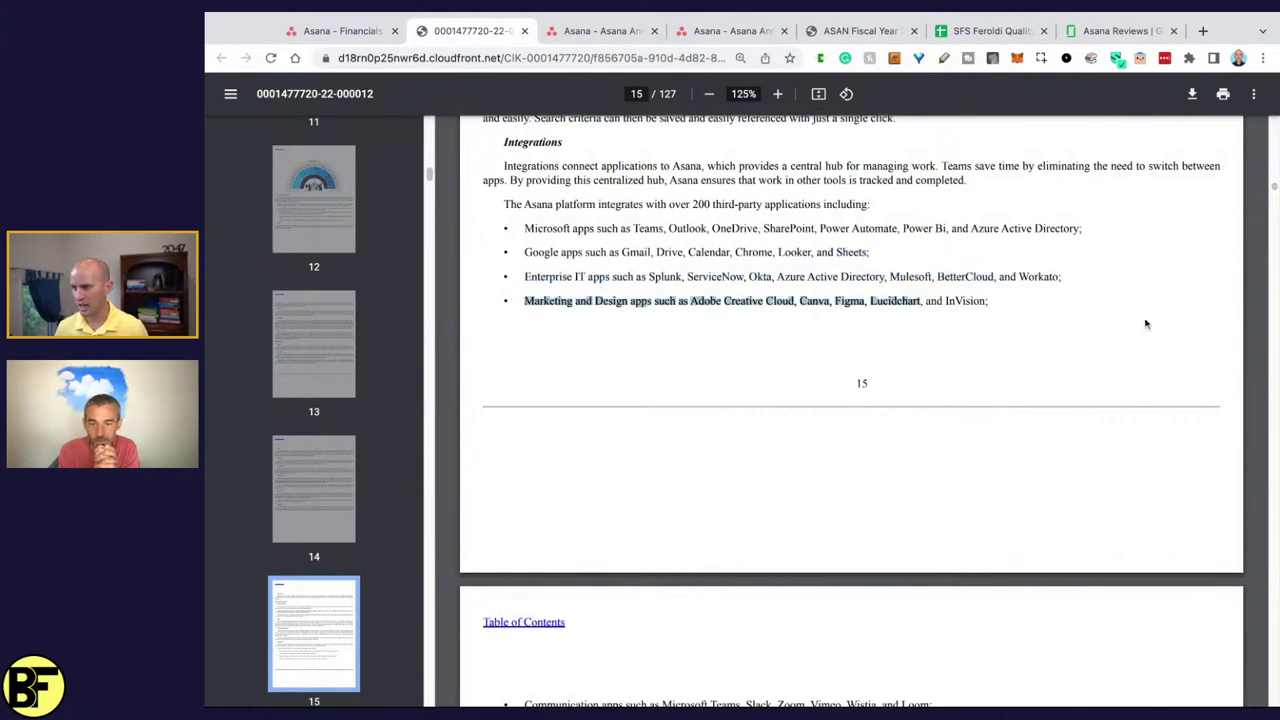
- Continue reading the integrations on page 16, highlighting the communication, file sharing, sales and service, development and reporting app entries
{"action": "scroll", "coordinate": [1130, 325], "scroll_direction": "down", "scroll_amount": 5}
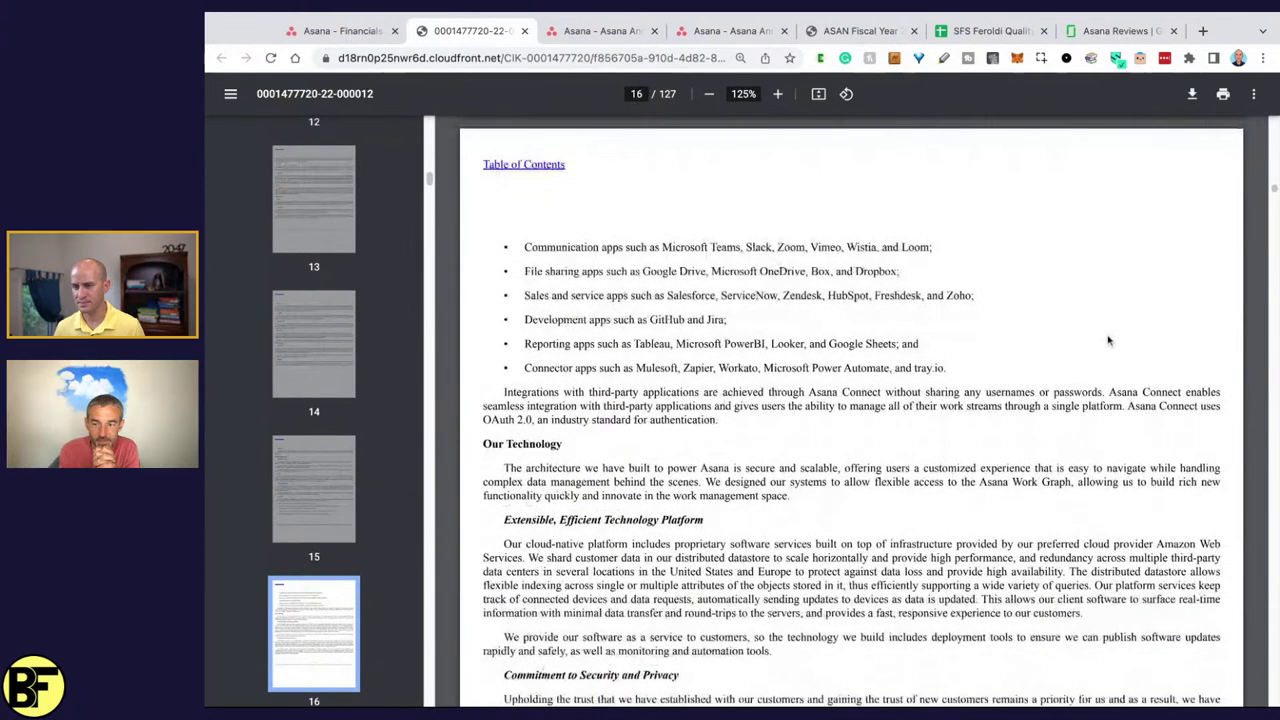
{"action": "left_click_drag", "start_coordinate": [524, 247], "coordinate": [872, 247]}
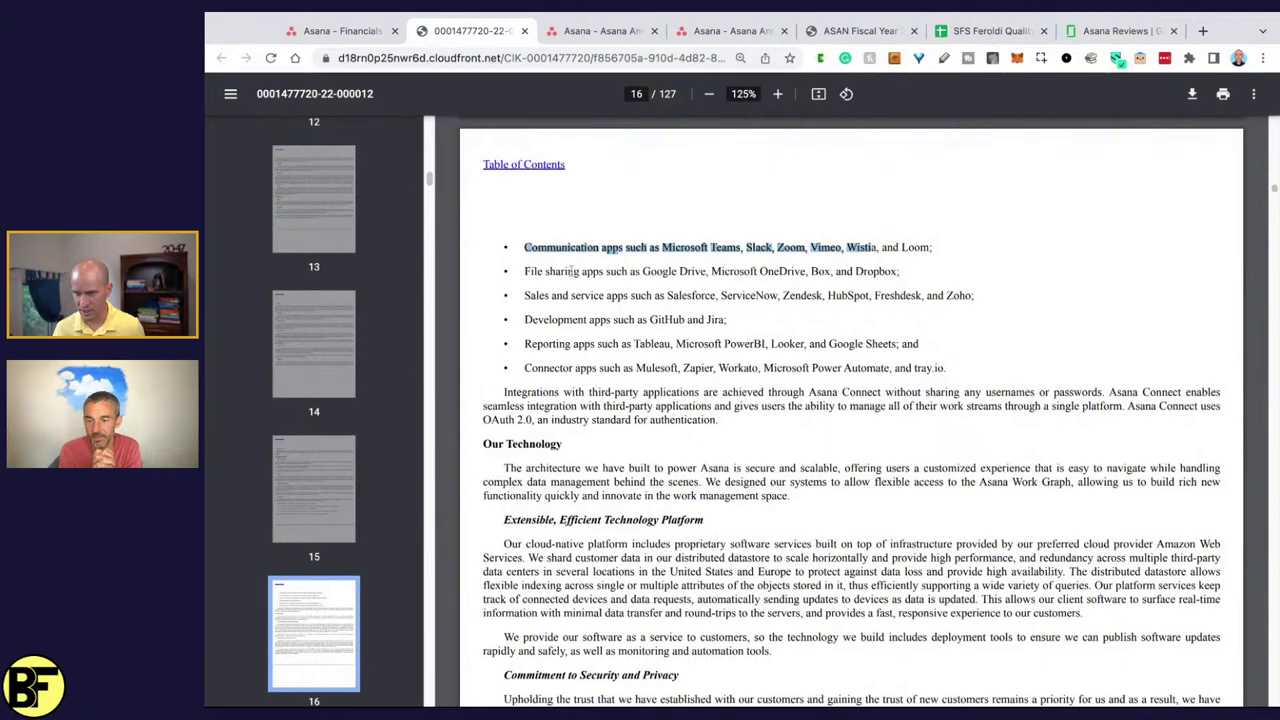
{"action": "left_click_drag", "start_coordinate": [545, 271], "coordinate": [833, 272]}
{"action": "left_click_drag", "start_coordinate": [551, 295], "coordinate": [720, 300]}
{"action": "left_click_drag", "start_coordinate": [548, 319], "coordinate": [734, 319]}
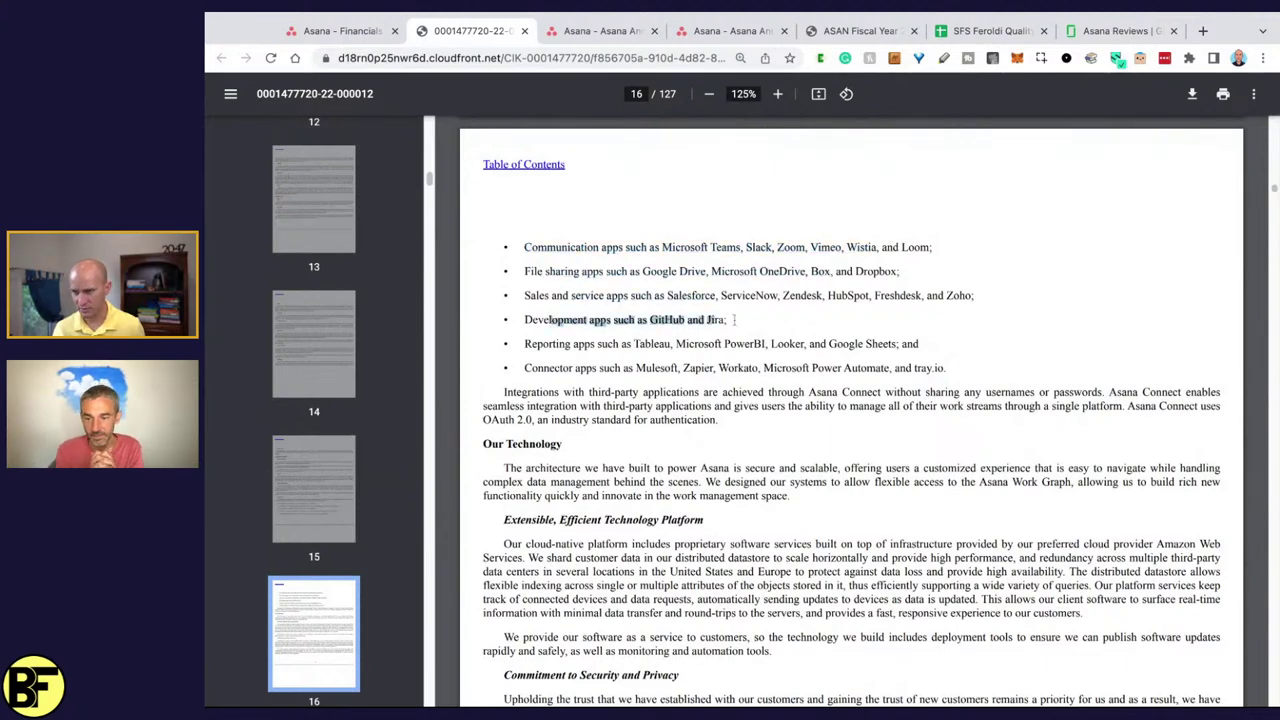
{"action": "left_click_drag", "start_coordinate": [527, 343], "coordinate": [805, 344]}
{"action": "left_click_drag", "start_coordinate": [809, 344], "coordinate": [918, 344]}
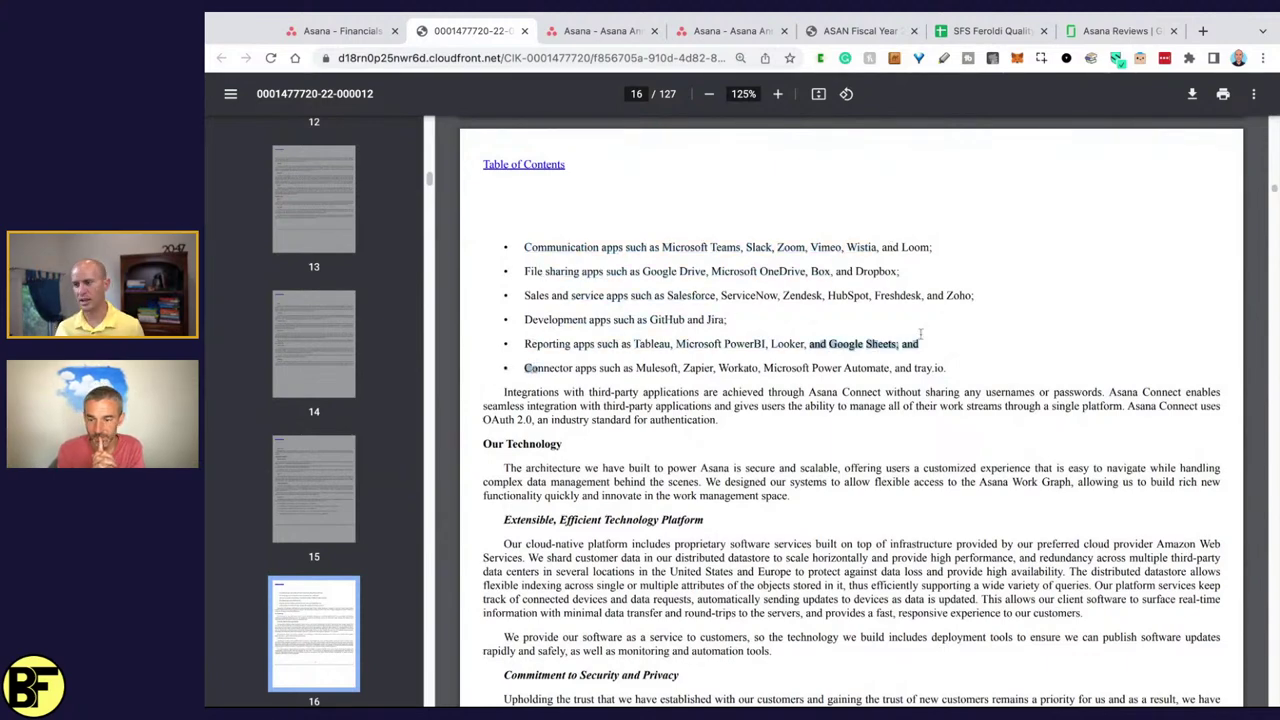
- Read the Our Customers section on page 17 of the 10-K, briefly enlarging it to 150% and returning to 125%
{"action": "scroll", "coordinate": [940, 296], "scroll_direction": "down", "scroll_amount": 3}
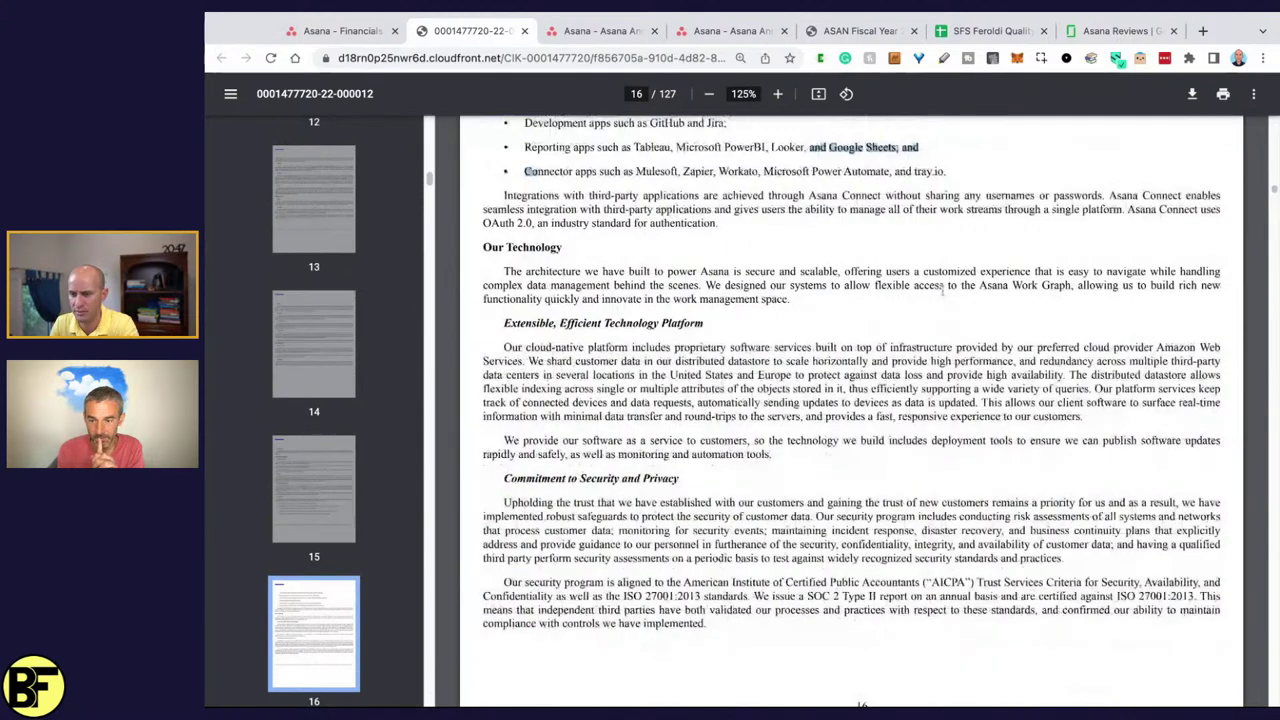
{"action": "scroll", "coordinate": [945, 298], "scroll_direction": "down", "scroll_amount": 7}
{"action": "scroll", "coordinate": [950, 300], "scroll_direction": "down", "scroll_amount": 8}
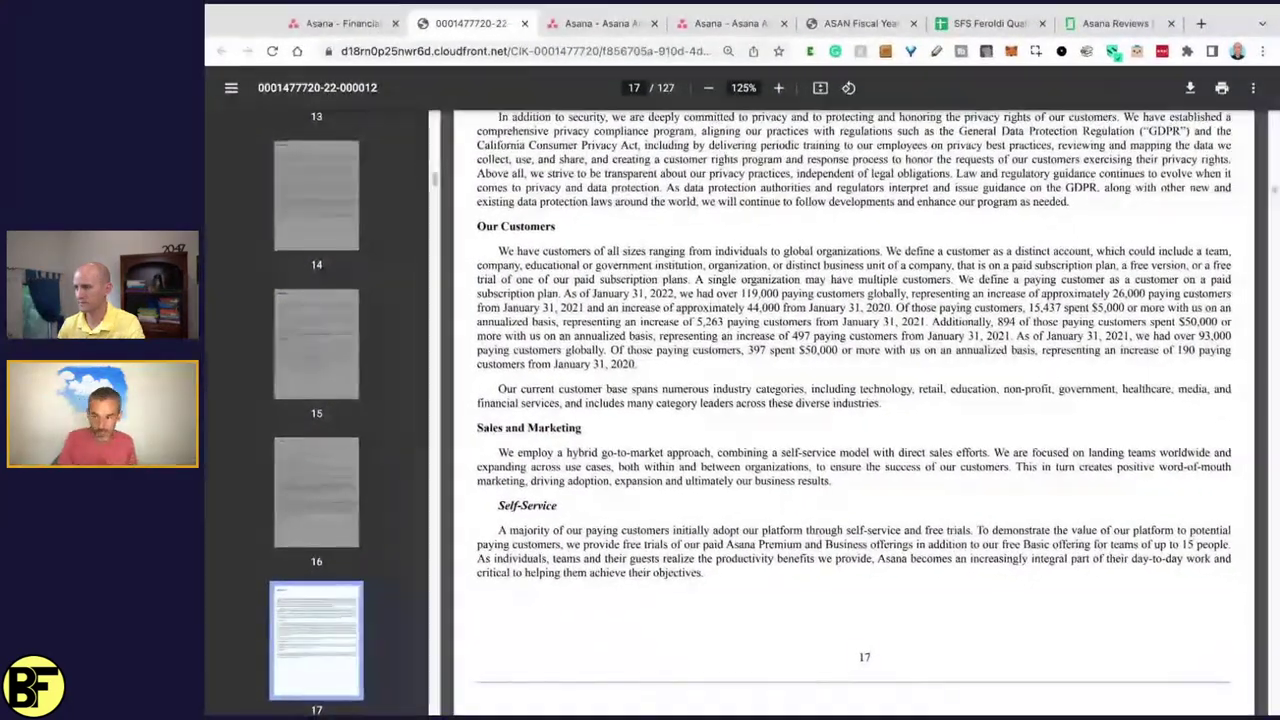
{"action": "left_click", "coordinate": [778, 88]}
{"action": "left_click_drag", "start_coordinate": [792, 712], "coordinate": [820, 712]}
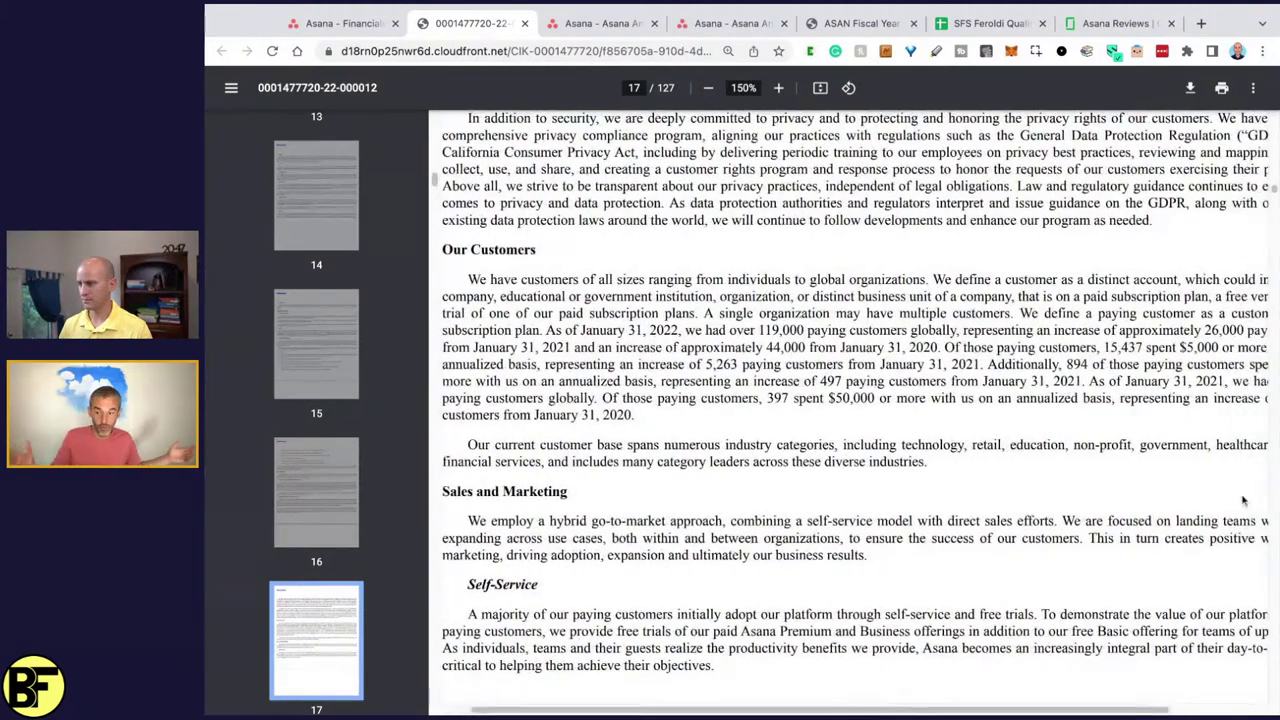
{"action": "left_click", "coordinate": [706, 88]}
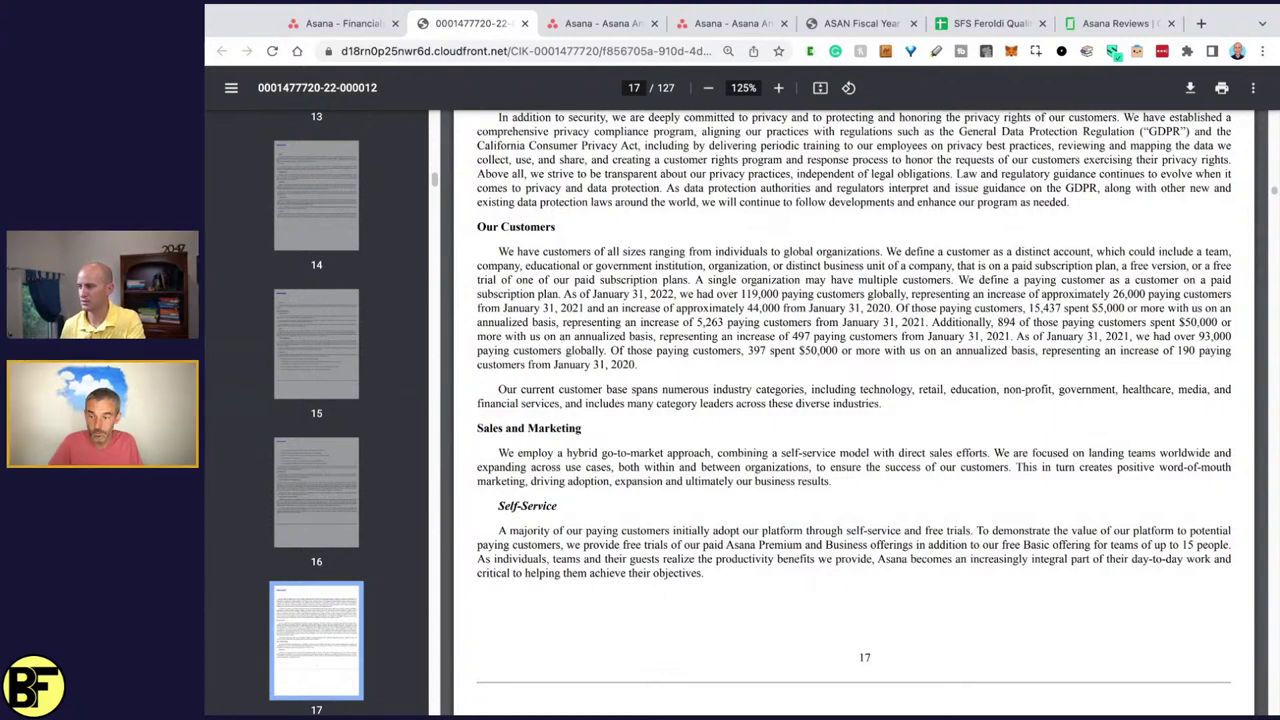
- Skim the 10-K's sales and marketing, research and development, and competition sections through to the hiring and inclusion practices on page 21
{"action": "scroll", "coordinate": [854, 400], "scroll_direction": "down", "scroll_amount": 2}
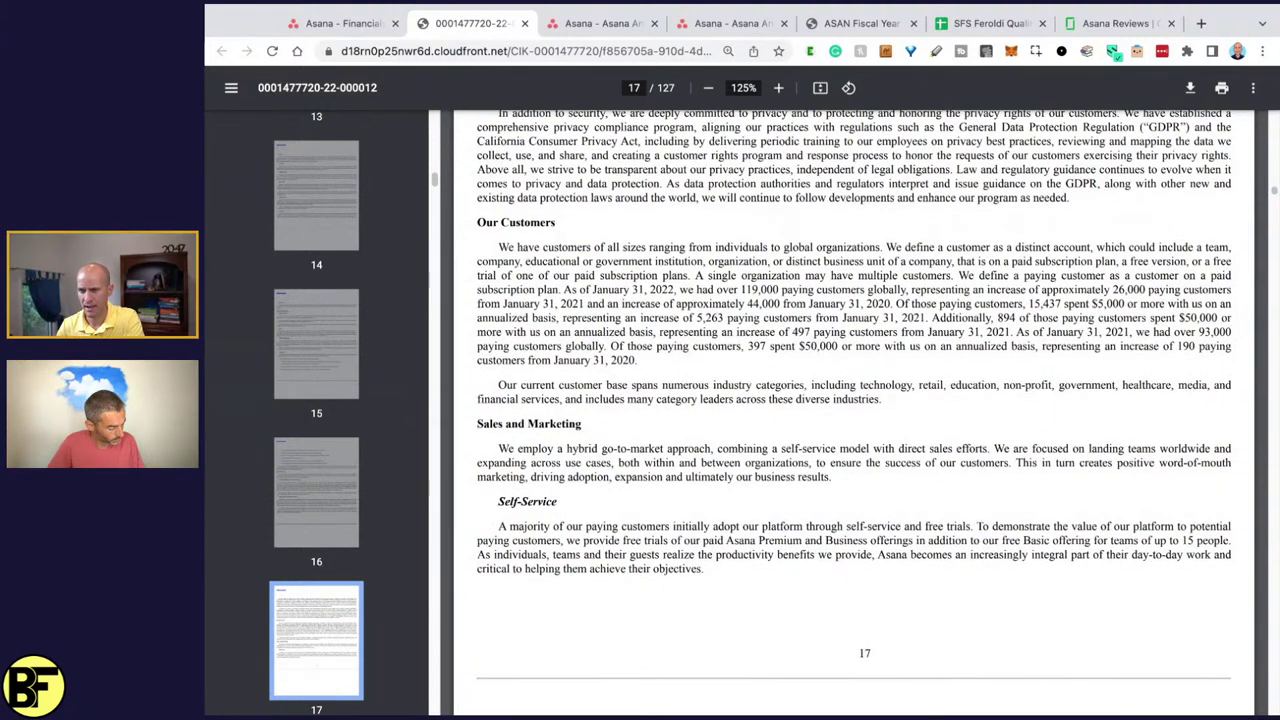
{"action": "scroll", "coordinate": [854, 413], "scroll_direction": "down", "scroll_amount": 7}
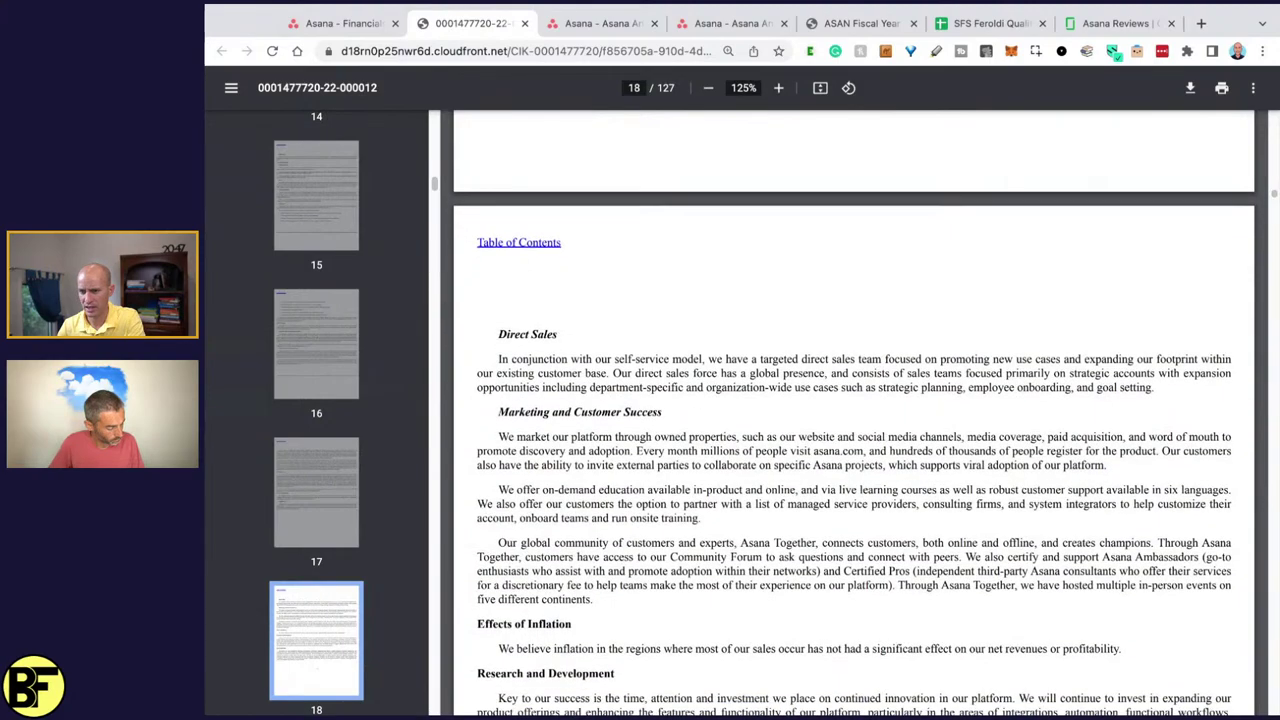
{"action": "scroll", "coordinate": [1094, 354], "scroll_direction": "down", "scroll_amount": 15}
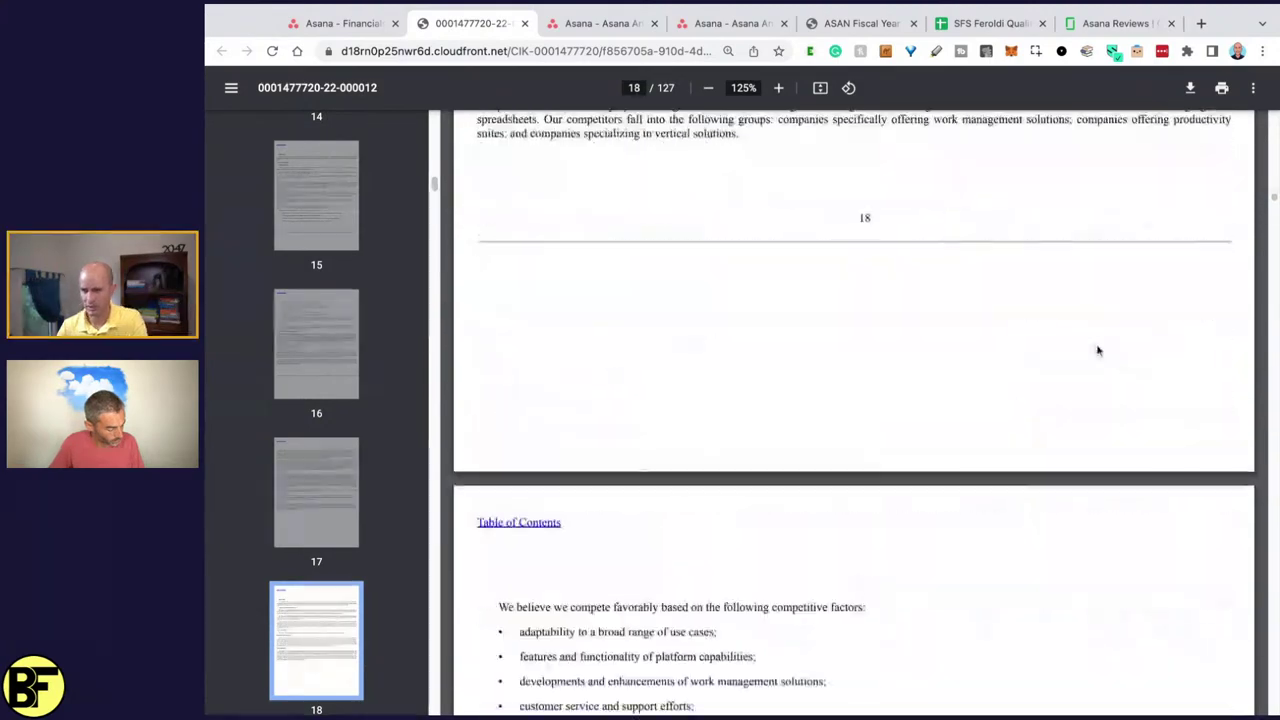
{"action": "scroll", "coordinate": [1090, 358], "scroll_direction": "down", "scroll_amount": 18}
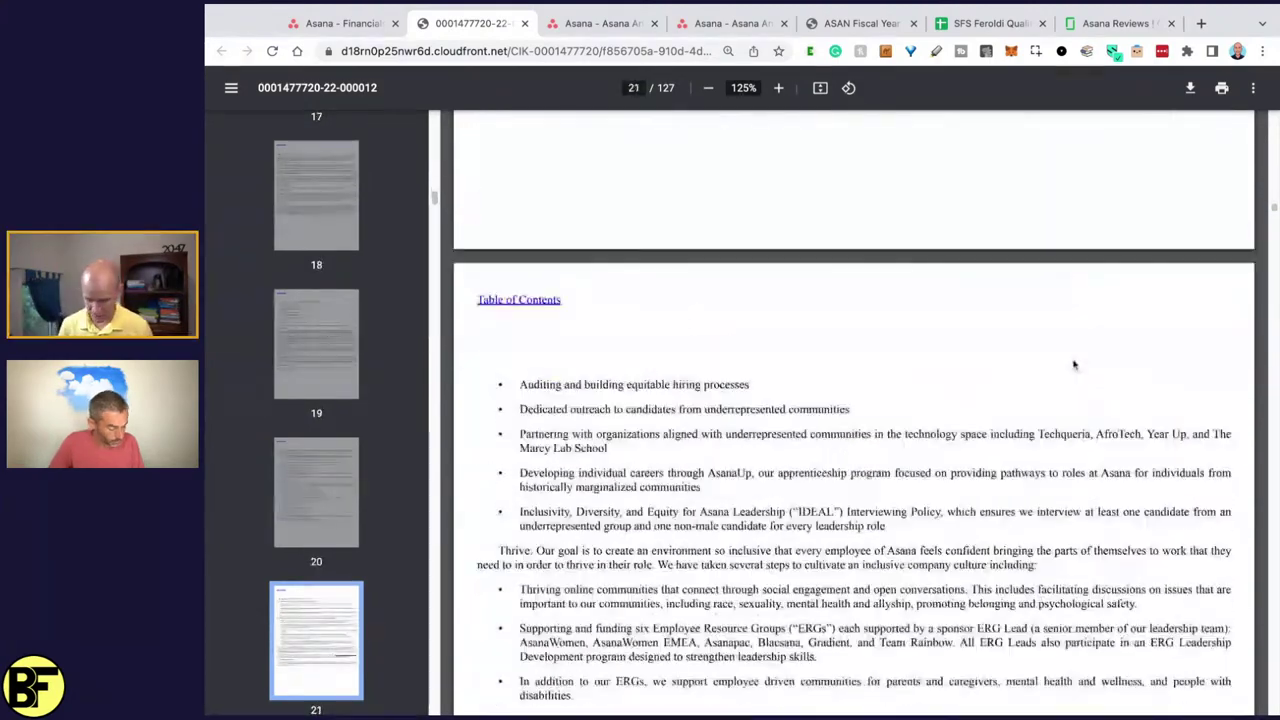
- Search the 10-K for "concentration" and go to the Concentration of Credit Risk note on page 86
{"action": "key", "text": "alt+Left"}
{"action": "left_click_drag", "start_coordinate": [816, 413], "coordinate": [870, 413]}
{"action": "key", "text": "super+g"}
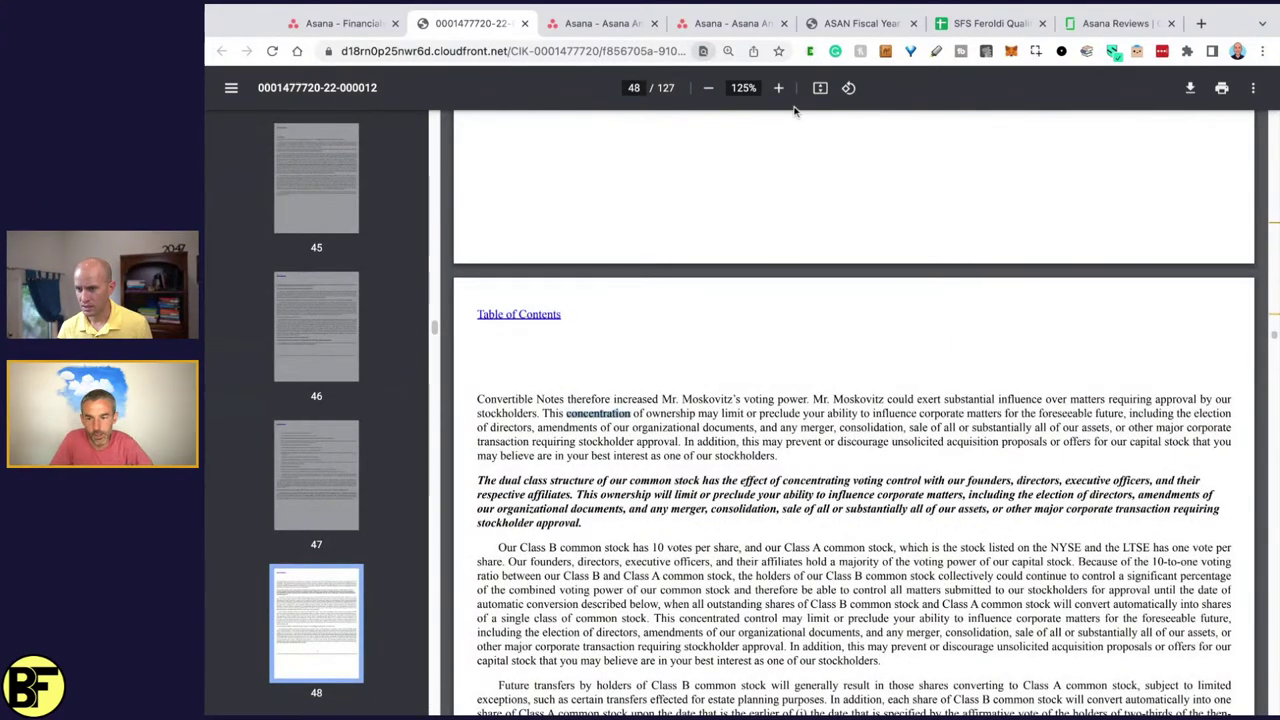
{"action": "key", "text": "super+g"}
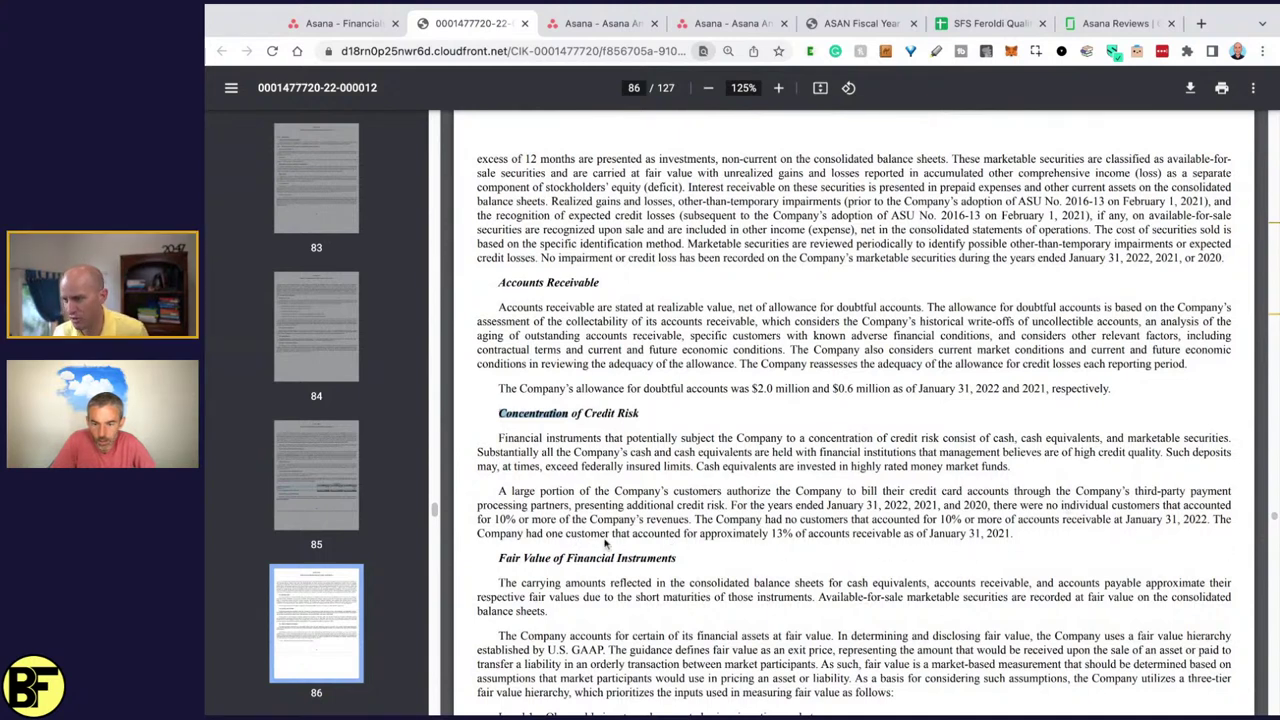
- Highlight the Concentration of Credit Risk statements on customers' share of accounts receivable for January 31, 2021 and 2022
{"action": "left_click_drag", "start_coordinate": [778, 532], "coordinate": [1012, 534]}
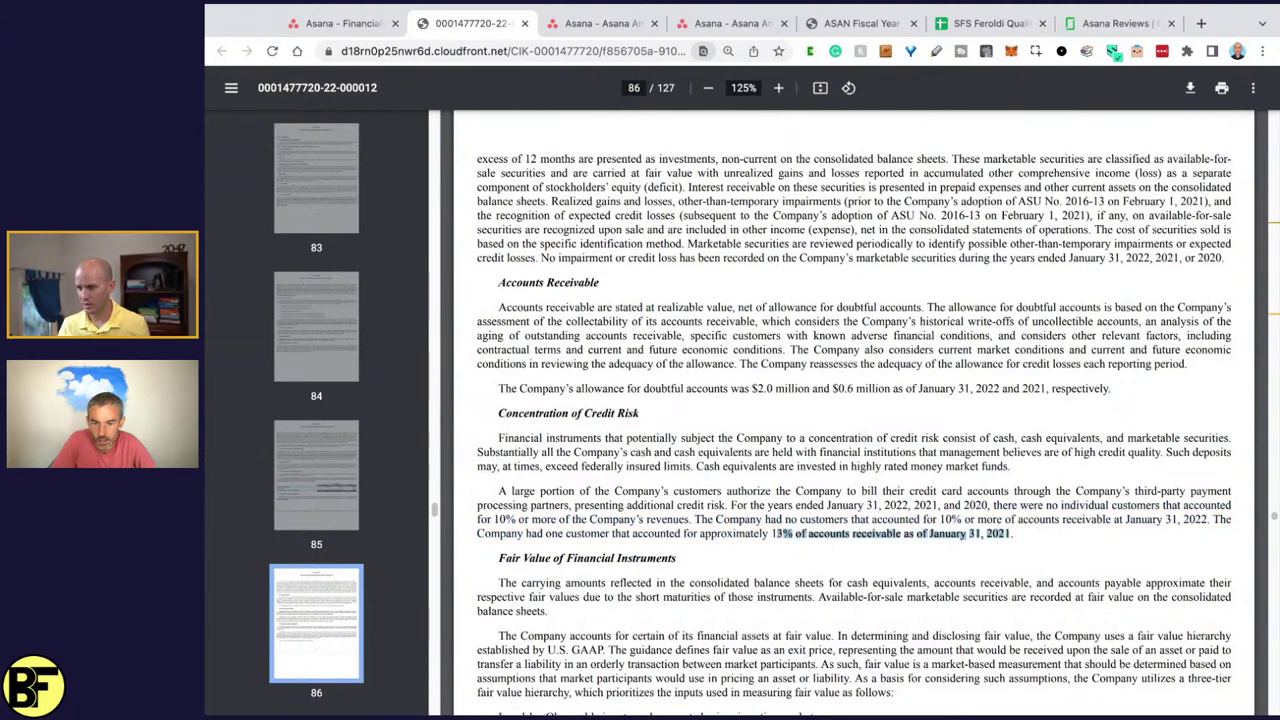
{"action": "left_click_drag", "start_coordinate": [1172, 505], "coordinate": [1206, 521]}
{"action": "scroll", "coordinate": [1000, 540], "scroll_direction": "down", "scroll_amount": 2}
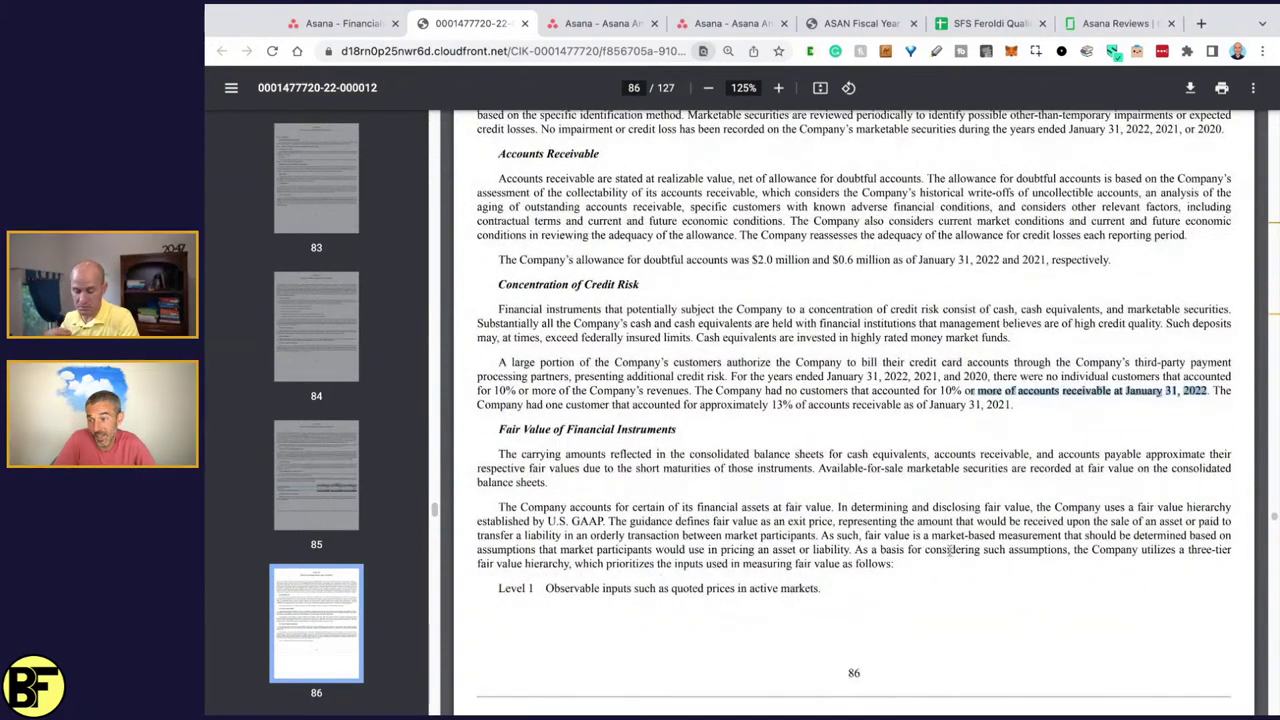
- Skim the notes on fair value, lease obligations, and property and equipment on page 87, and close the document search
{"action": "scroll", "coordinate": [946, 568], "scroll_direction": "down", "scroll_amount": 5}
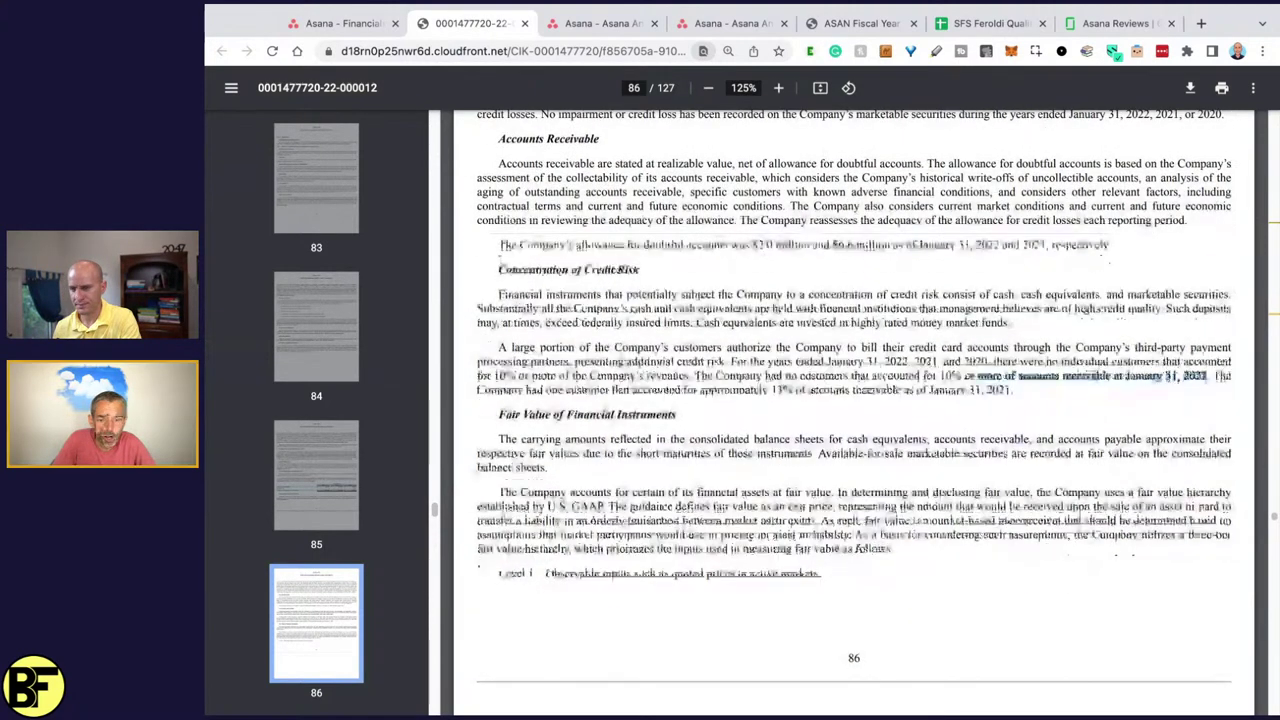
{"action": "scroll", "coordinate": [946, 568], "scroll_direction": "down", "scroll_amount": 5}
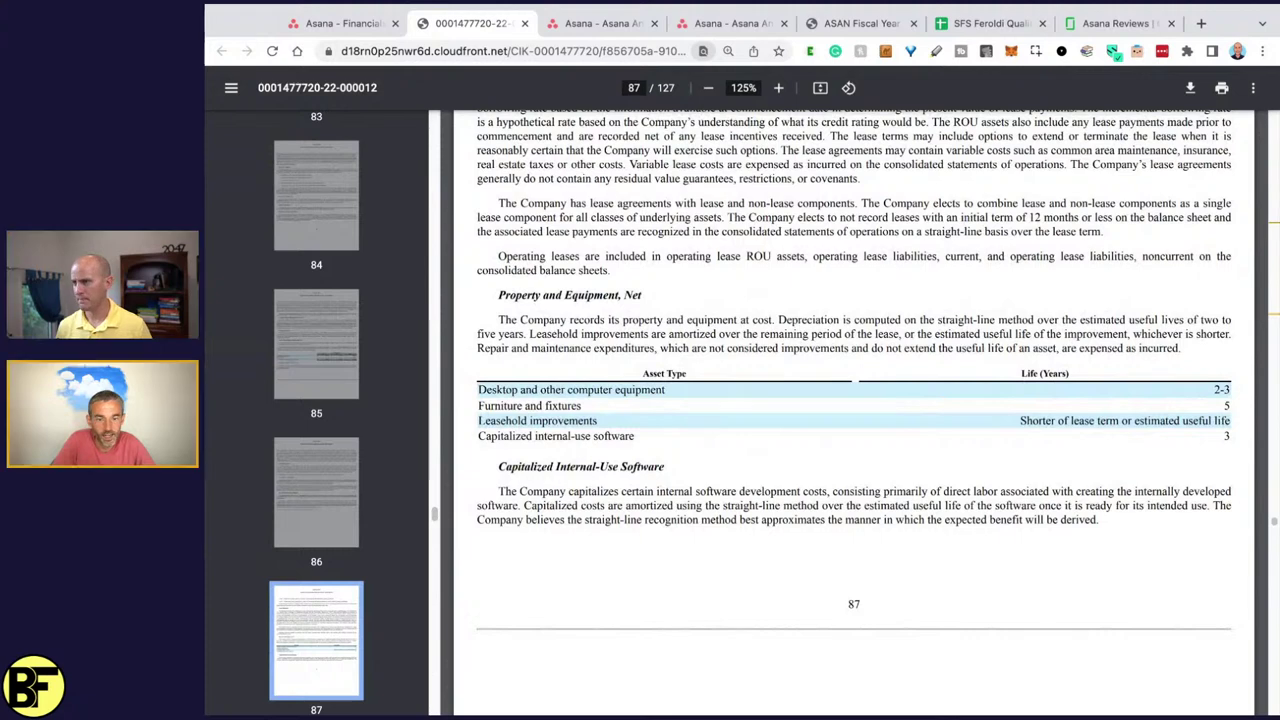
{"action": "scroll", "coordinate": [854, 410], "scroll_direction": "up", "scroll_amount": 8}
{"action": "scroll", "coordinate": [854, 410], "scroll_direction": "down", "scroll_amount": 3}
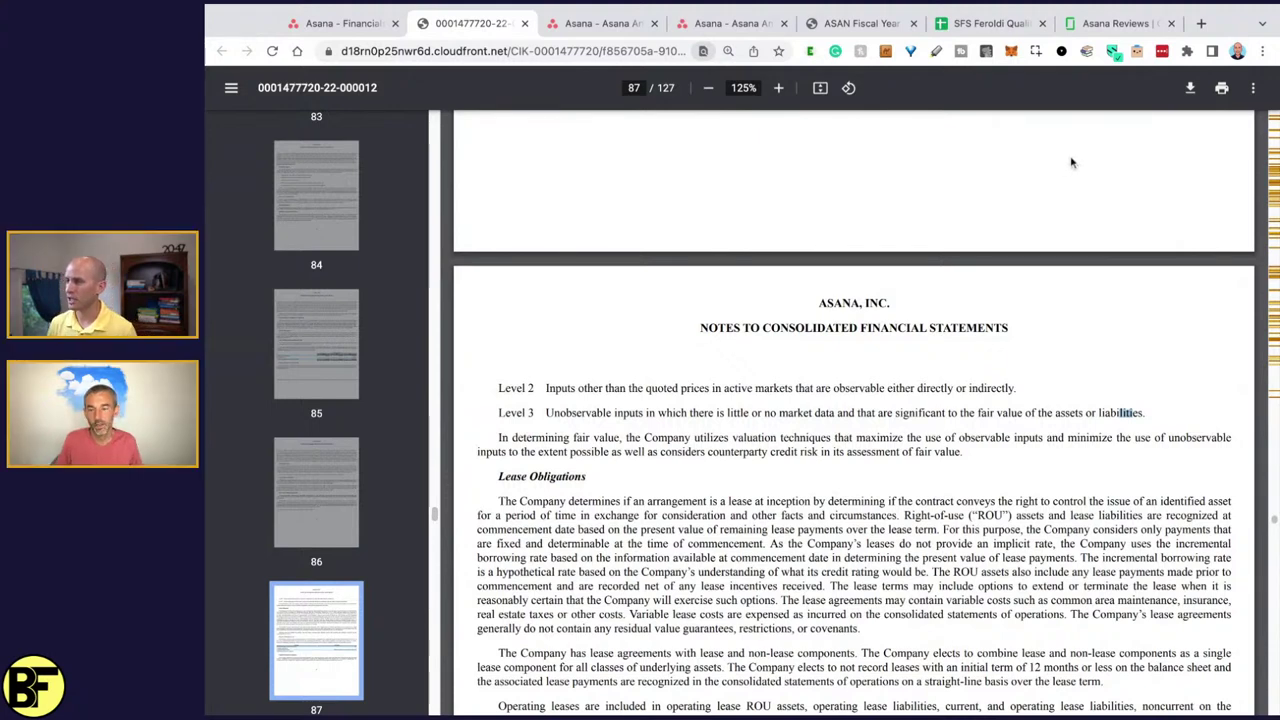
{"action": "left_click", "coordinate": [790, 112]}
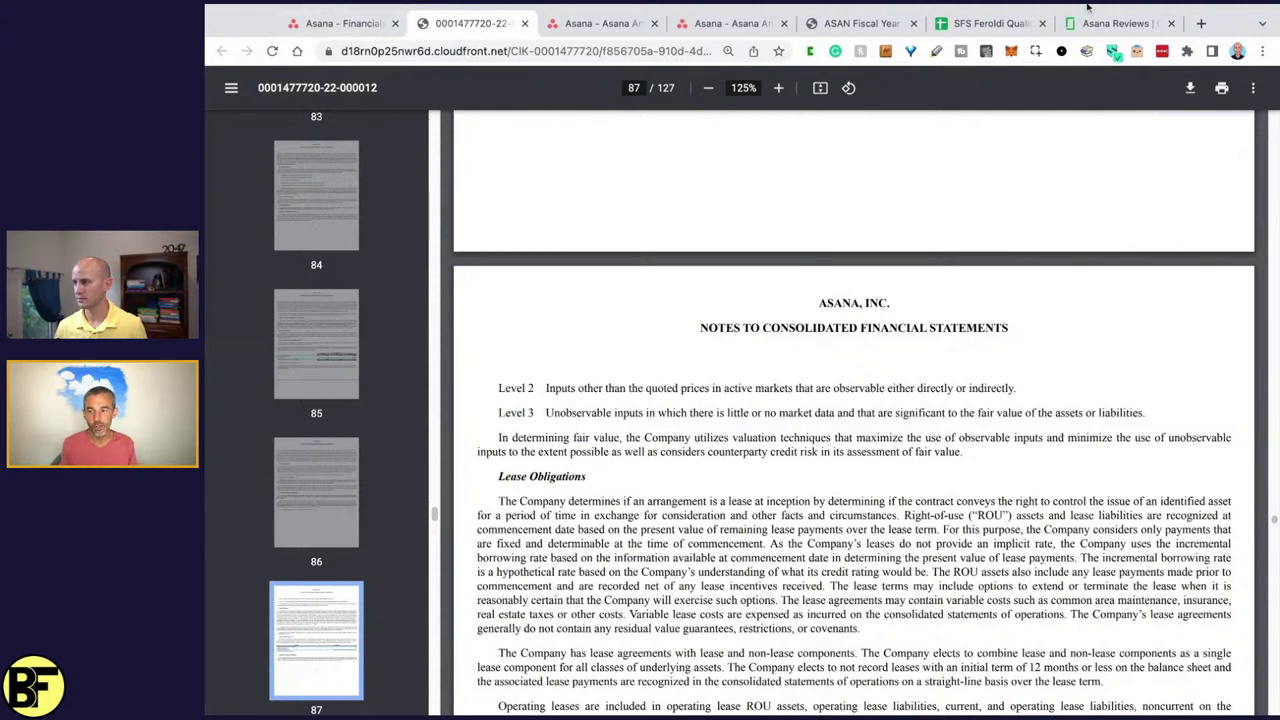
- Search the web for "asan stock" in a new browser tab and open the Yahoo Finance quote result for Asana
{"action": "left_click", "coordinate": [1201, 23]}
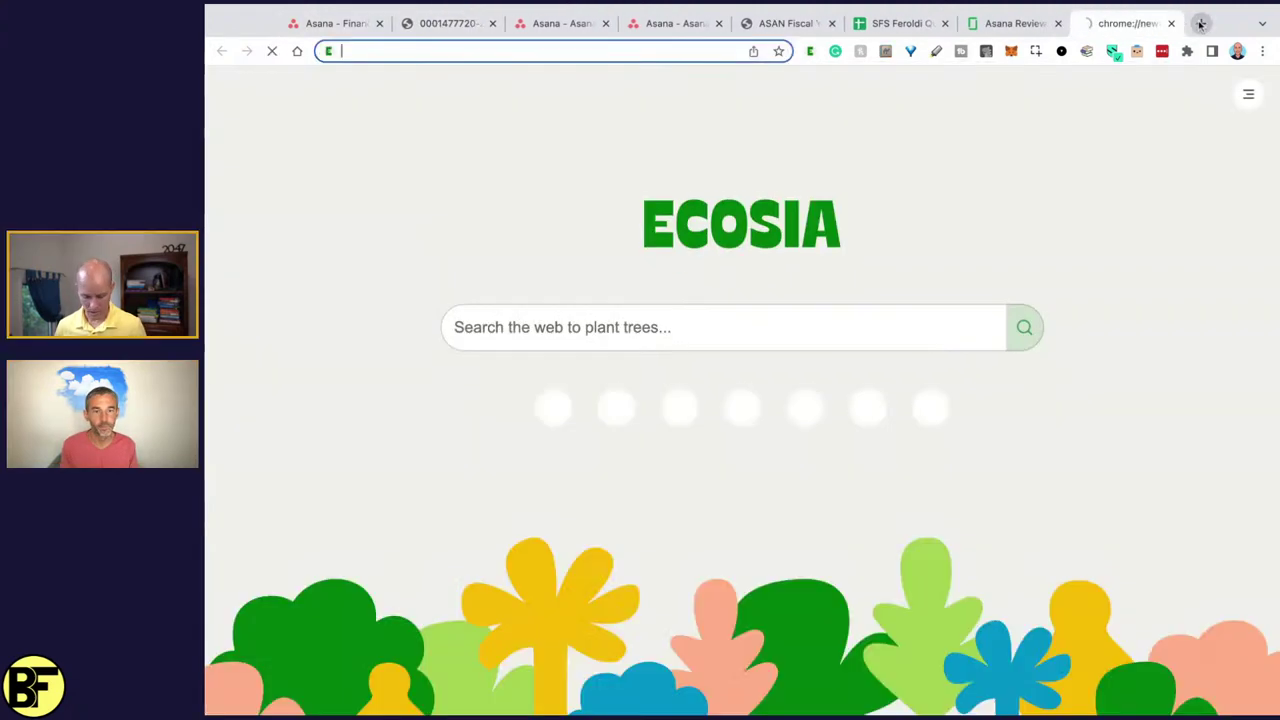
{"action": "type", "text": "asan stock"}
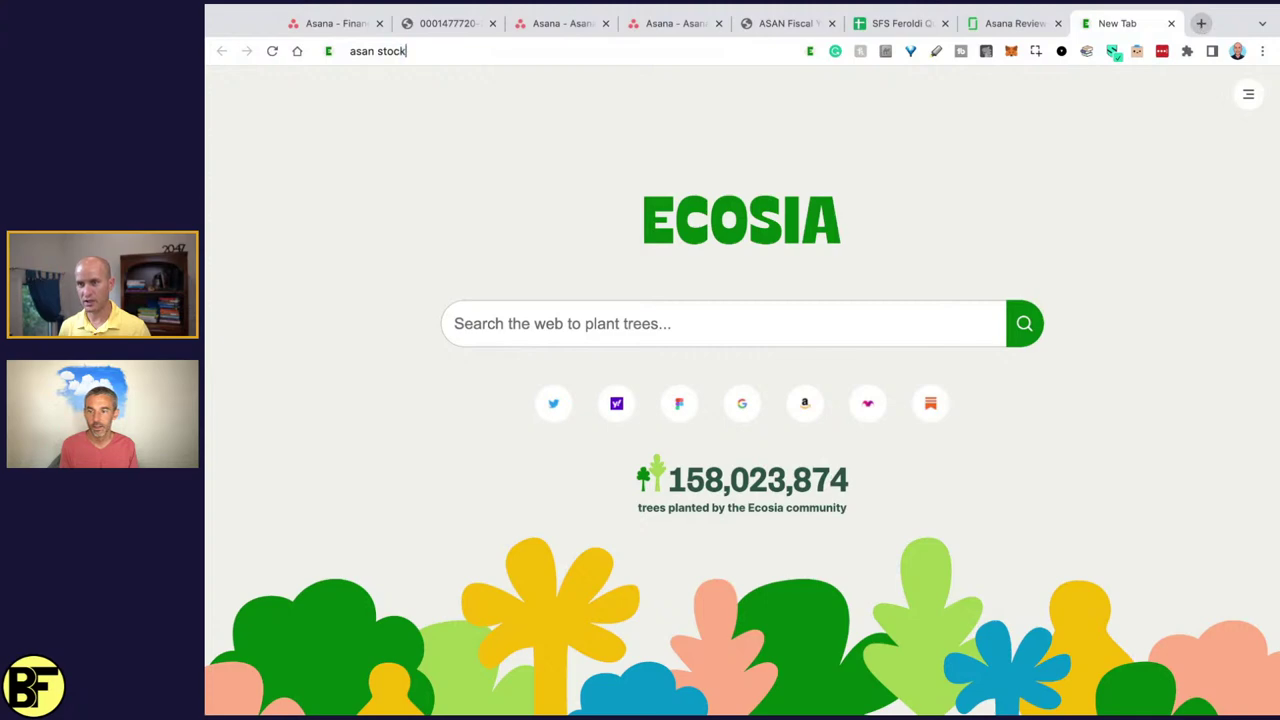
{"action": "key", "text": "Return"}
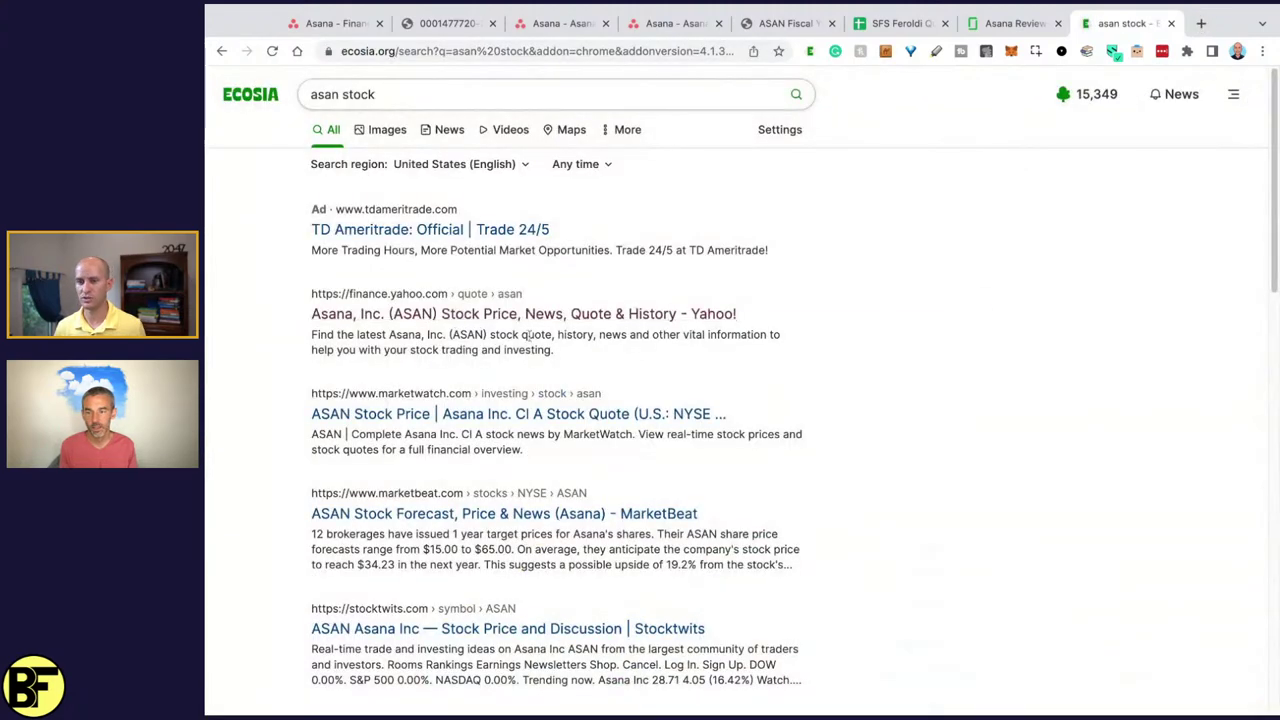
{"action": "left_click", "coordinate": [535, 316]}
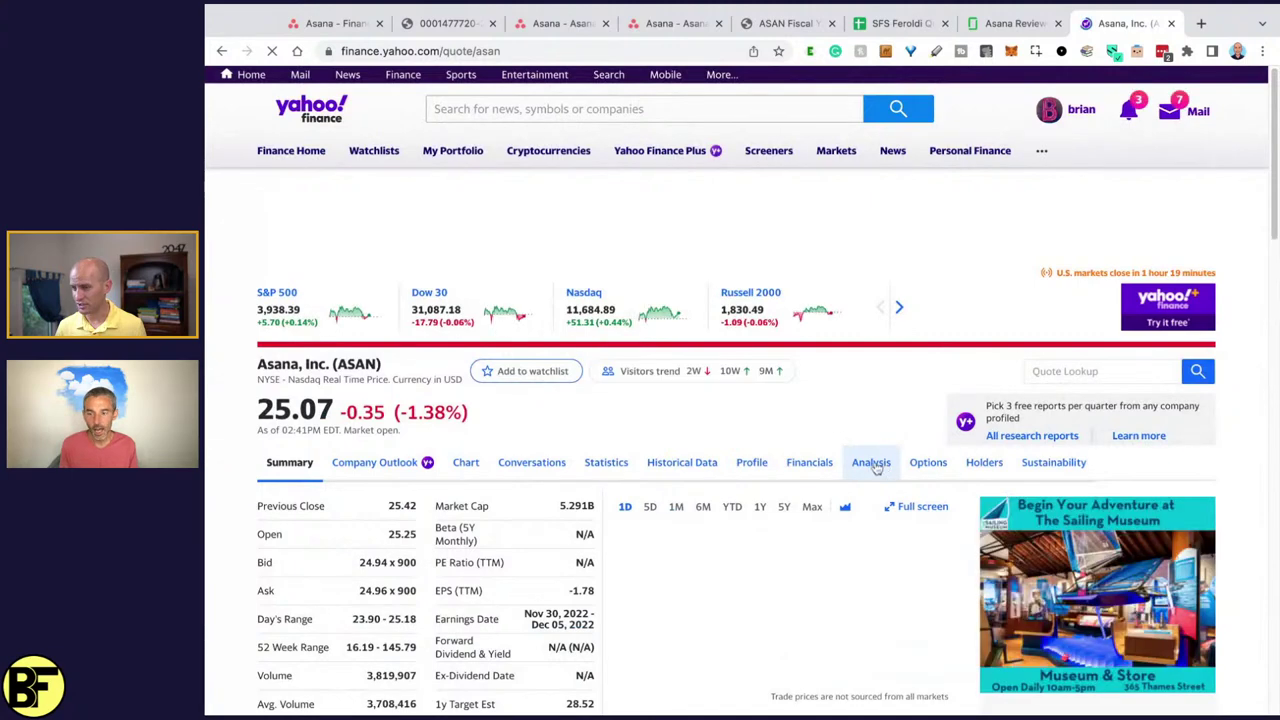
- Open the analyst estimates for ASAN and review the earnings estimates, revenue estimates and earnings history
{"action": "left_click", "coordinate": [870, 376]}
{"action": "scroll", "coordinate": [920, 358], "scroll_direction": "down", "scroll_amount": 2}
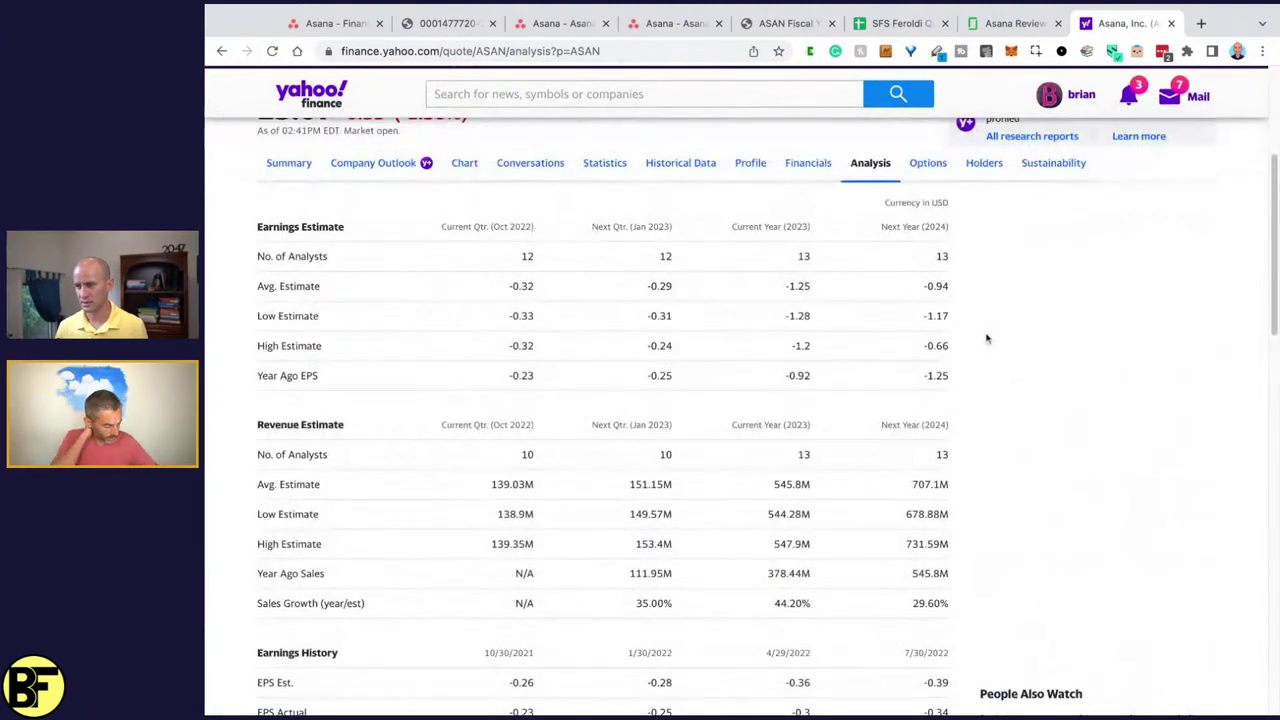
{"action": "scroll", "coordinate": [910, 300], "scroll_direction": "down", "scroll_amount": 5}
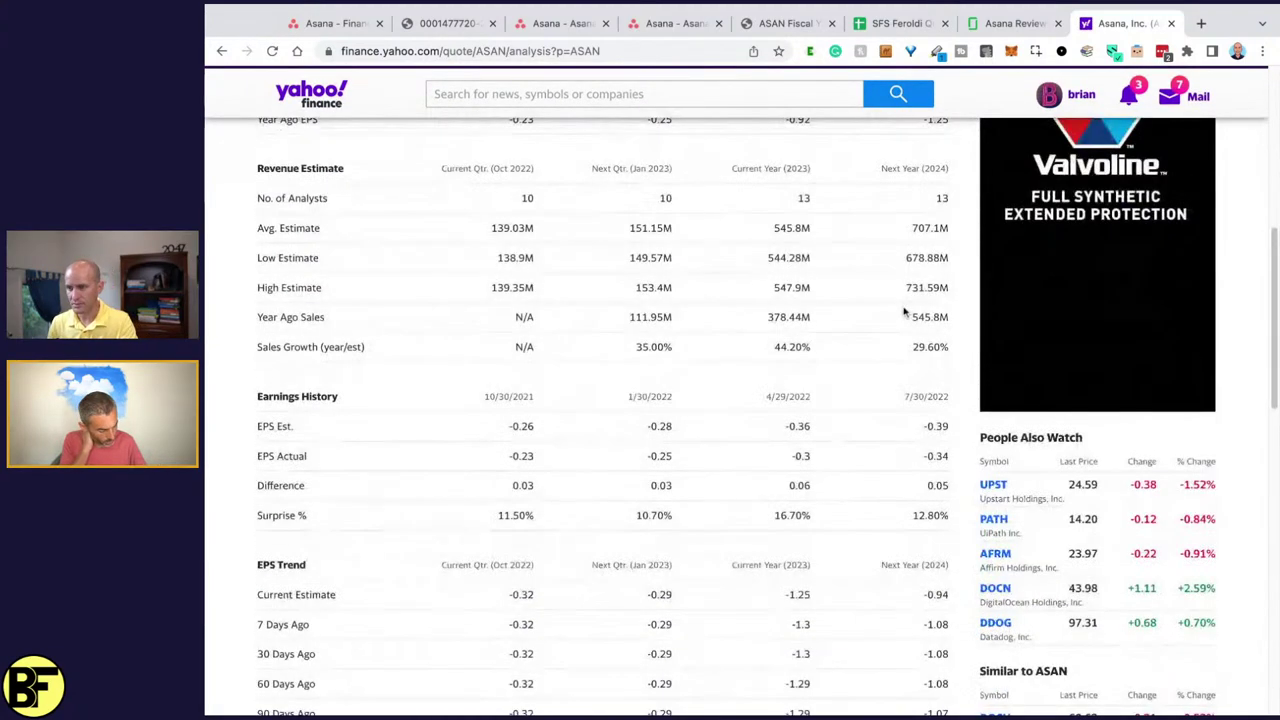
- Highlight the EPS estimates, EPS actuals and surprise percentages in ASAN's Earnings History to compare results against expectations
{"action": "left_click_drag", "start_coordinate": [510, 455], "coordinate": [935, 515]}
{"action": "left_click", "coordinate": [630, 515]}
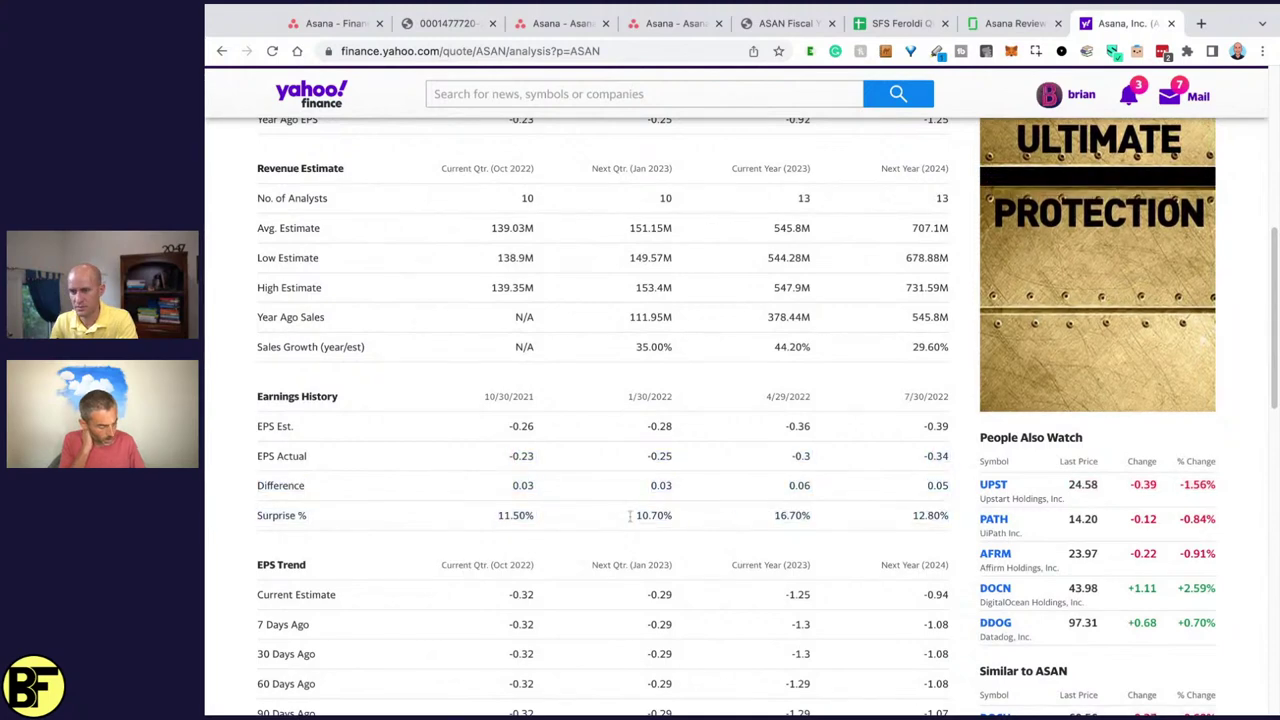
{"action": "double_click", "coordinate": [508, 430]}
{"action": "key", "text": "shift+Down"}
{"action": "key", "text": "shift+Down"}
{"action": "key", "text": "shift+Down"}
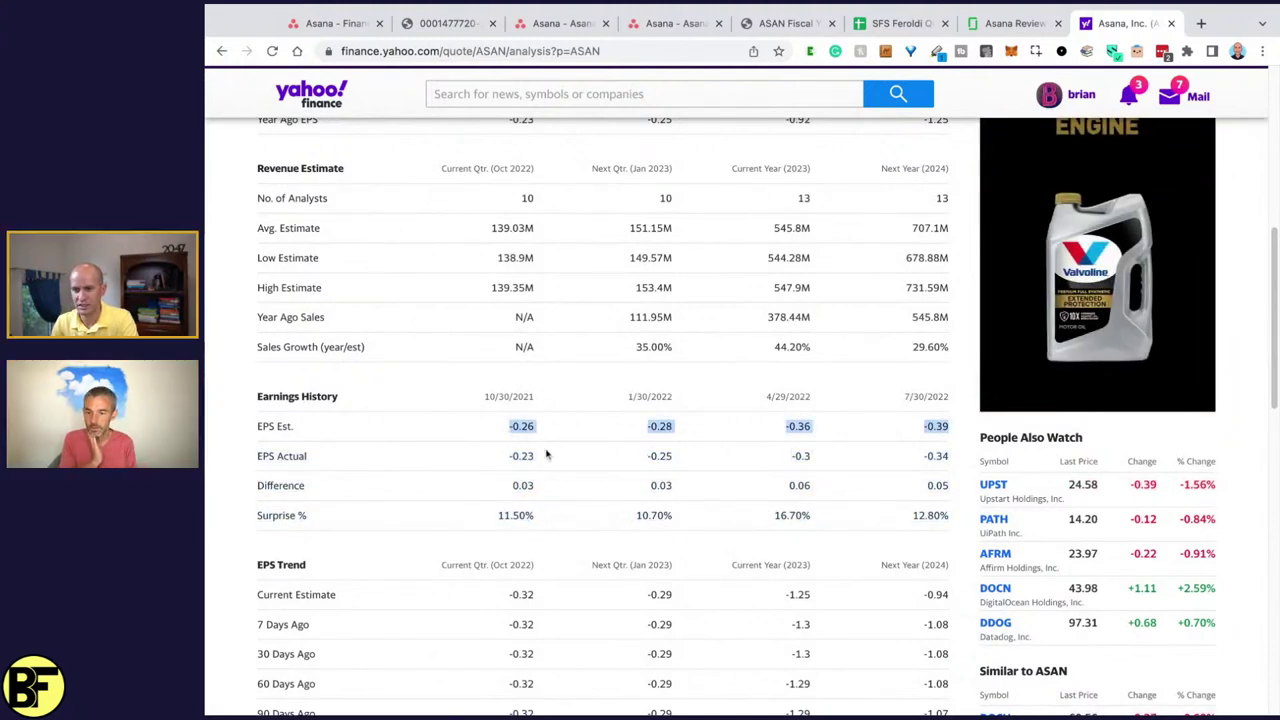
{"action": "left_click", "coordinate": [521, 455], "text": "shift"}
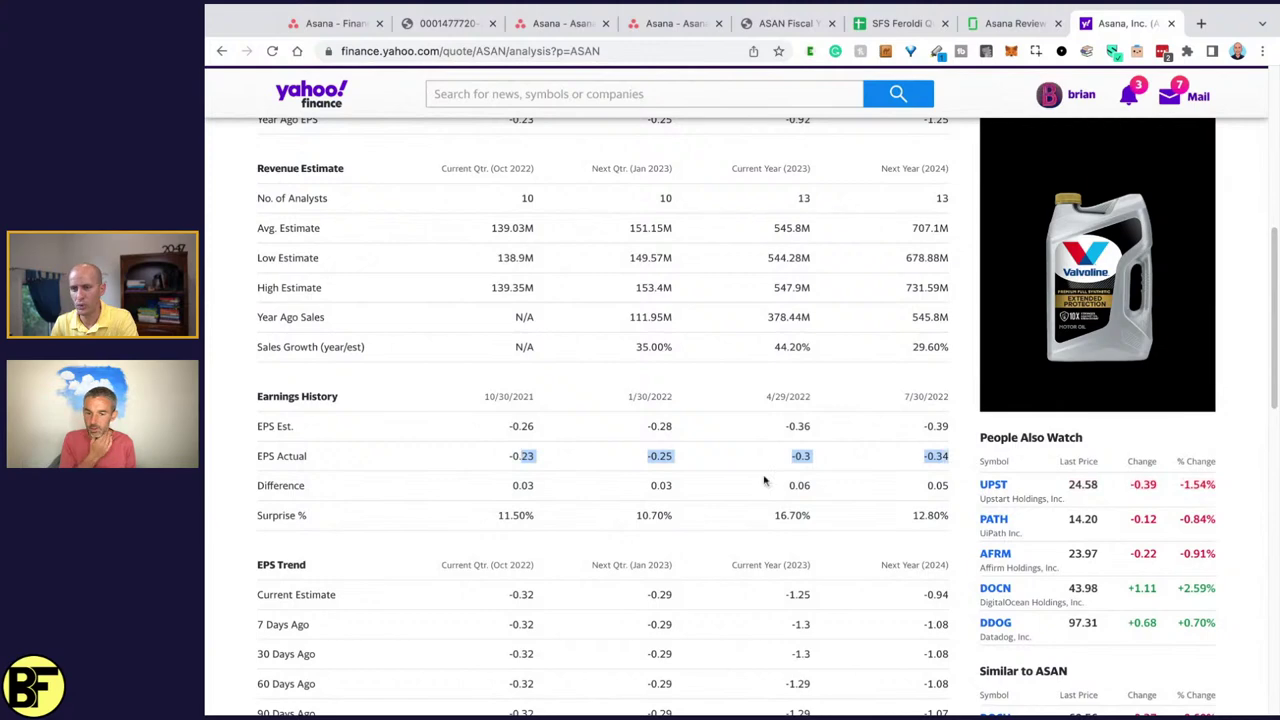
{"action": "triple_click", "coordinate": [489, 515]}
{"action": "key", "text": "shift+End"}
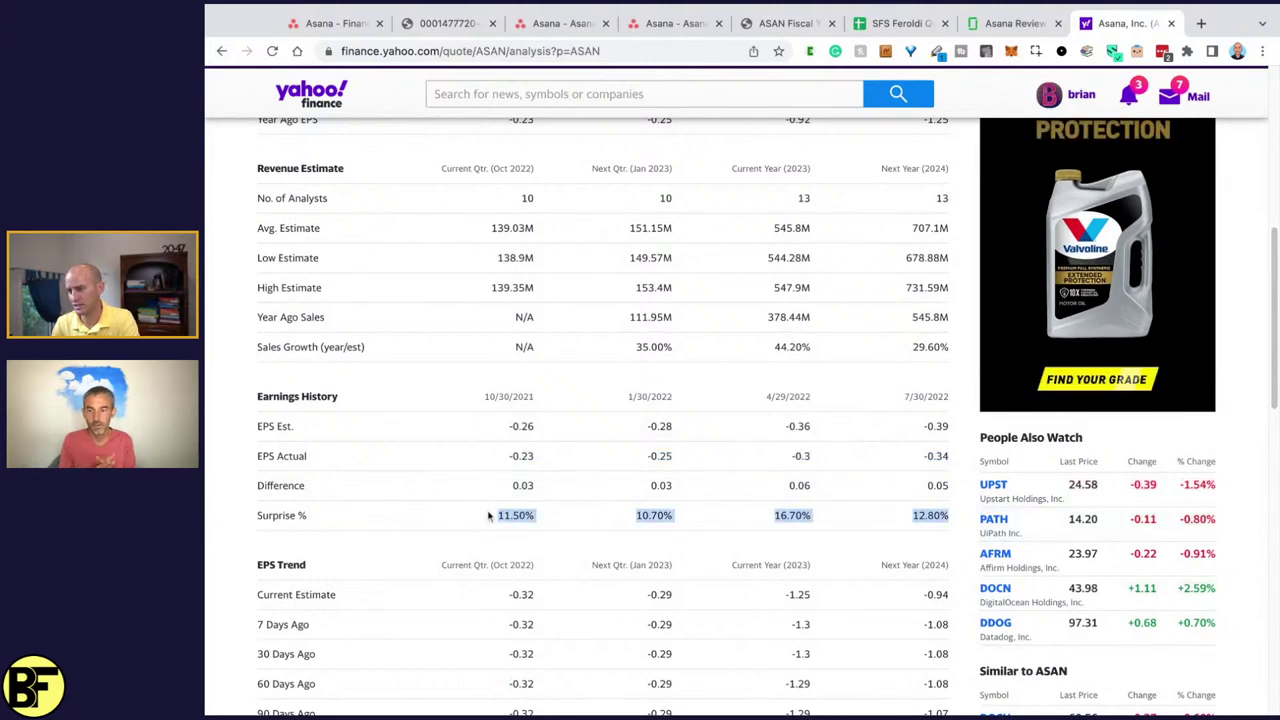
{"action": "scroll", "coordinate": [912, 493], "scroll_direction": "down", "scroll_amount": 2}
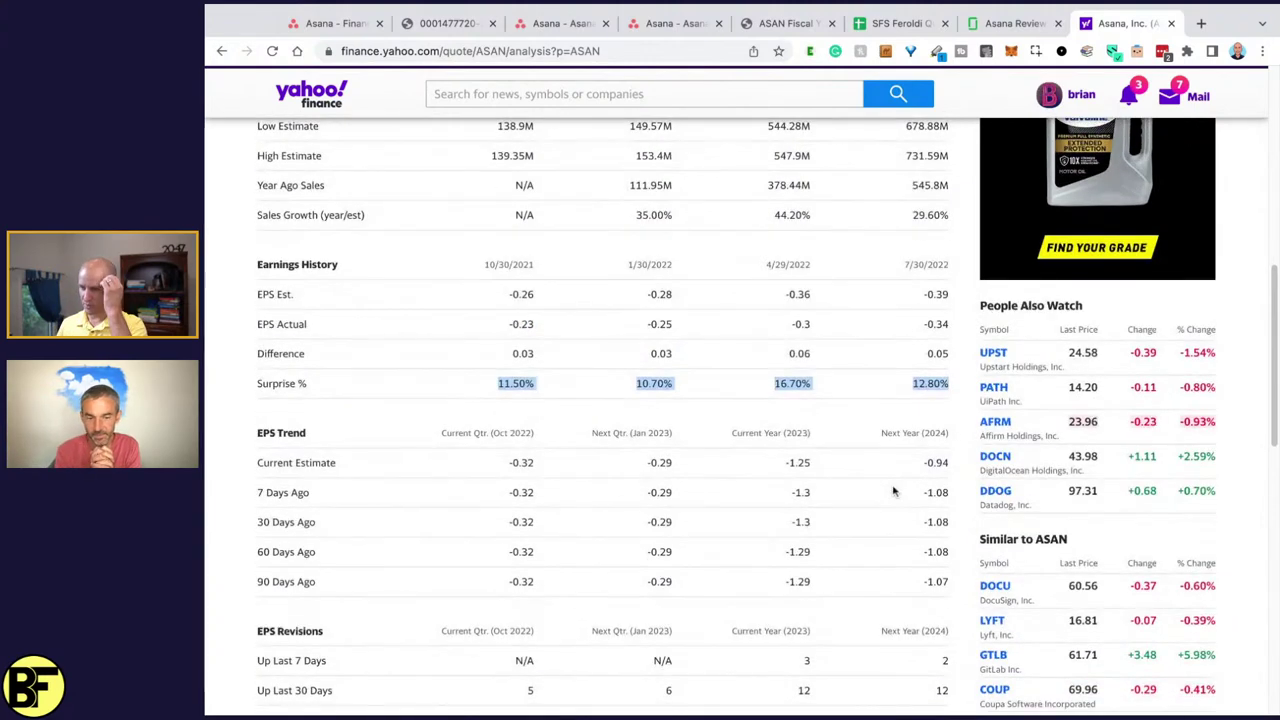
- Review the Revenue Estimate table, highlighting the sales growth estimates for the current year (2023) and next year (2024)
{"action": "scroll", "coordinate": [906, 465], "scroll_direction": "up", "scroll_amount": 6}
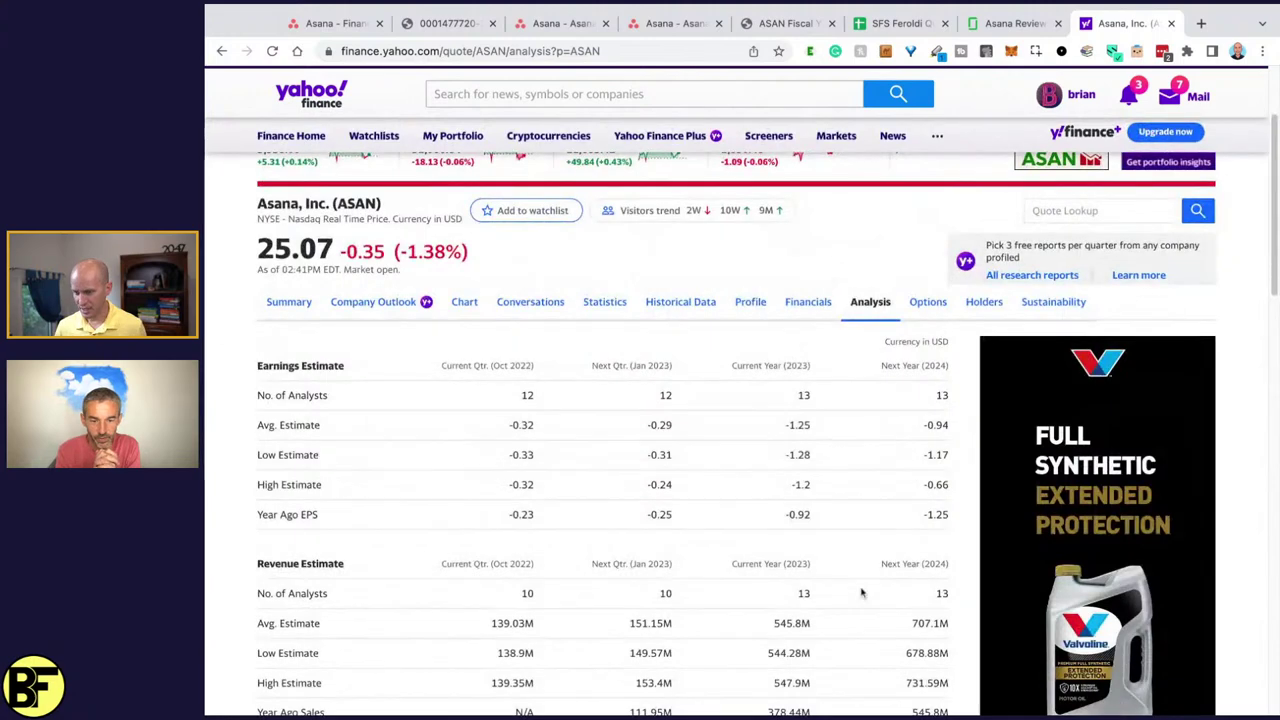
{"action": "scroll", "coordinate": [855, 590], "scroll_direction": "down", "scroll_amount": 4}
{"action": "scroll", "coordinate": [825, 476], "scroll_direction": "up", "scroll_amount": 1}
{"action": "scroll", "coordinate": [825, 476], "scroll_direction": "up", "scroll_amount": 1}
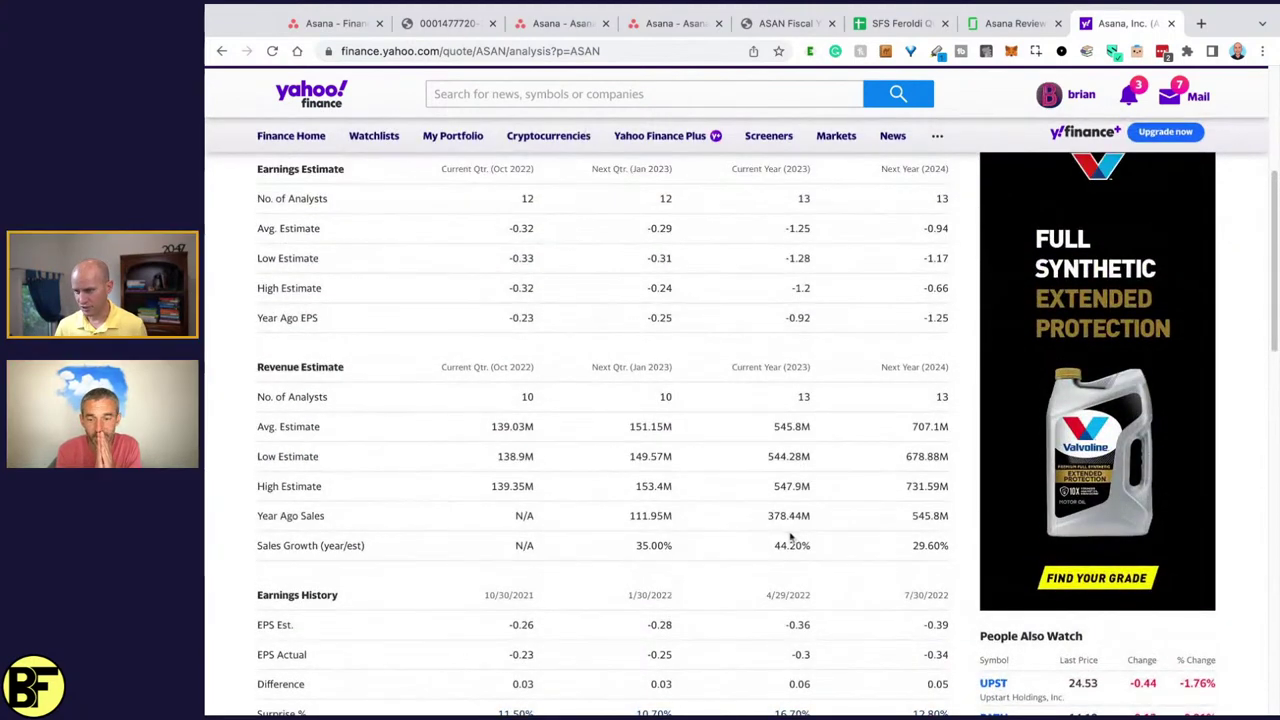
{"action": "left_click_drag", "start_coordinate": [811, 545], "coordinate": [775, 545]}
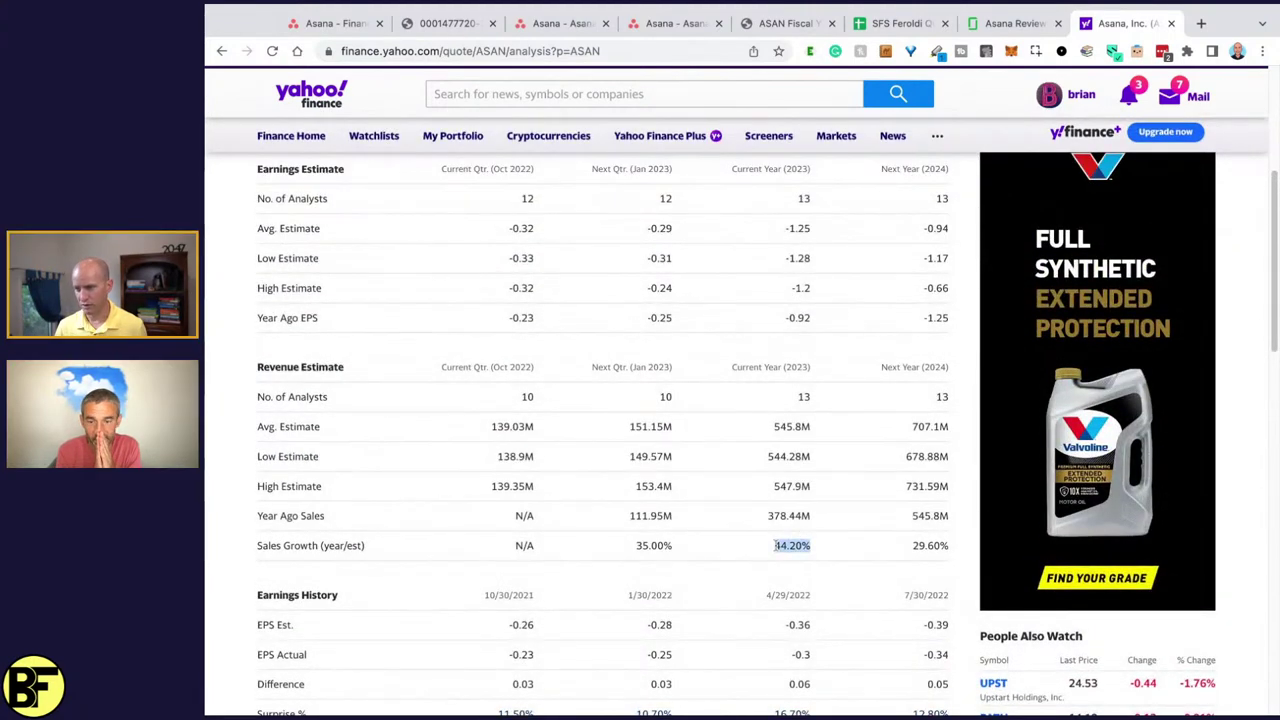
{"action": "double_click", "coordinate": [913, 546]}
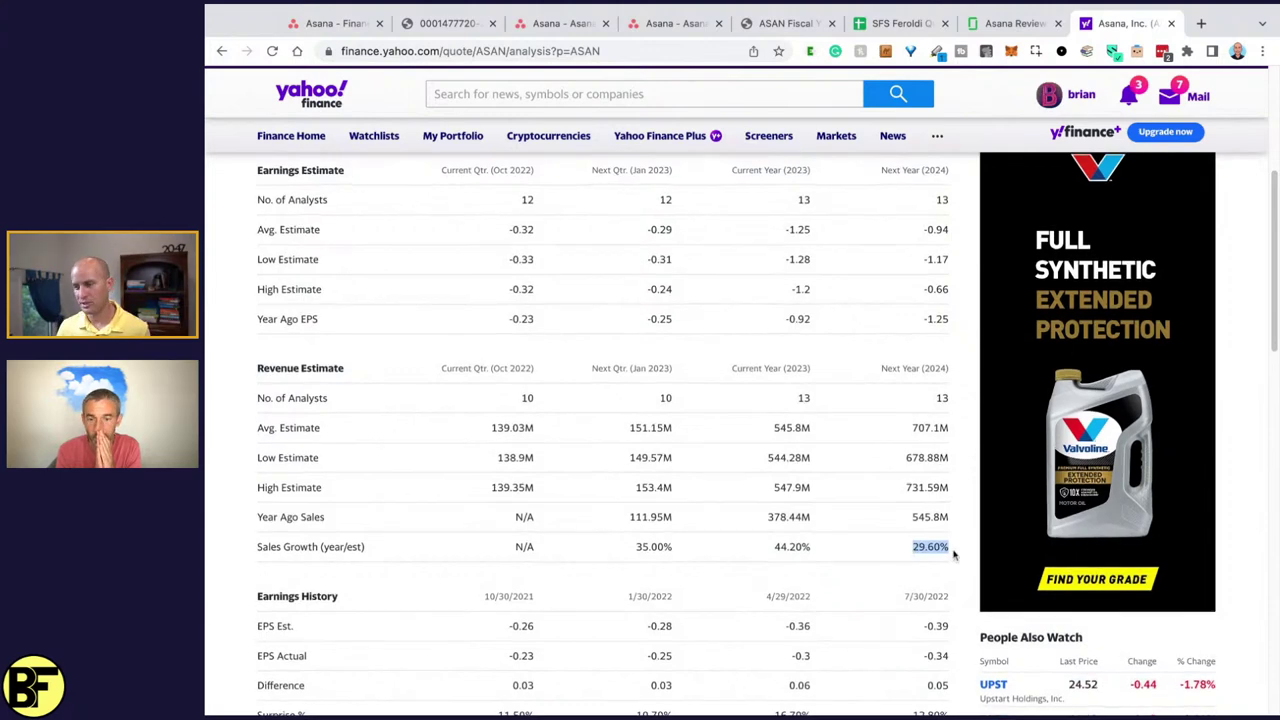
{"action": "scroll", "coordinate": [951, 558], "scroll_direction": "up", "scroll_amount": 2}
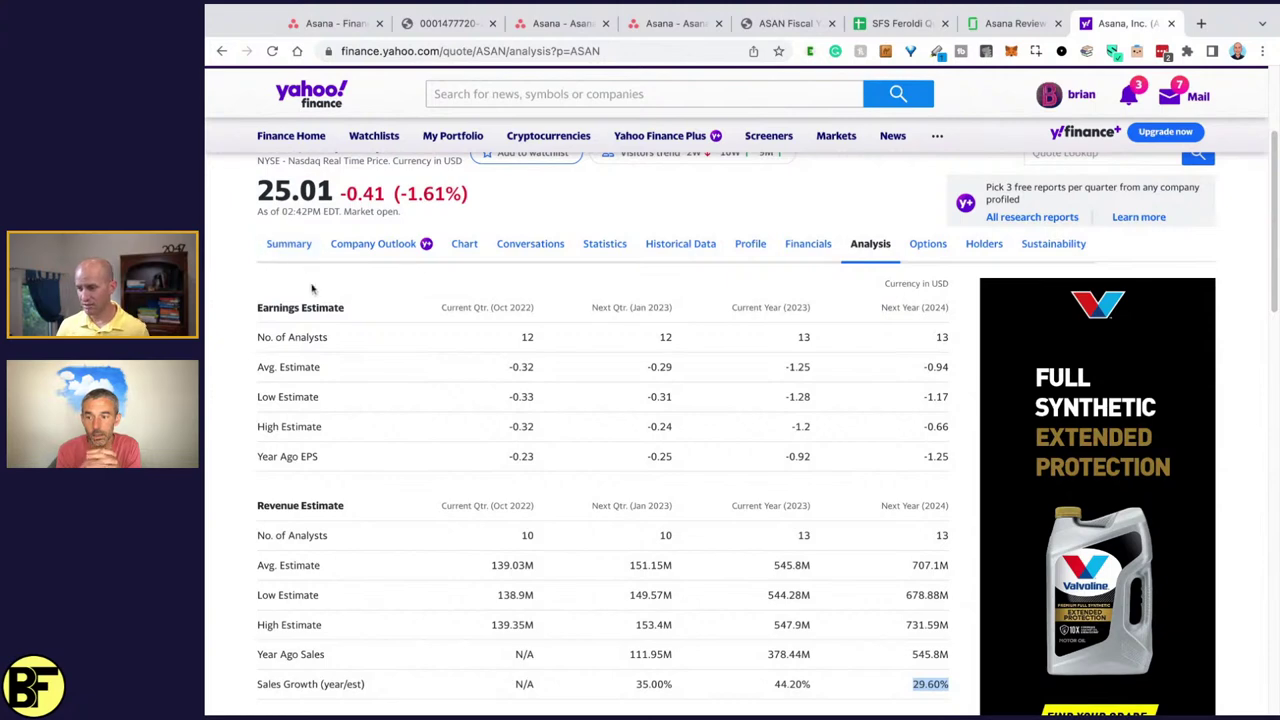
{"action": "left_click", "coordinate": [918, 682]}
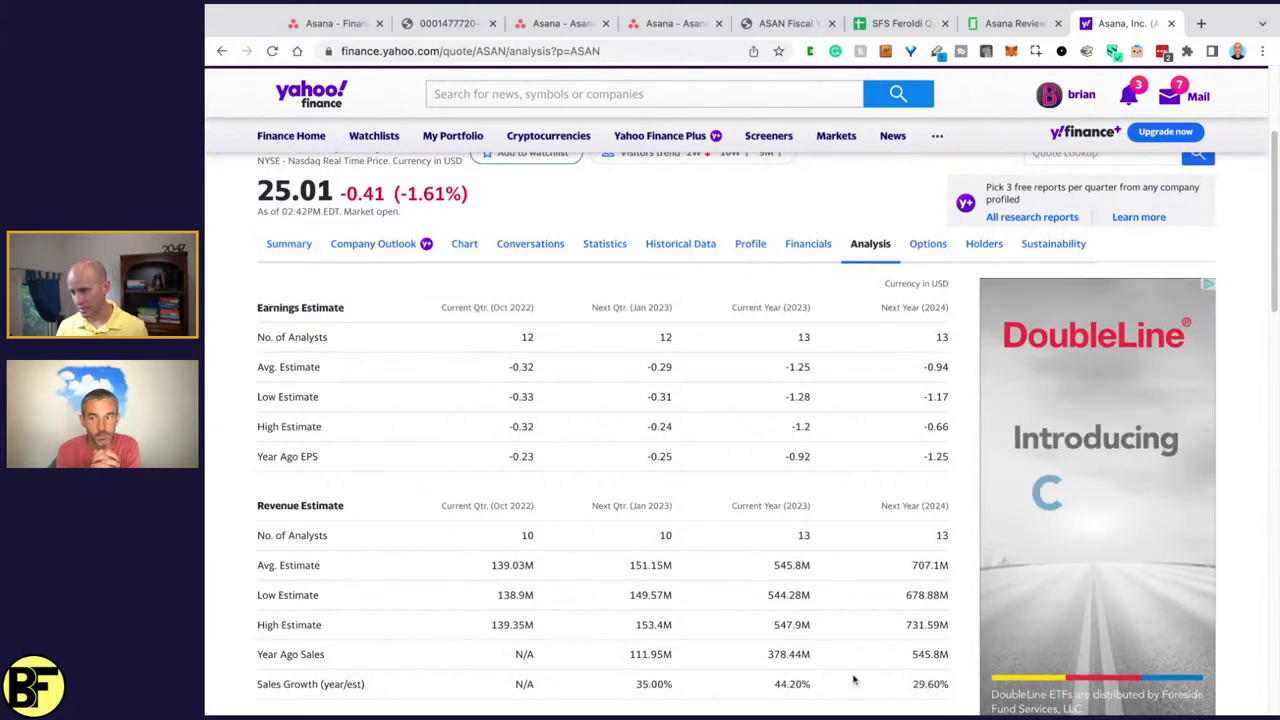
{"action": "scroll", "coordinate": [858, 677], "scroll_direction": "up", "scroll_amount": 2}
{"action": "scroll", "coordinate": [811, 571], "scroll_direction": "down", "scroll_amount": 3}
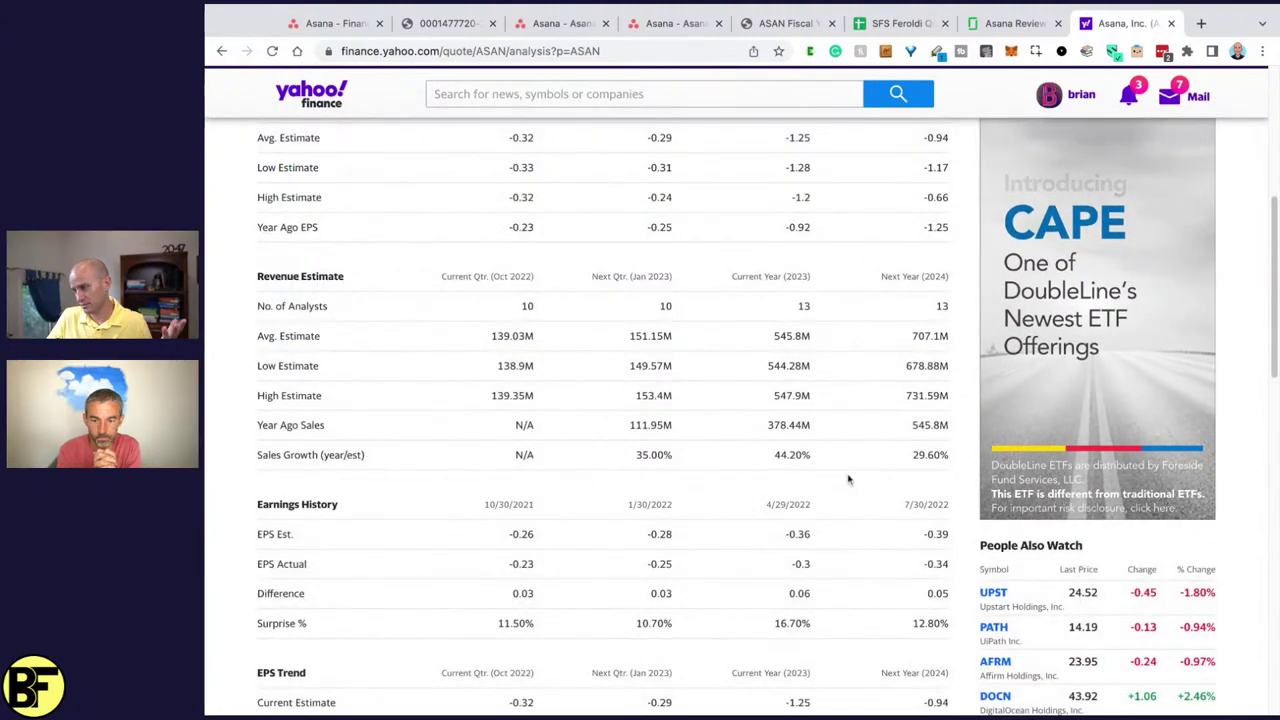
{"action": "scroll", "coordinate": [851, 477], "scroll_direction": "up", "scroll_amount": 3}
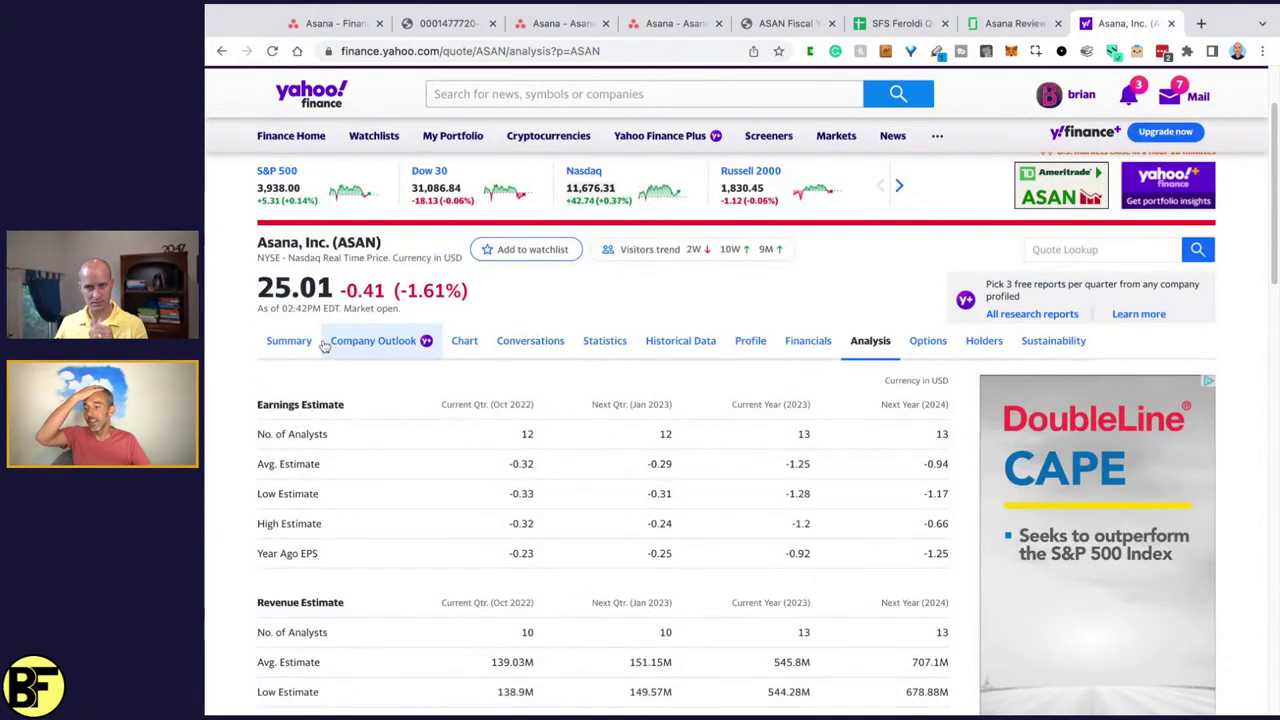
- Open ASAN's quote summary, show the price chart for its maximum range, and highlight the figures from Market Cap to 1y Target Est
{"action": "left_click", "coordinate": [289, 341]}
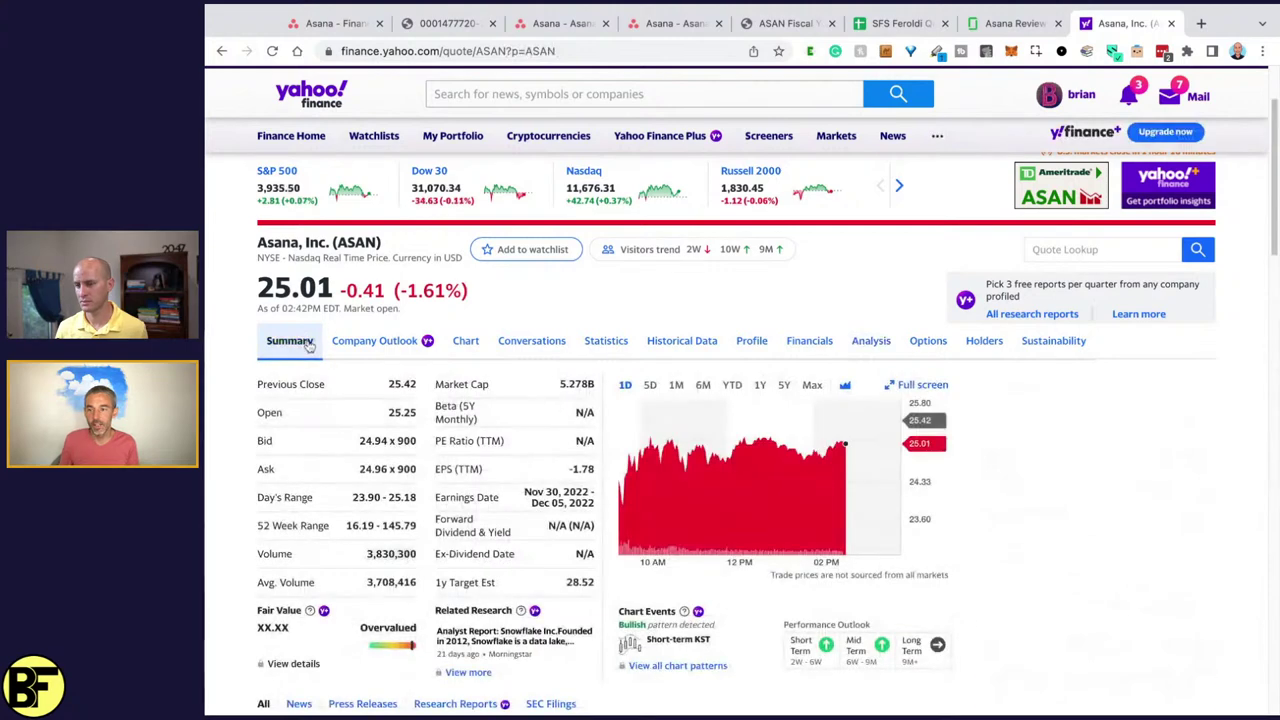
{"action": "left_click", "coordinate": [811, 388]}
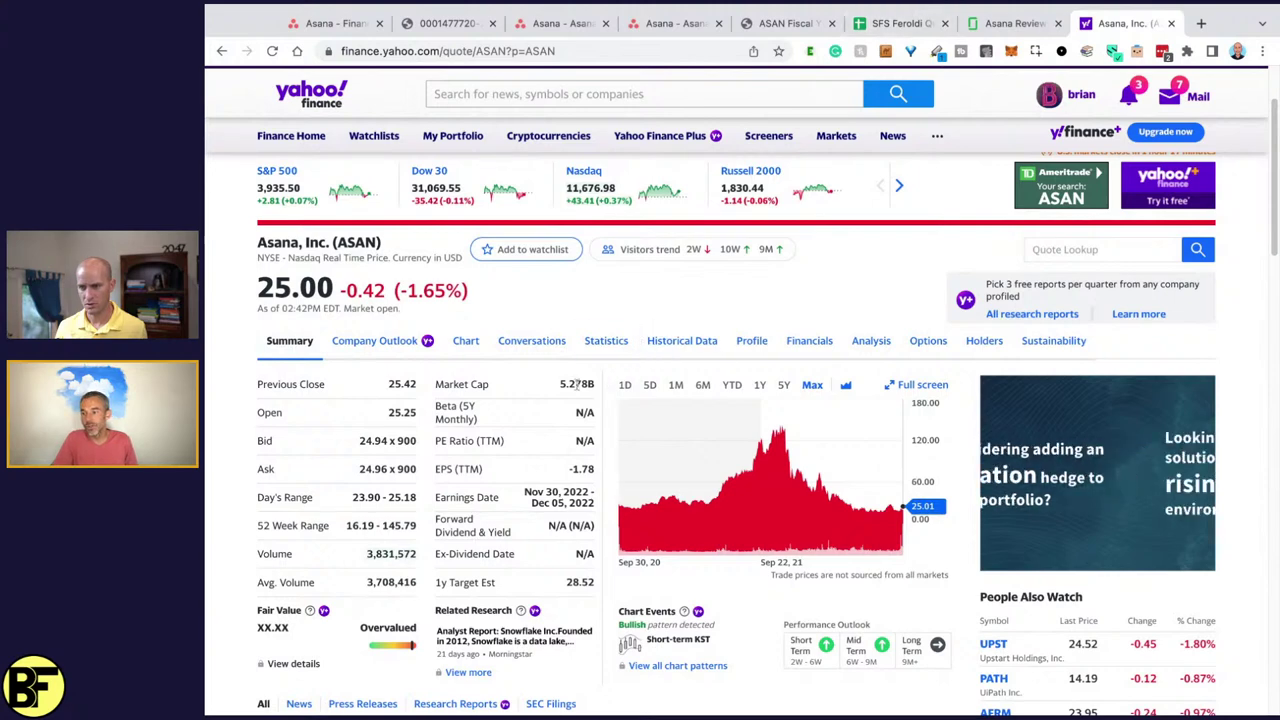
{"action": "left_click_drag", "start_coordinate": [597, 583], "coordinate": [773, 290]}
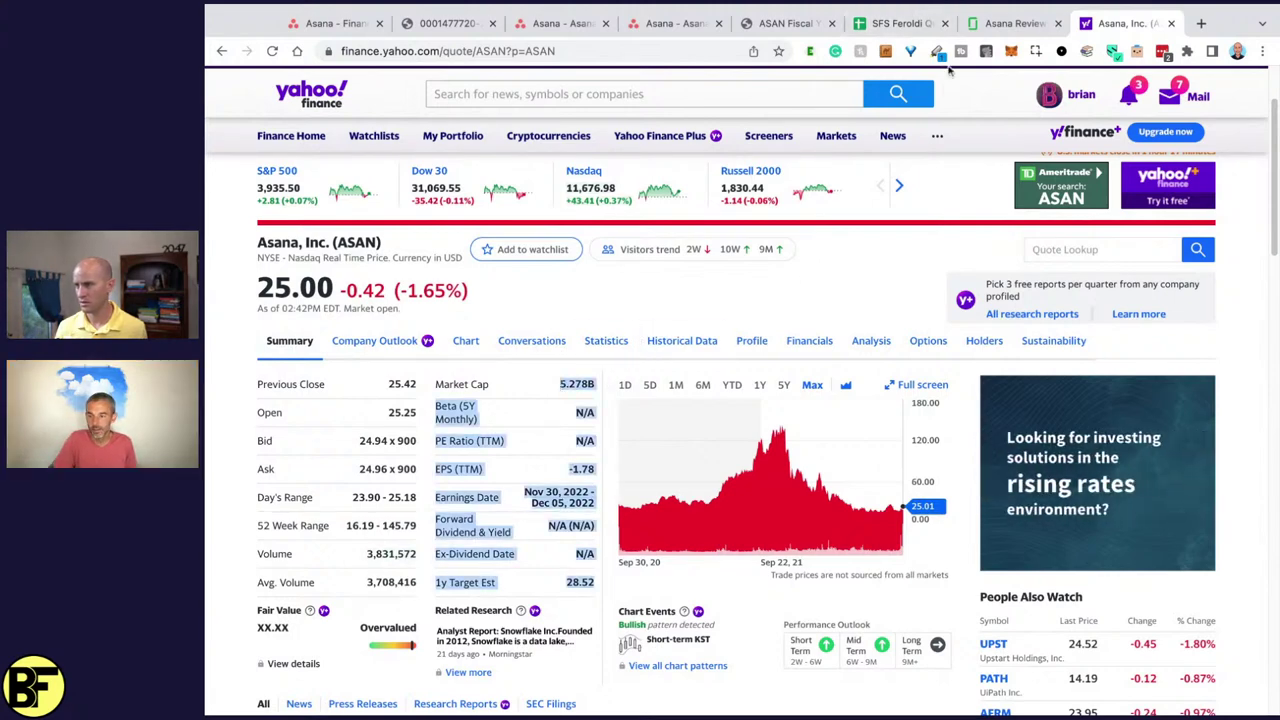
- Switch to the checklist spreadsheet's Portfolio sheet, enter the ticker ASAN in cell A90, and check its stock price and market cap cells
{"action": "left_click", "coordinate": [905, 23]}
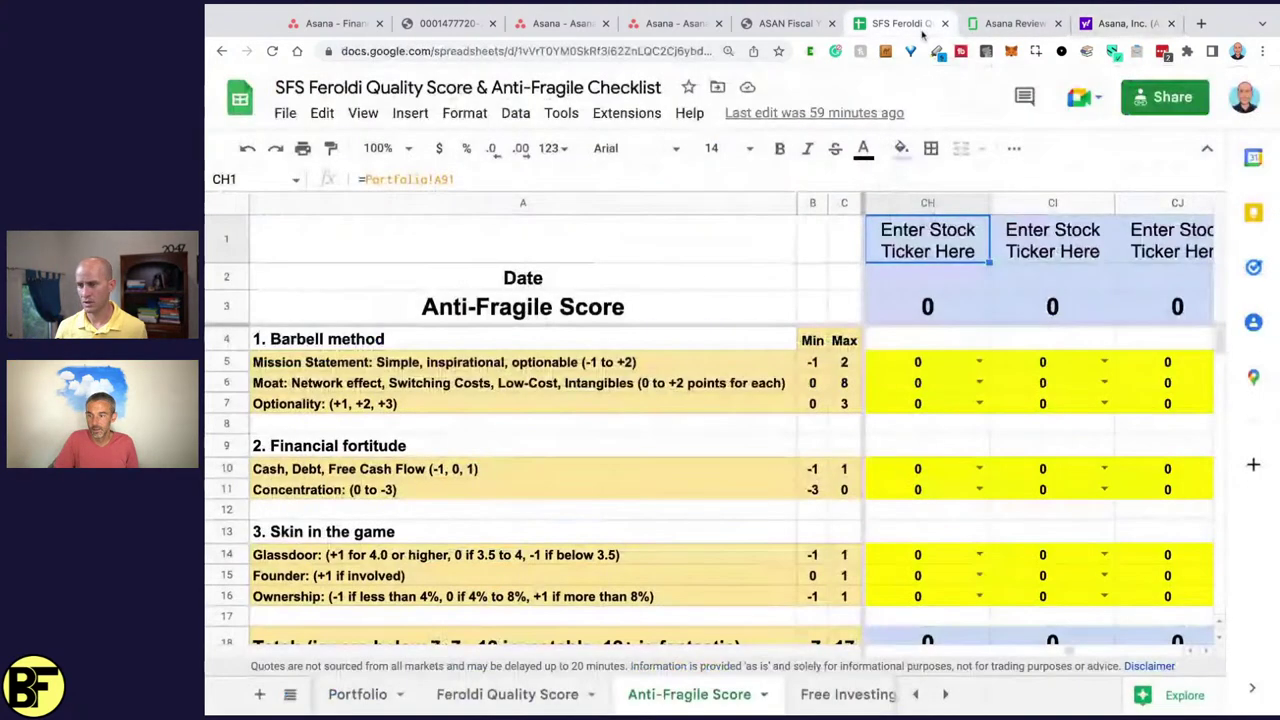
{"action": "left_click", "coordinate": [352, 694]}
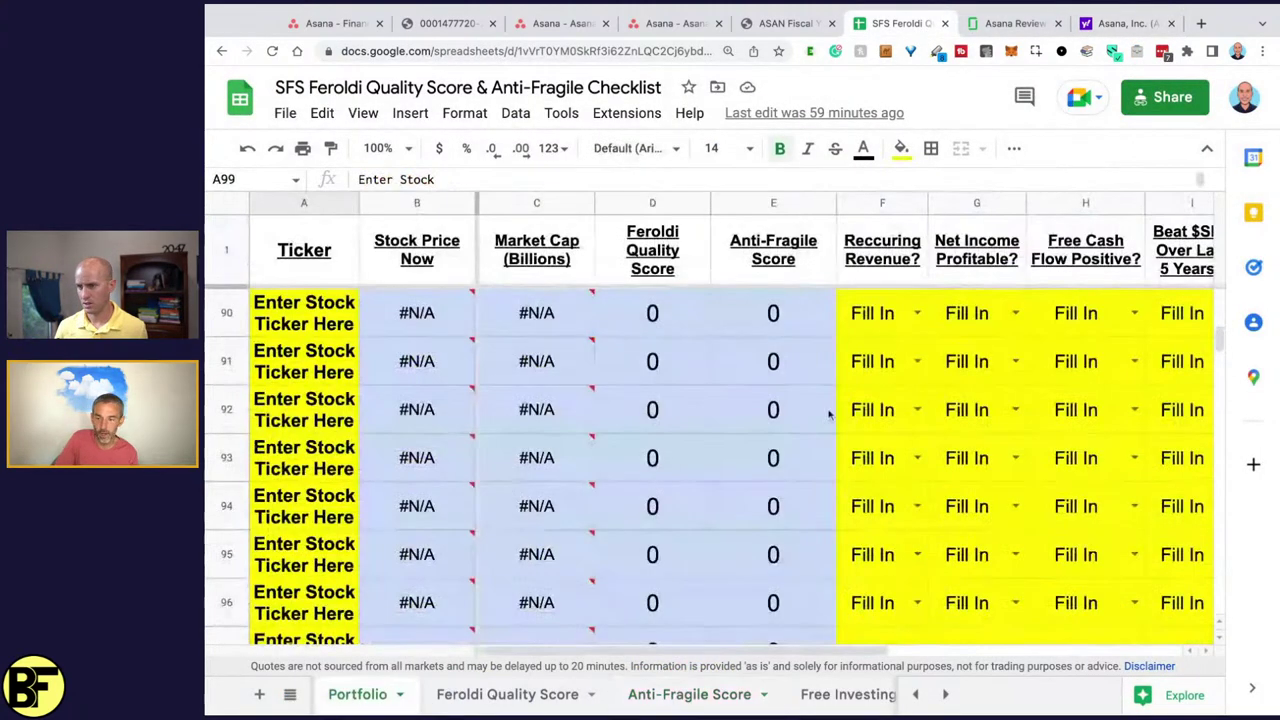
{"action": "left_click", "coordinate": [337, 330]}
{"action": "type", "text": "ASAN"}
{"action": "key", "text": "Return"}
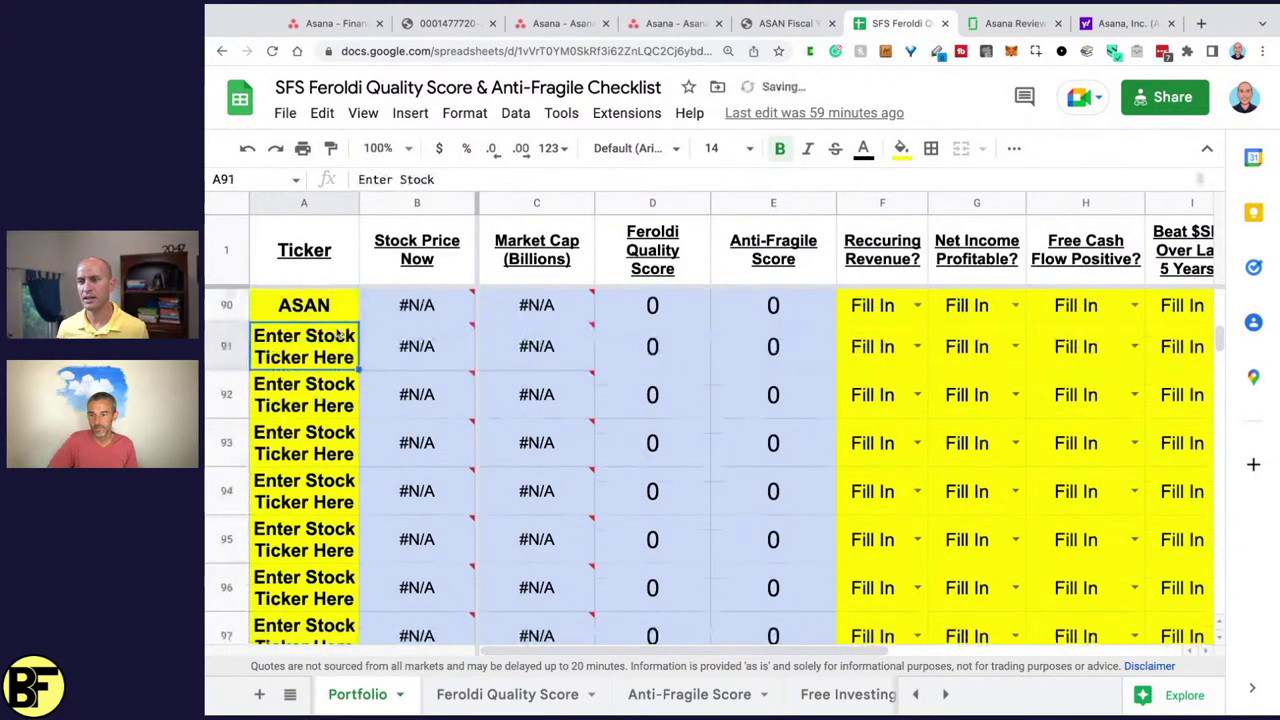
{"action": "left_click", "coordinate": [536, 313]}
{"action": "left_click", "coordinate": [417, 313]}
{"action": "left_click", "coordinate": [536, 305]}
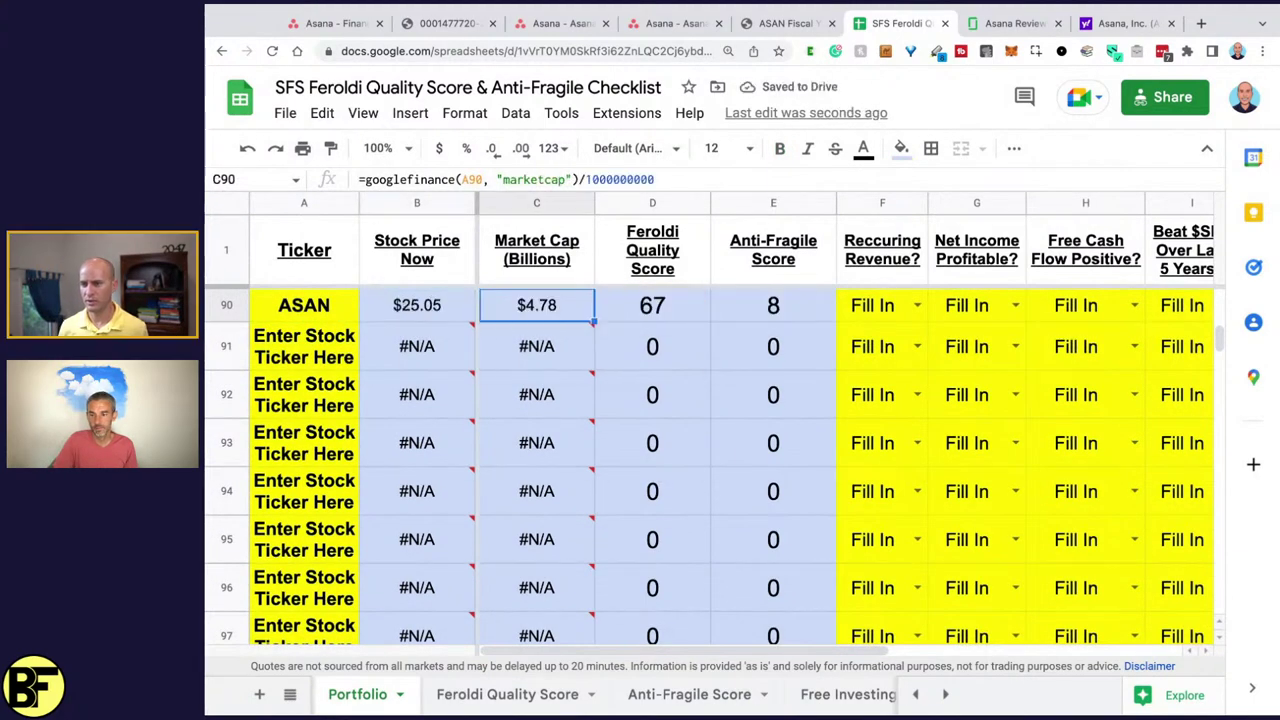
- In row 92 of the Portfolio sheet, set Recurring Revenue to Yes and Net Income Profitable to No
{"action": "key", "text": "Right"}
{"action": "key", "text": "Right"}
{"action": "key", "text": "Down"}
{"action": "key", "text": "Down"}
{"action": "key", "text": "Down"}
{"action": "key", "text": "Down"}
{"action": "key", "text": "Down"}
{"action": "key", "text": "Down"}
{"action": "key", "text": "Down"}
{"action": "key", "text": "Down"}
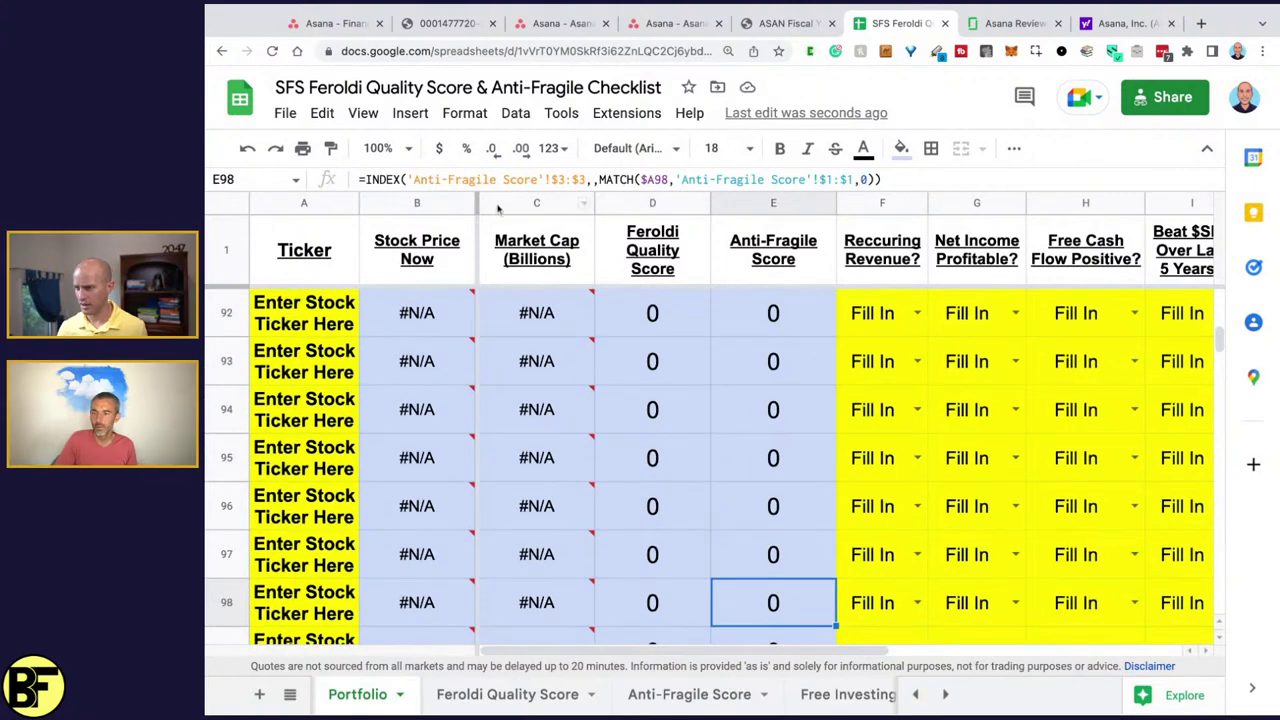
{"action": "left_click", "coordinate": [918, 315]}
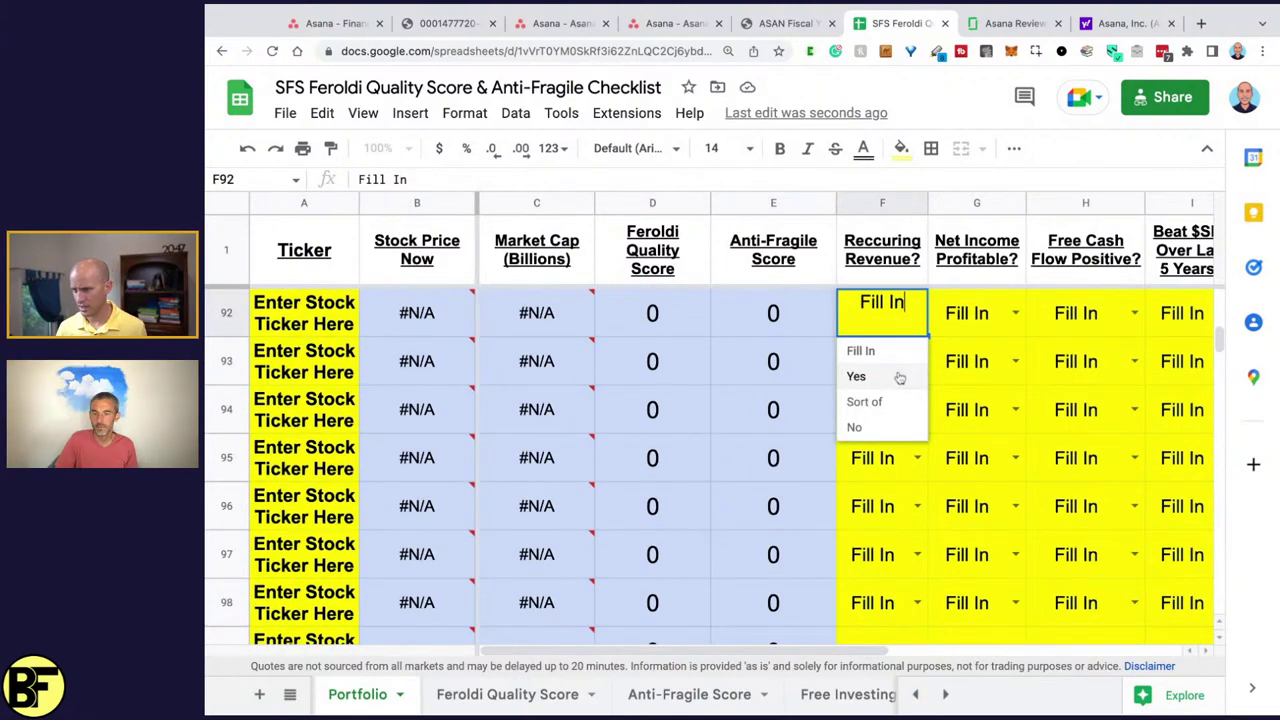
{"action": "left_click", "coordinate": [900, 377]}
{"action": "left_click", "coordinate": [1015, 314]}
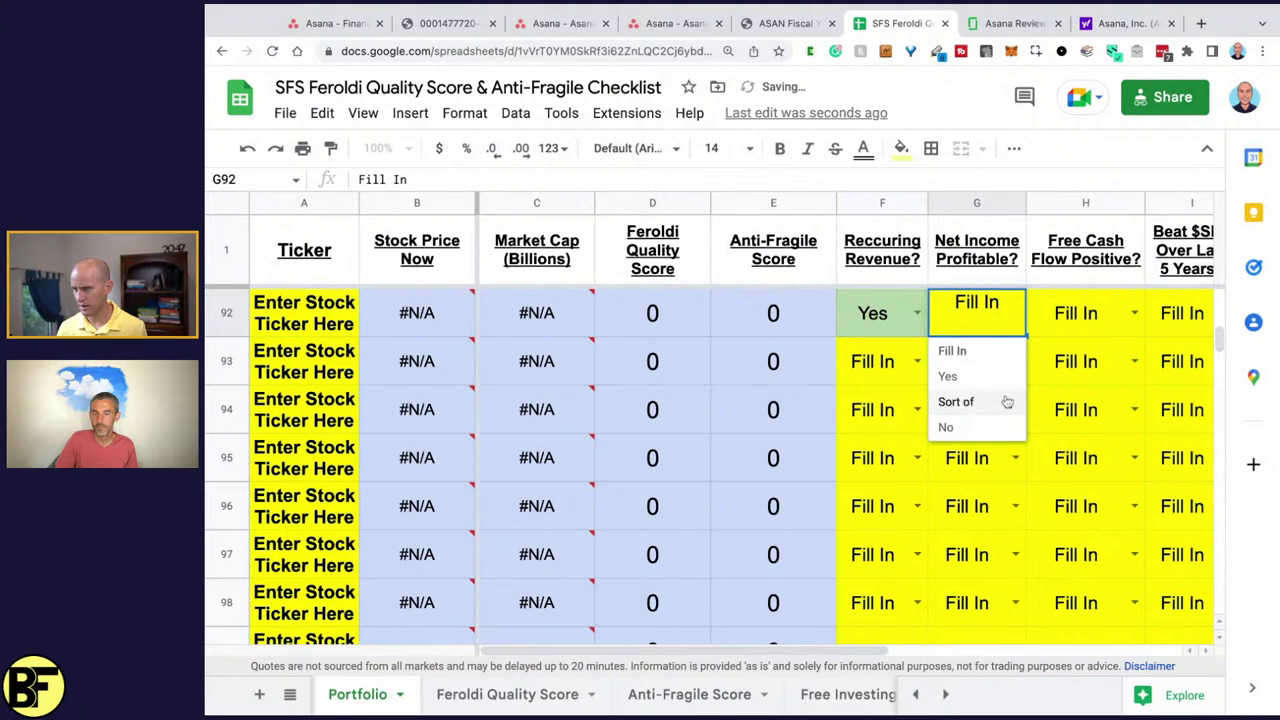
{"action": "left_click", "coordinate": [1000, 427]}
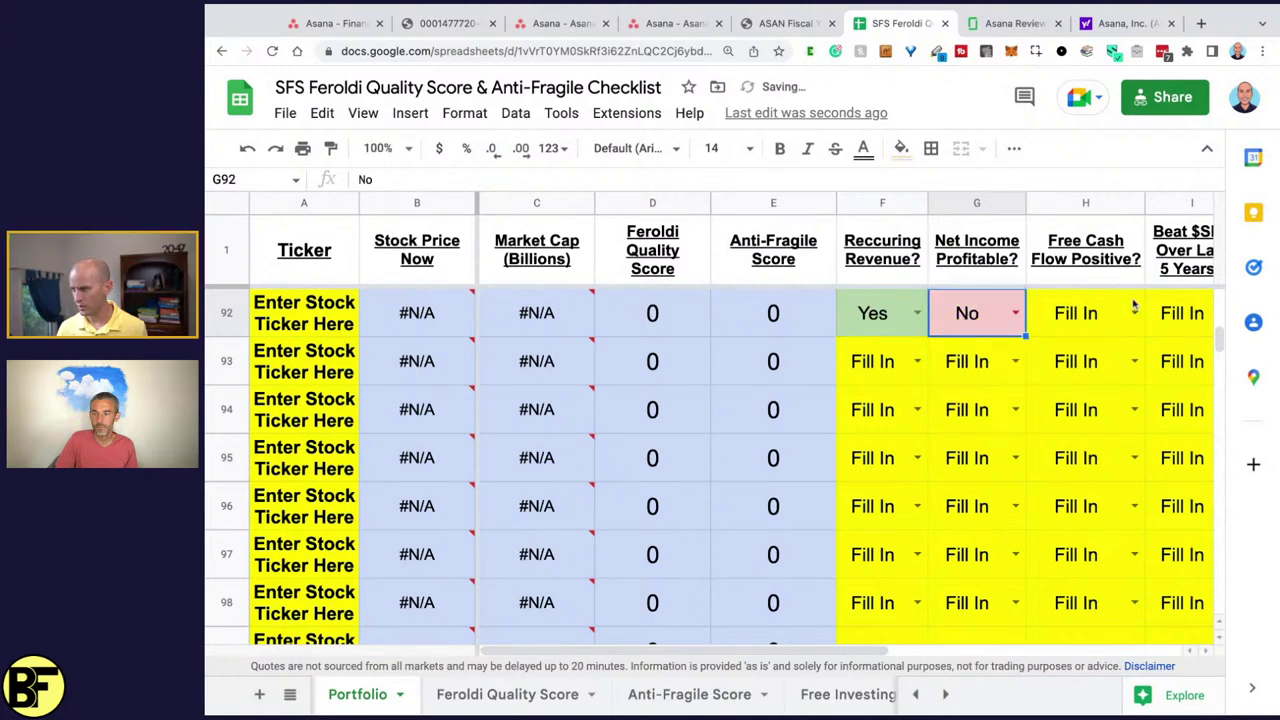
- In row 92, set Free Cash Flow Positive to Sort of and Beat $SPY Over Last 5 Years to No
{"action": "left_click", "coordinate": [1131, 313]}
{"action": "left_click", "coordinate": [1090, 402]}
{"action": "left_click", "coordinate": [1200, 310]}
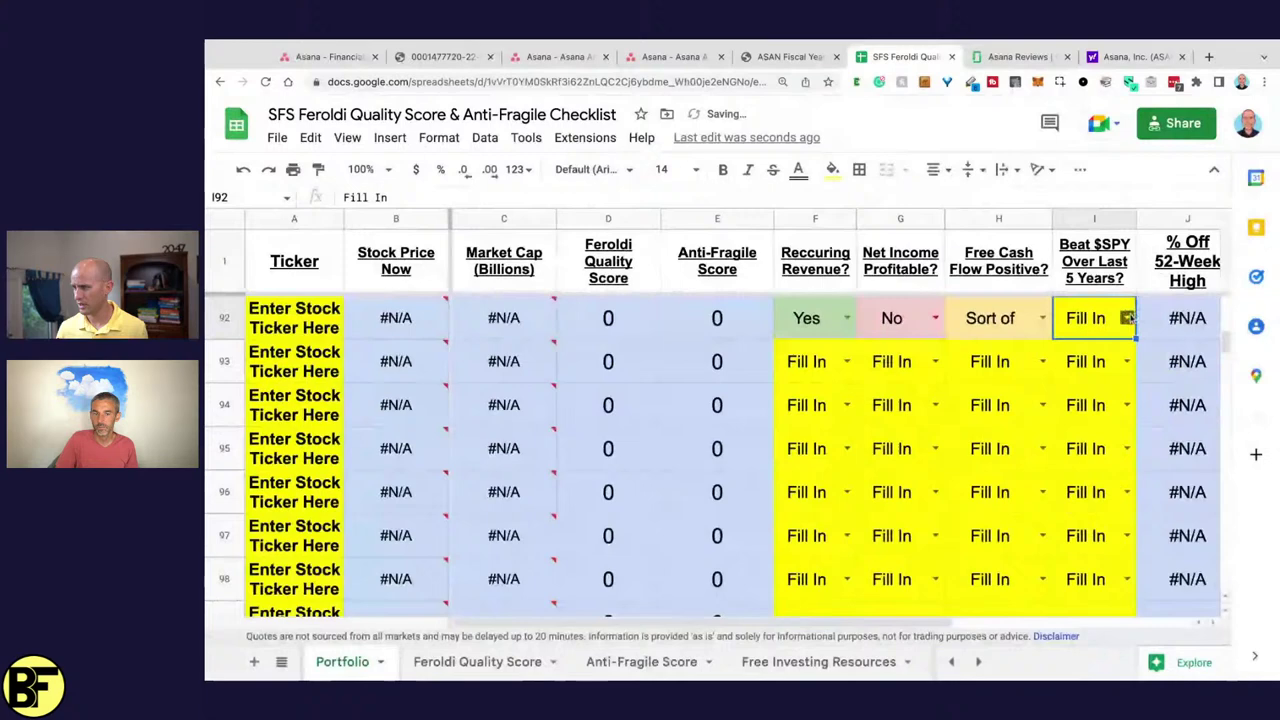
{"action": "left_click", "coordinate": [1227, 313]}
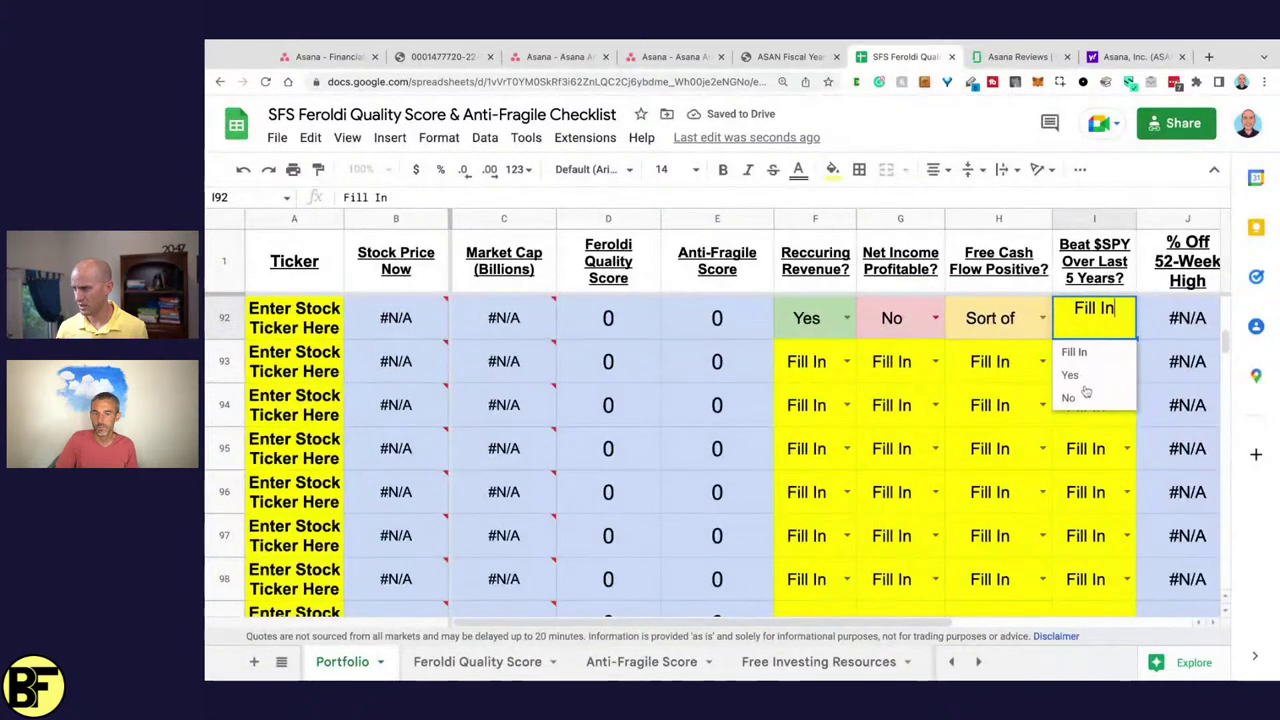
{"action": "left_click", "coordinate": [1181, 400]}
- On the Feroldi Quality Score sheet, enter ASAN as the ticker in CL1 and 09/14/2022 as the date in CL2
{"action": "left_click", "coordinate": [477, 661]}
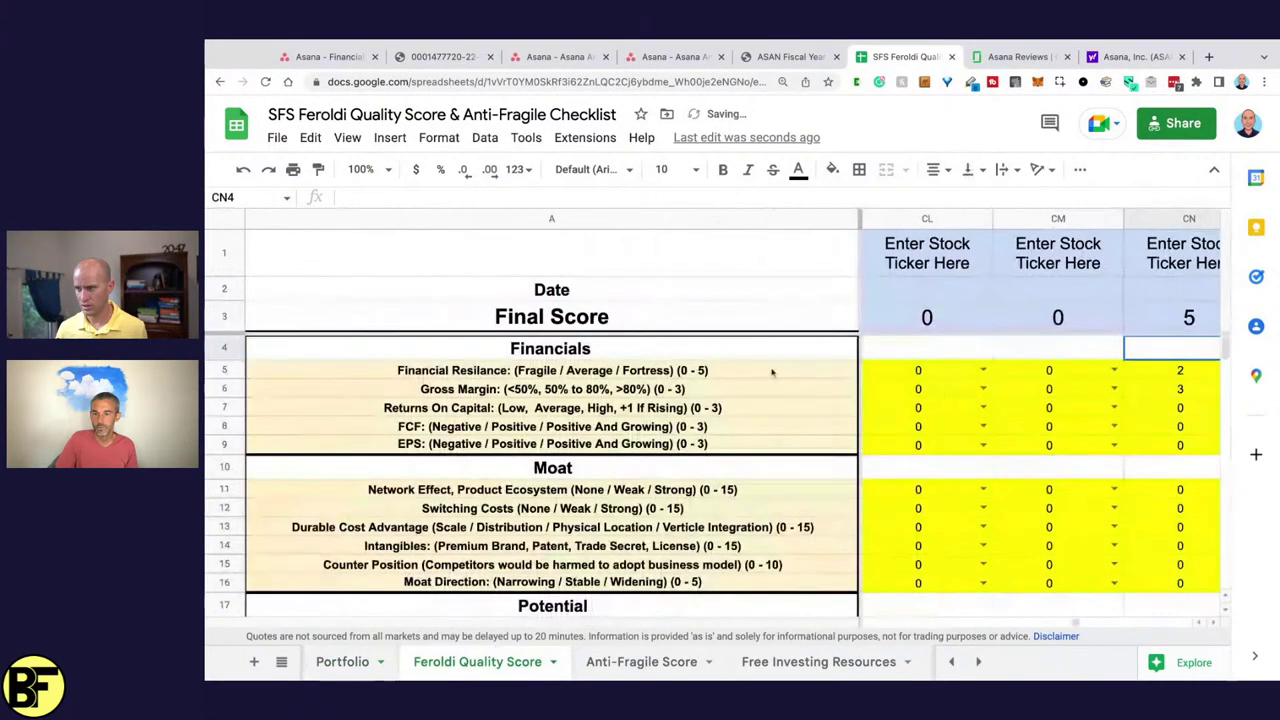
{"action": "left_click", "coordinate": [980, 270]}
{"action": "type", "text": "ASAN"}
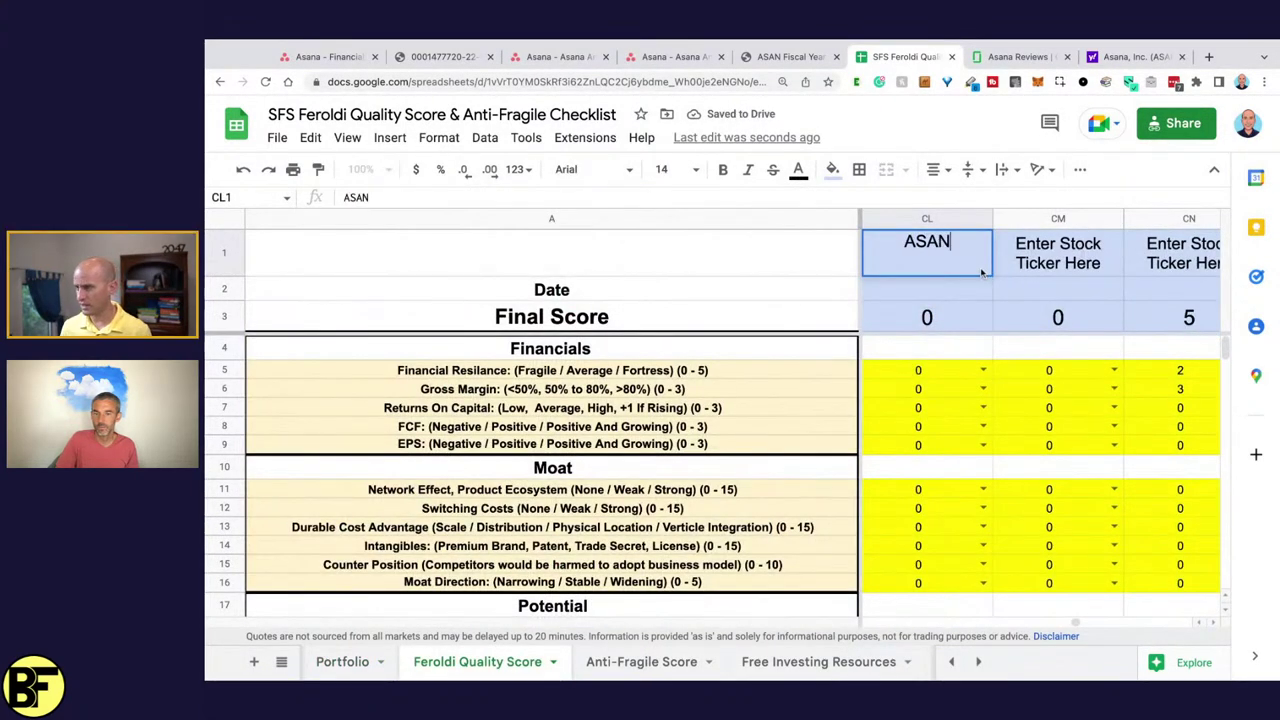
{"action": "key", "text": "Return"}
{"action": "type", "text": "09/"}
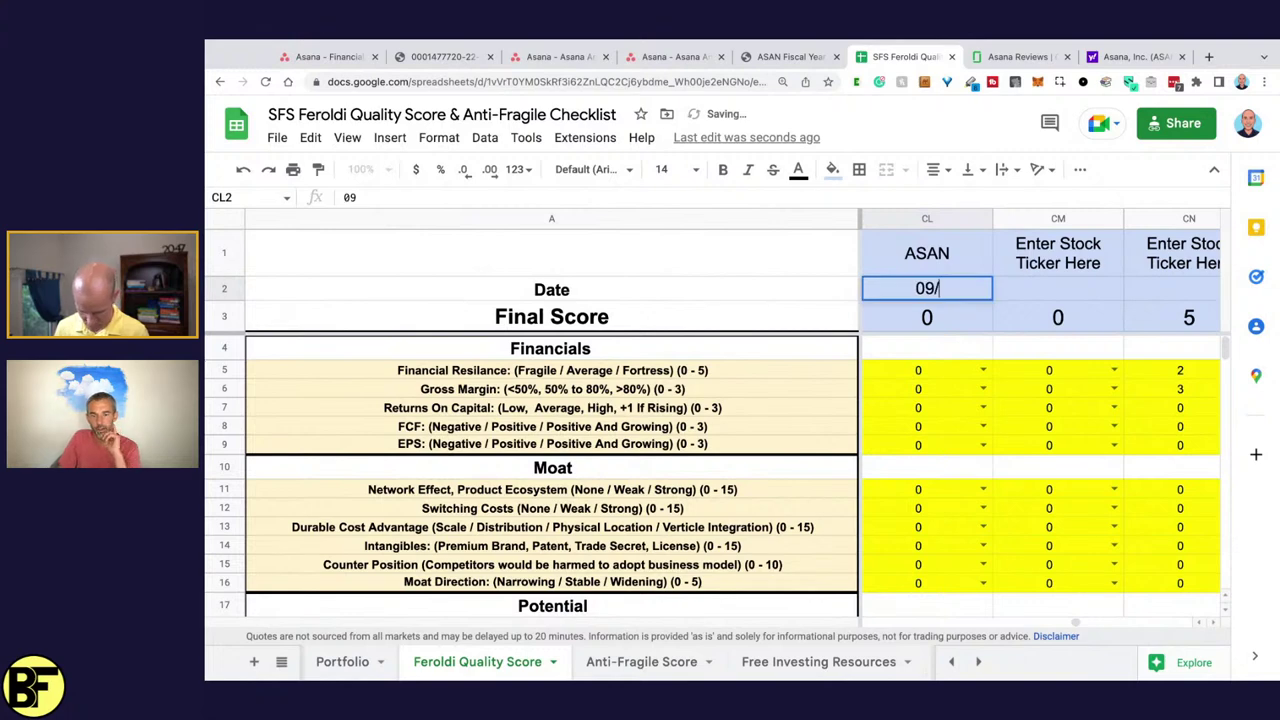
{"action": "type", "text": "14/2022"}
{"action": "key", "text": "Return"}
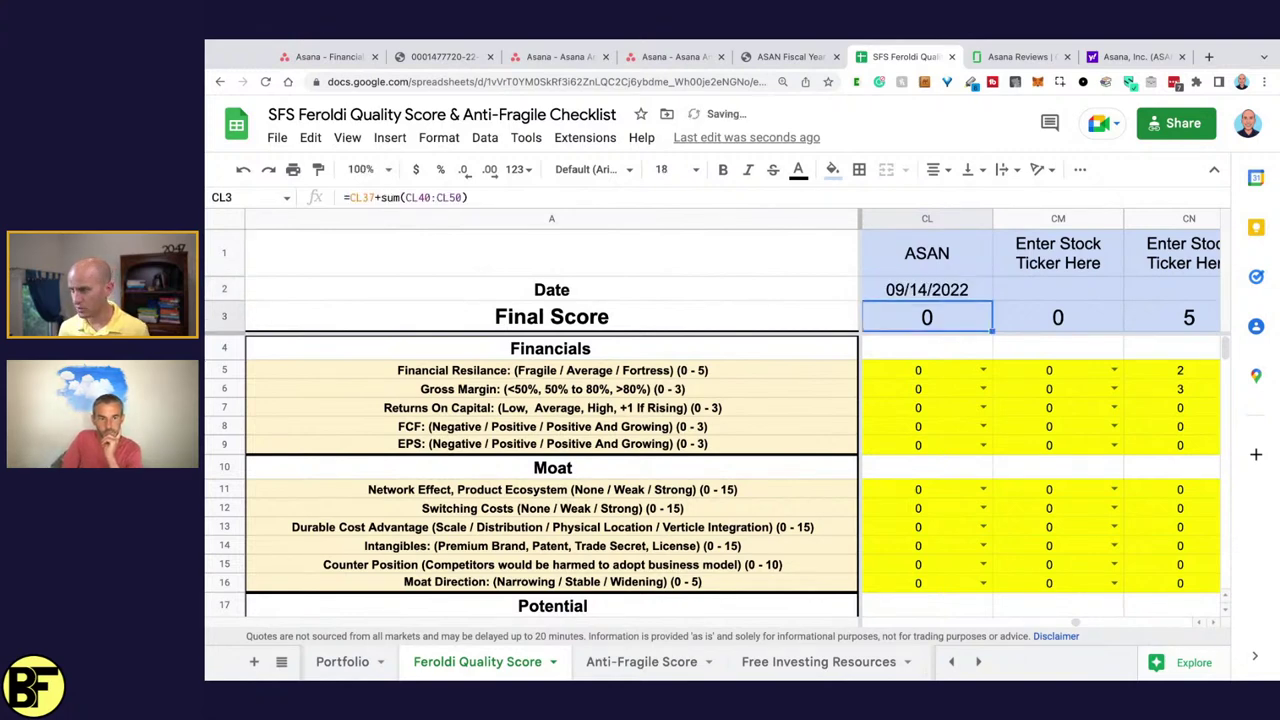
- In the ASAN column, score Financial Resilience 5 and Gross Margin 3
{"action": "left_click", "coordinate": [967, 377]}
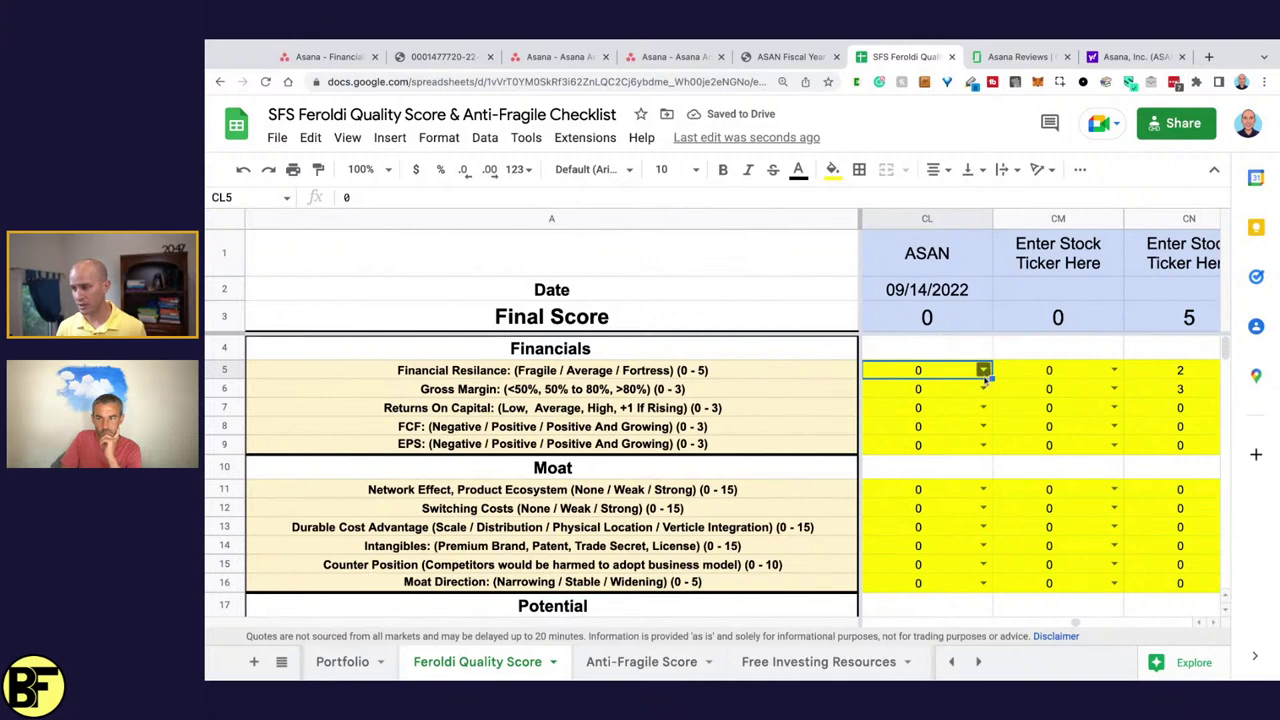
{"action": "left_click", "coordinate": [983, 370]}
{"action": "left_click", "coordinate": [876, 506]}
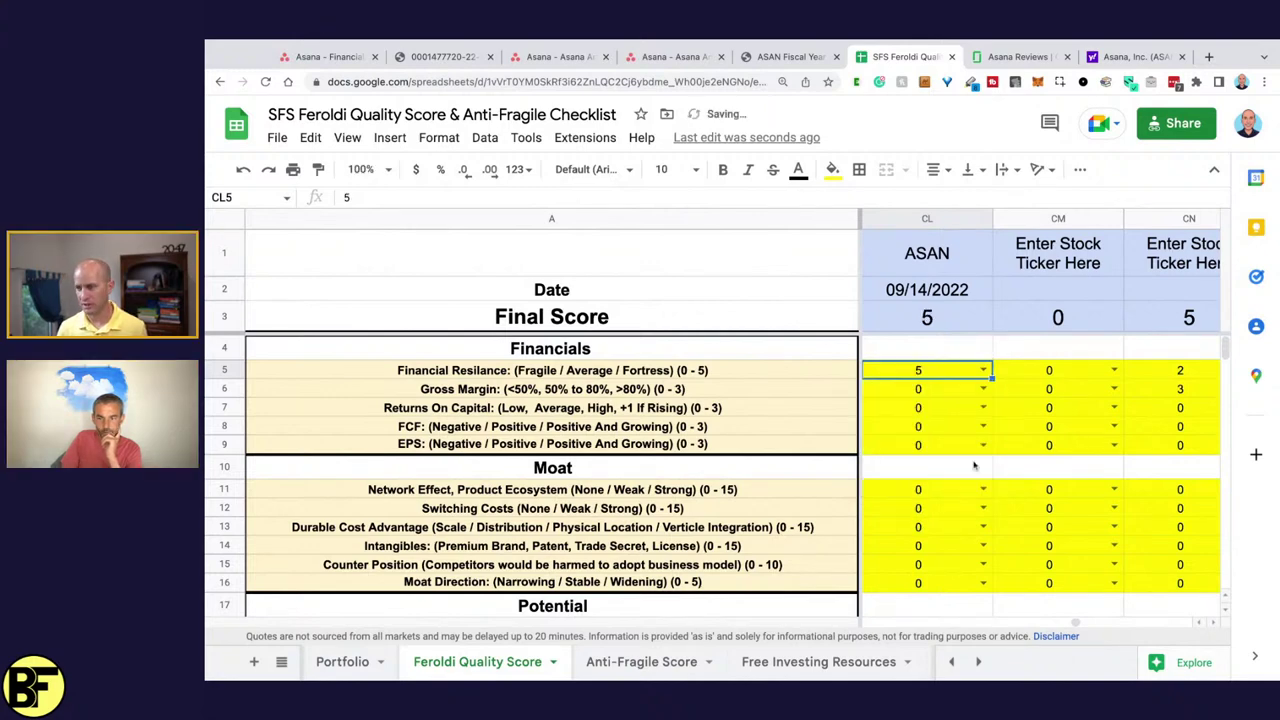
{"action": "left_click", "coordinate": [984, 390]}
{"action": "left_click", "coordinate": [953, 482]}
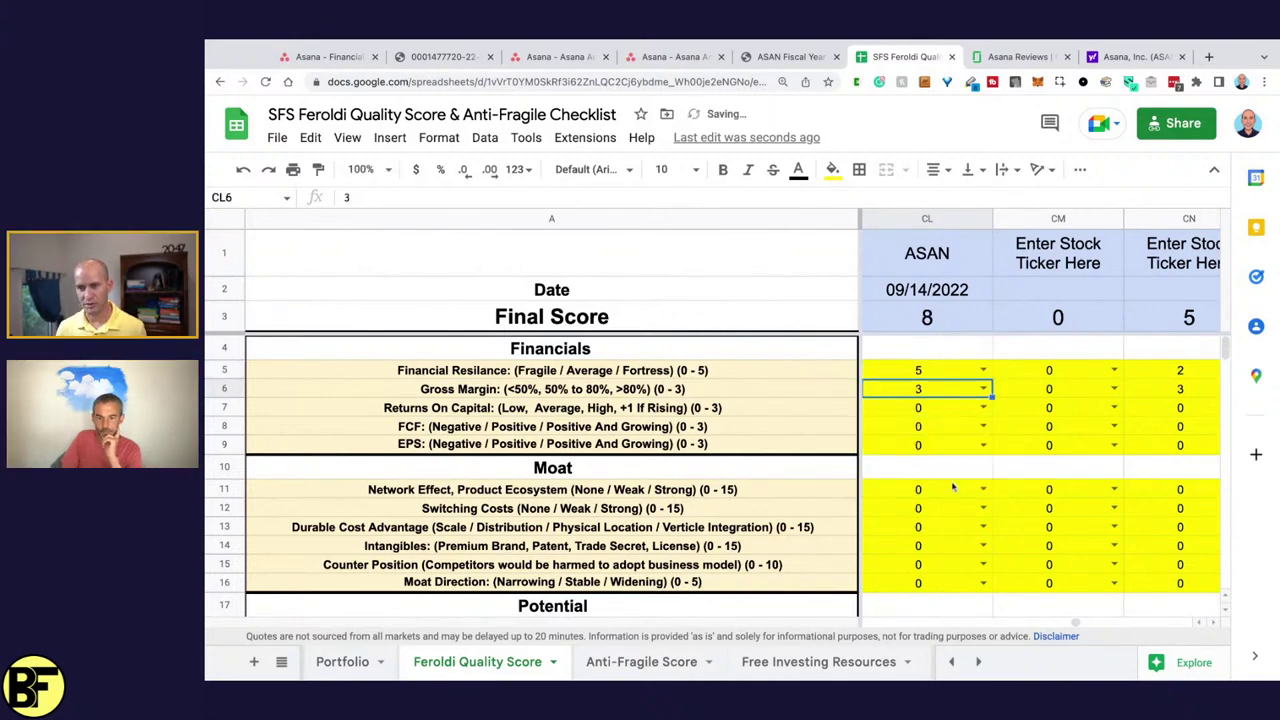
- In the ASAN column, go through the Financials and Moat rows and score Switching Costs 10
{"action": "left_click", "coordinate": [959, 410]}
{"action": "key", "text": "Down"}
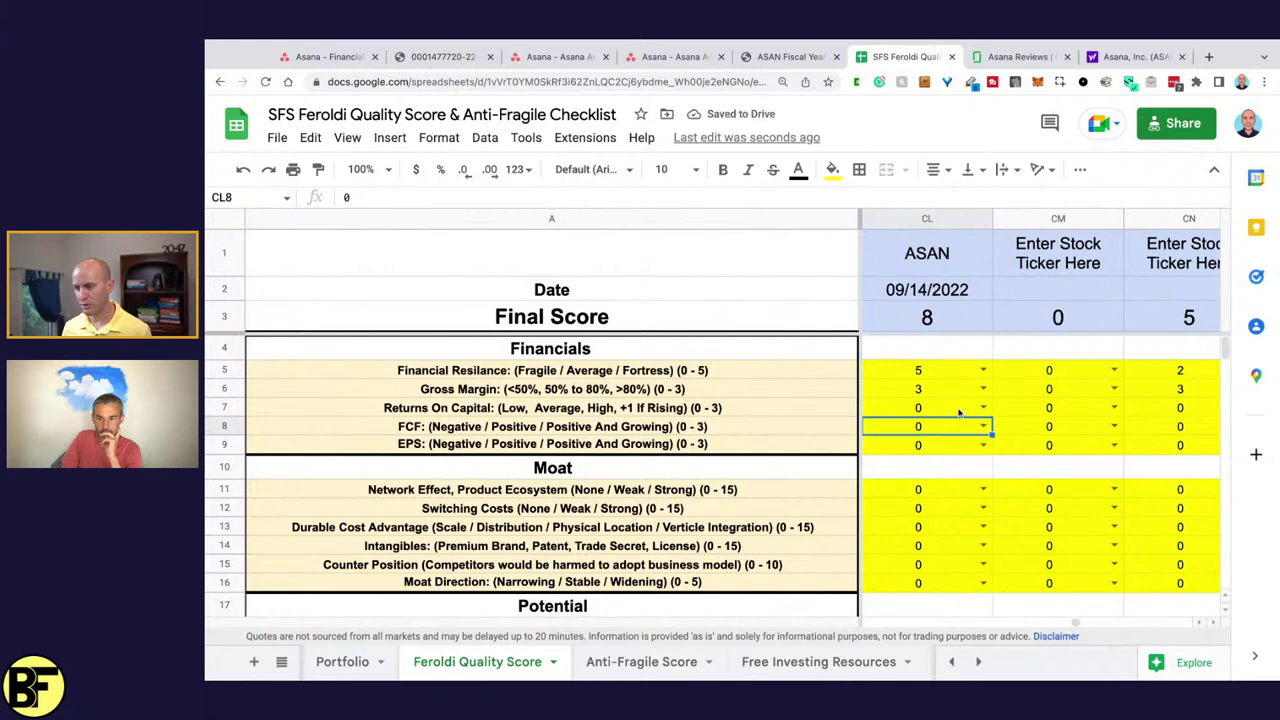
{"action": "key", "text": "Down"}
{"action": "key", "text": "Down"}
{"action": "key", "text": "Down"}
{"action": "key", "text": "Down"}
{"action": "key", "text": "Down"}
{"action": "key", "text": "Down"}
{"action": "key", "text": "Down"}
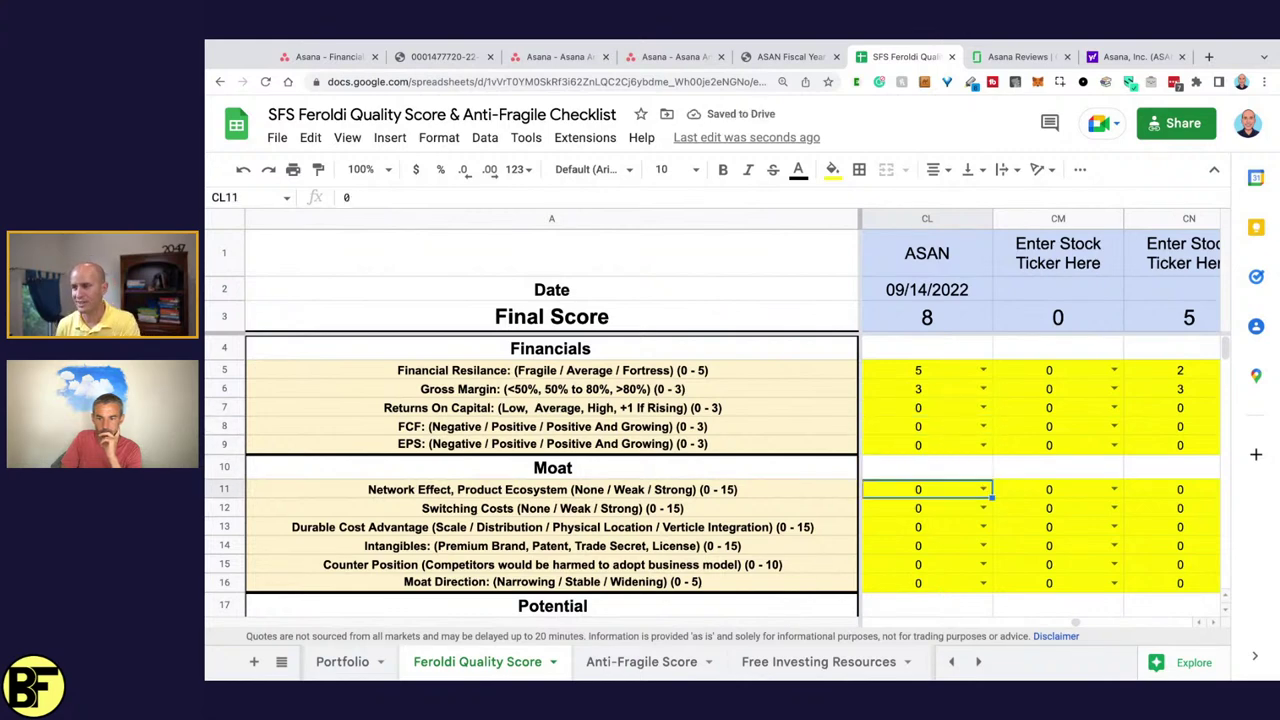
{"action": "key", "text": "Down"}
{"action": "key", "text": "Down"}
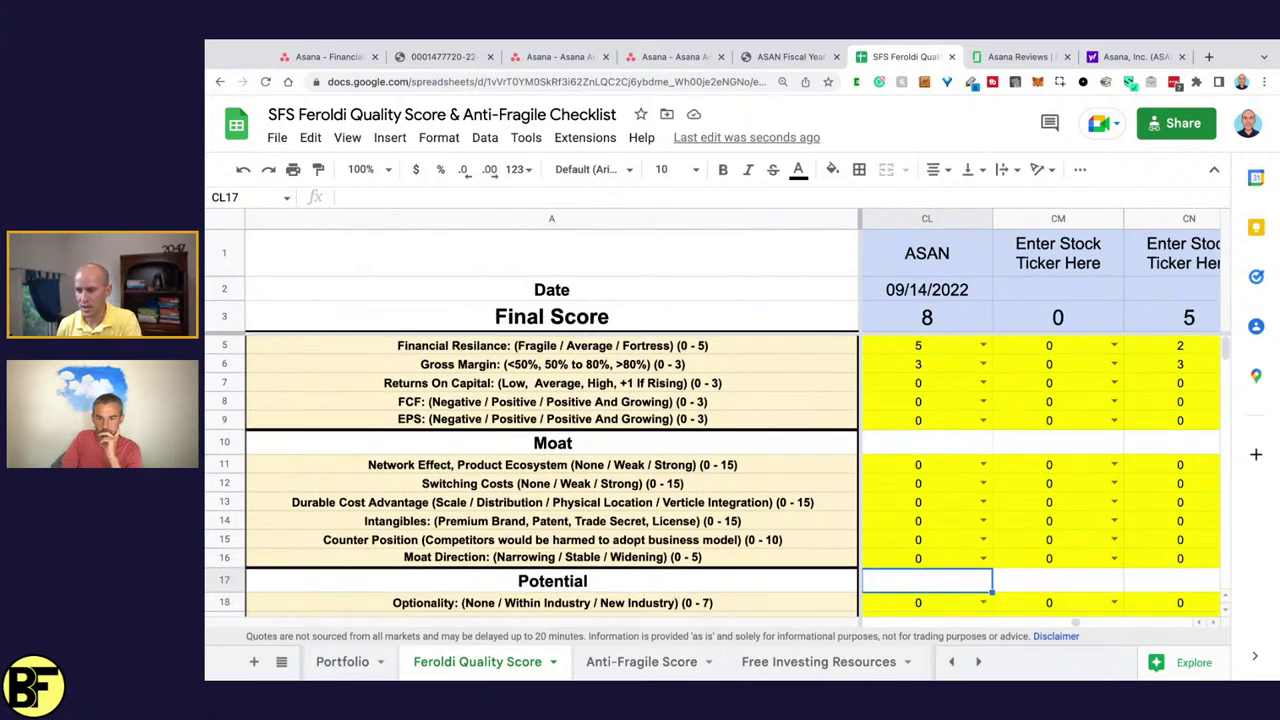
{"action": "left_click", "coordinate": [917, 466]}
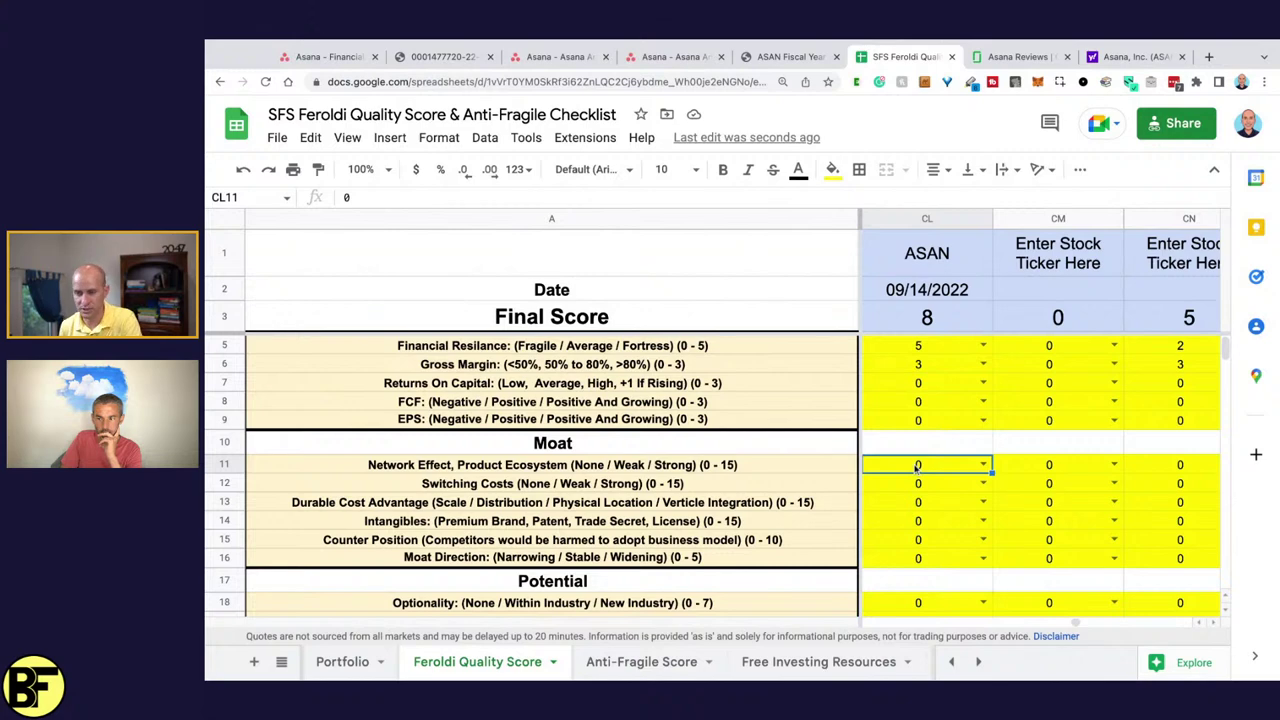
{"action": "key", "text": "Down"}
{"action": "left_click", "coordinate": [983, 483]}
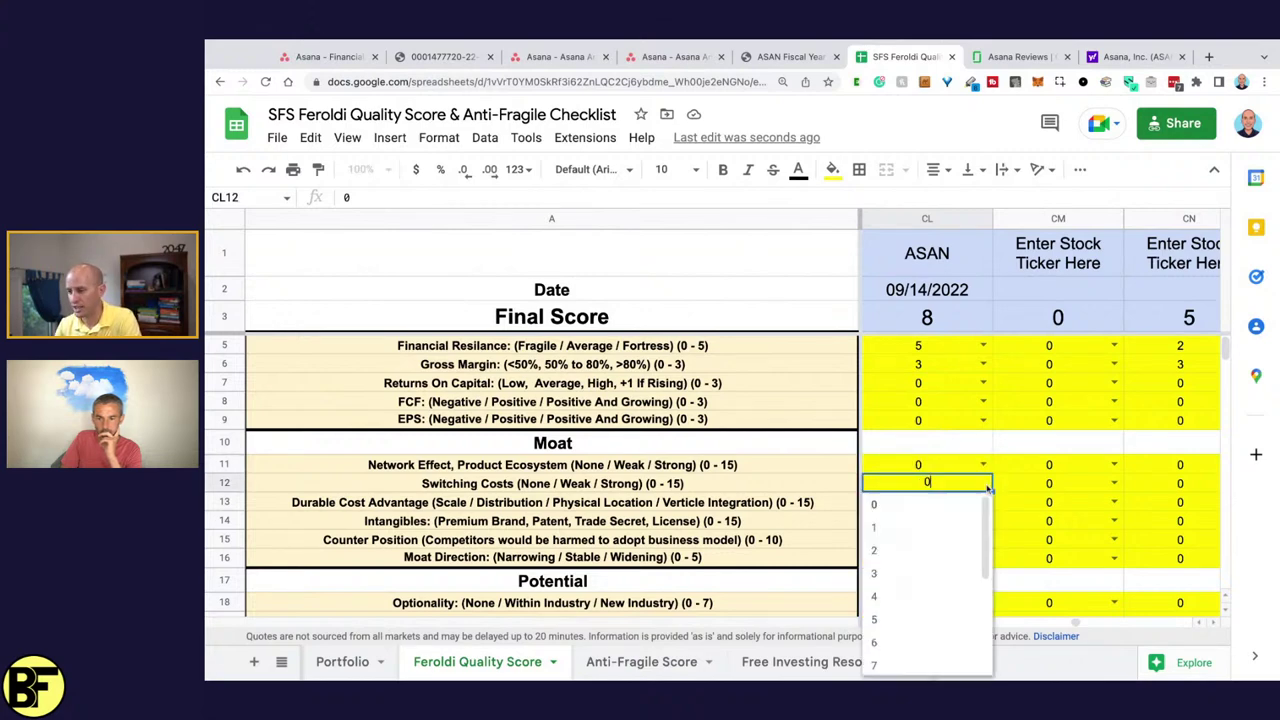
{"action": "scroll", "coordinate": [930, 637], "scroll_direction": "down", "scroll_amount": 2}
{"action": "left_click", "coordinate": [936, 615]}
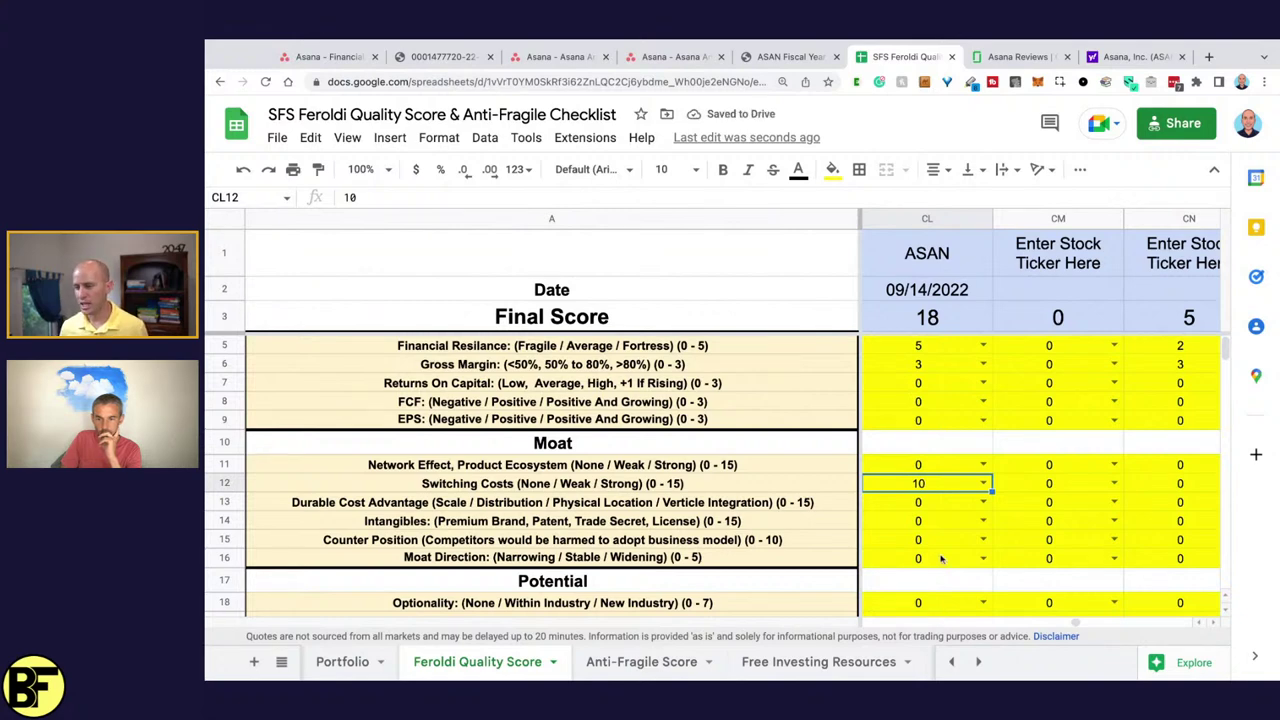
- In the ASAN column, score Intangibles 3
{"action": "key", "text": "Down"}
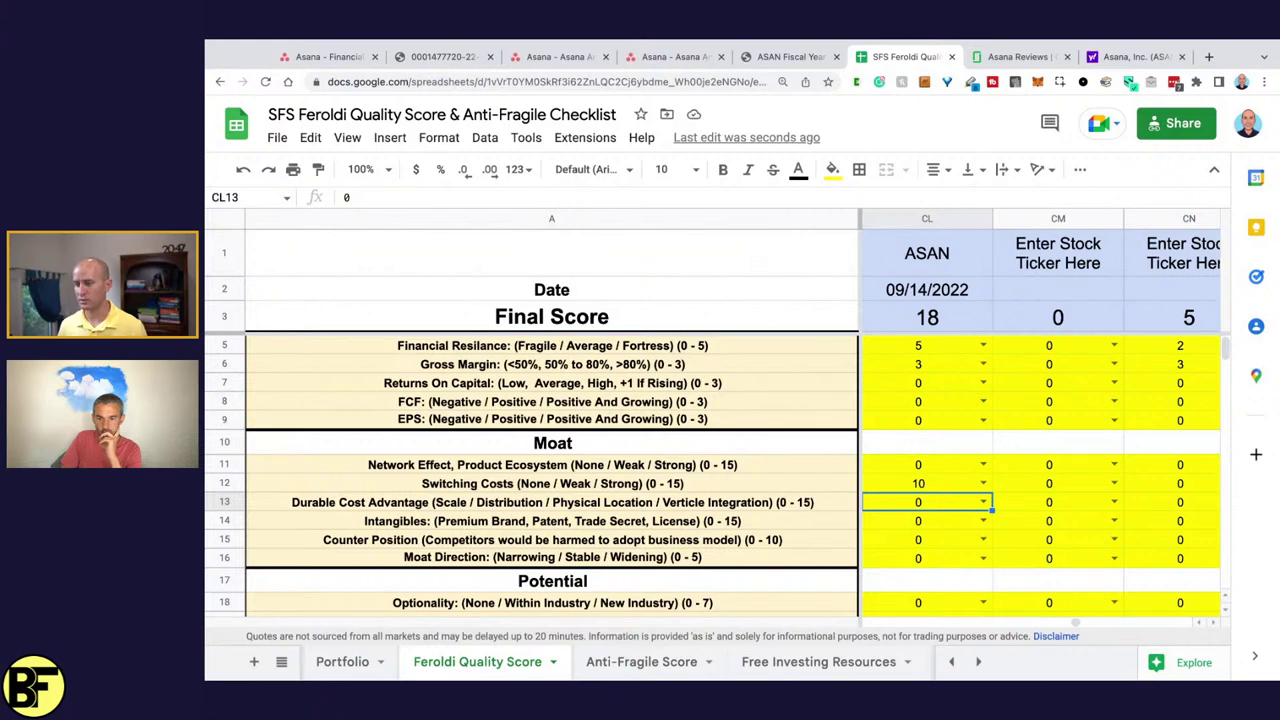
{"action": "key", "text": "Down"}
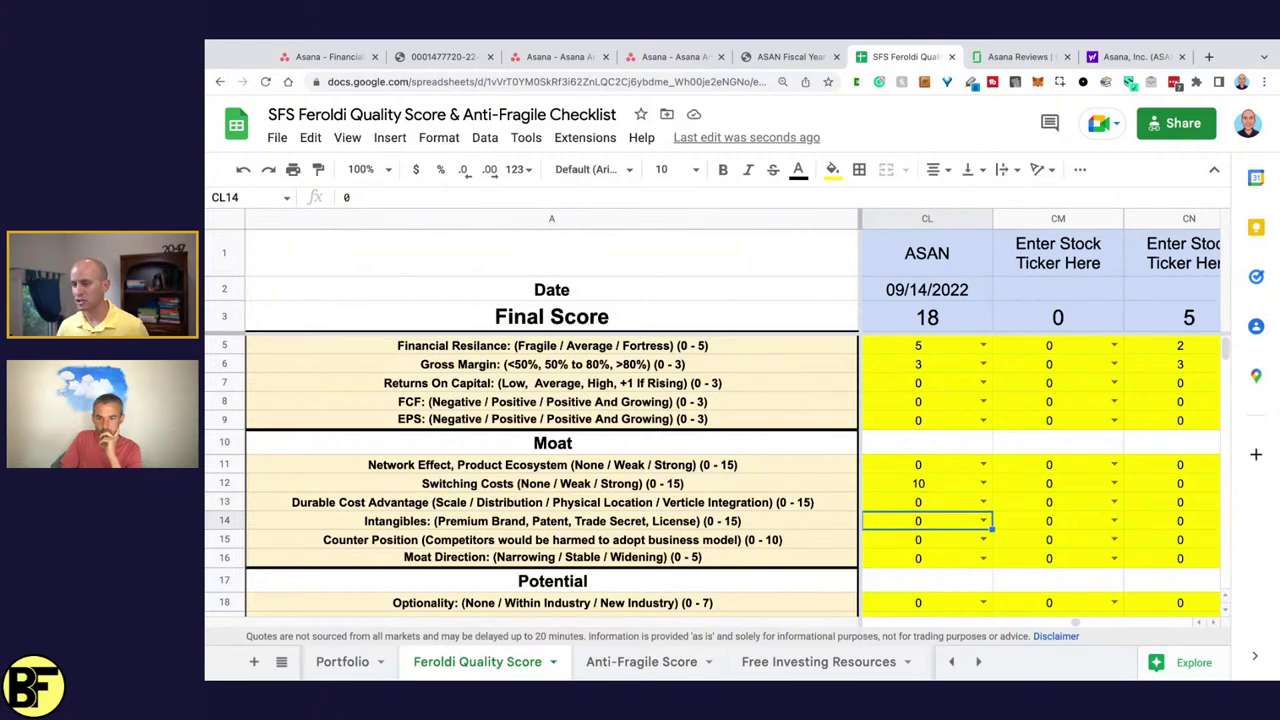
{"action": "left_click", "coordinate": [984, 523]}
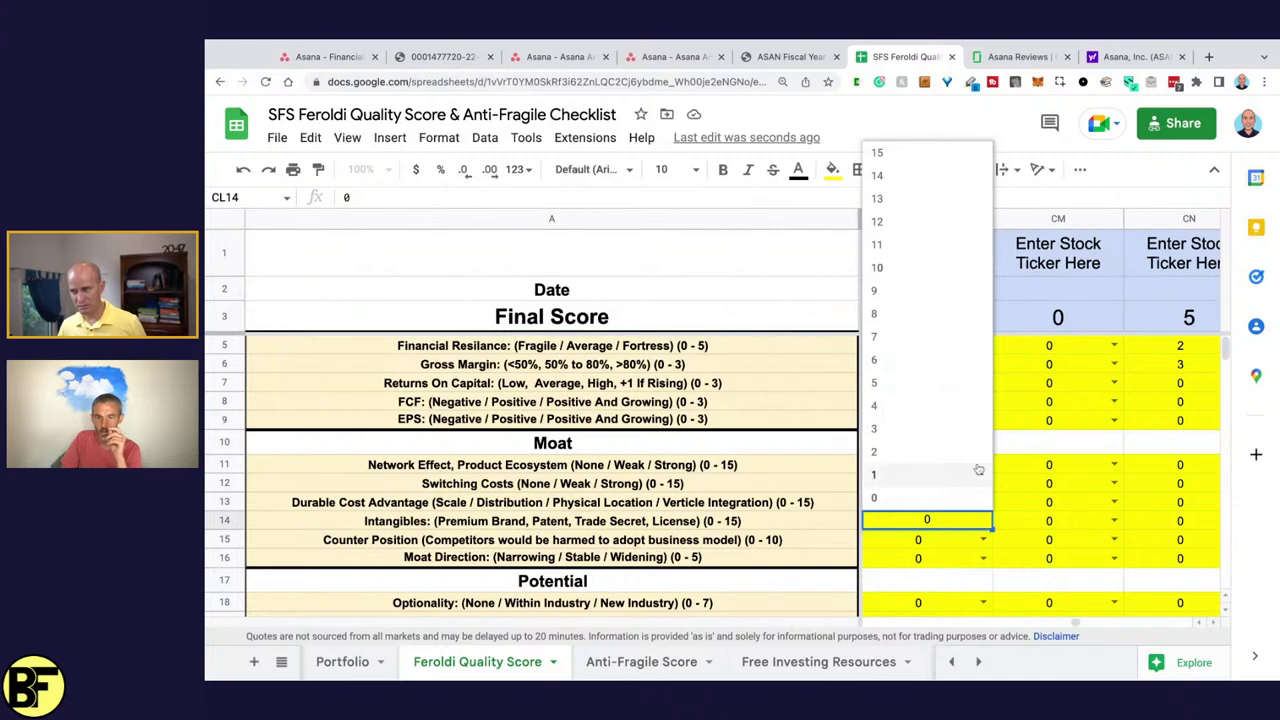
{"action": "left_click", "coordinate": [978, 433]}
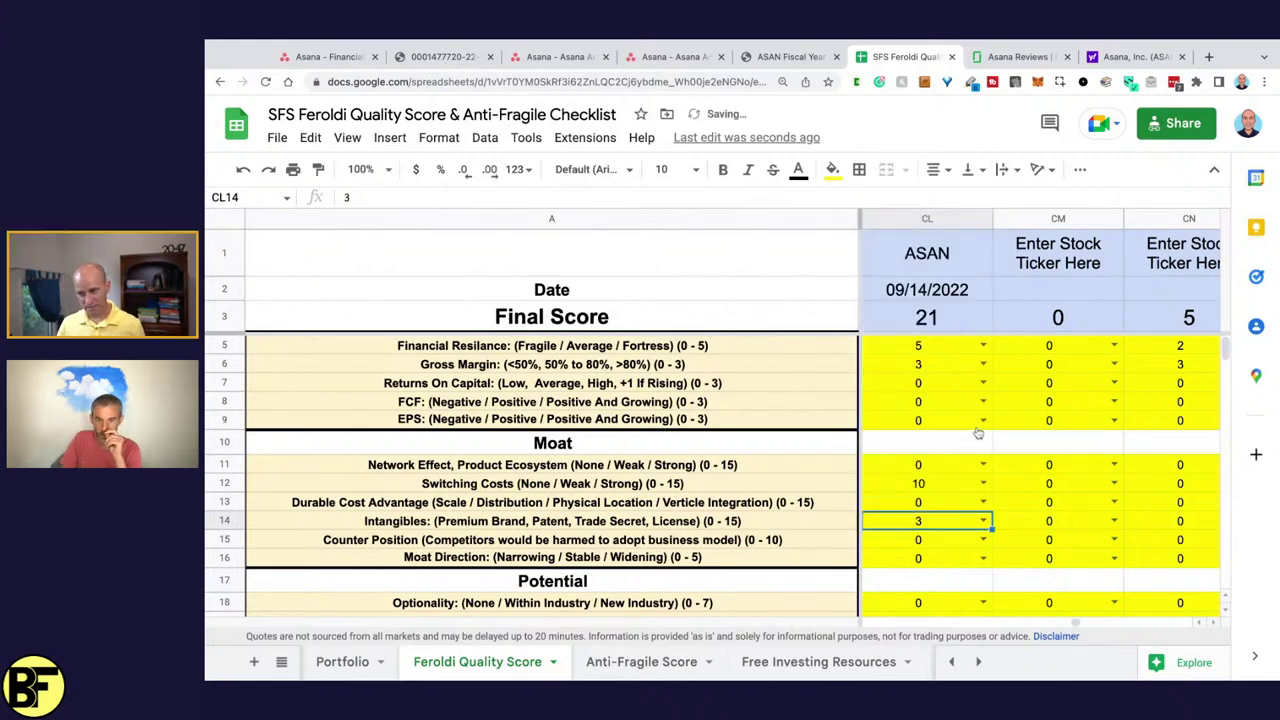
- In the ASAN column, score Moat Direction 5
{"action": "left_click", "coordinate": [940, 564]}
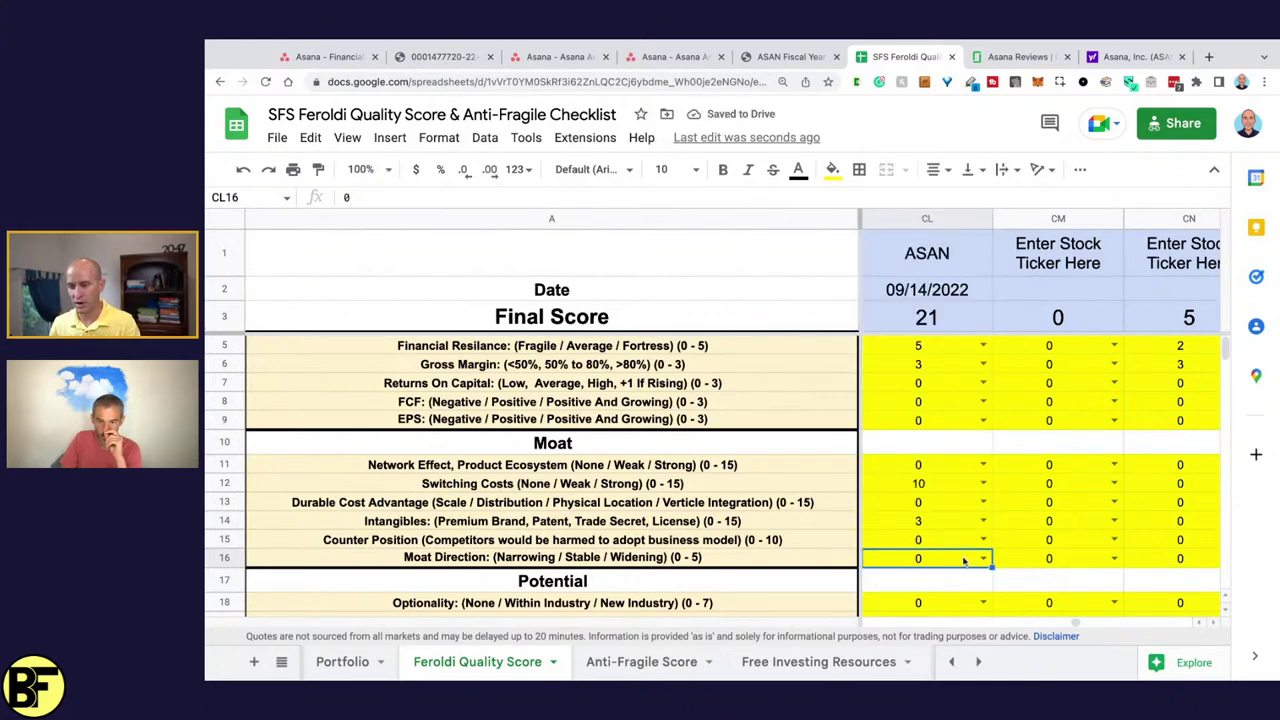
{"action": "left_click", "coordinate": [983, 560]}
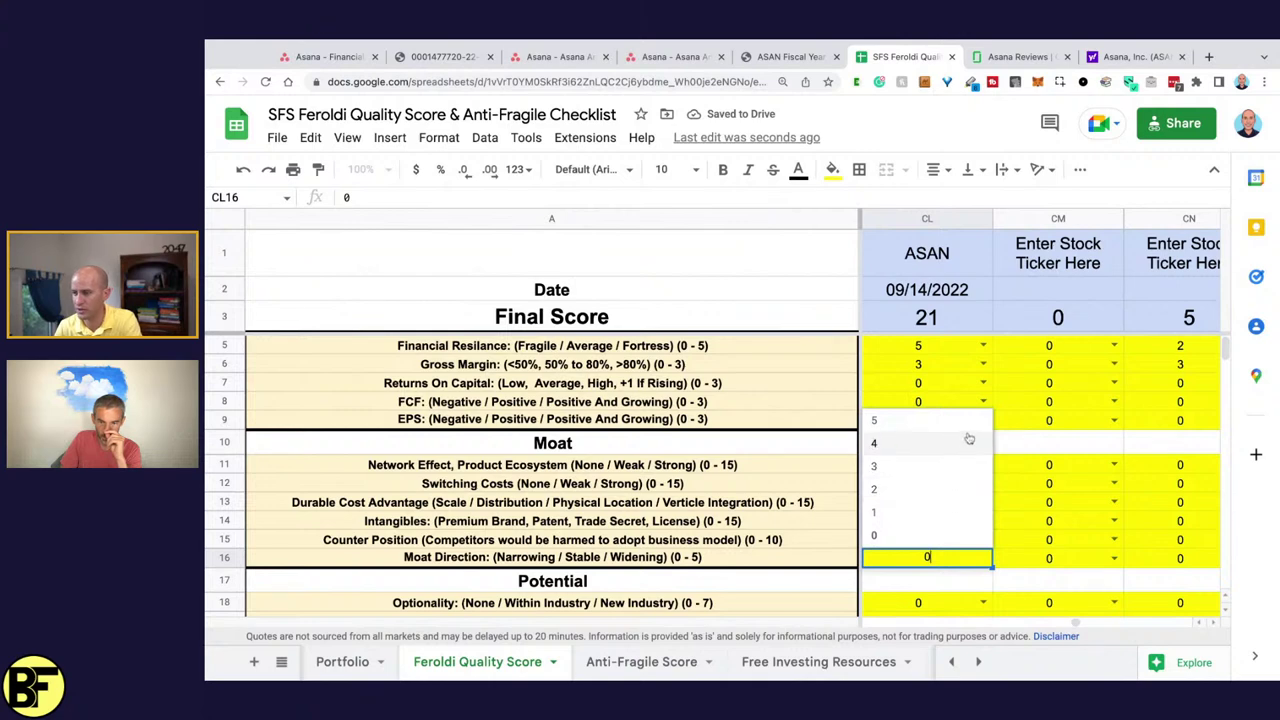
{"action": "left_click", "coordinate": [968, 430]}
- Select the ASAN moat scores from Network Effect to Moat Direction, CL11:CL16, to check their sum
{"action": "left_click", "coordinate": [944, 462]}
{"action": "key", "text": "shift+Down"}
{"action": "key", "text": "shift+Down"}
{"action": "key", "text": "shift+Down"}
{"action": "key", "text": "shift+Down"}
{"action": "key", "text": "shift+Down"}
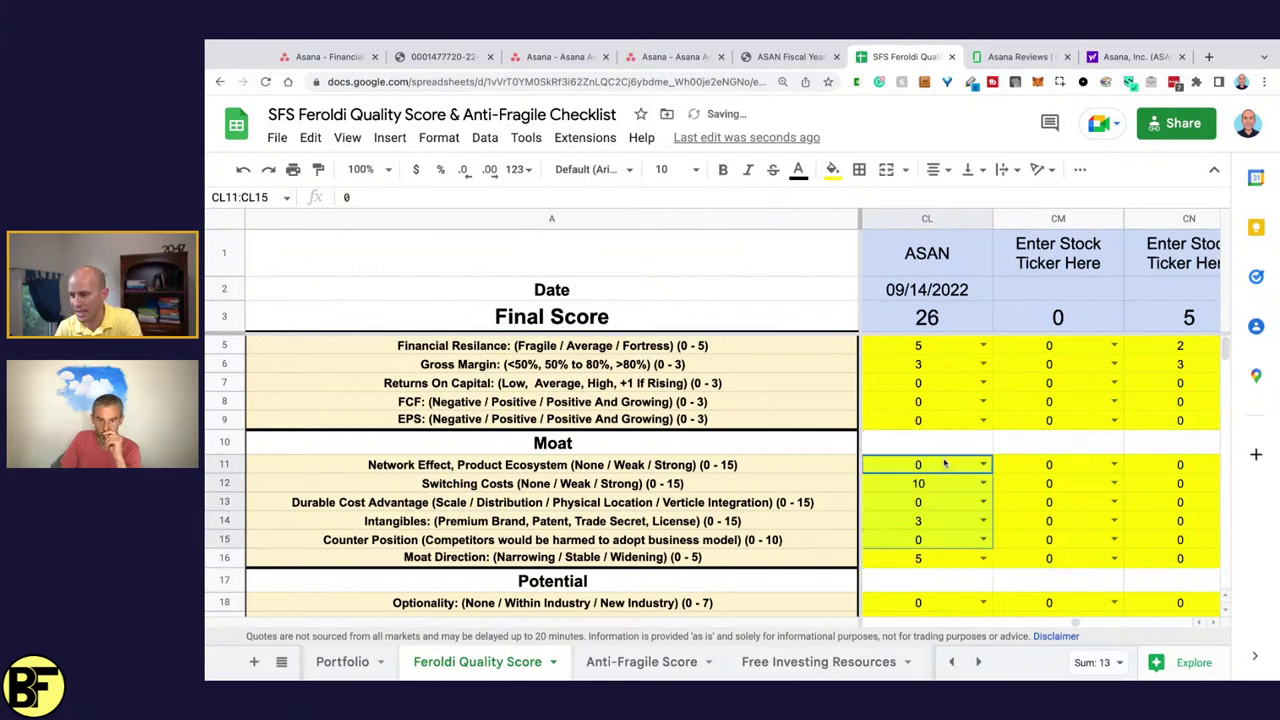
- Change the ASAN score for Intangibles to 2
{"action": "scroll", "coordinate": [952, 450], "scroll_direction": "down", "scroll_amount": 3}
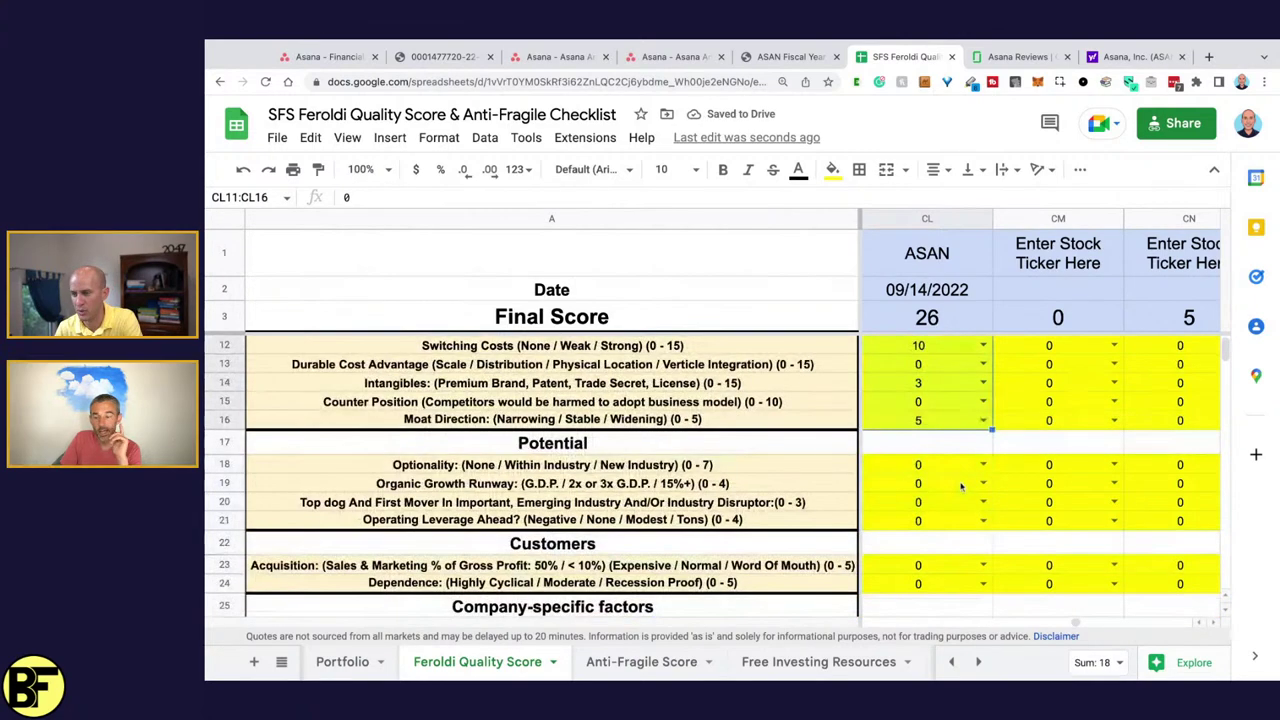
{"action": "left_click", "coordinate": [960, 441]}
{"action": "scroll", "coordinate": [959, 444], "scroll_direction": "down", "scroll_amount": 1}
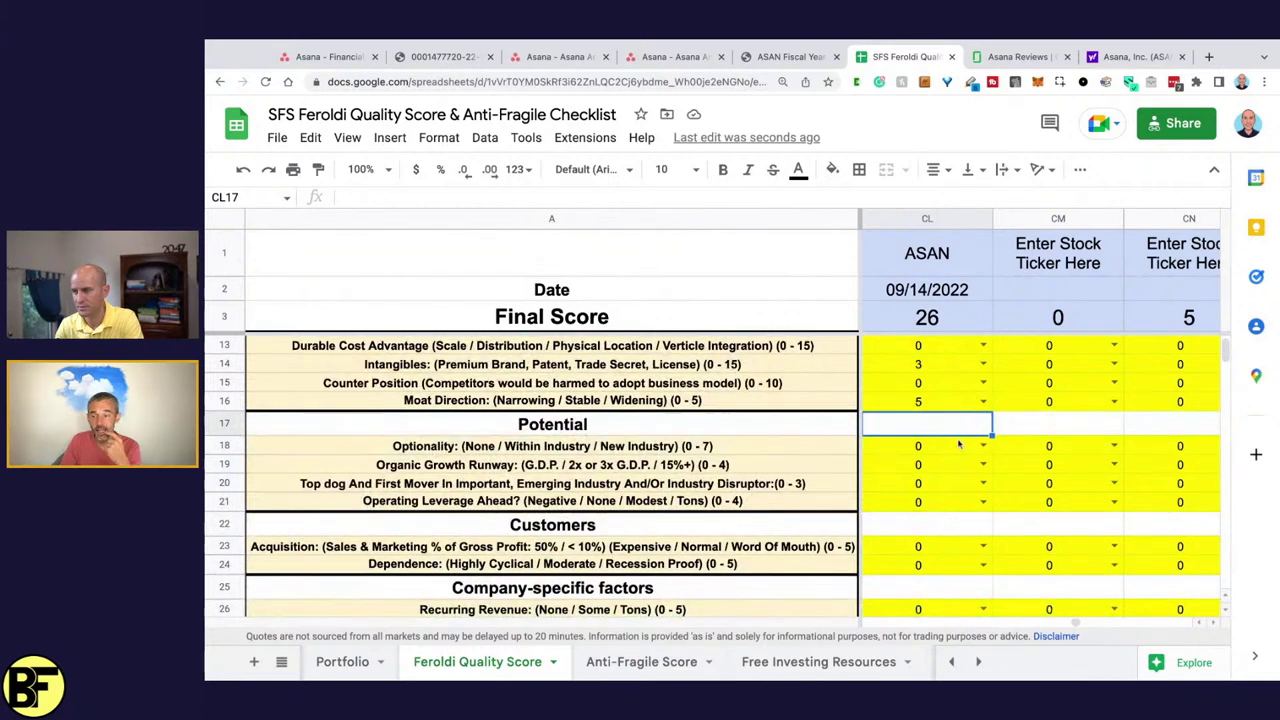
{"action": "scroll", "coordinate": [958, 447], "scroll_direction": "down", "scroll_amount": 1}
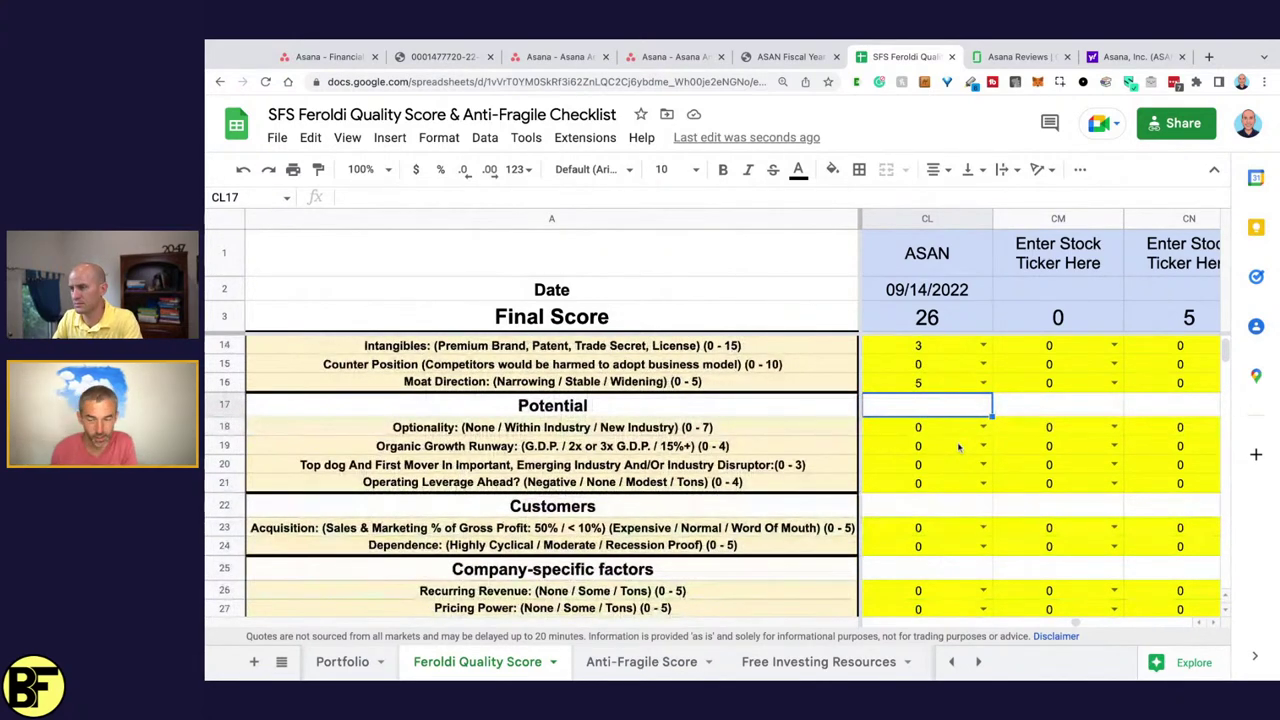
{"action": "left_click", "coordinate": [983, 345]}
{"action": "left_click", "coordinate": [951, 412]}
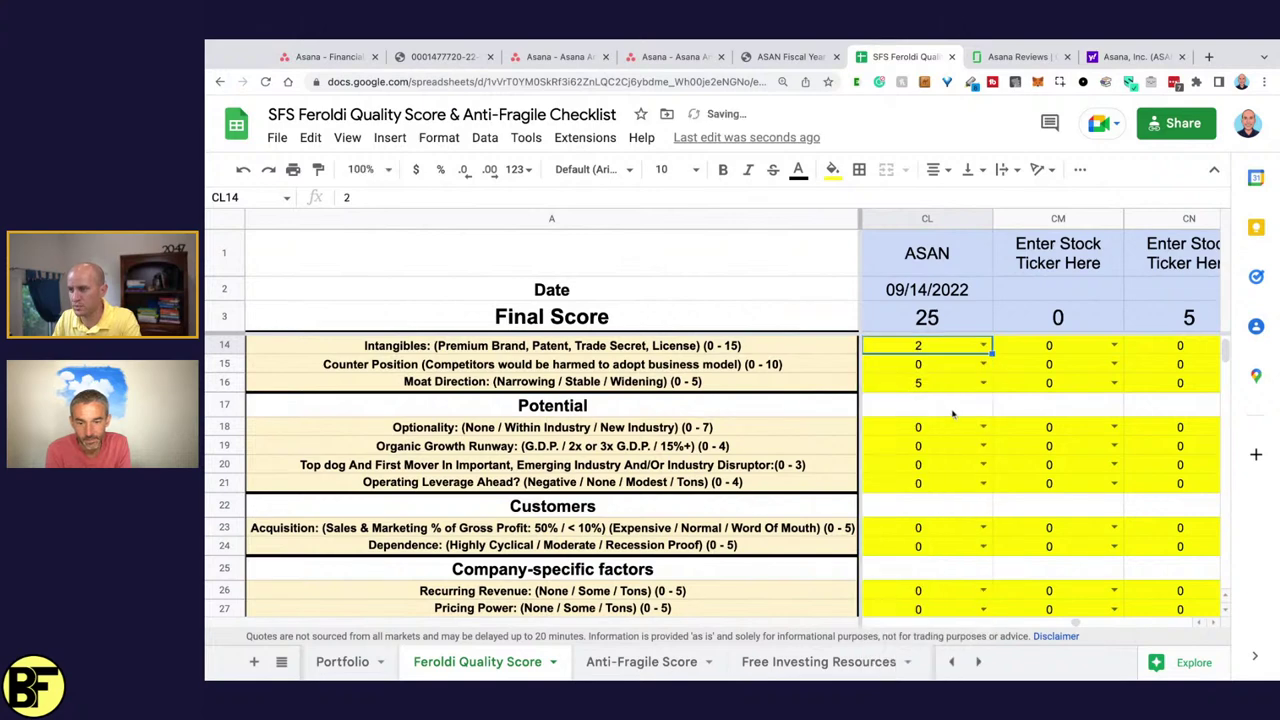
- In the ASAN column, score Optionality 4 and Organic Growth Runway 4
{"action": "left_click", "coordinate": [980, 446]}
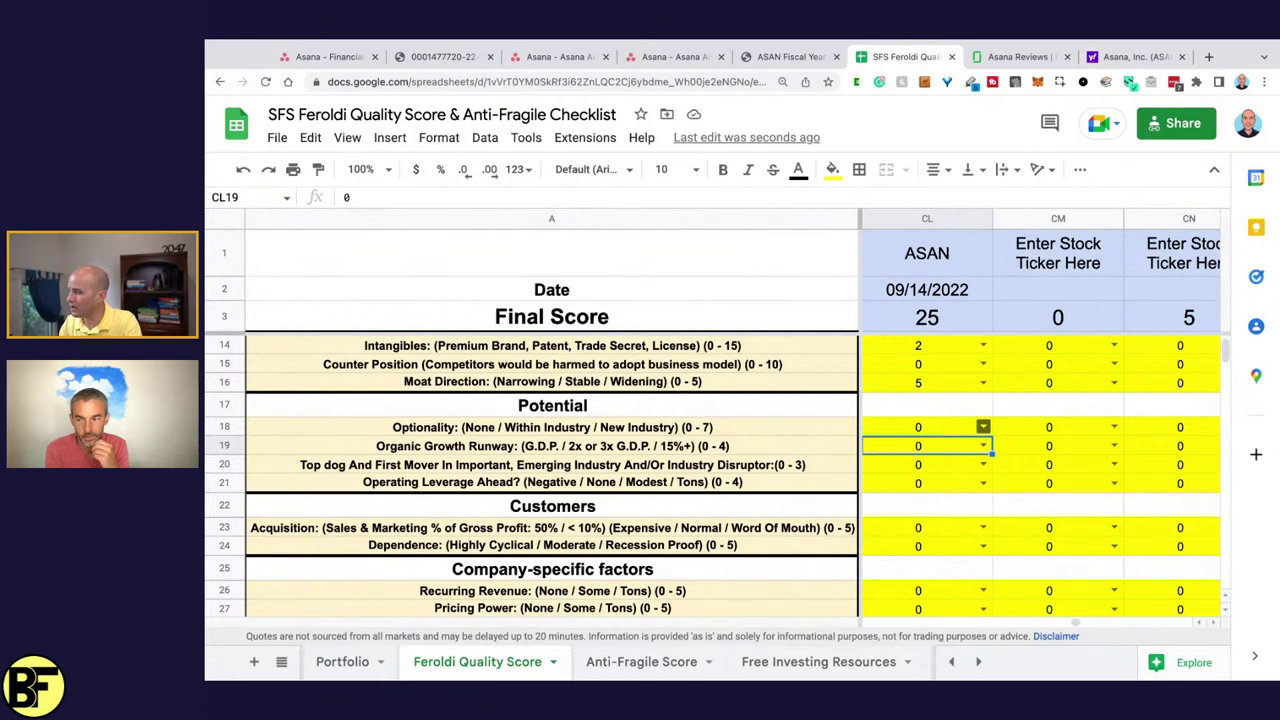
{"action": "left_click", "coordinate": [983, 427]}
{"action": "left_click", "coordinate": [966, 551]}
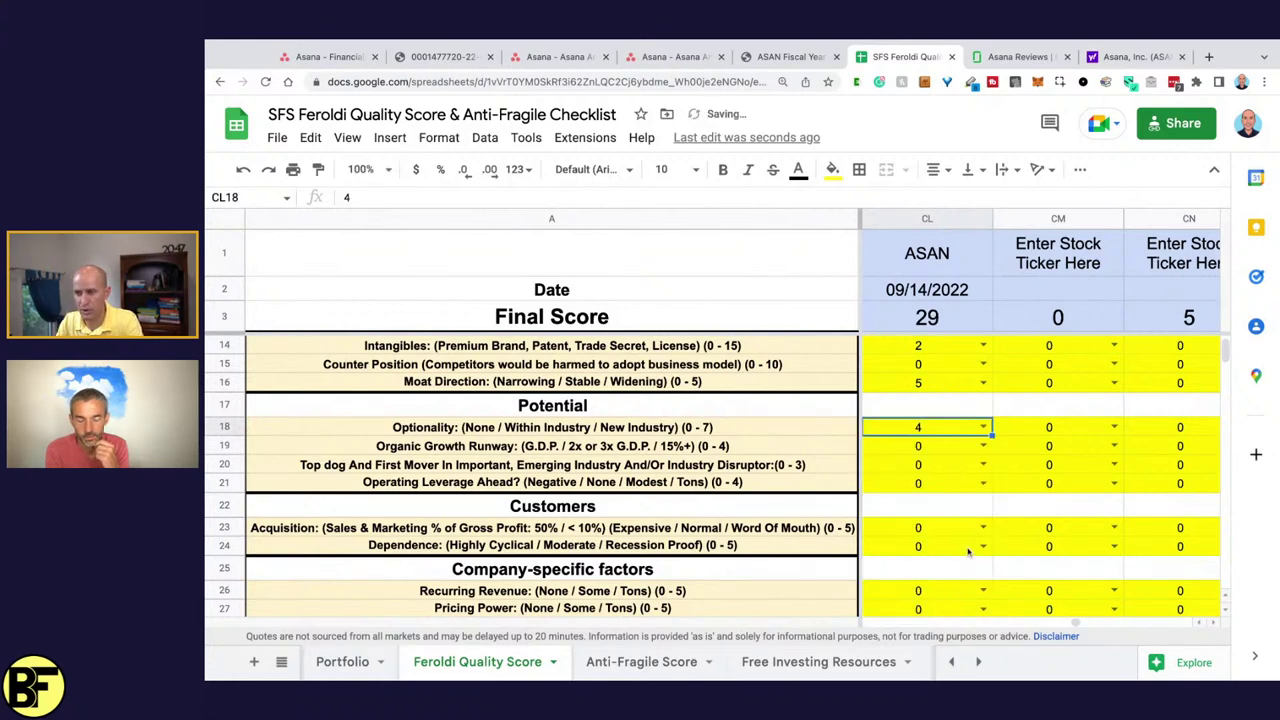
{"action": "left_click", "coordinate": [983, 446]}
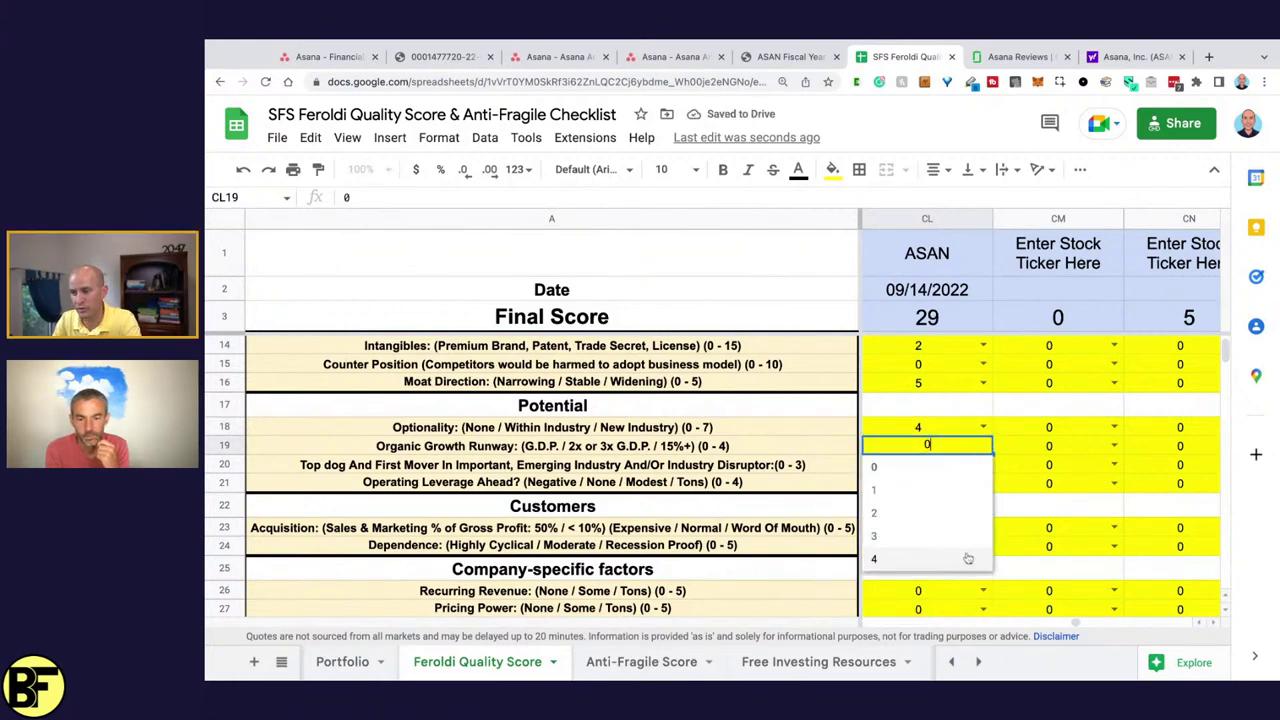
{"action": "left_click", "coordinate": [967, 559]}
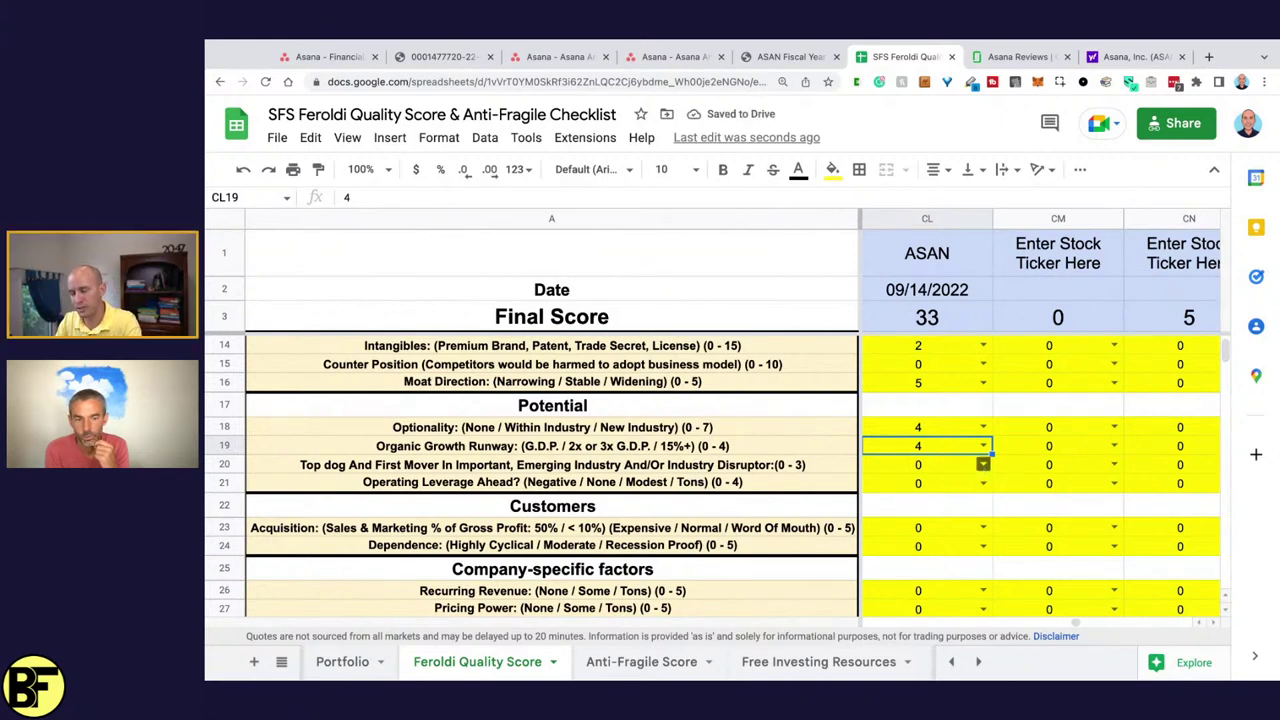
- Switch to Yahoo Finance, look up Atlassian (TEAM) and check its market cap
{"action": "left_click", "coordinate": [1135, 57]}
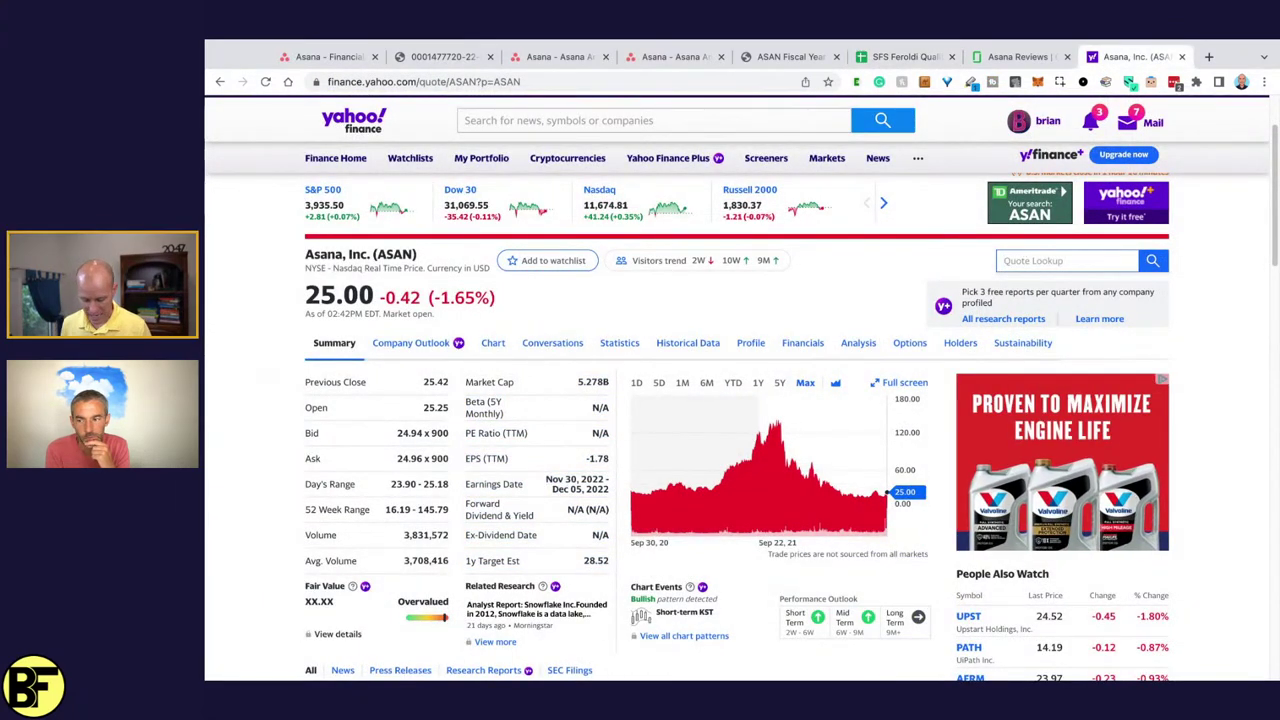
{"action": "type", "text": "asan"}
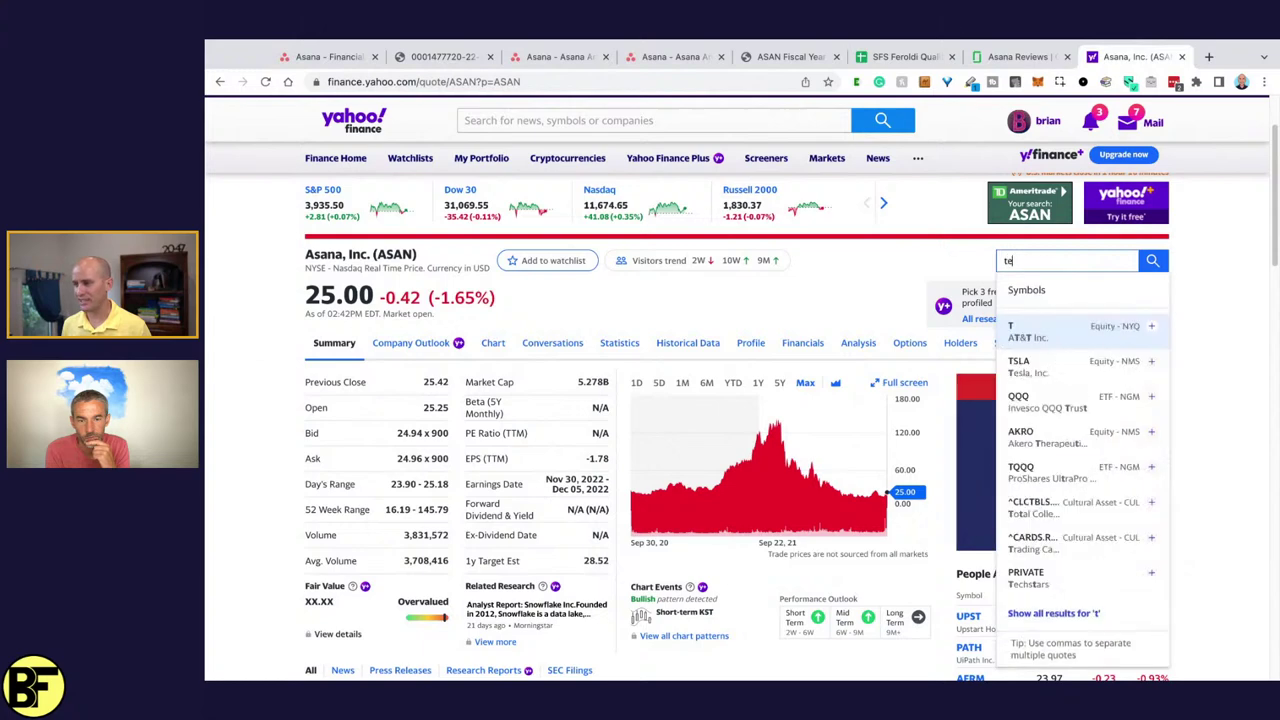
{"action": "left_click", "coordinate": [1030, 324]}
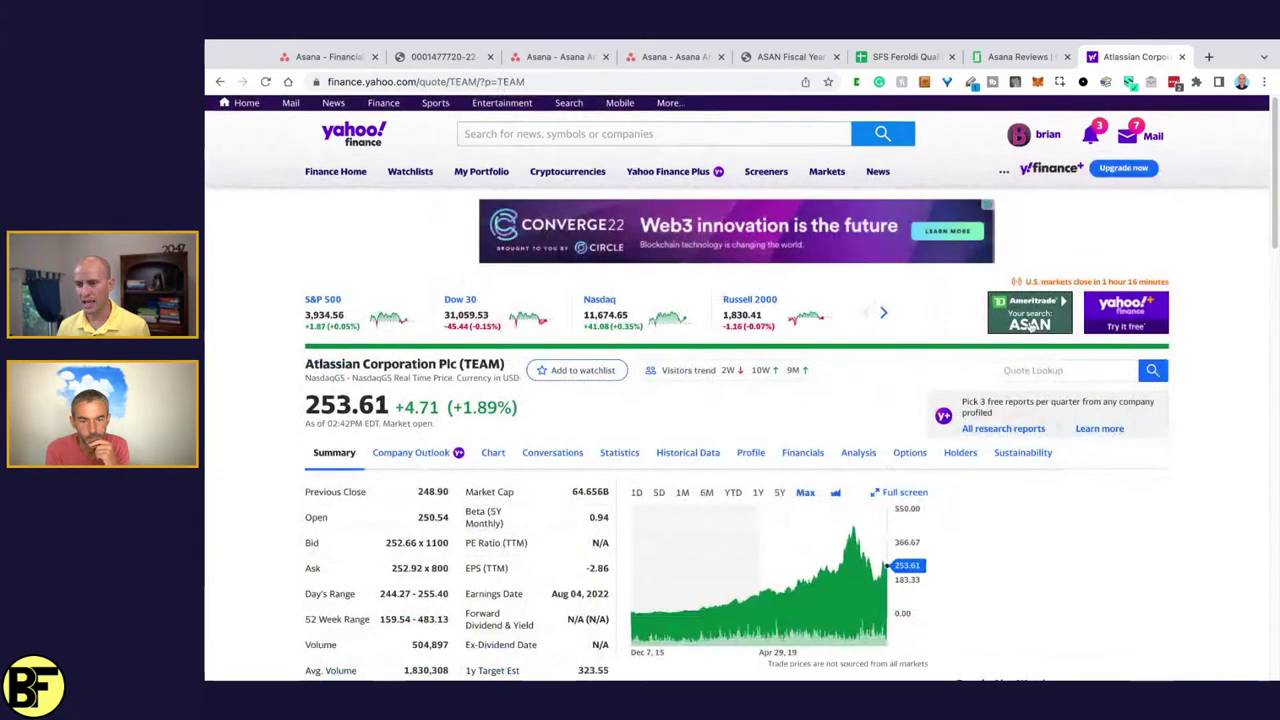
{"action": "double_click", "coordinate": [570, 497]}
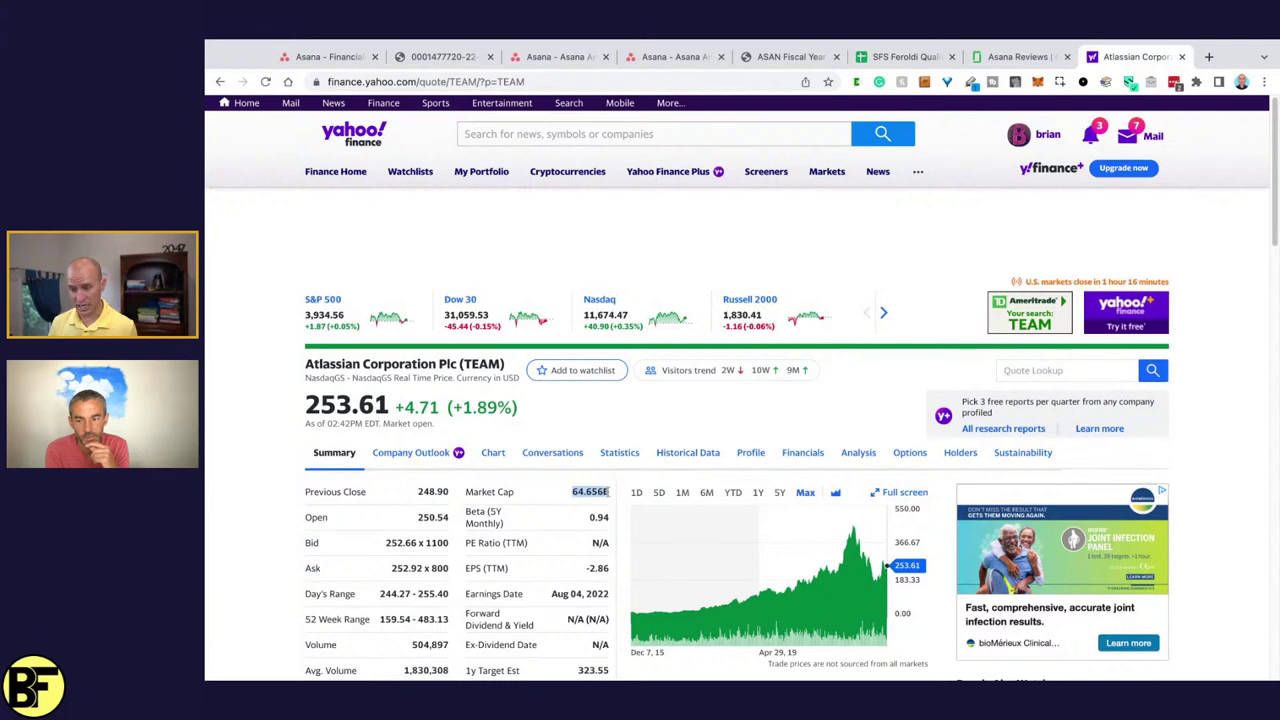
- Return to the scoring spreadsheet and score ASAN 2 for Top Dog And First Mover and 4 for Operating Leverage Ahead
{"action": "left_click_drag", "start_coordinate": [886, 60], "coordinate": [1120, 60]}
{"action": "left_click", "coordinate": [957, 468]}
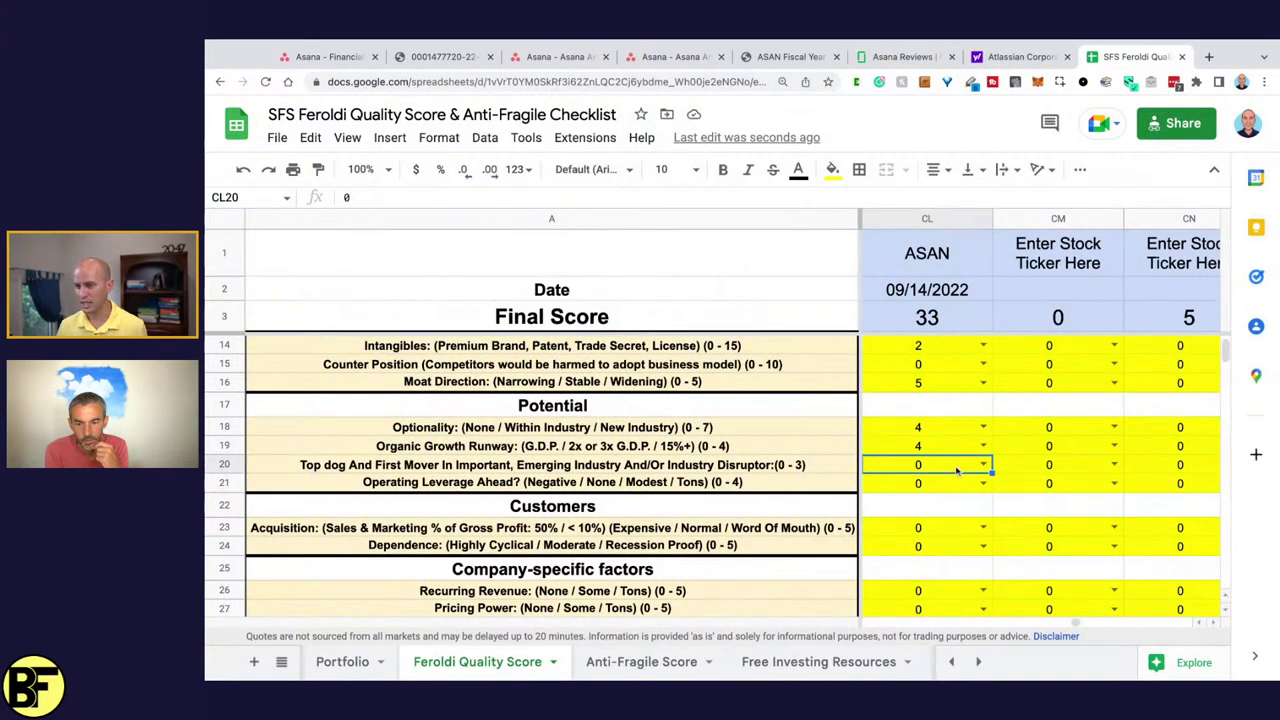
{"action": "left_click", "coordinate": [983, 465]}
{"action": "left_click", "coordinate": [958, 545]}
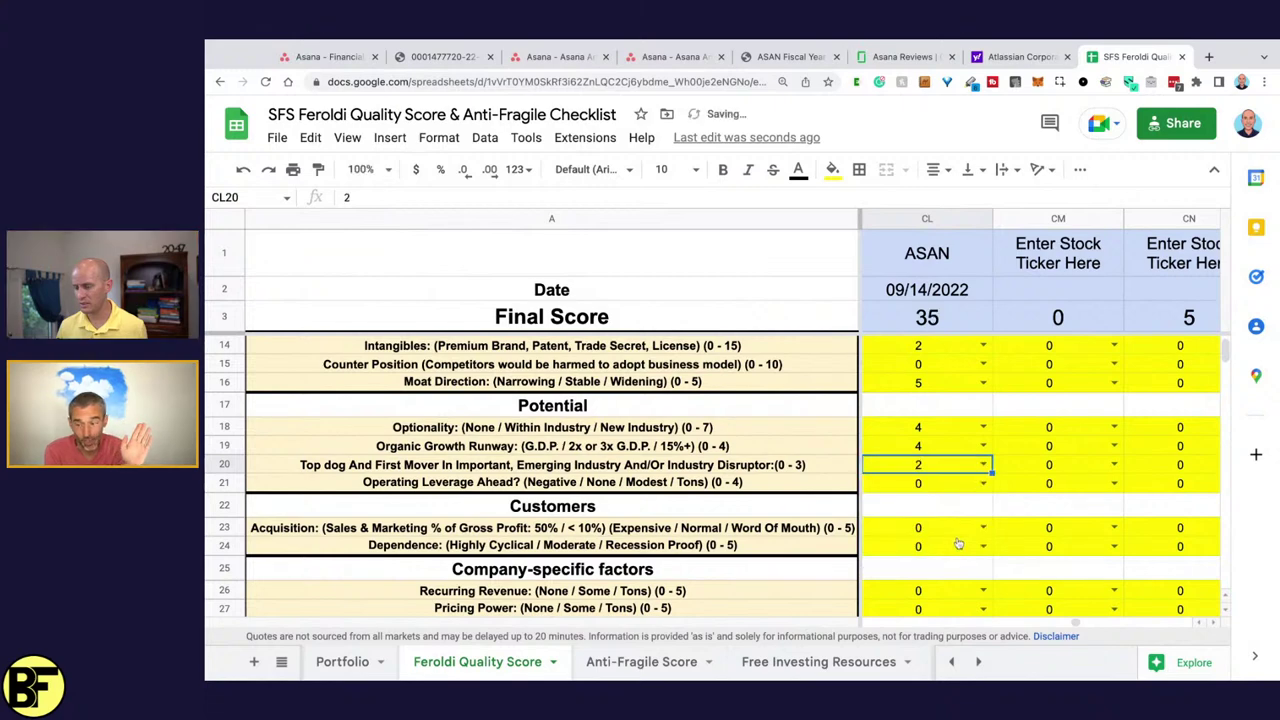
{"action": "scroll", "coordinate": [952, 455], "scroll_direction": "down", "scroll_amount": 1}
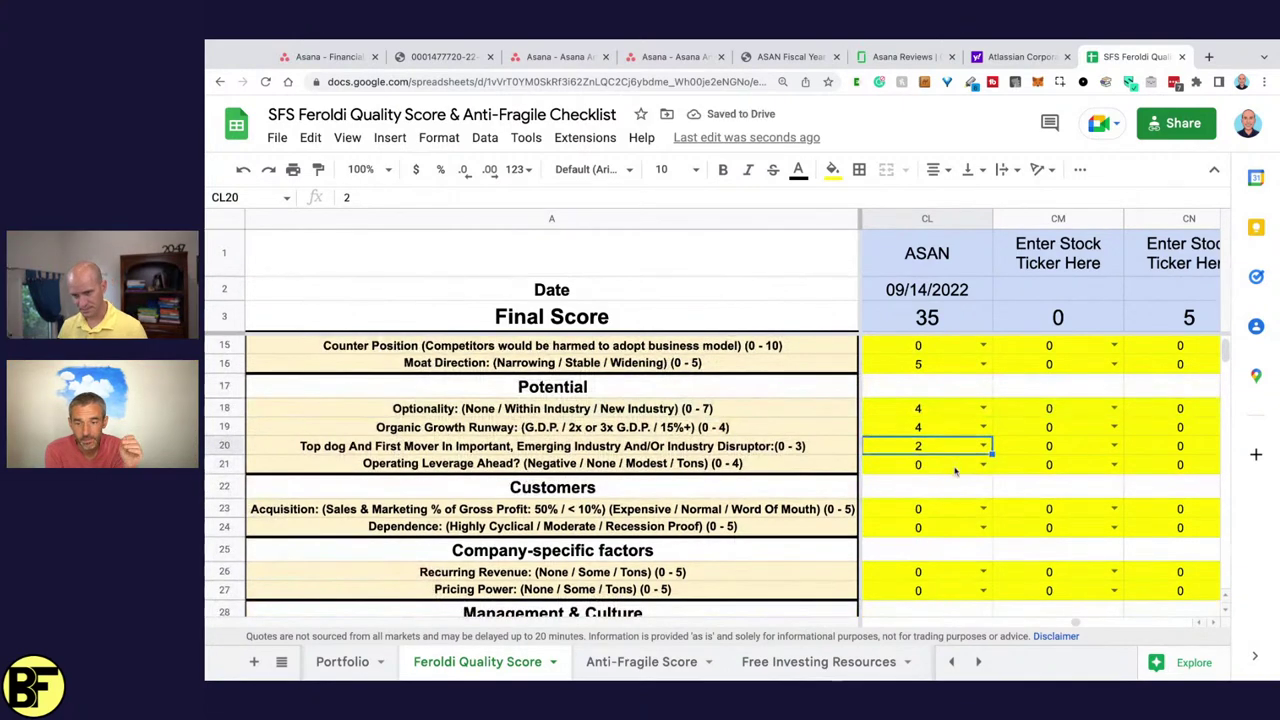
{"action": "left_click", "coordinate": [983, 465]}
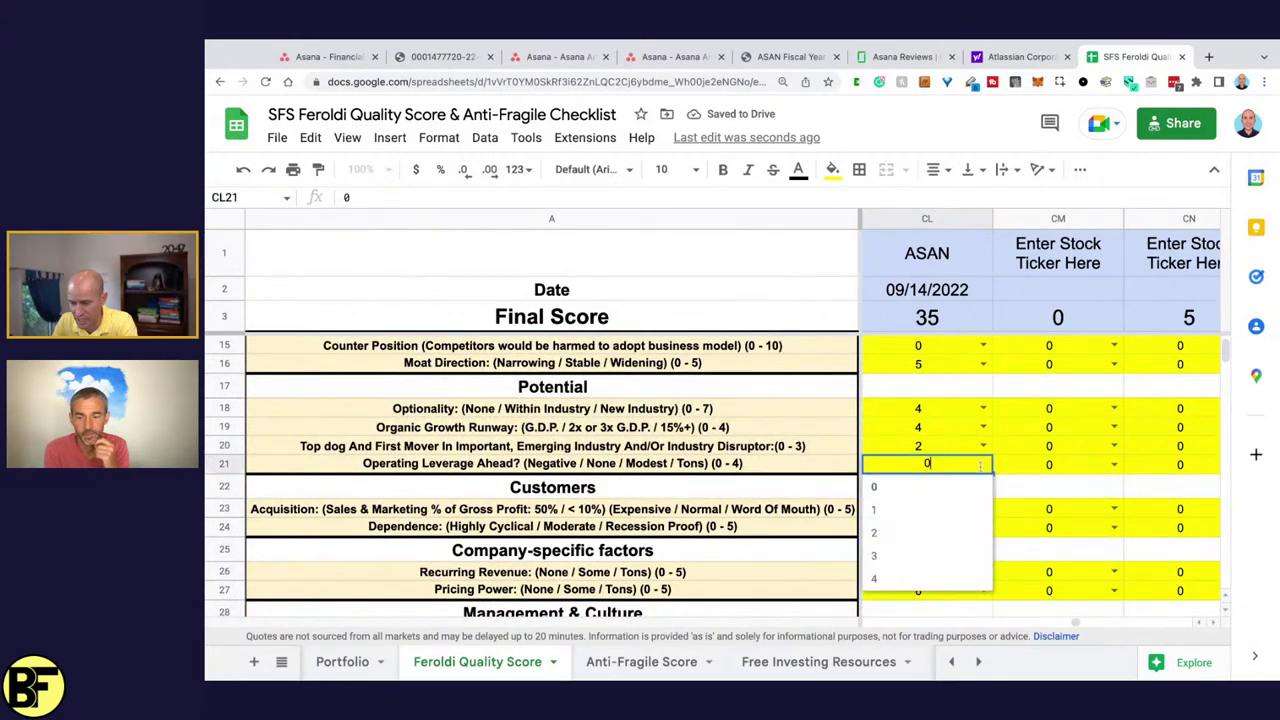
{"action": "left_click", "coordinate": [979, 586]}
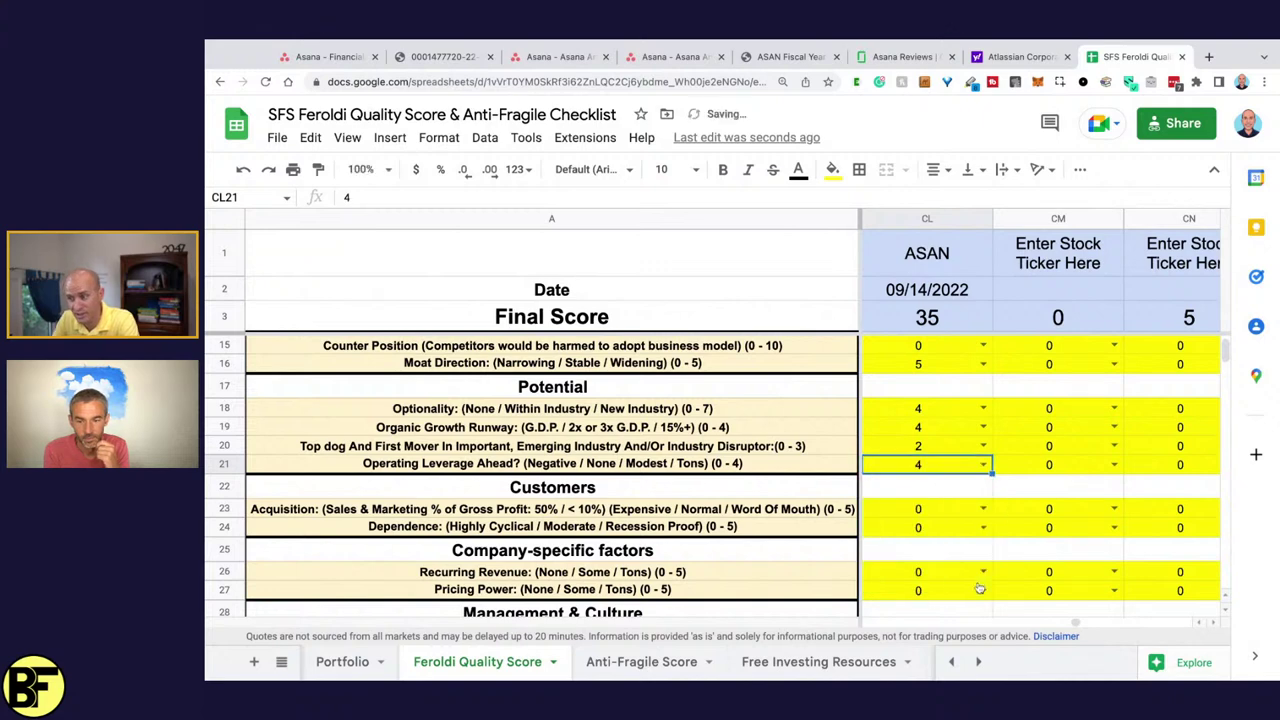
- In the Customers section of the ASAN column, score Acquisition 0 and Dependence 5
{"action": "scroll", "coordinate": [948, 445], "scroll_direction": "down", "scroll_amount": 3}
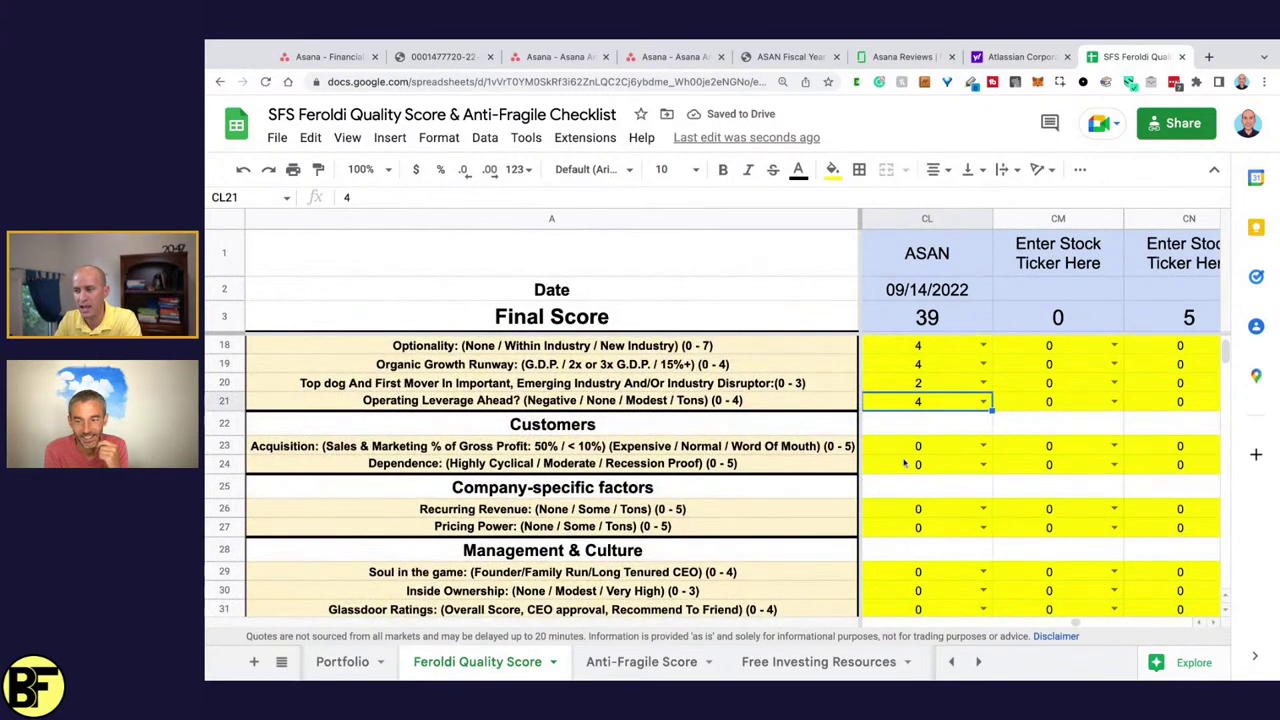
{"action": "left_click", "coordinate": [983, 447]}
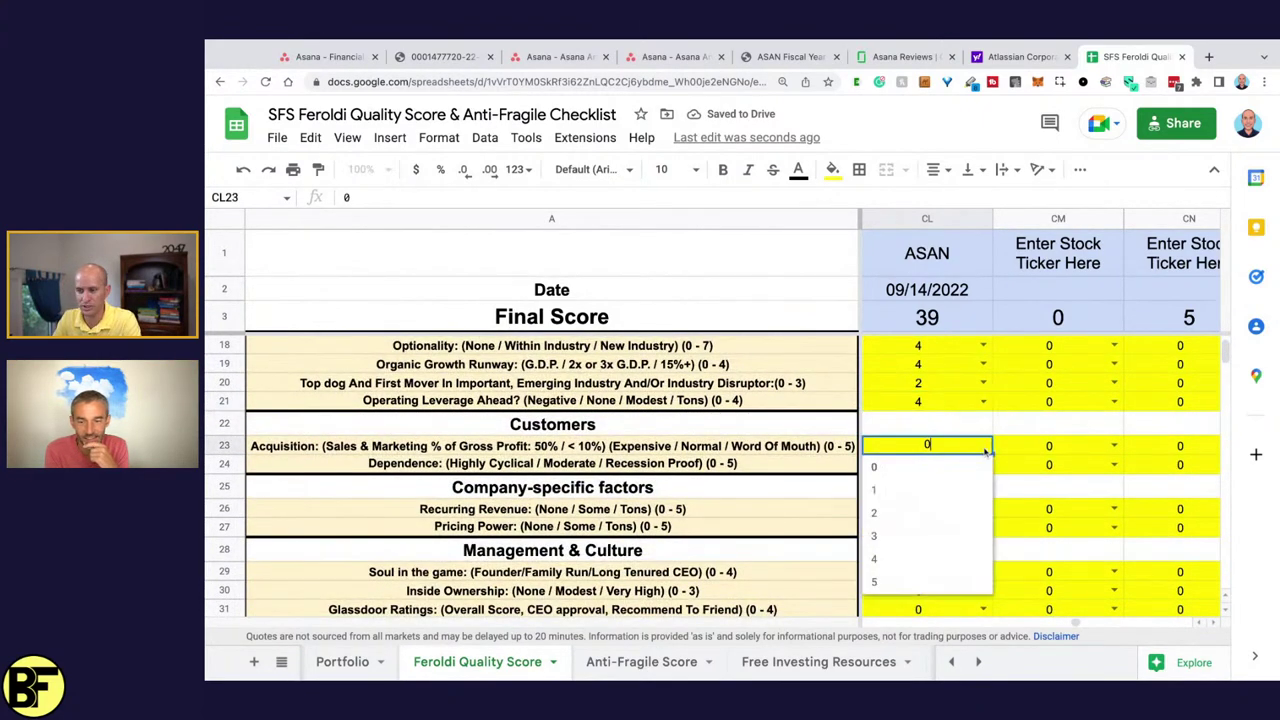
{"action": "left_click", "coordinate": [974, 476]}
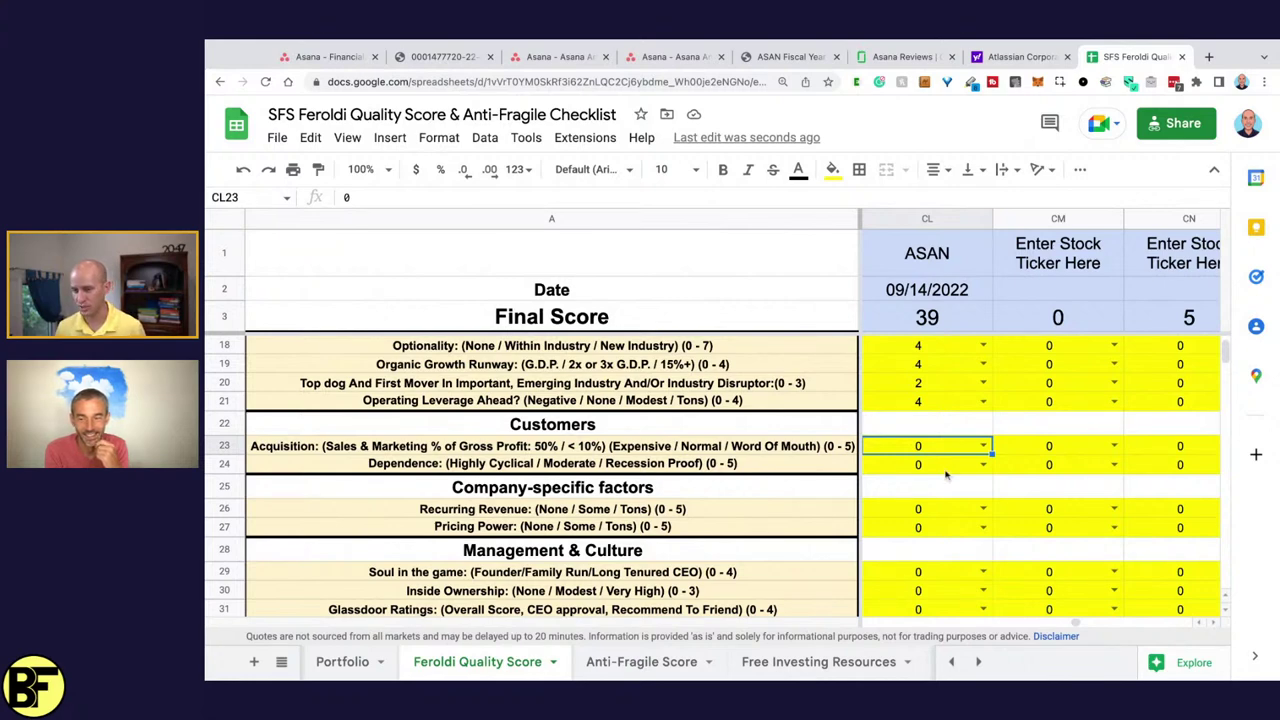
{"action": "left_click", "coordinate": [982, 465]}
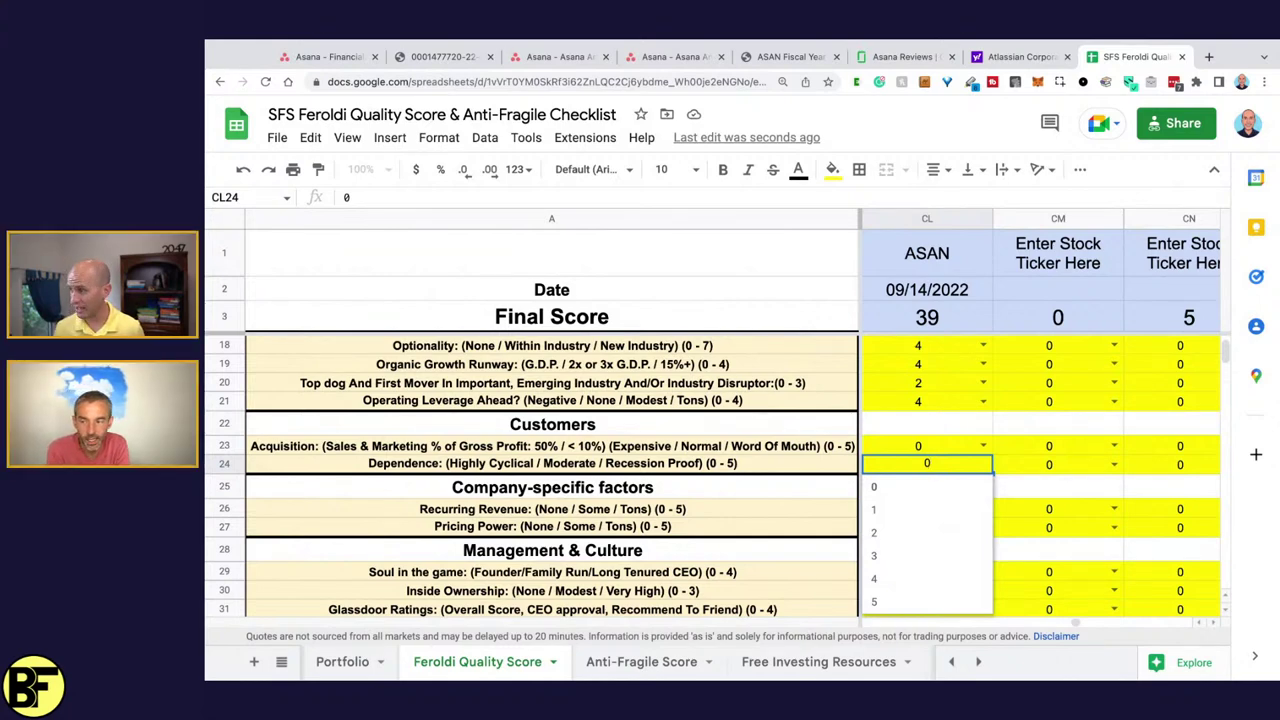
{"action": "left_click", "coordinate": [963, 603]}
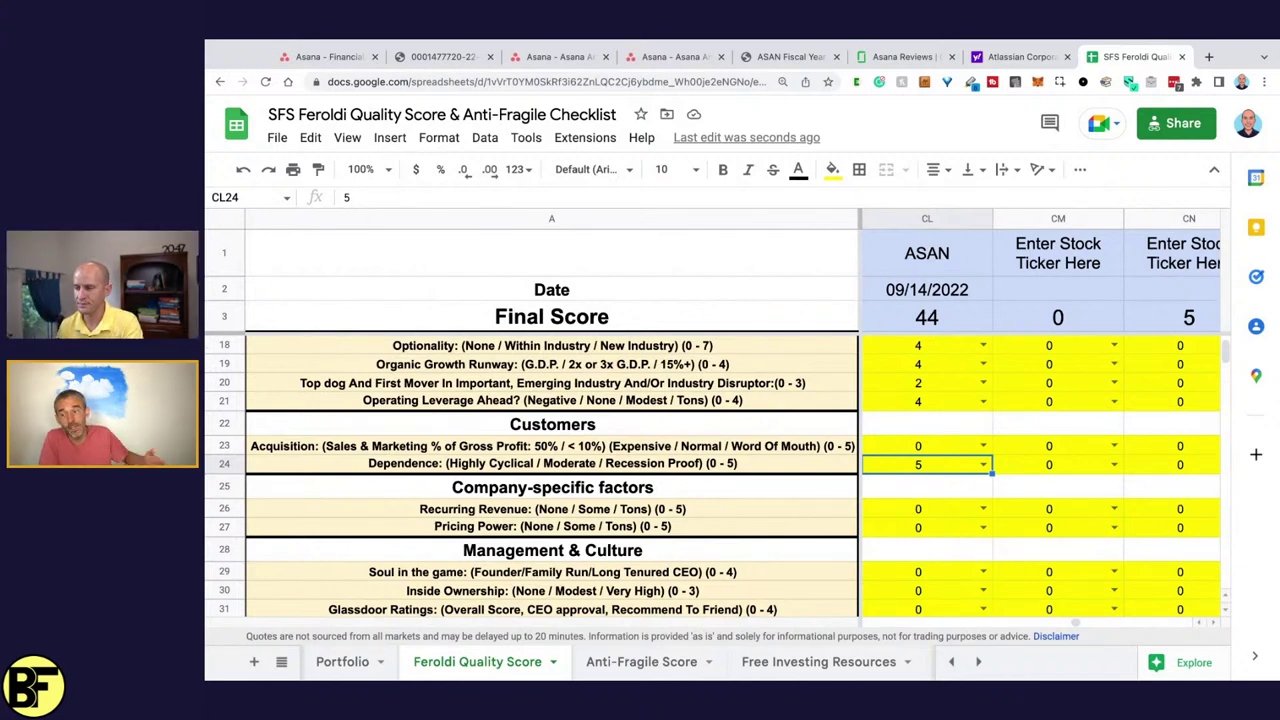
- In the Company-specific factors of the ASAN column, score Recurring Revenue 5 and Pricing Power 5
{"action": "scroll", "coordinate": [942, 463], "scroll_direction": "down", "scroll_amount": 1}
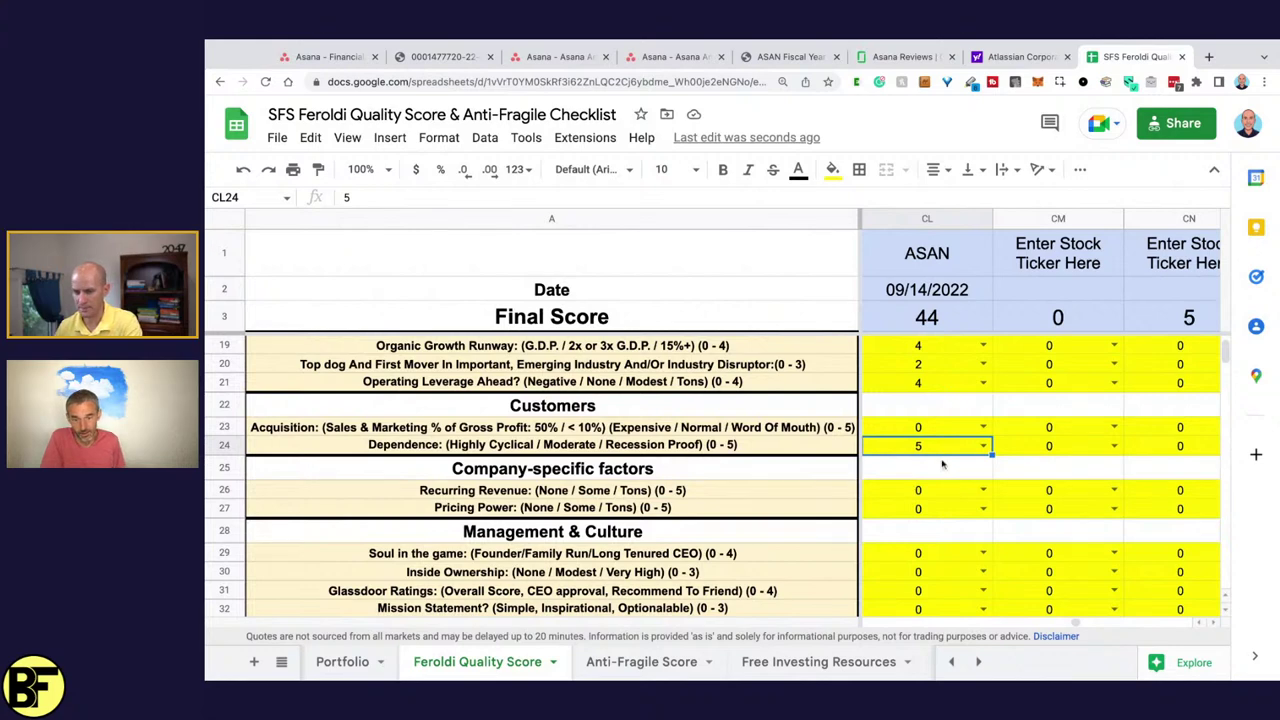
{"action": "scroll", "coordinate": [942, 463], "scroll_direction": "down", "scroll_amount": 1}
{"action": "left_click", "coordinate": [956, 454]}
{"action": "left_click", "coordinate": [957, 474]}
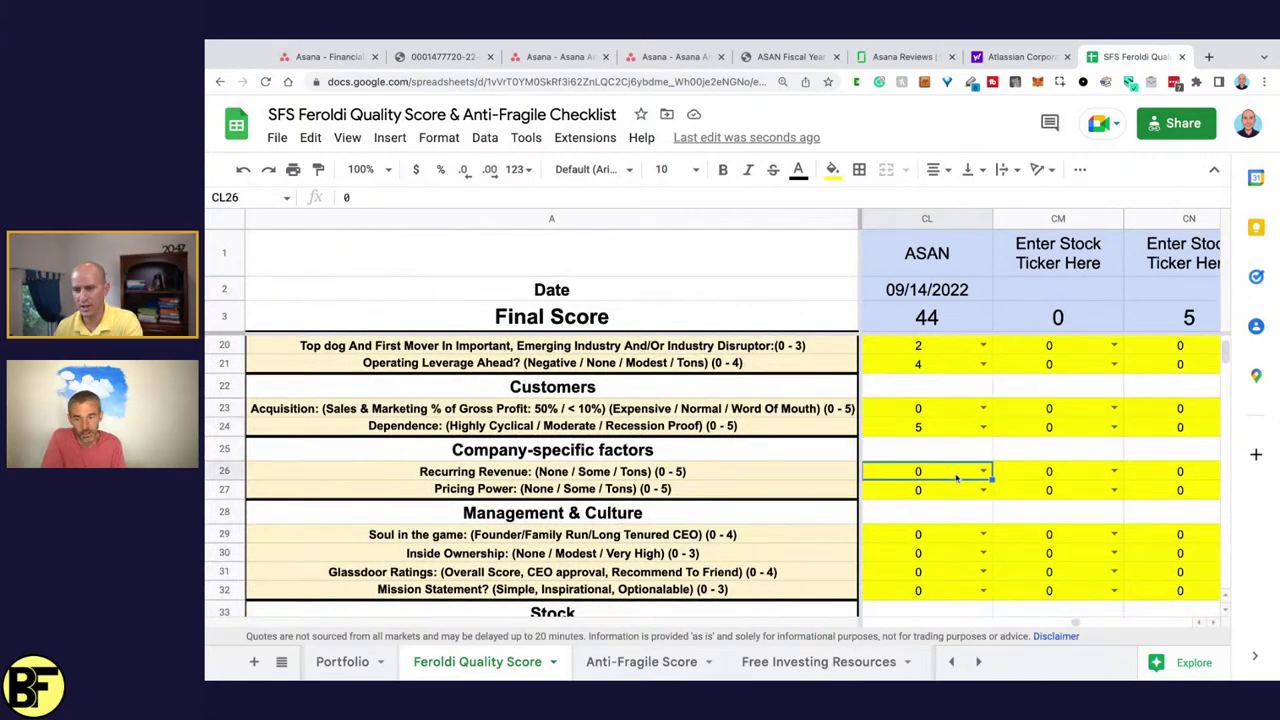
{"action": "left_click", "coordinate": [983, 472]}
{"action": "left_click", "coordinate": [930, 610]}
{"action": "scroll", "coordinate": [977, 473], "scroll_direction": "down", "scroll_amount": 1}
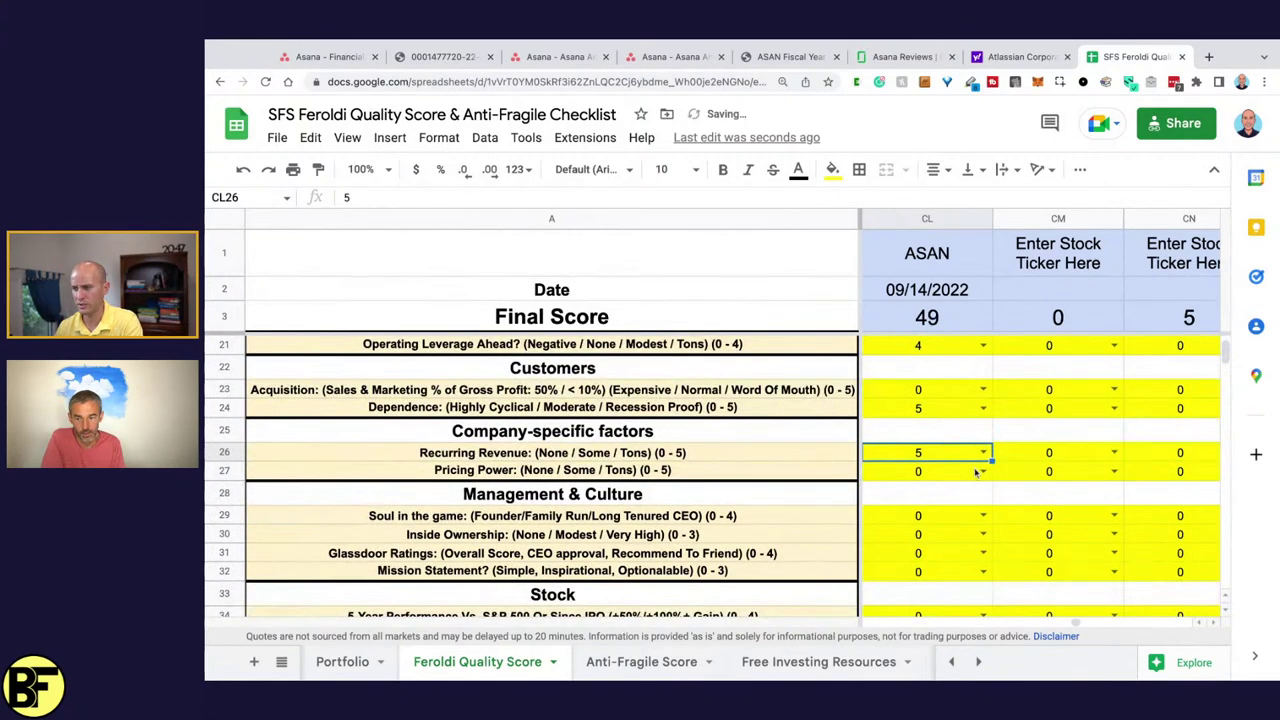
{"action": "left_click", "coordinate": [980, 472]}
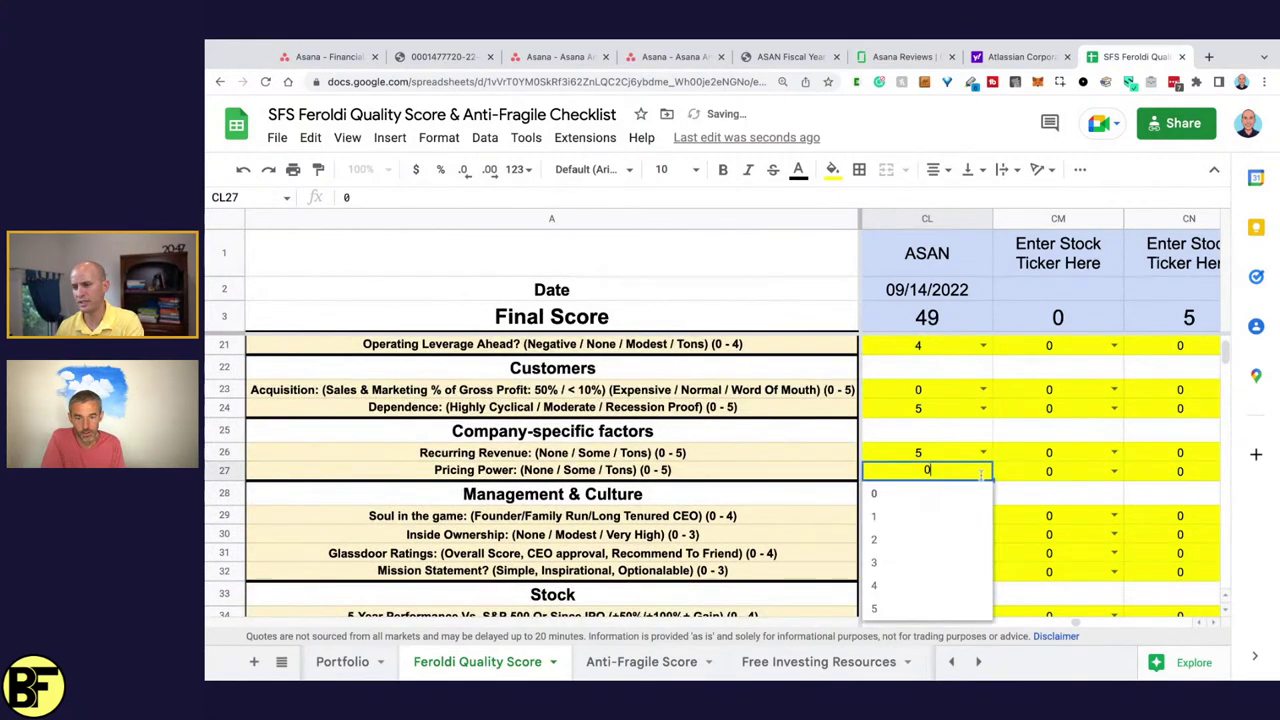
{"action": "left_click", "coordinate": [956, 605]}
- Under Management & Culture in the ASAN column, score Soul in the game 4 and Inside Ownership 3
{"action": "scroll", "coordinate": [993, 470], "scroll_direction": "down", "scroll_amount": 2}
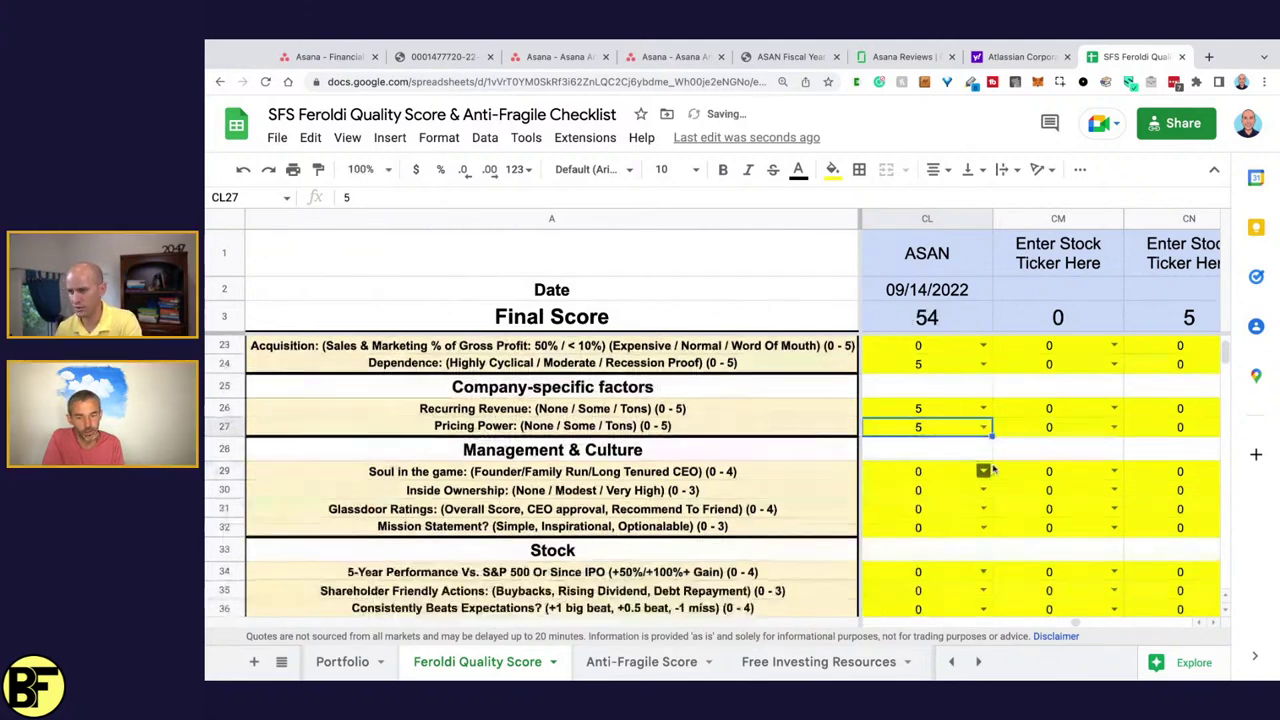
{"action": "scroll", "coordinate": [993, 470], "scroll_direction": "down", "scroll_amount": 2}
{"action": "left_click", "coordinate": [983, 432]}
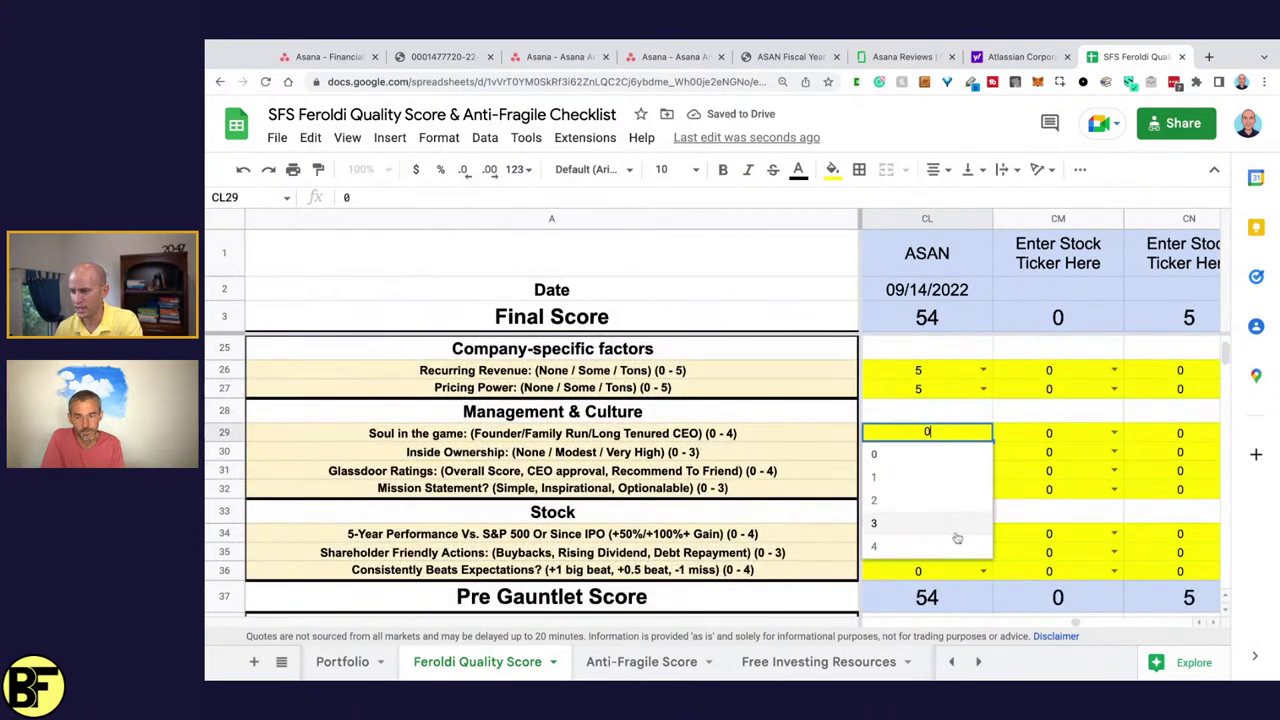
{"action": "left_click", "coordinate": [957, 546]}
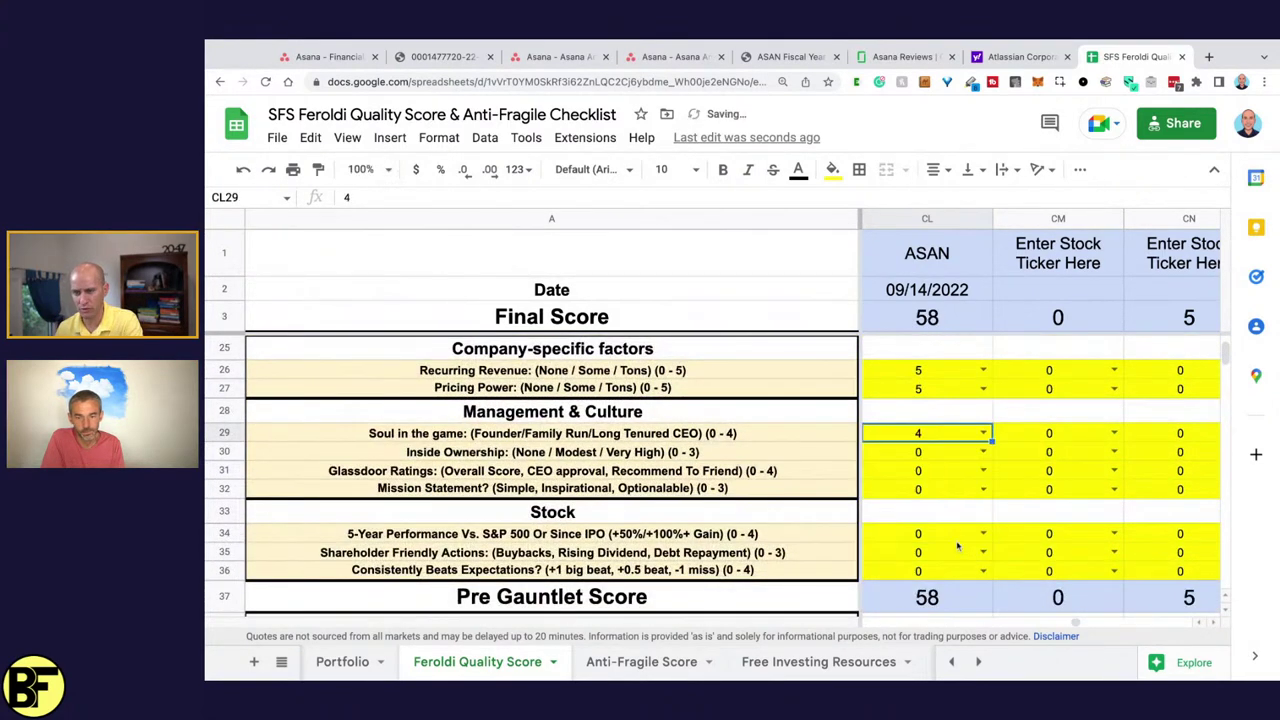
{"action": "left_click", "coordinate": [983, 451]}
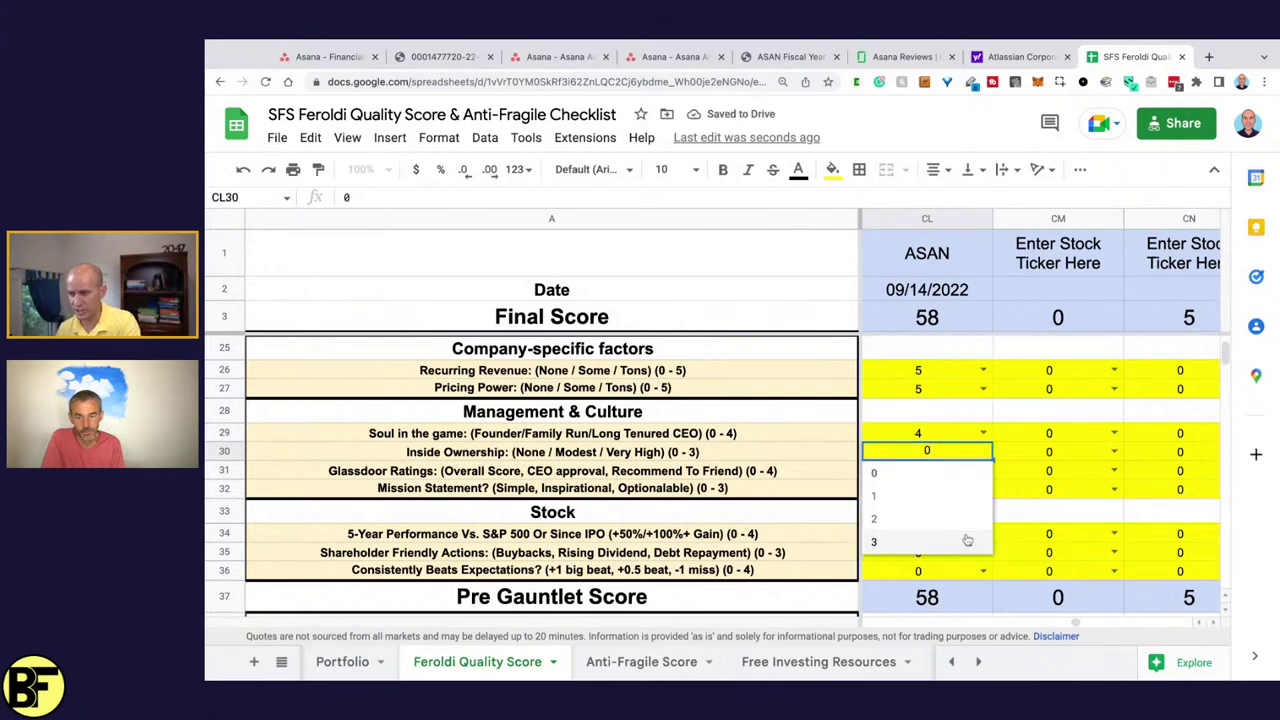
{"action": "left_click", "coordinate": [966, 538]}
- Score ASAN 4 for Glassdoor Ratings and 3 for Mission Statement
{"action": "left_click", "coordinate": [983, 470]}
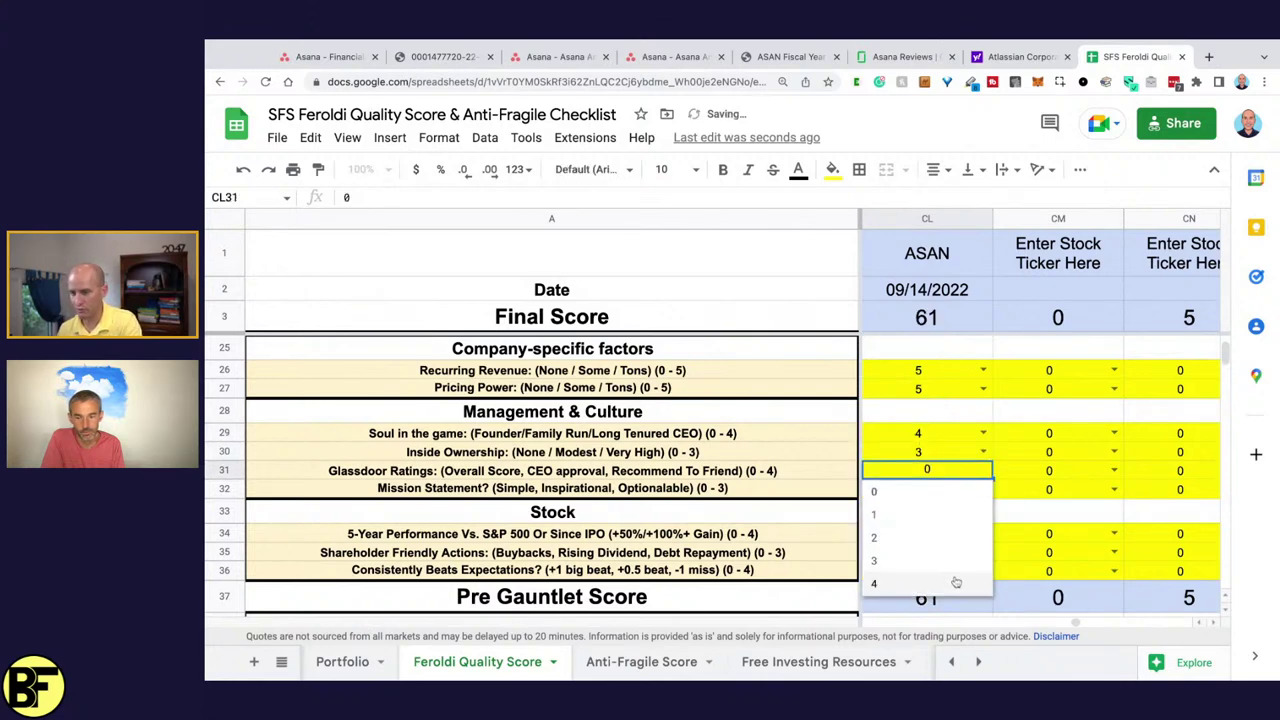
{"action": "left_click", "coordinate": [957, 580]}
{"action": "left_click", "coordinate": [983, 489]}
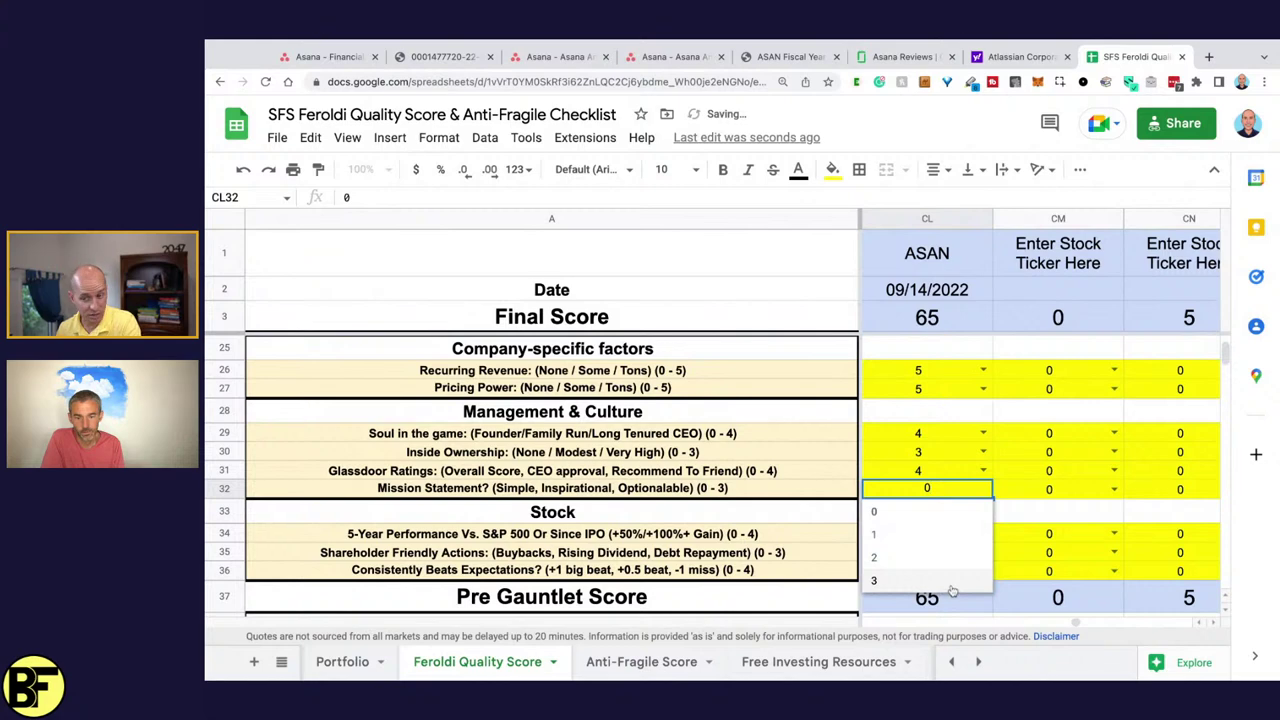
{"action": "left_click", "coordinate": [952, 588]}
- Go through the Stock section of the ASAN column, score Consistently Beats Expectations 4 and check the Pre Gauntlet Score
{"action": "scroll", "coordinate": [1000, 455], "scroll_direction": "down", "scroll_amount": 3}
{"action": "left_click", "coordinate": [943, 391]}
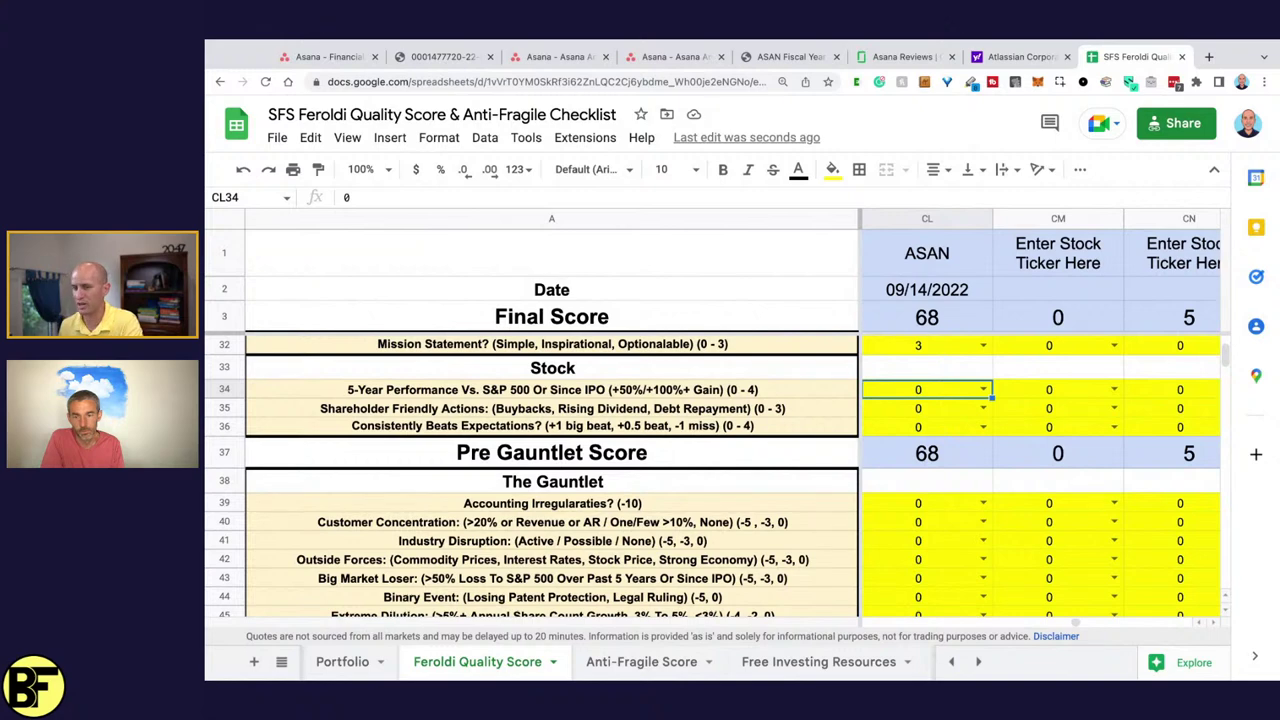
{"action": "left_click", "coordinate": [927, 408]}
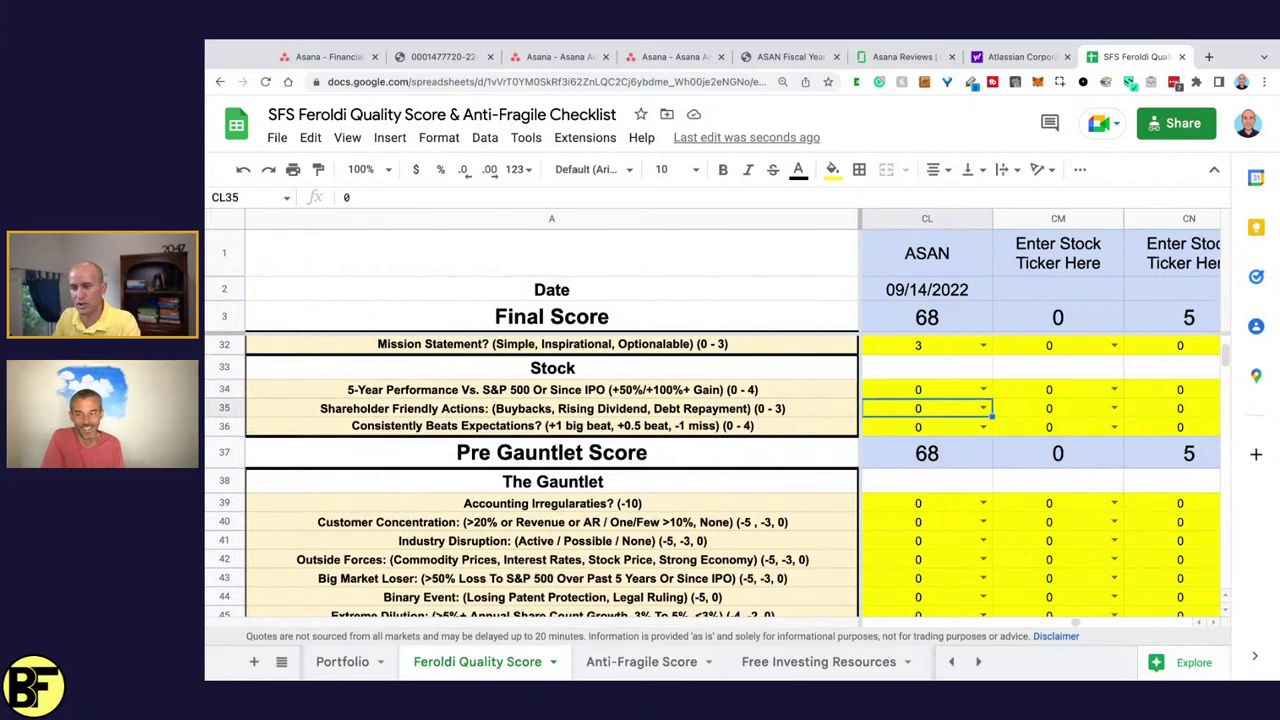
{"action": "left_click", "coordinate": [983, 426]}
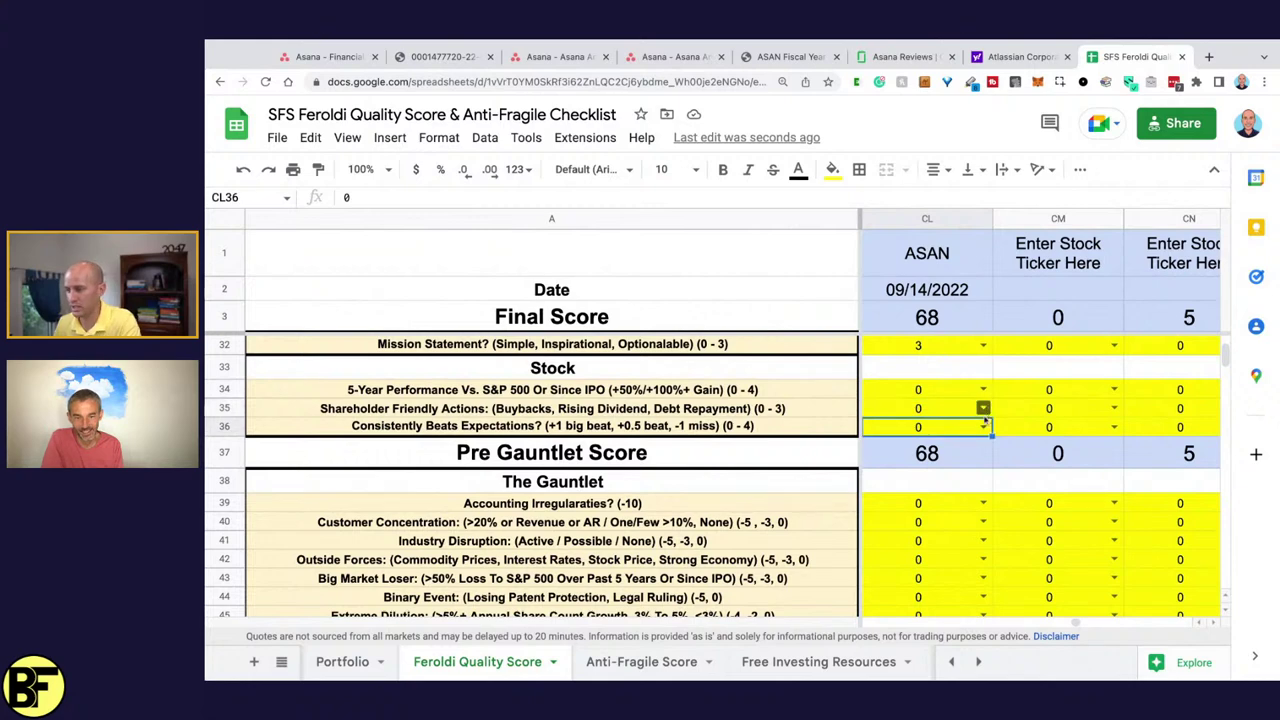
{"action": "left_click", "coordinate": [920, 542]}
{"action": "left_click", "coordinate": [963, 460]}
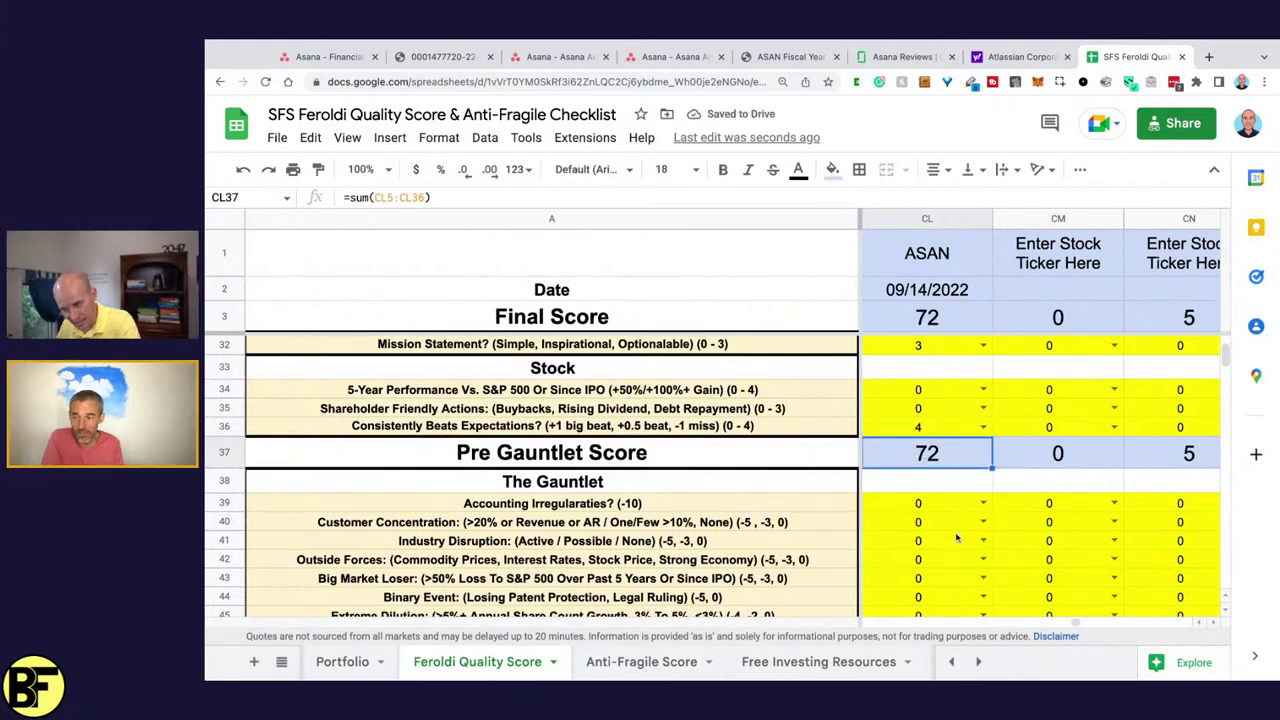
- Go through The Gauntlet items for ASAN from Accounting Irregularities downward and score Extreme Dilution -4
{"action": "scroll", "coordinate": [1005, 445], "scroll_direction": "down", "scroll_amount": 3}
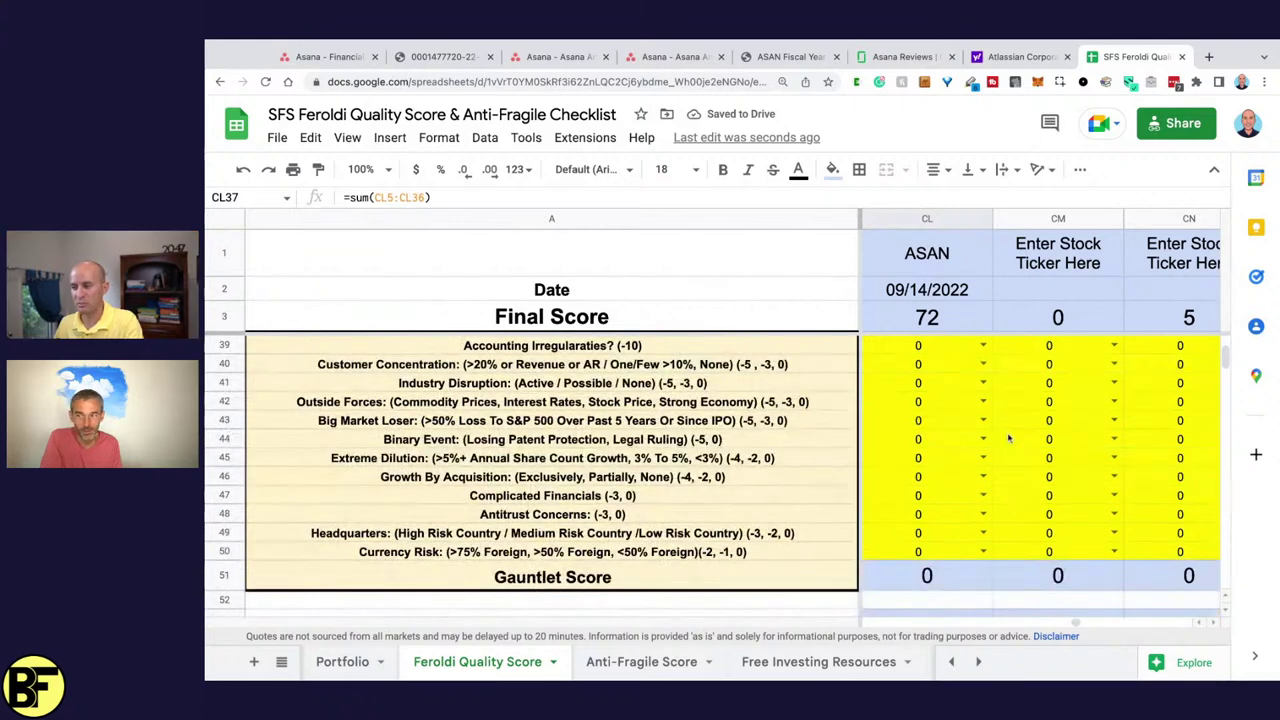
{"action": "scroll", "coordinate": [1009, 438], "scroll_direction": "up", "scroll_amount": 1}
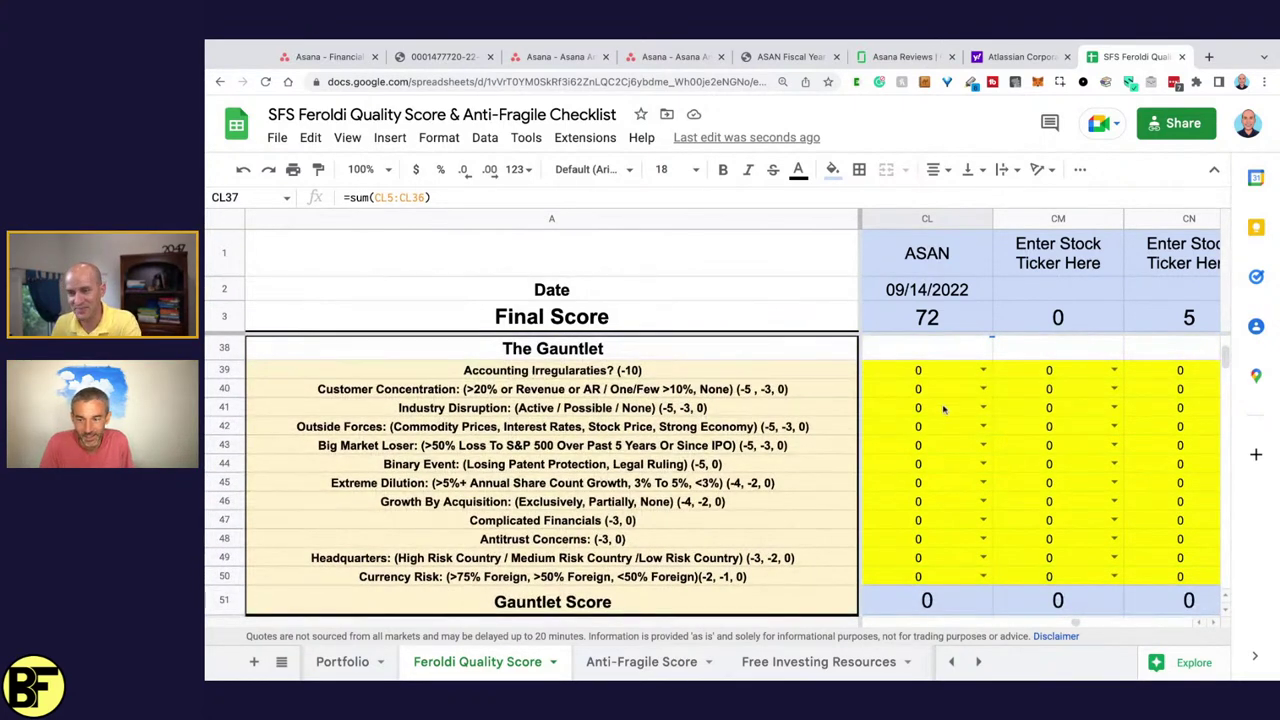
{"action": "left_click", "coordinate": [950, 373]}
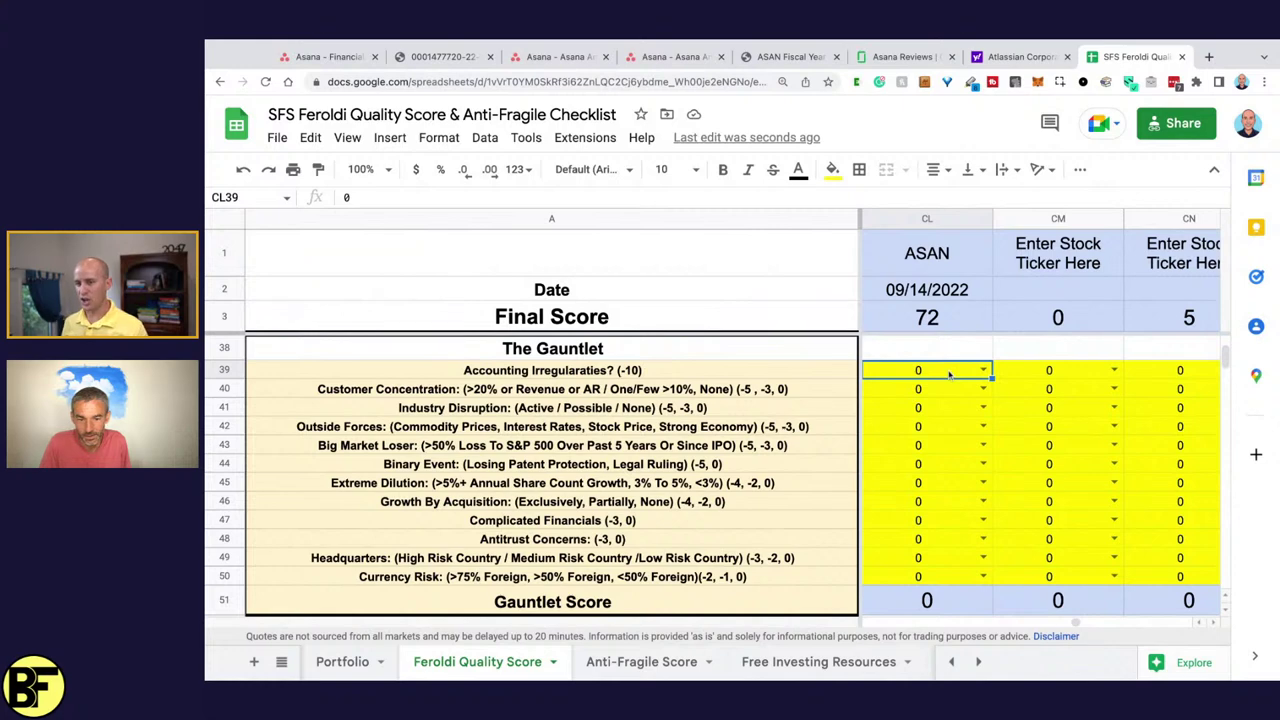
{"action": "key", "text": "Down"}
{"action": "key", "text": "Down"}
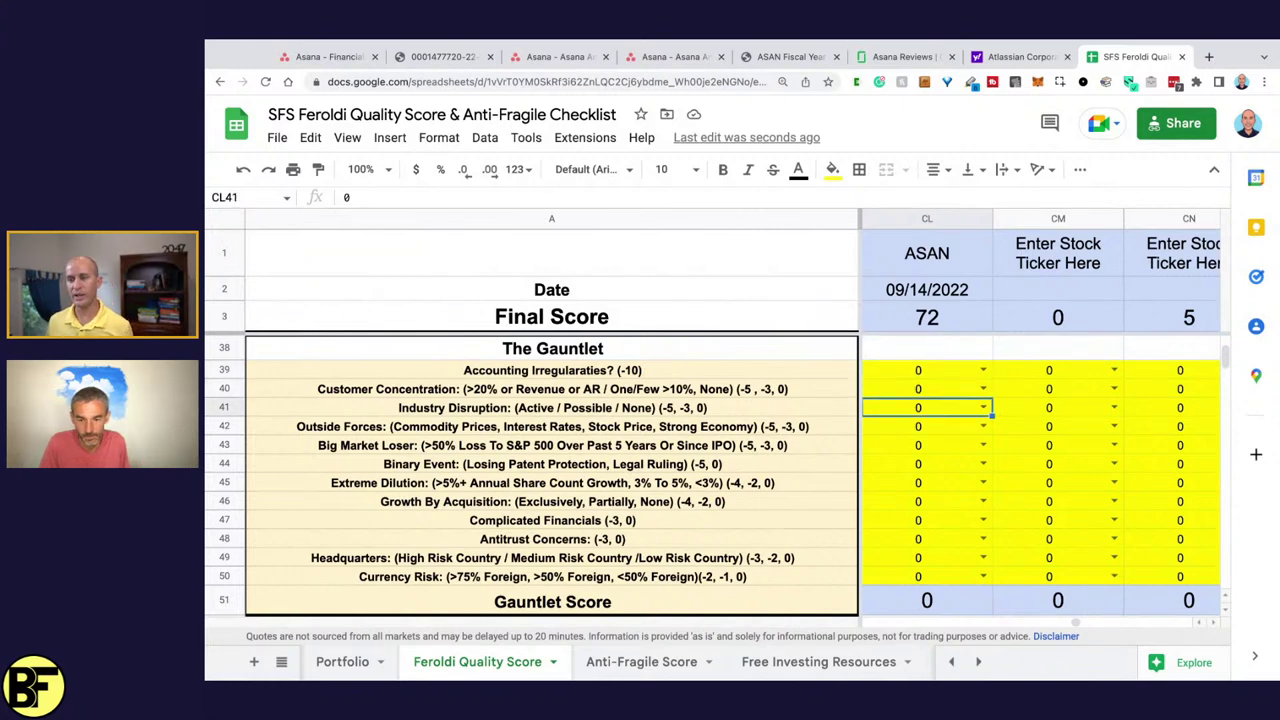
{"action": "key", "text": "Down"}
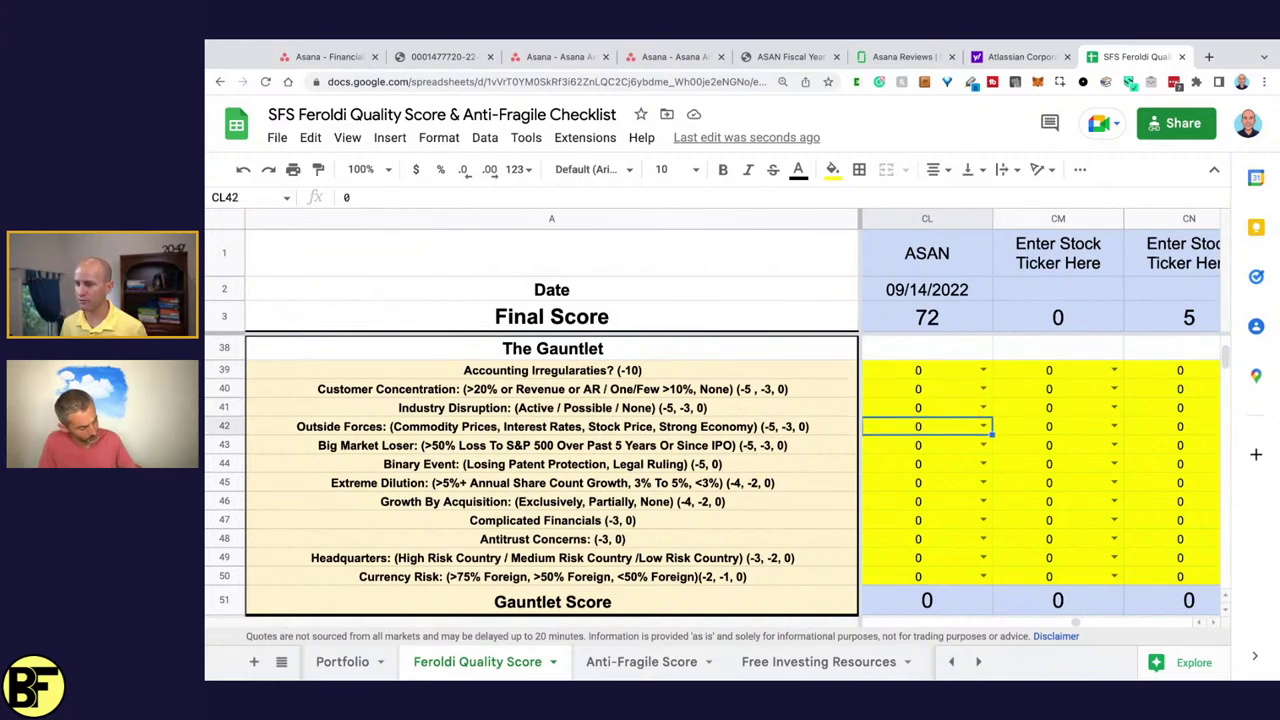
{"action": "key", "text": "Down"}
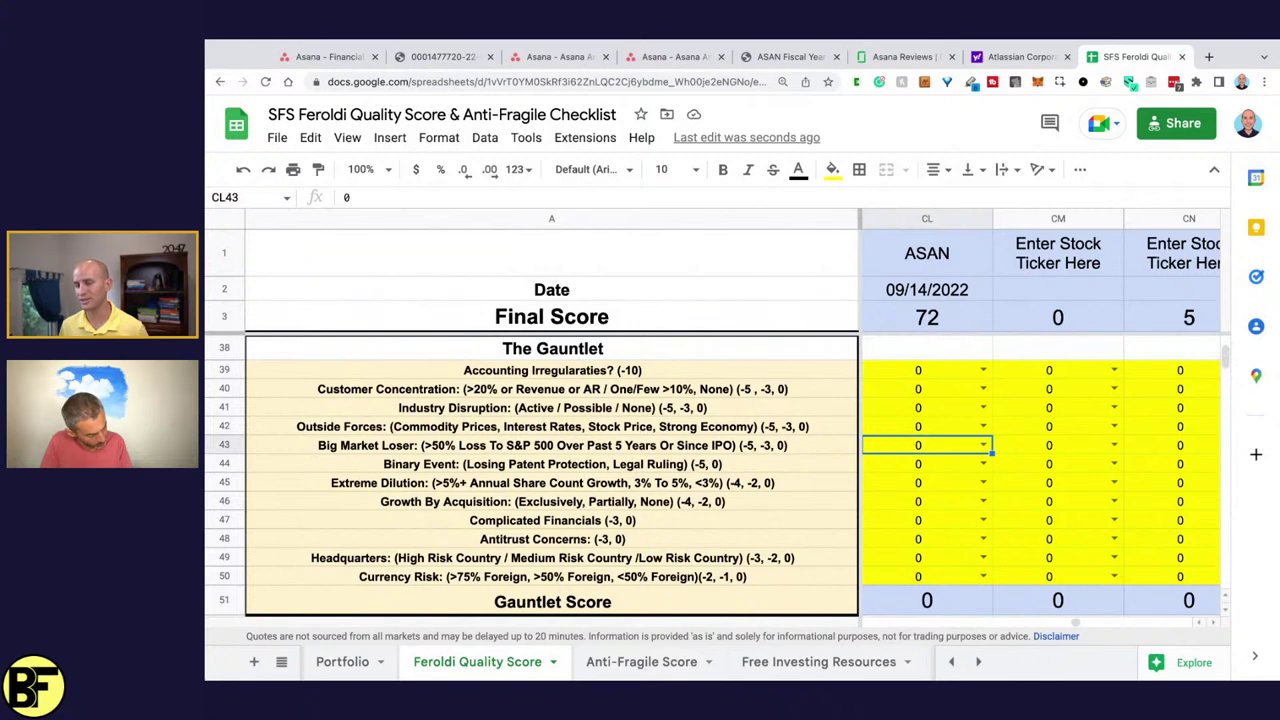
{"action": "key", "text": "Down"}
{"action": "key", "text": "Down"}
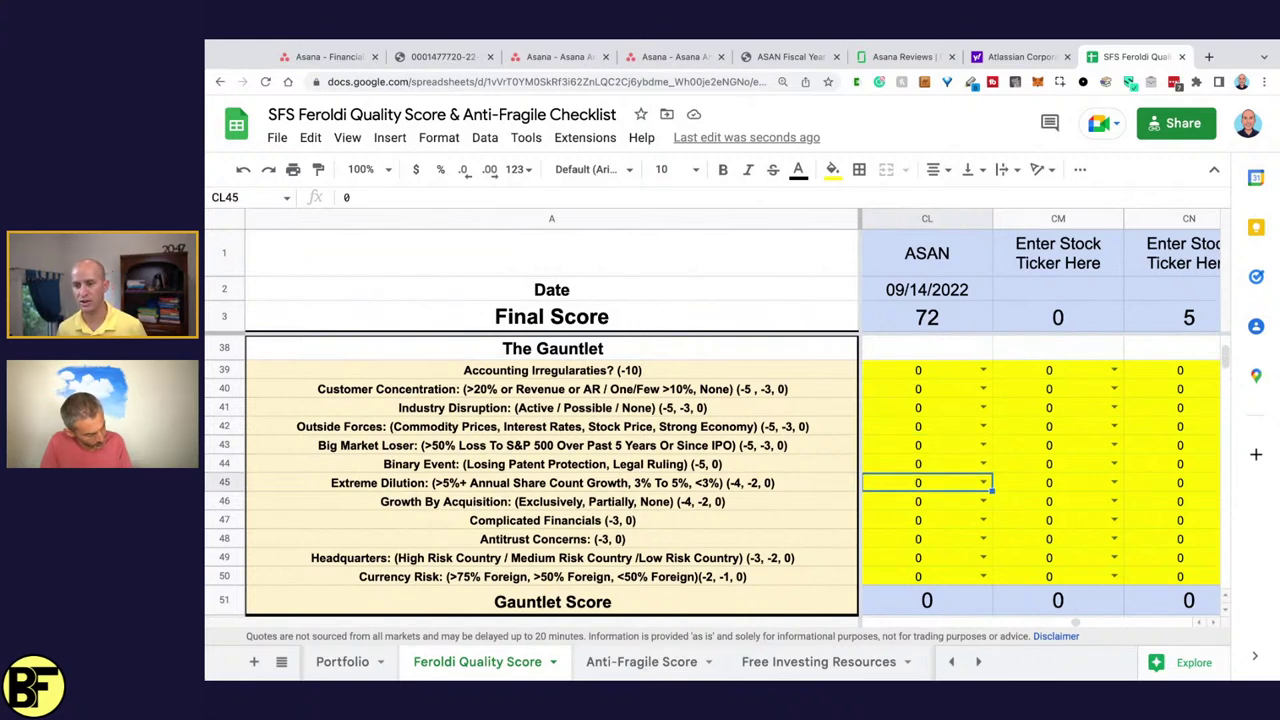
{"action": "left_click", "coordinate": [983, 482]}
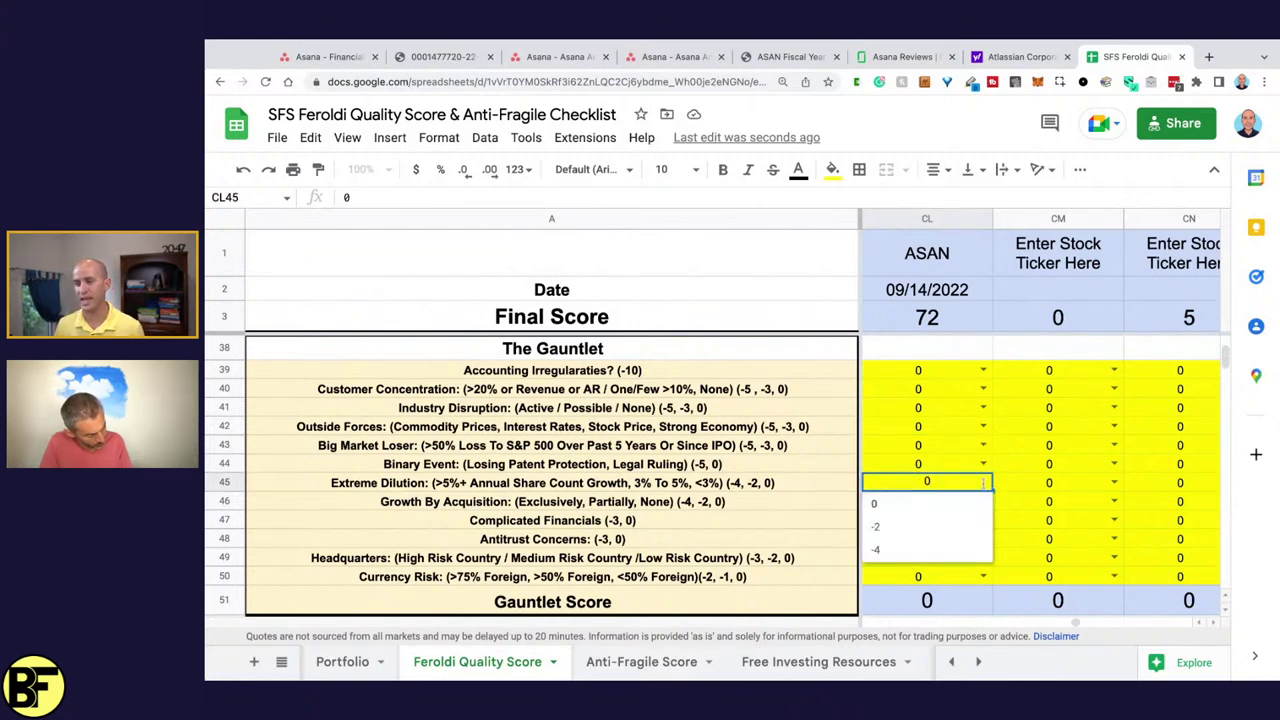
{"action": "left_click", "coordinate": [982, 547]}
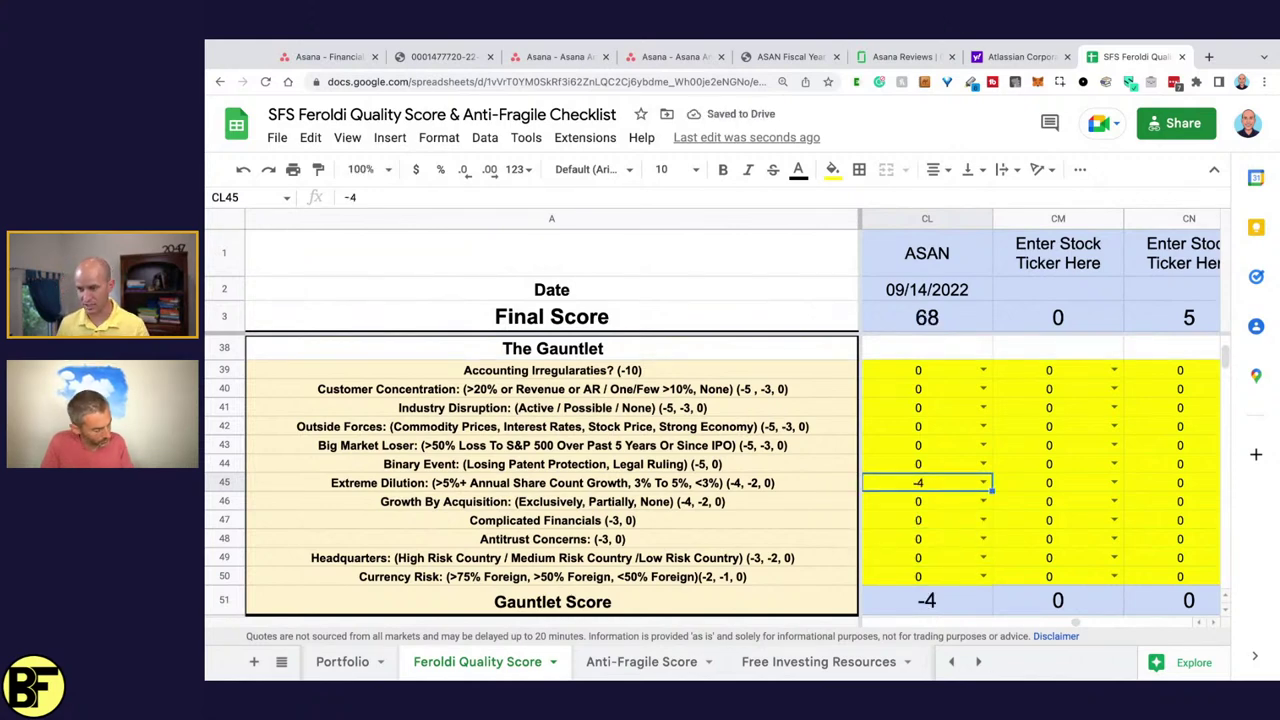
- Review the ASAN Gauntlet items from Growth By Acquisition to Currency Risk and check the Final Score
{"action": "left_click", "coordinate": [918, 501]}
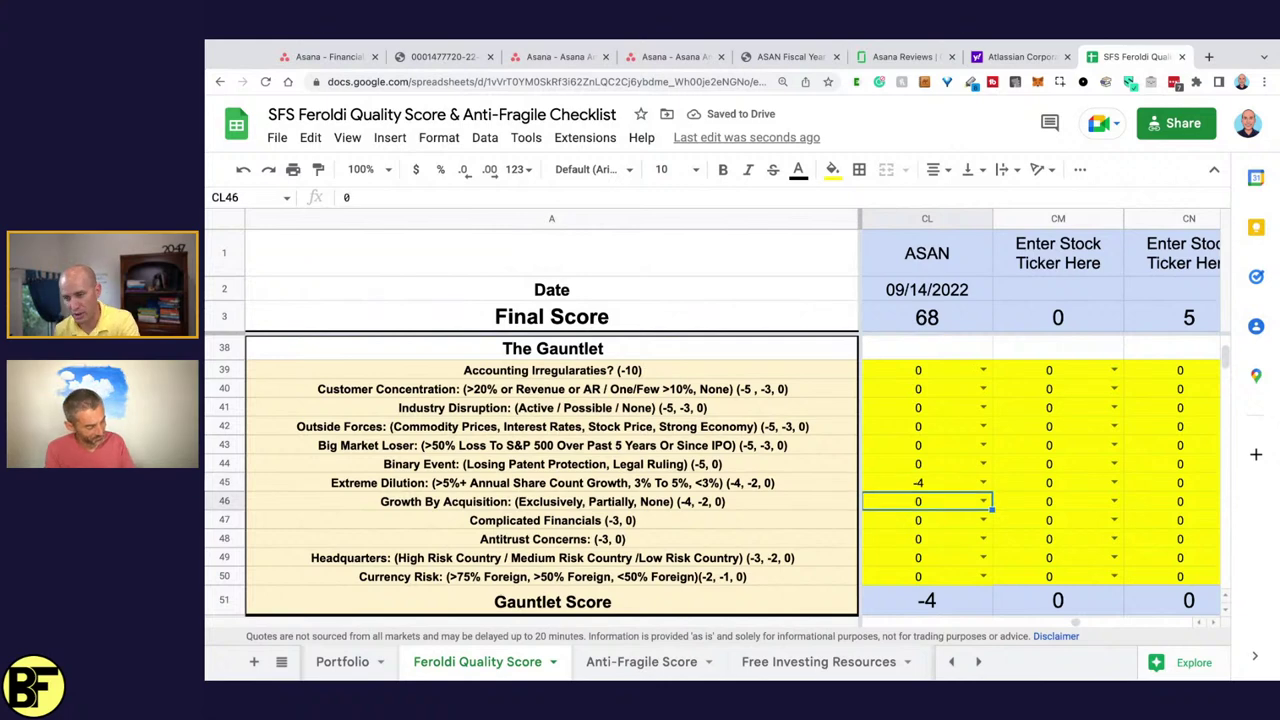
{"action": "left_click", "coordinate": [918, 520]}
{"action": "left_click", "coordinate": [918, 539]}
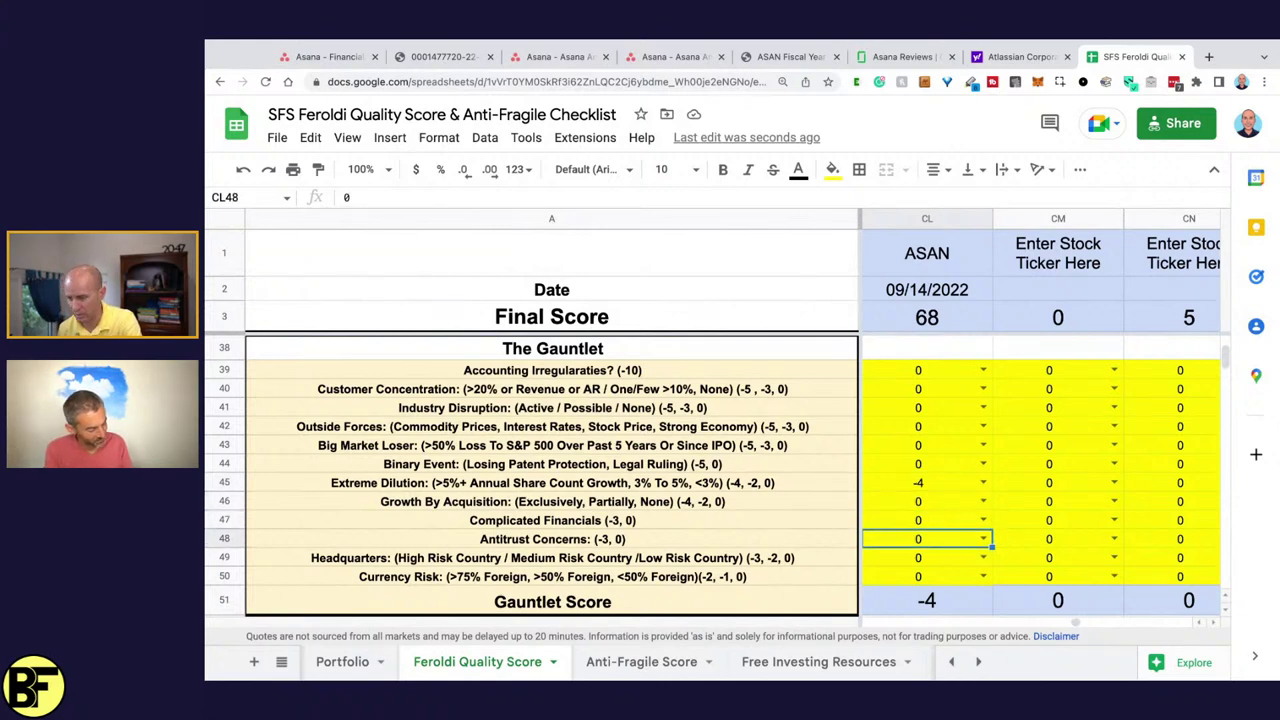
{"action": "left_click", "coordinate": [918, 558]}
{"action": "left_click", "coordinate": [918, 577]}
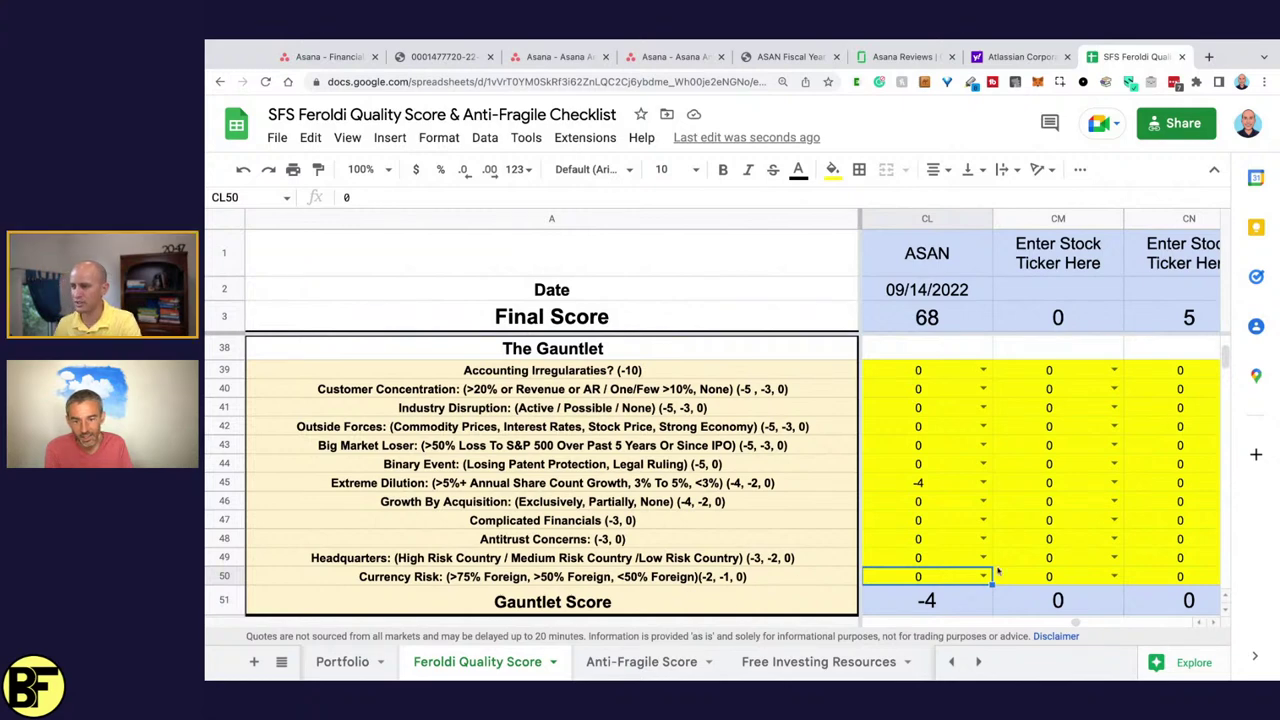
{"action": "scroll", "coordinate": [997, 572], "scroll_direction": "up", "scroll_amount": 10}
{"action": "left_click", "coordinate": [964, 326]}
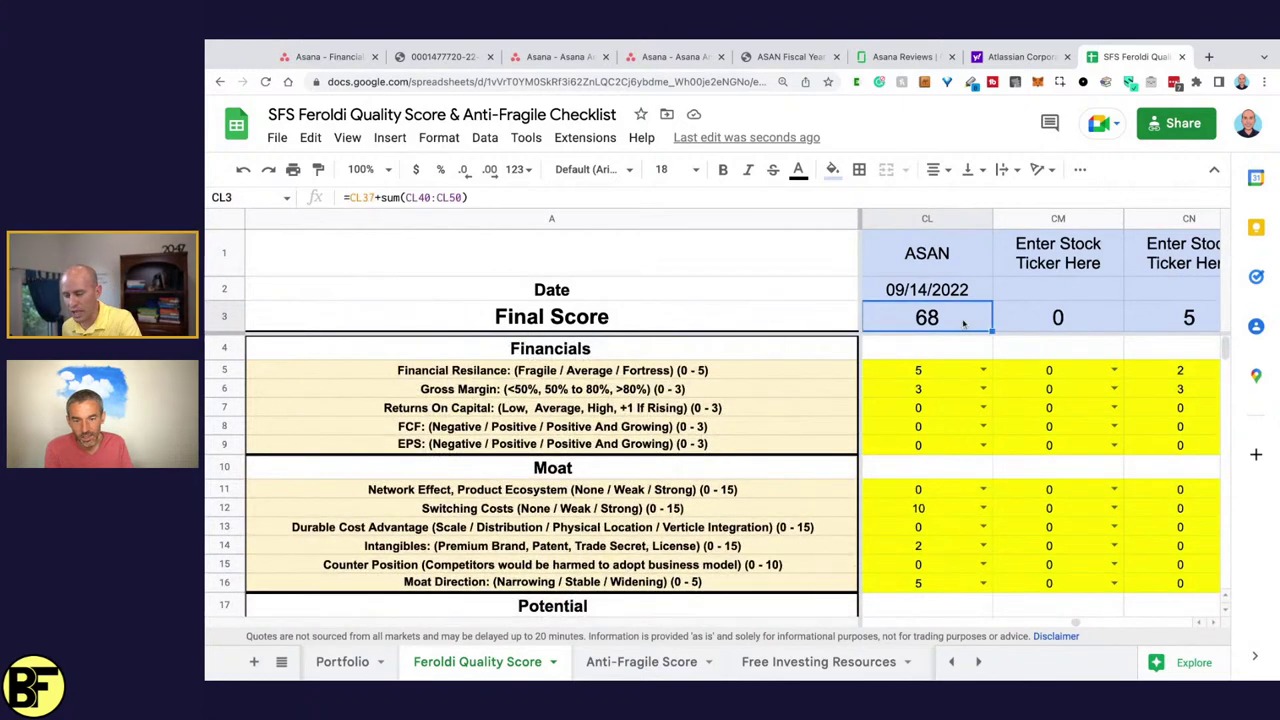
- Switch to the Anti-Fragile Score sheet and enter ticker ASAN with the date 09/14/2022 in the first unused column
{"action": "left_click", "coordinate": [648, 670]}
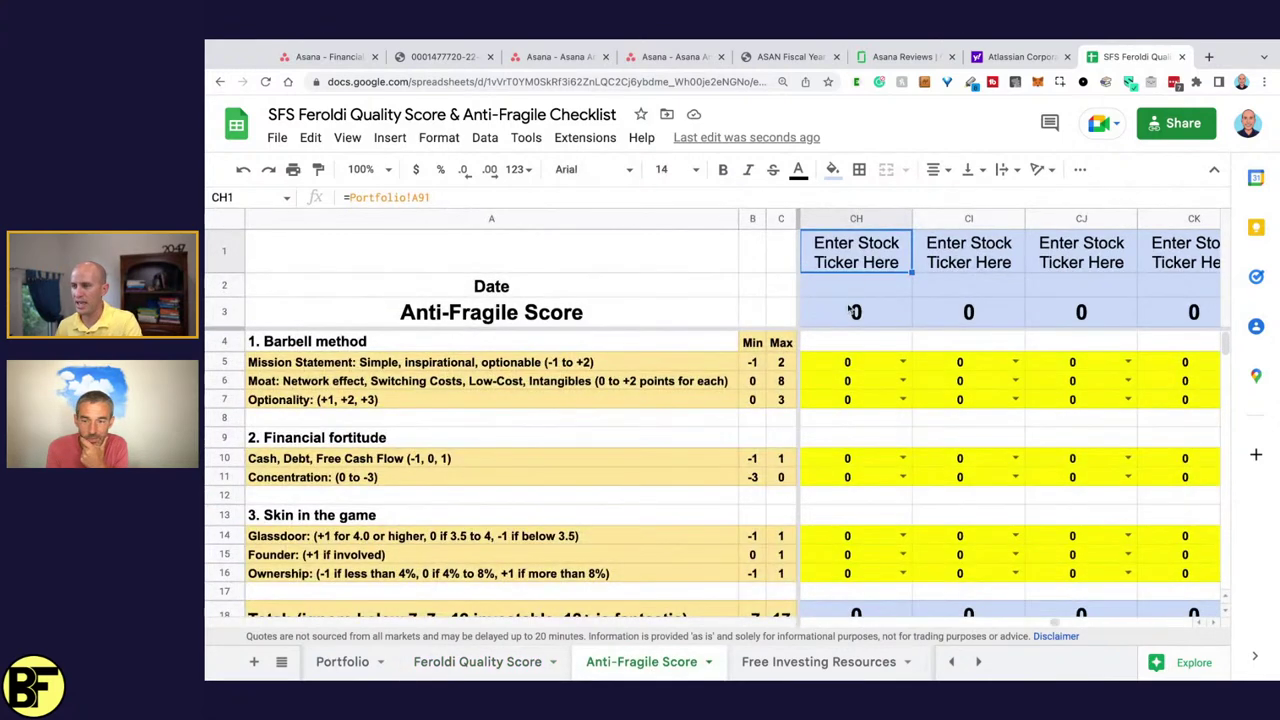
{"action": "type", "text": "ASAN"}
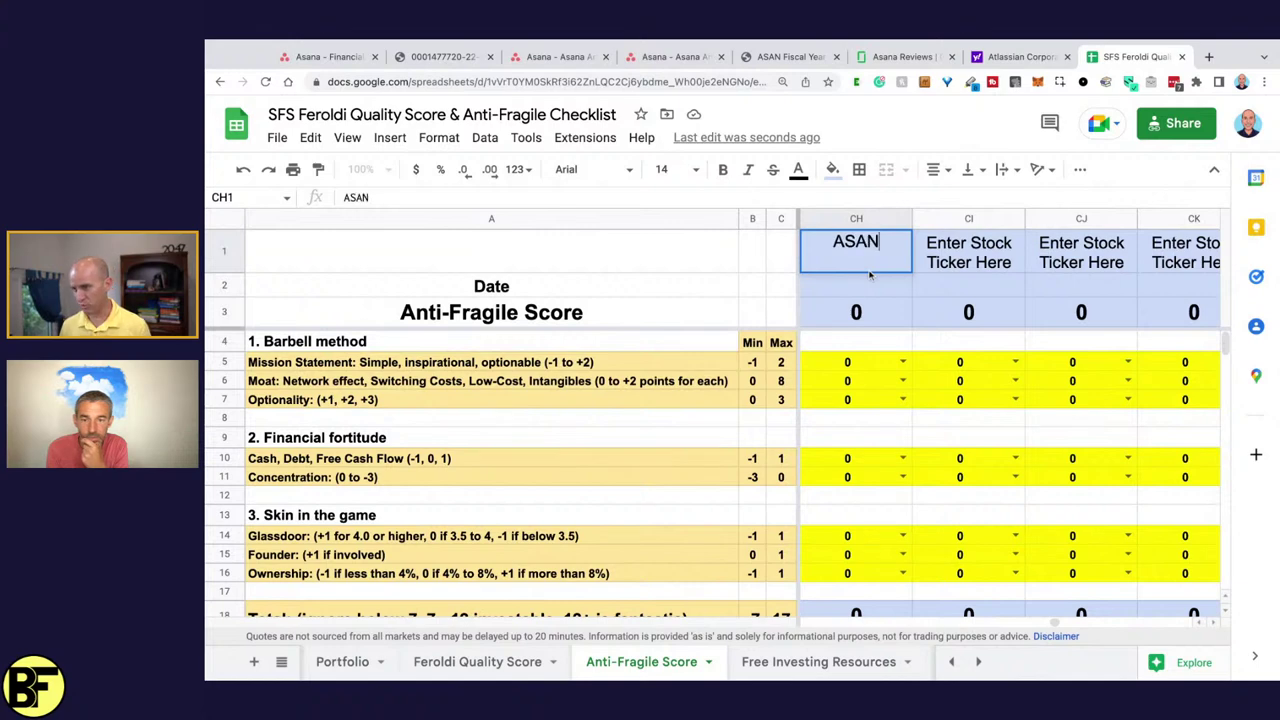
{"action": "key", "text": "Return"}
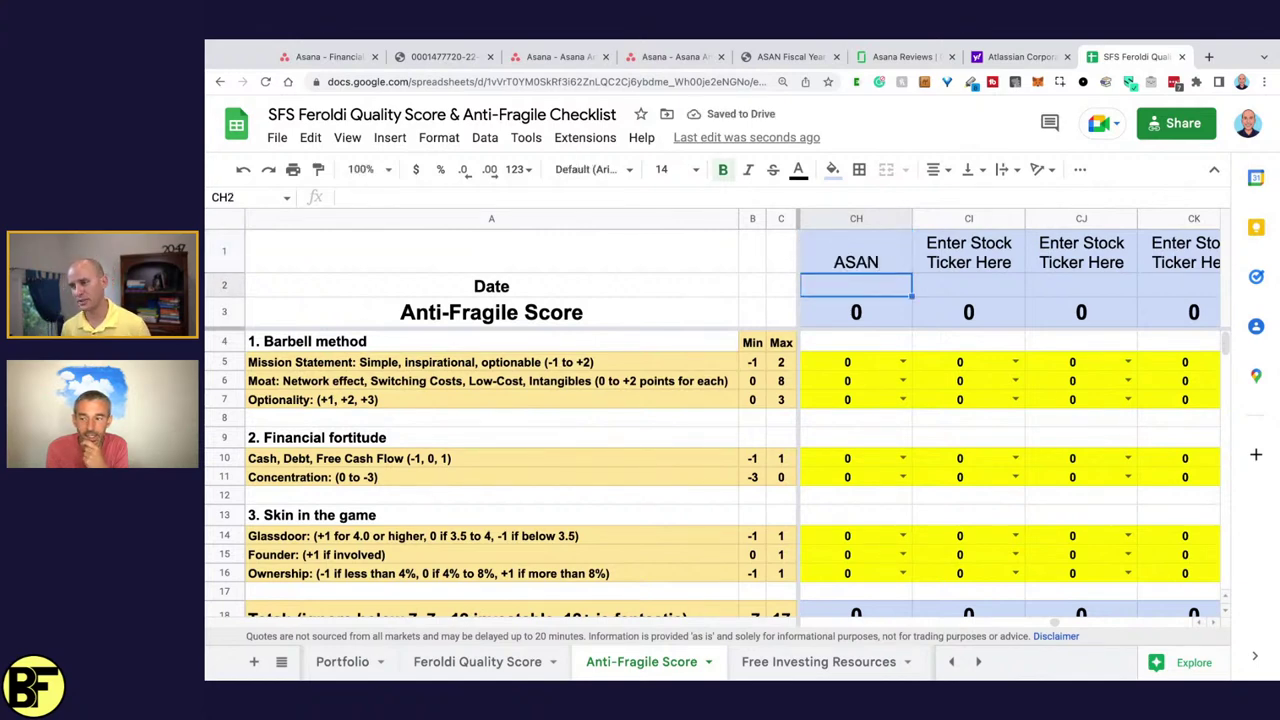
{"action": "type", "text": "09"}
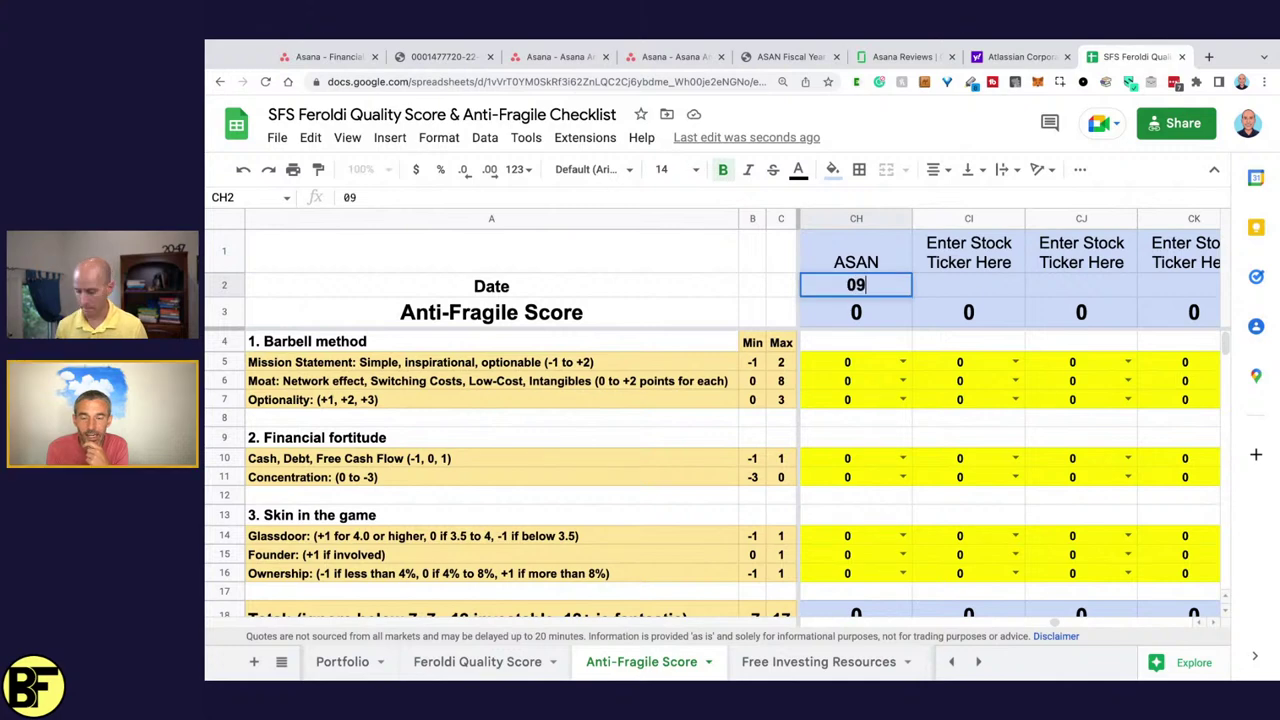
{"action": "type", "text": "/14/2022"}
{"action": "key", "text": "Return"}
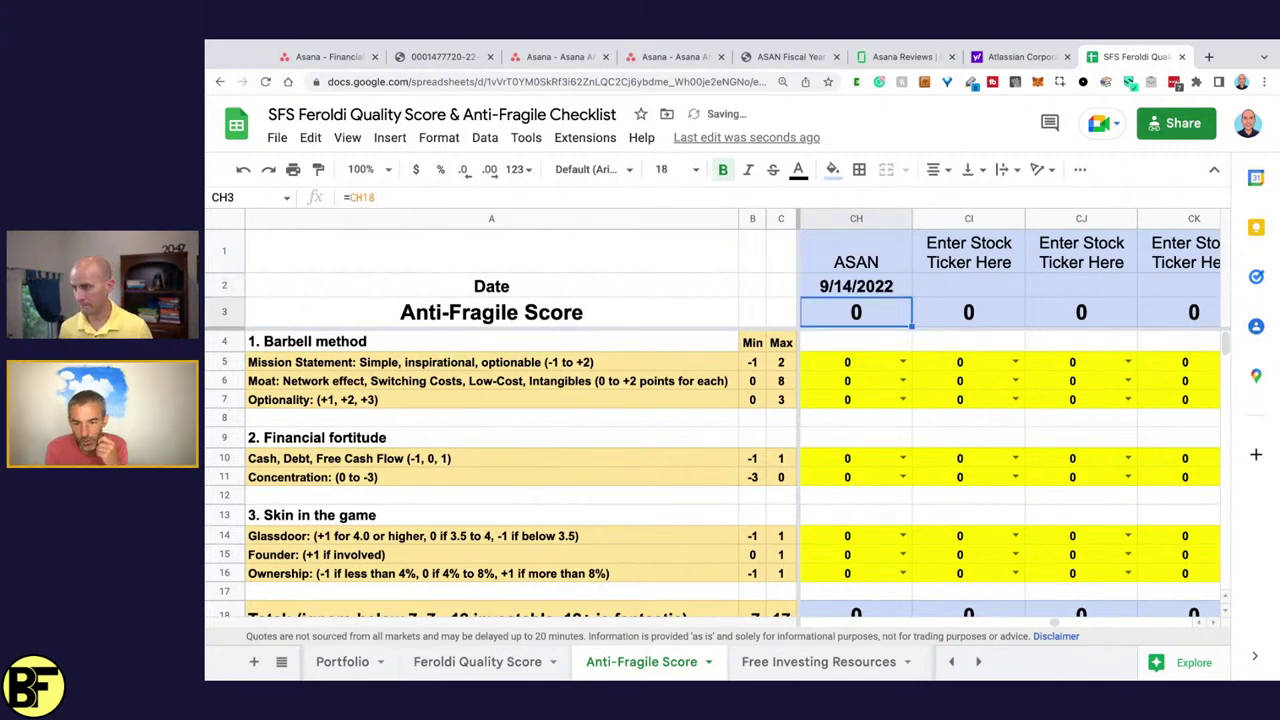
- In the Barbell method section, score ASAN's Mission Statement 2
{"action": "left_click", "coordinate": [856, 362]}
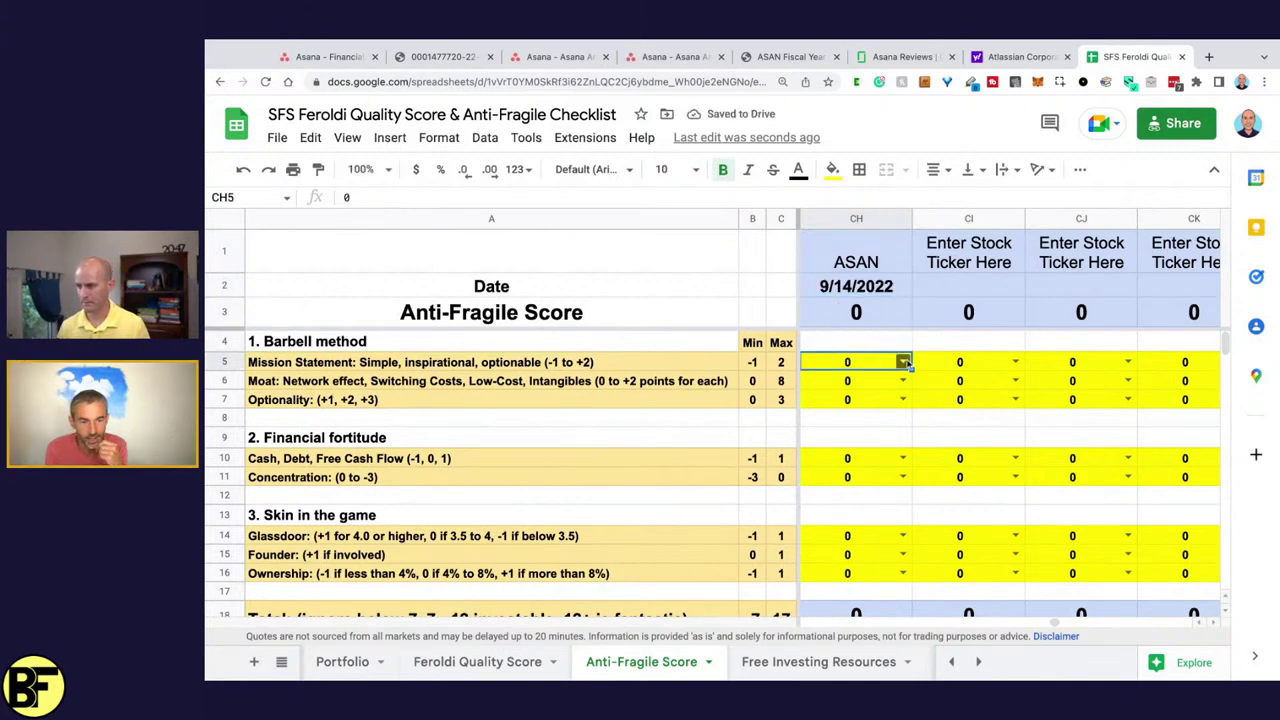
{"action": "left_click", "coordinate": [902, 361]}
{"action": "left_click", "coordinate": [895, 450]}
- In the Barbell method section, score ASAN's Moat 2.5
{"action": "left_click", "coordinate": [888, 388]}
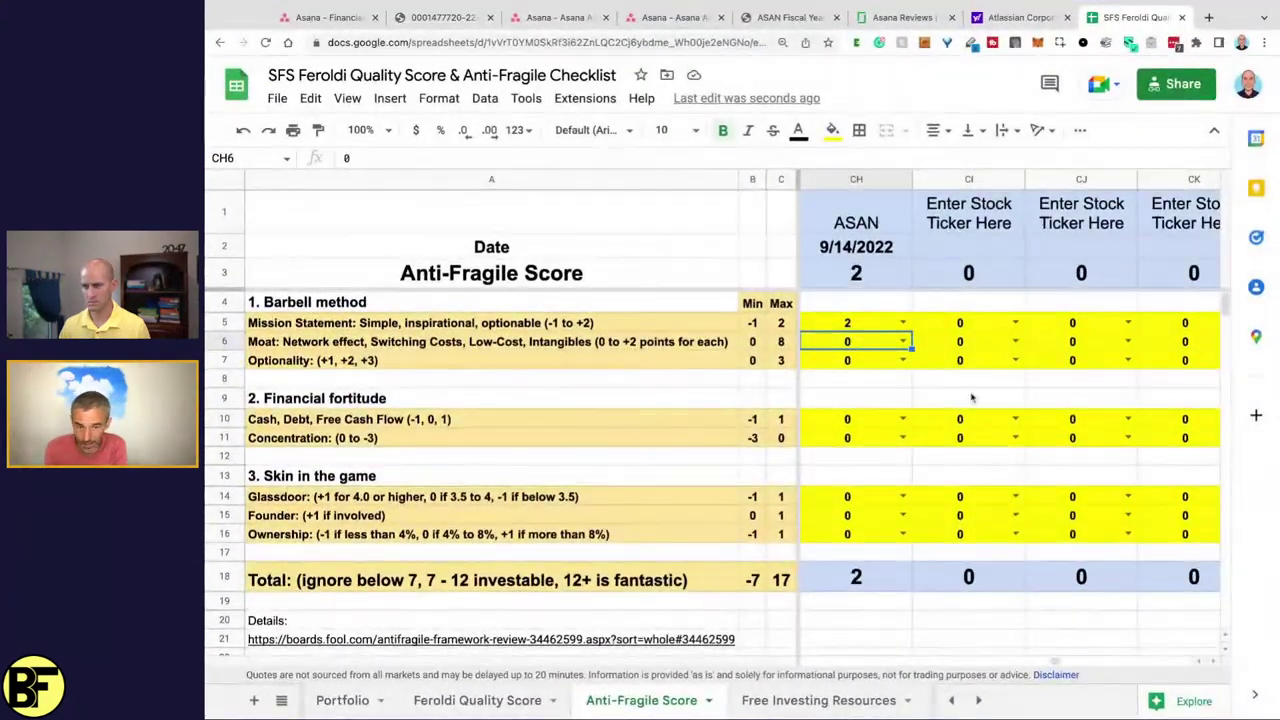
{"action": "left_click", "coordinate": [903, 341]}
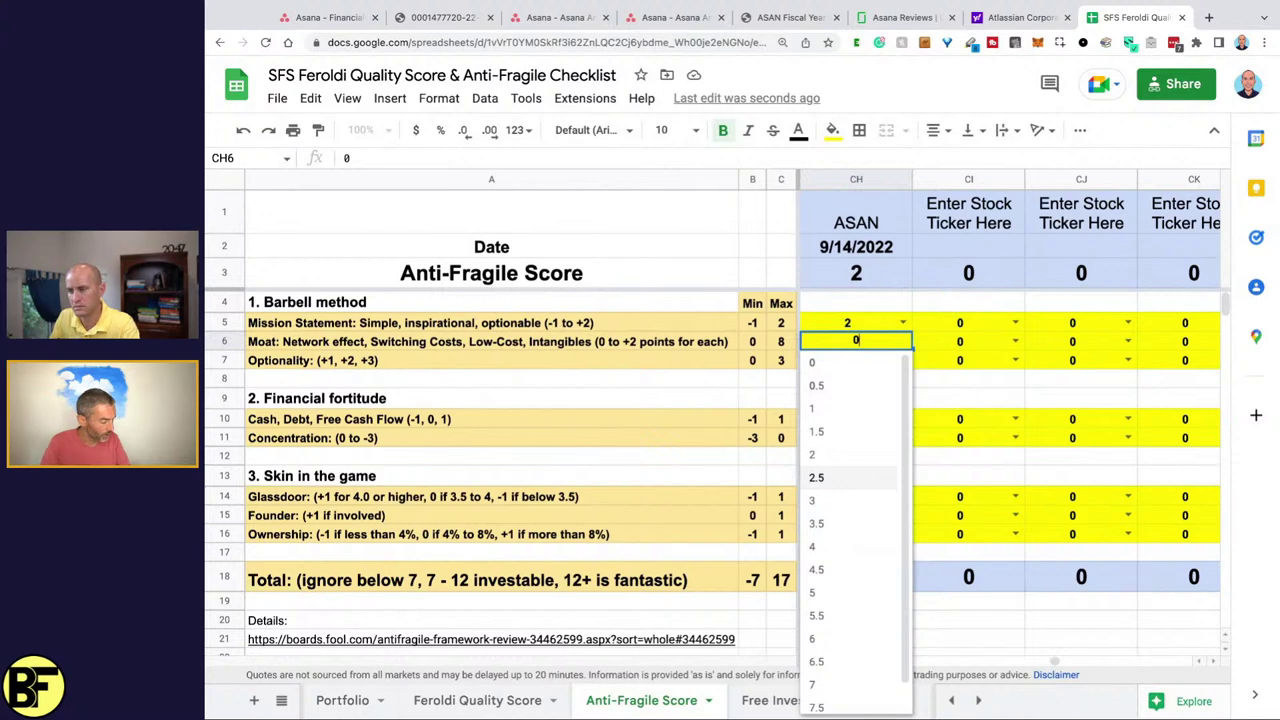
{"action": "key", "text": "Return"}
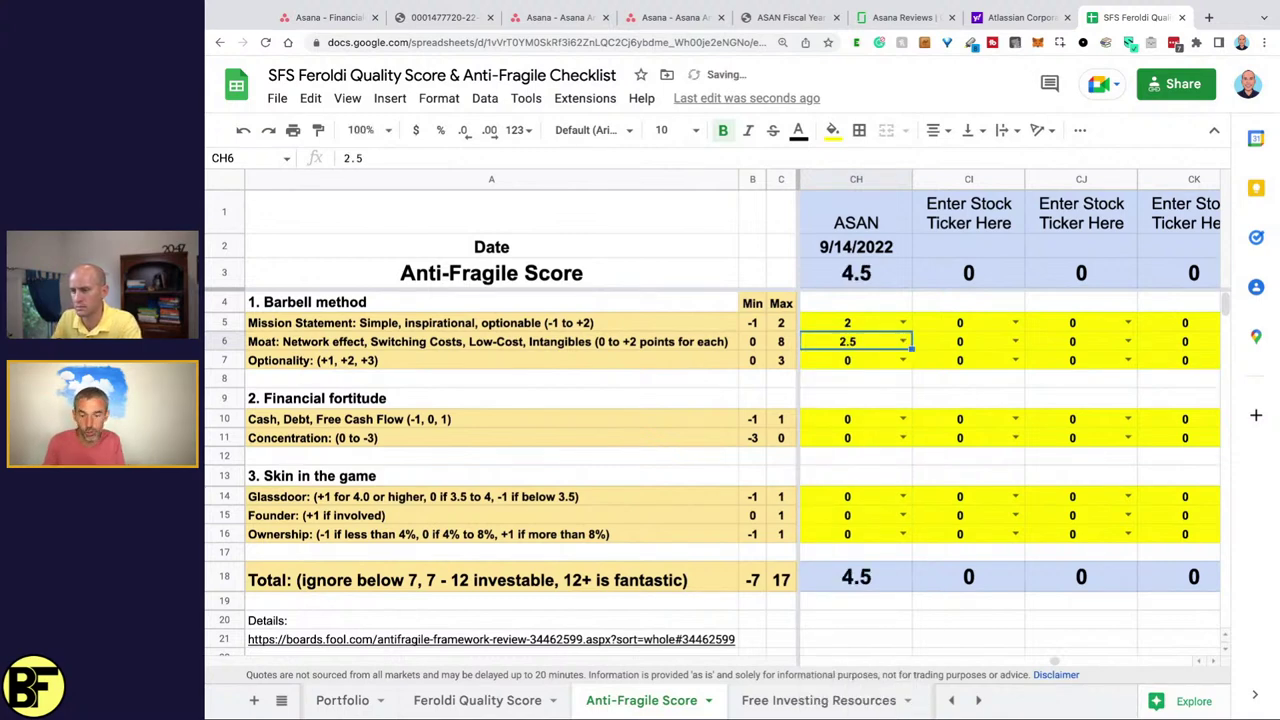
- Copy ASAN's Moat cell onto its Optionality cell to allow half points and score Optionality 1.5
{"action": "left_click", "coordinate": [903, 361]}
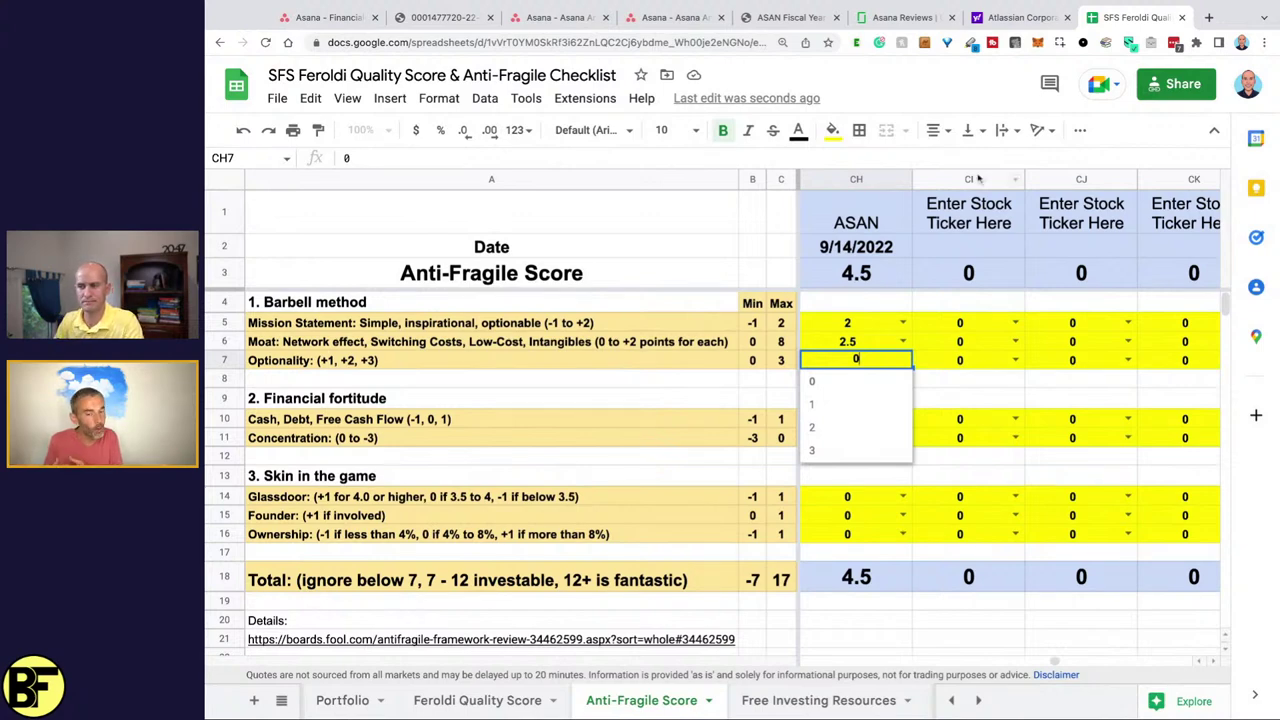
{"action": "left_click", "coordinate": [866, 341]}
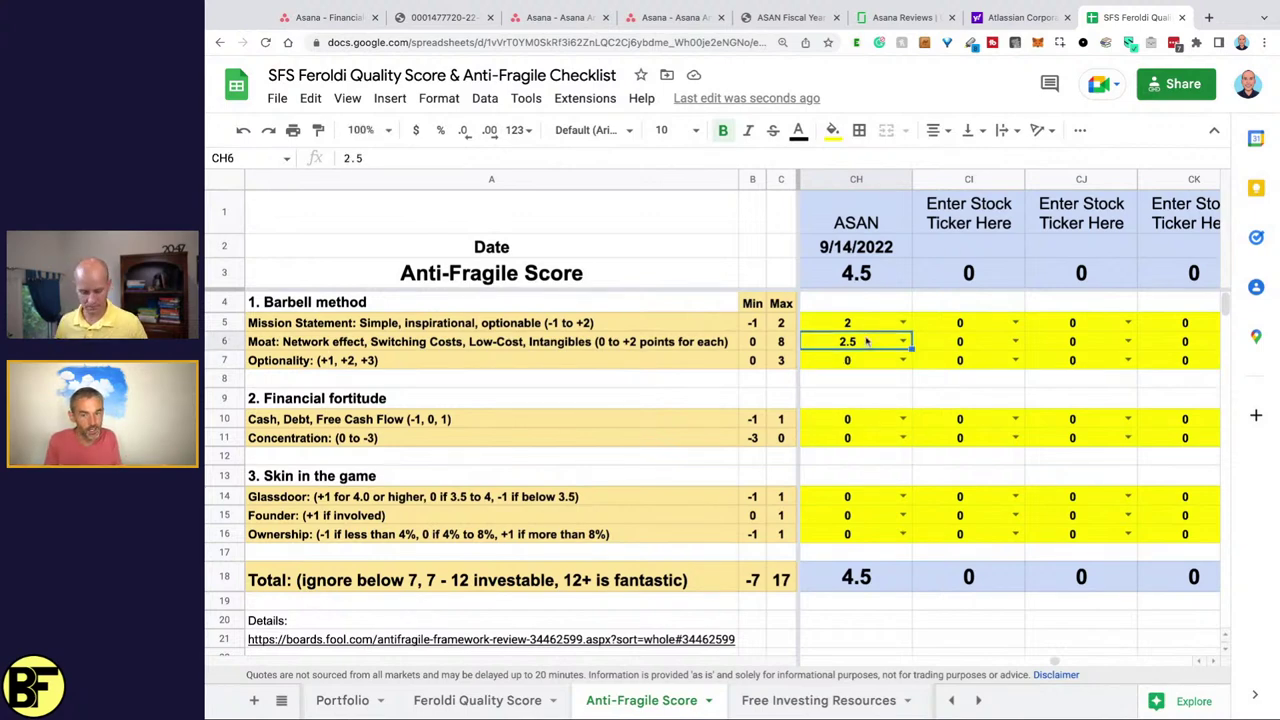
{"action": "key", "text": "ctrl+c"}
{"action": "left_click", "coordinate": [866, 360]}
{"action": "key", "text": "ctrl+v"}
{"action": "left_click", "coordinate": [902, 360]}
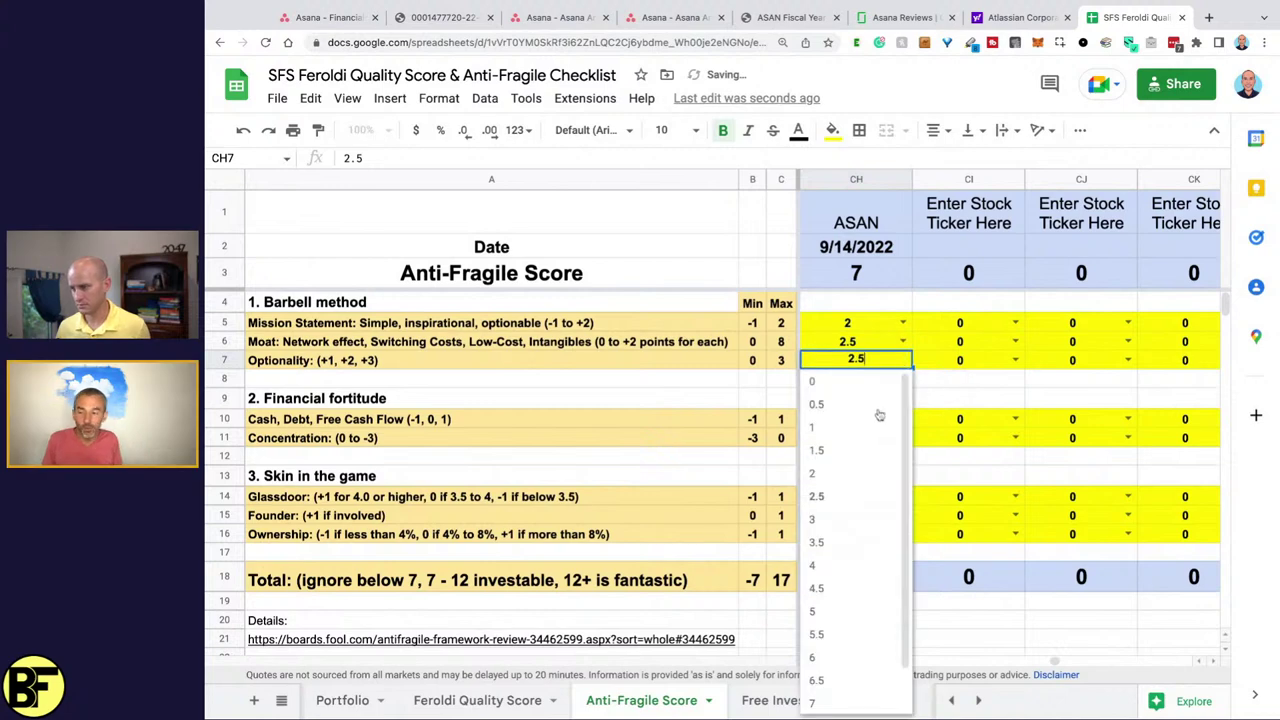
{"action": "left_click", "coordinate": [880, 450]}
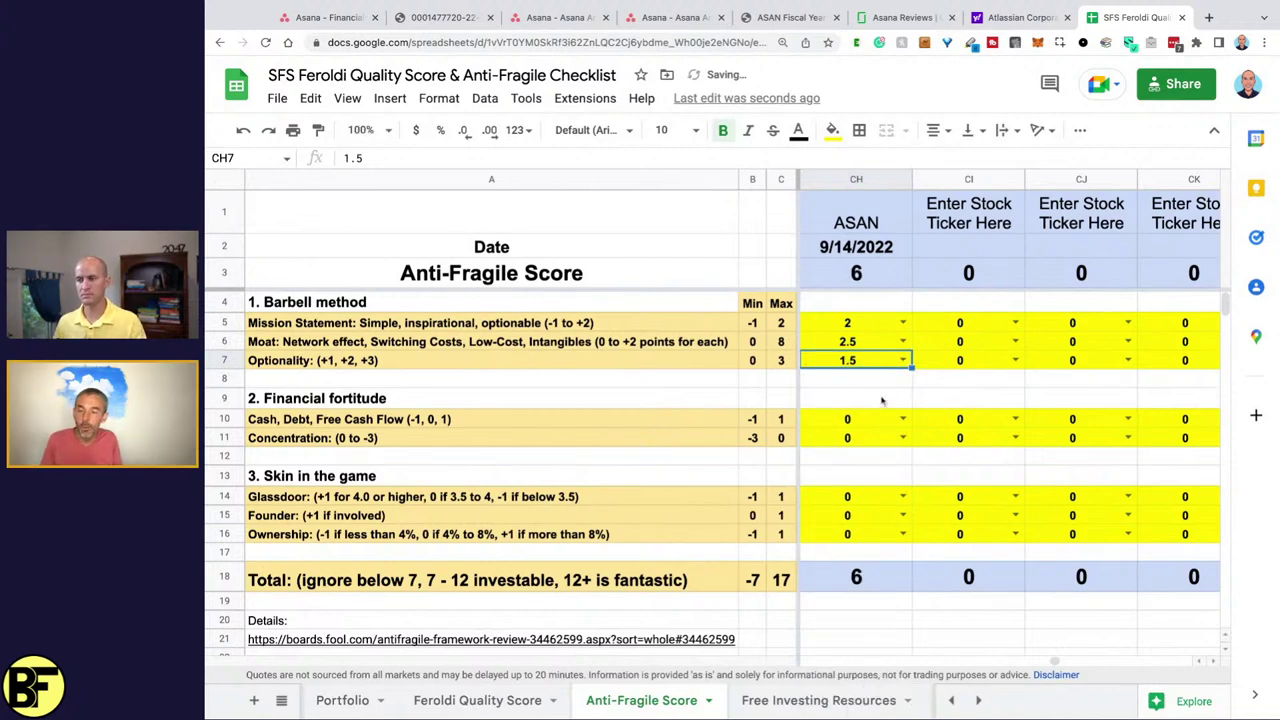
- In the Financial fortitude section, score ASAN's Cash, Debt, Free Cash Flow -0.5
{"action": "key", "text": "Down"}
{"action": "key", "text": "Down"}
{"action": "key", "text": "Down"}
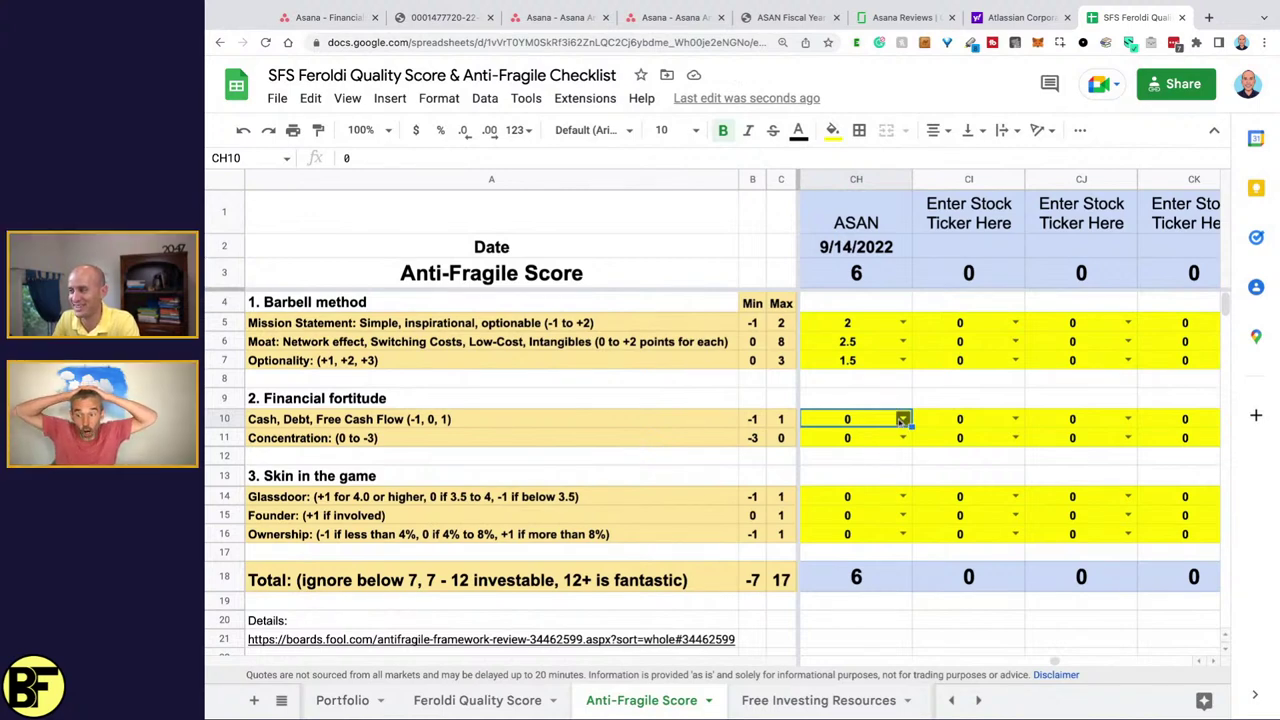
{"action": "left_click", "coordinate": [903, 418]}
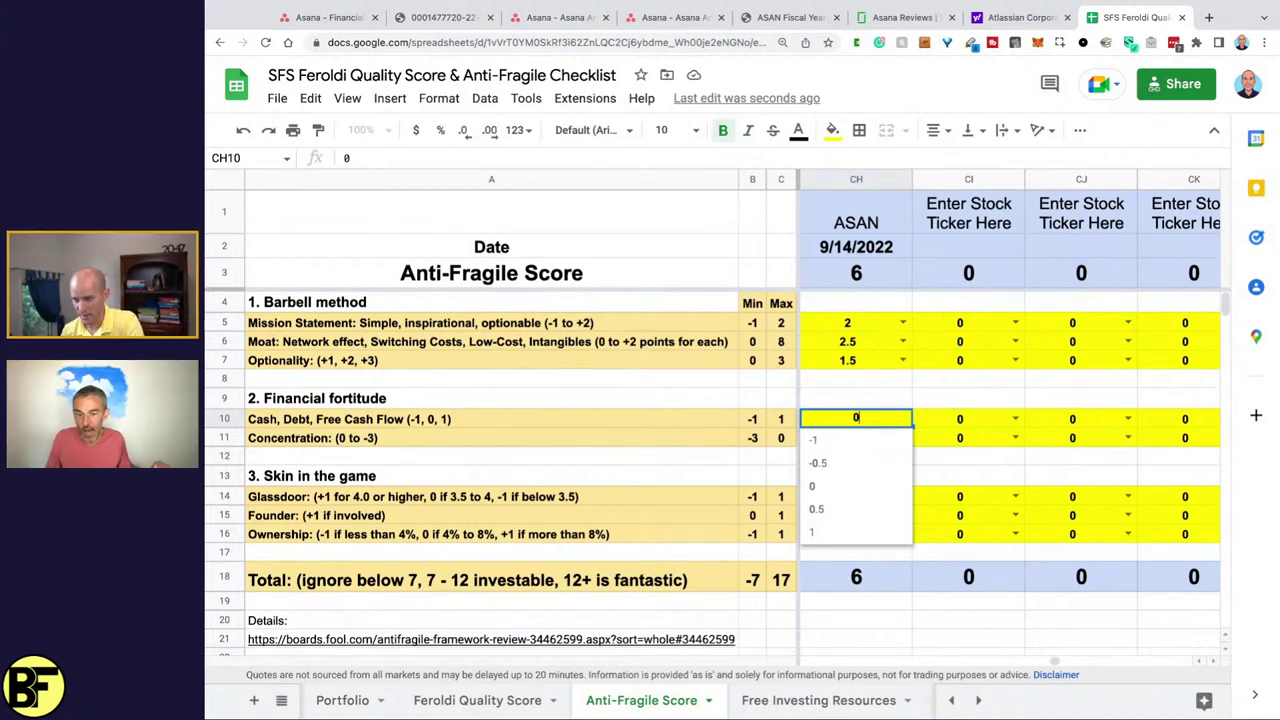
{"action": "left_click", "coordinate": [891, 461]}
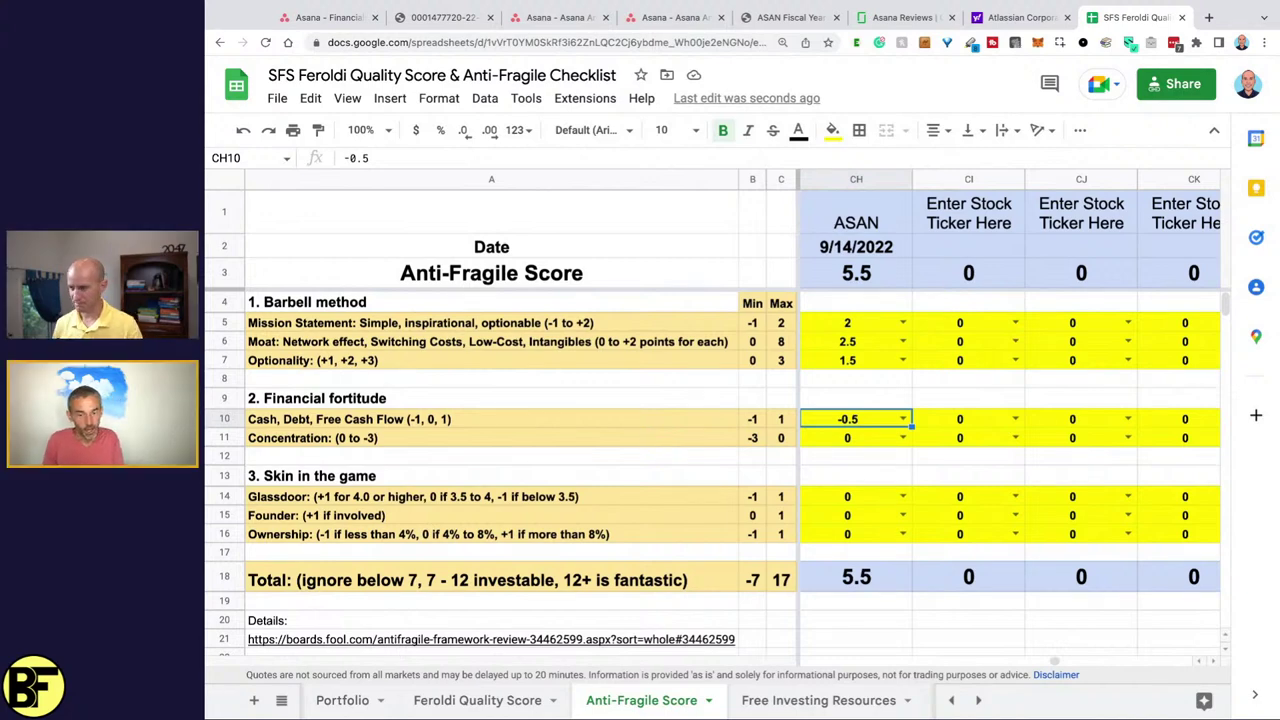
{"action": "key", "text": "Down"}
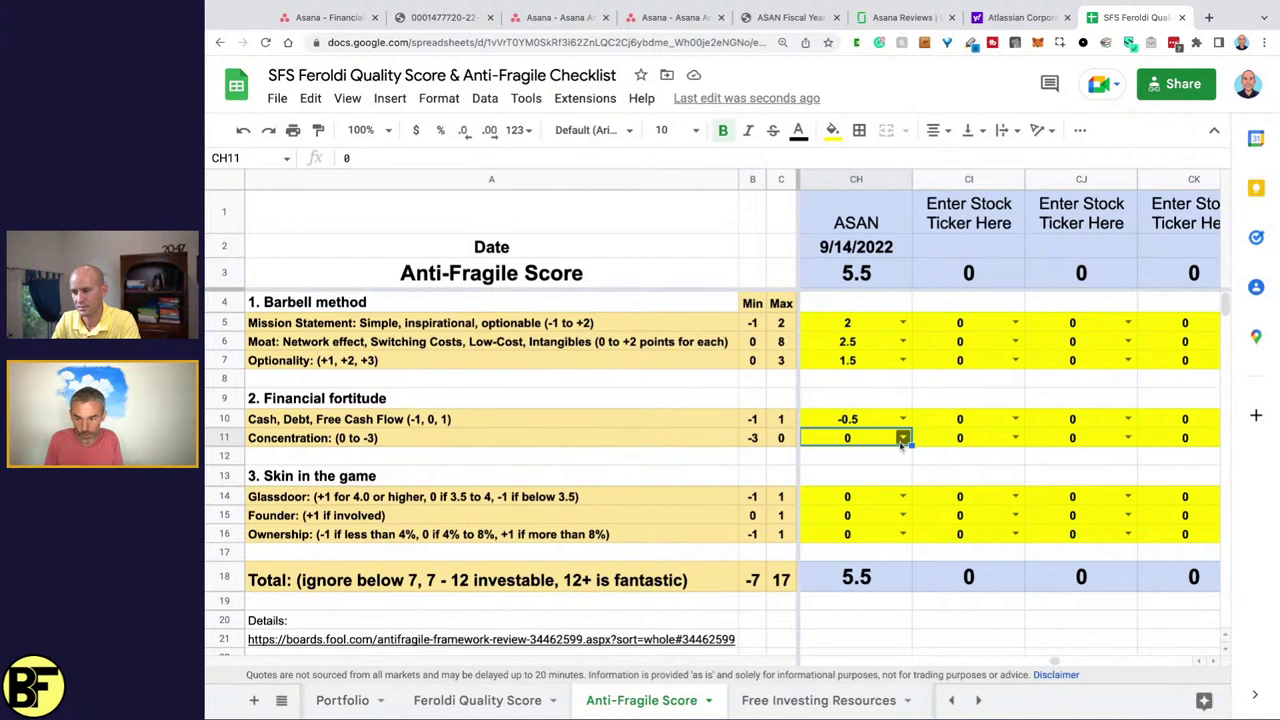
- In the Skin in the game section, score ASAN's Glassdoor, Founder and Ownership items 1 each
{"action": "left_click", "coordinate": [900, 497]}
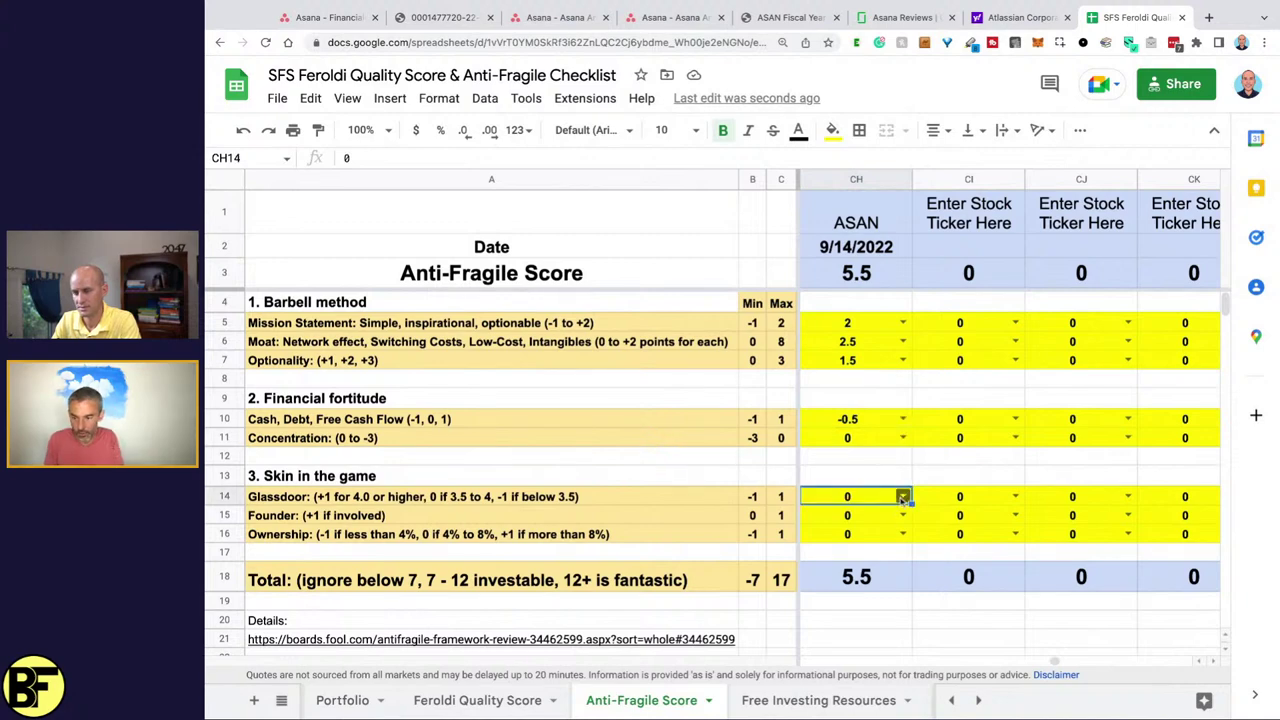
{"action": "left_click", "coordinate": [903, 497]}
{"action": "left_click", "coordinate": [860, 609]}
{"action": "left_click", "coordinate": [903, 515]}
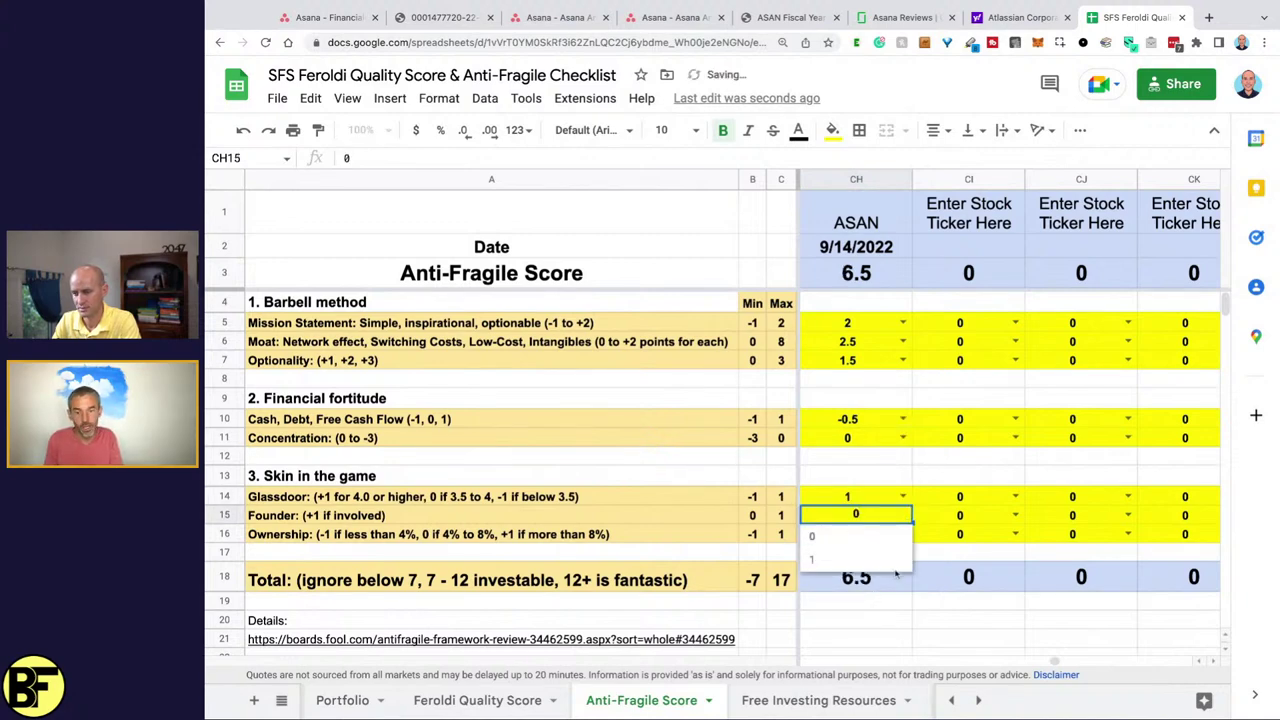
{"action": "left_click", "coordinate": [870, 559]}
{"action": "left_click", "coordinate": [903, 534]}
{"action": "left_click", "coordinate": [875, 646]}
{"action": "left_click", "coordinate": [892, 582]}
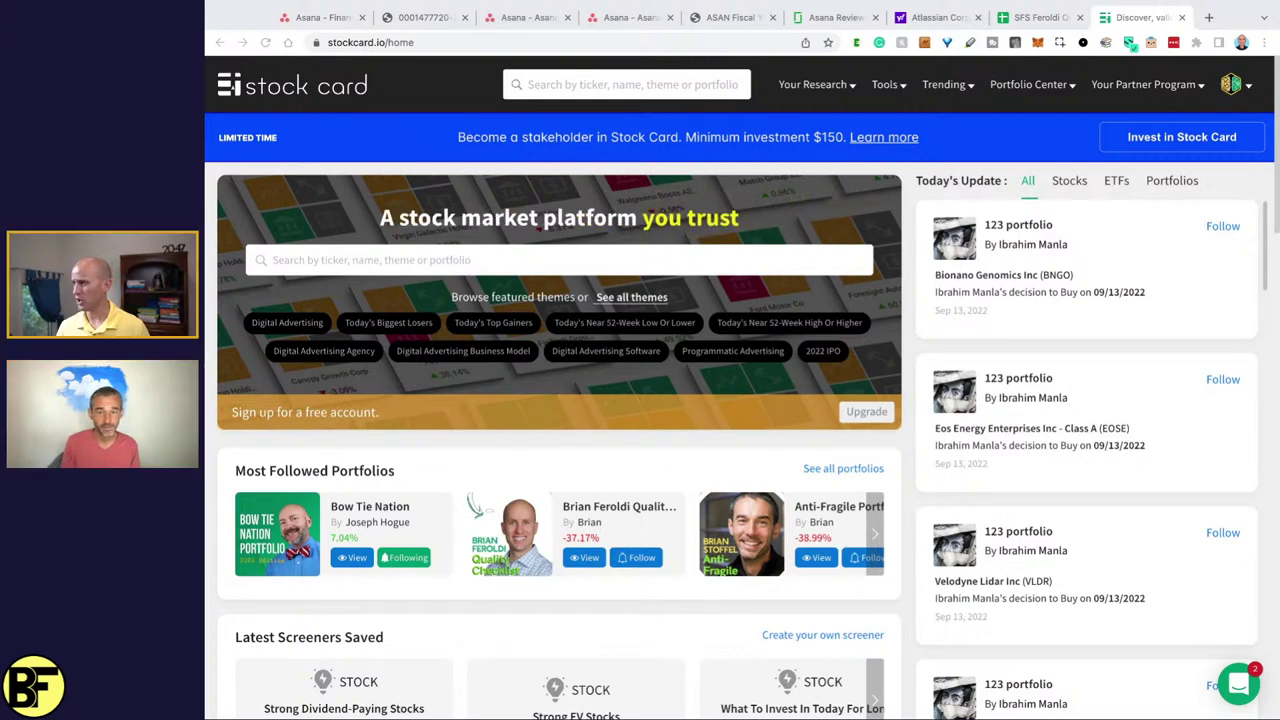
- Switch to the Stock Card website and open the account's own portfolios, showing the Anti-Fragile Portfolio
{"action": "left_click", "coordinate": [1012, 152]}
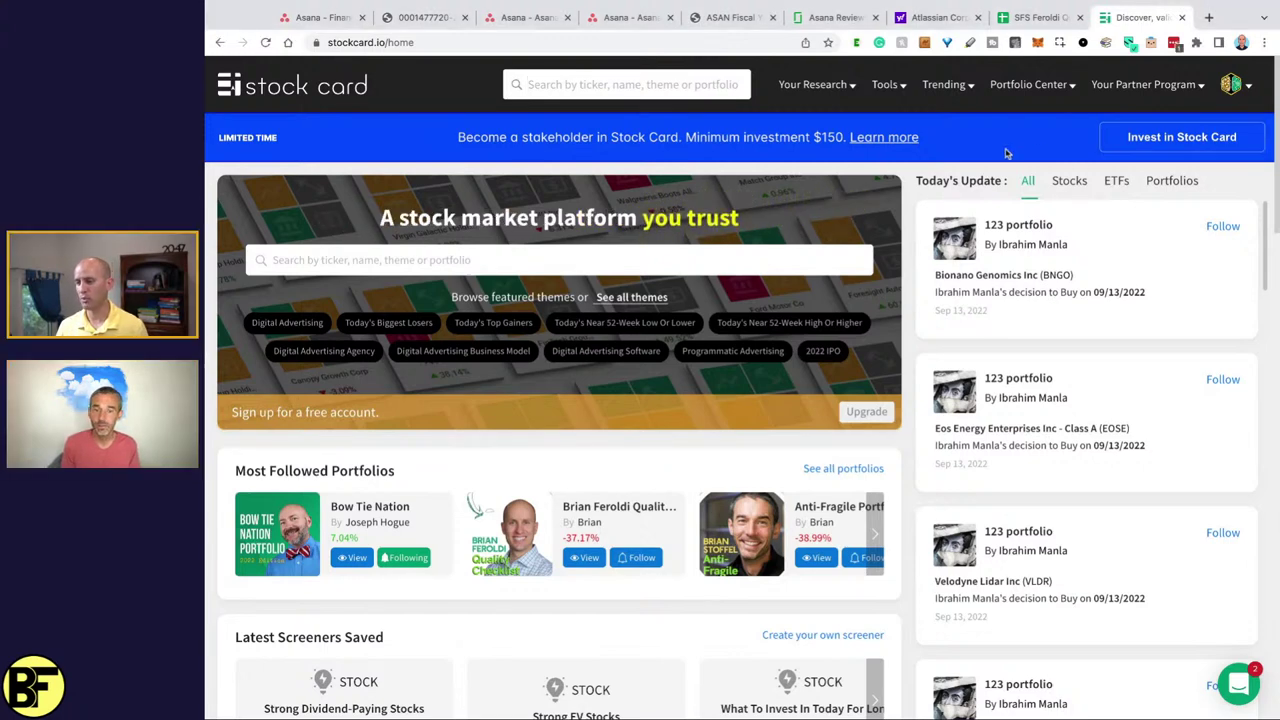
{"action": "mouse_move", "coordinate": [817, 84]}
{"action": "left_click", "coordinate": [826, 329]}
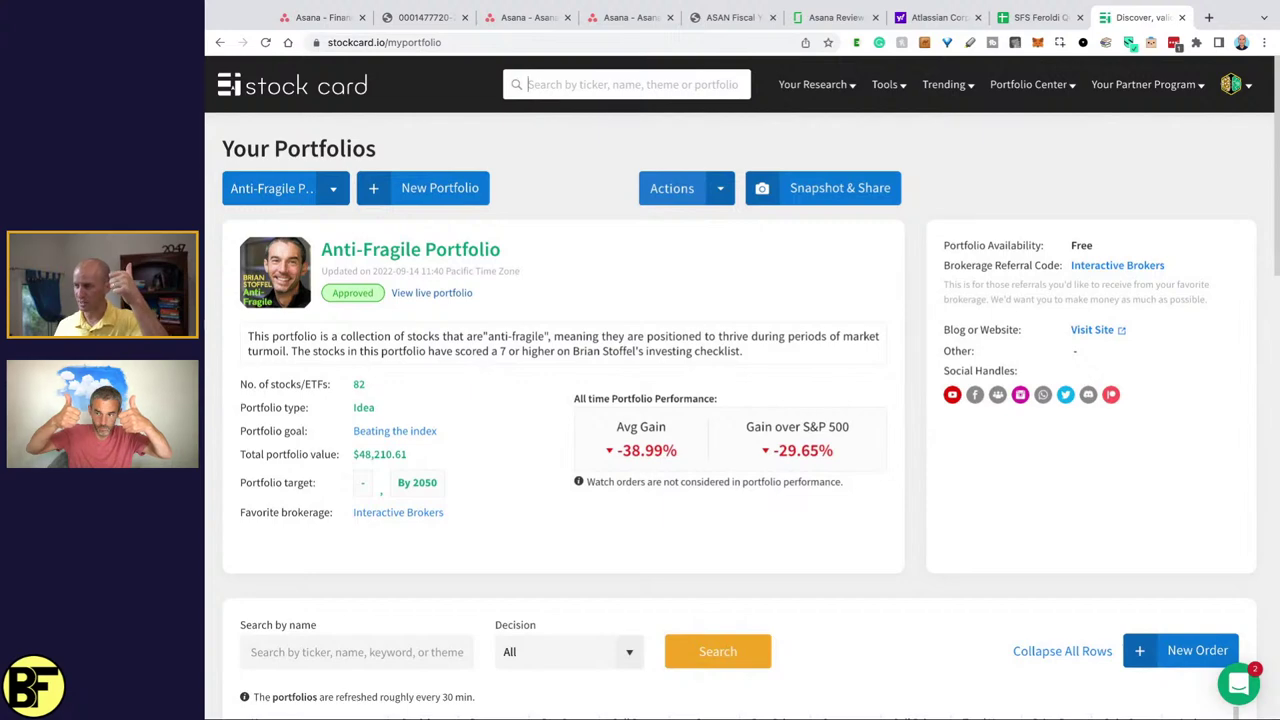
- Start a new order in the Anti-Fragile Portfolio for ASAN (Asana Inc - Class A) with decision Buy and buy date 09/14/2022
{"action": "left_click", "coordinate": [1200, 658]}
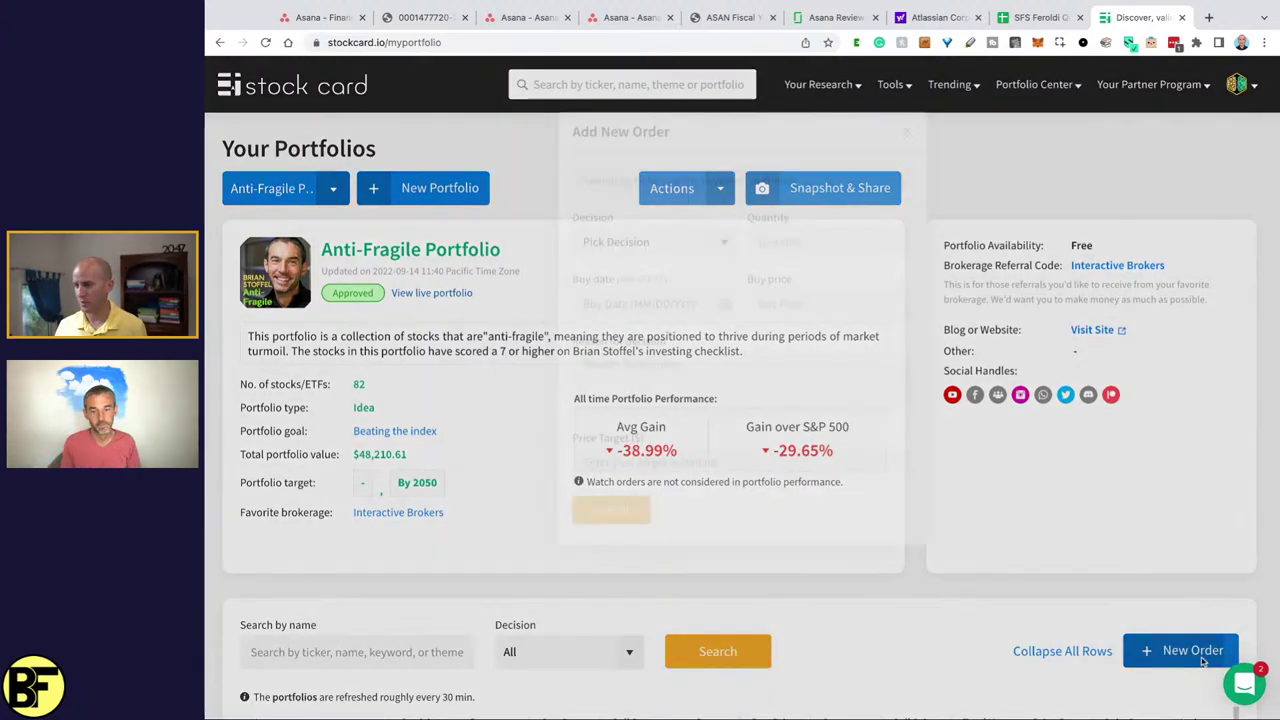
{"action": "type", "text": "asan"}
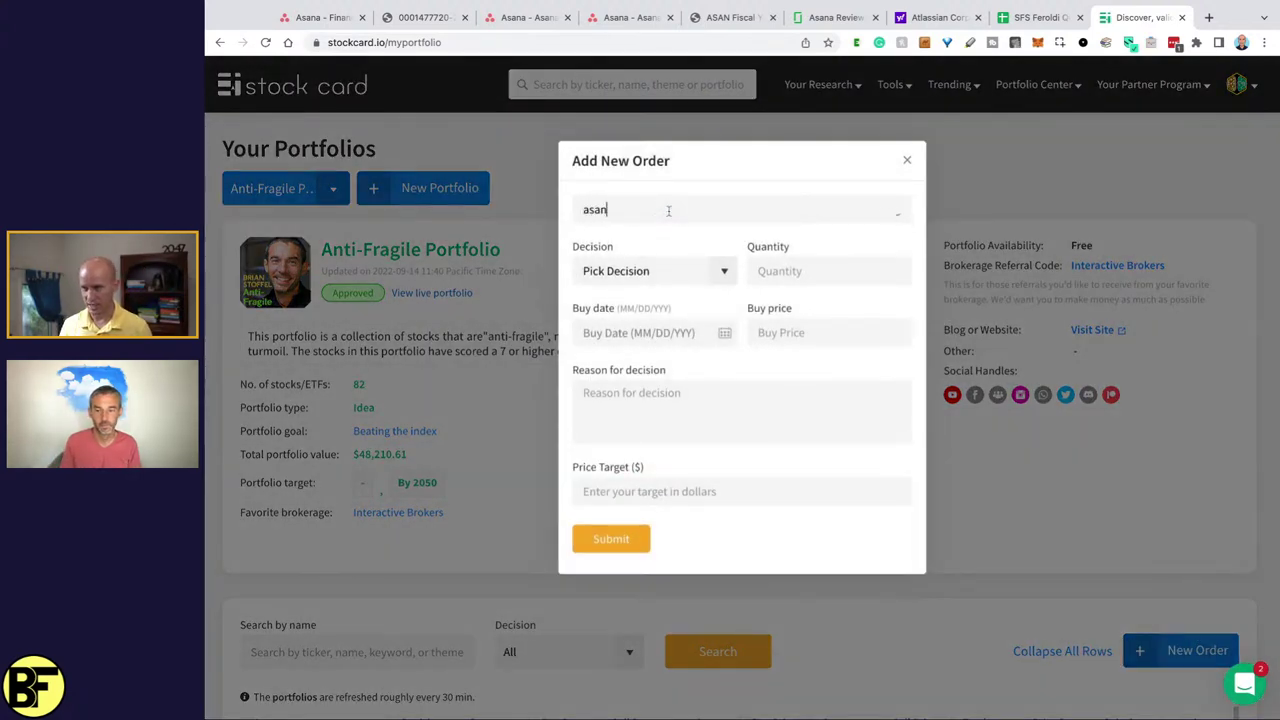
{"action": "left_click", "coordinate": [615, 265]}
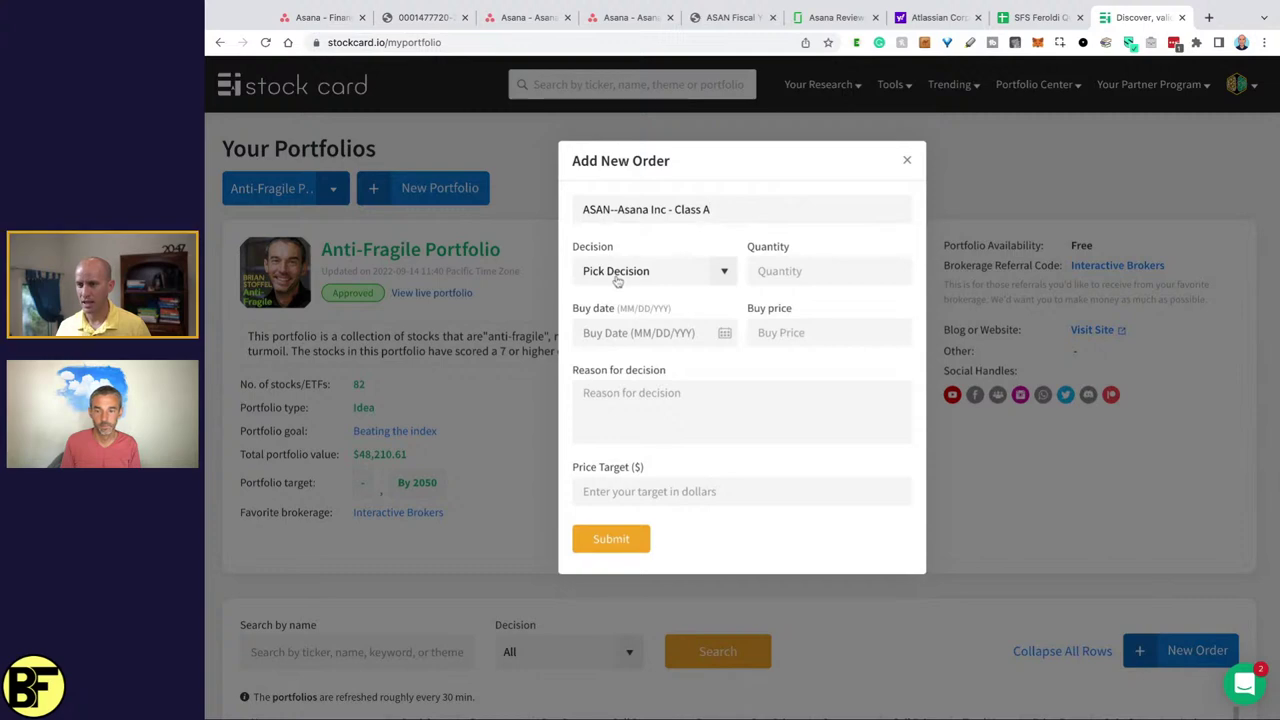
{"action": "left_click", "coordinate": [618, 282]}
{"action": "left_click", "coordinate": [677, 331]}
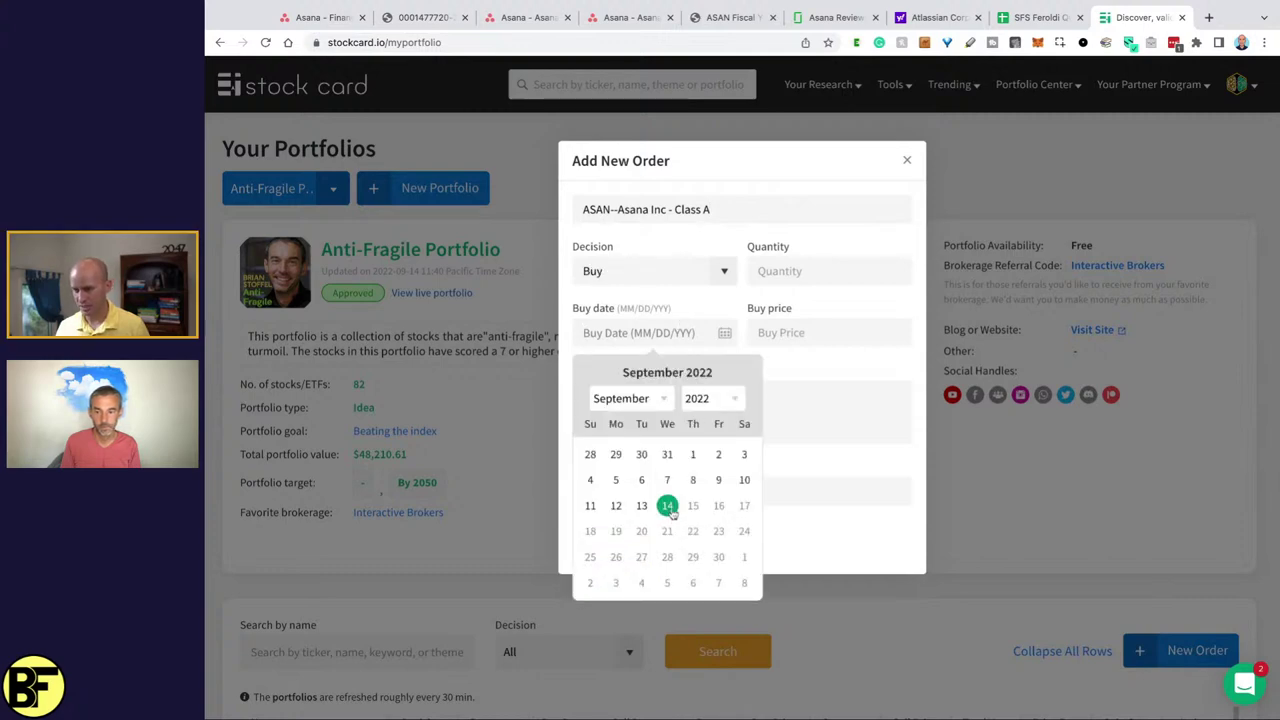
{"action": "left_click", "coordinate": [667, 506]}
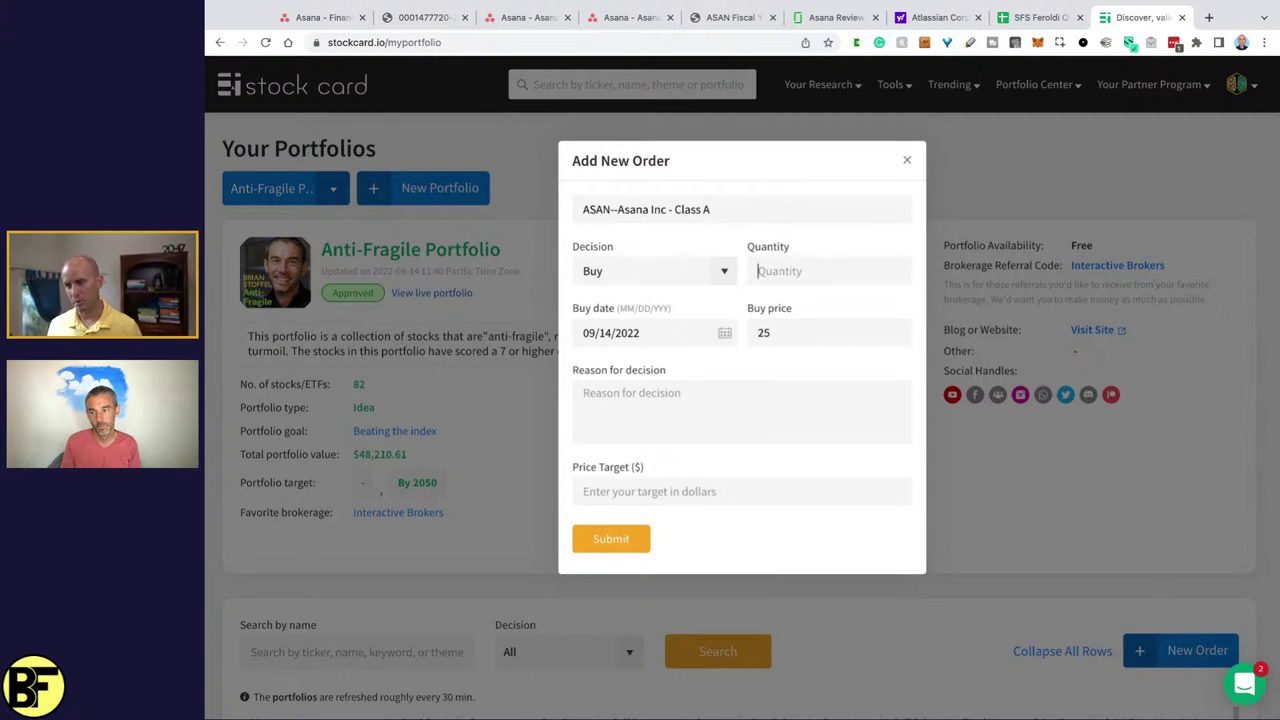
- Set the Anti-Fragile Portfolio order's quantity to 40, enter the reason "Score - 8.5" and submit it
{"action": "type", "text": "50"}
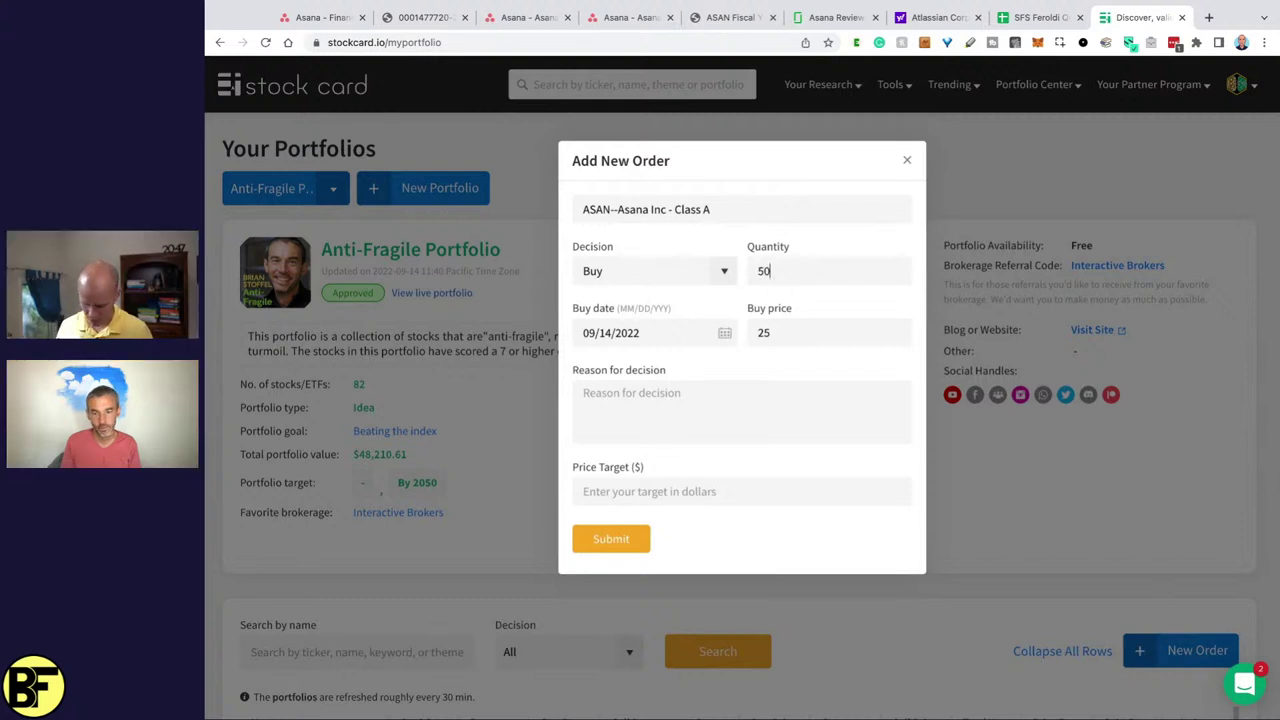
{"action": "key", "text": "BackSpace"}
{"action": "key", "text": "BackSpace"}
{"action": "type", "text": "40"}
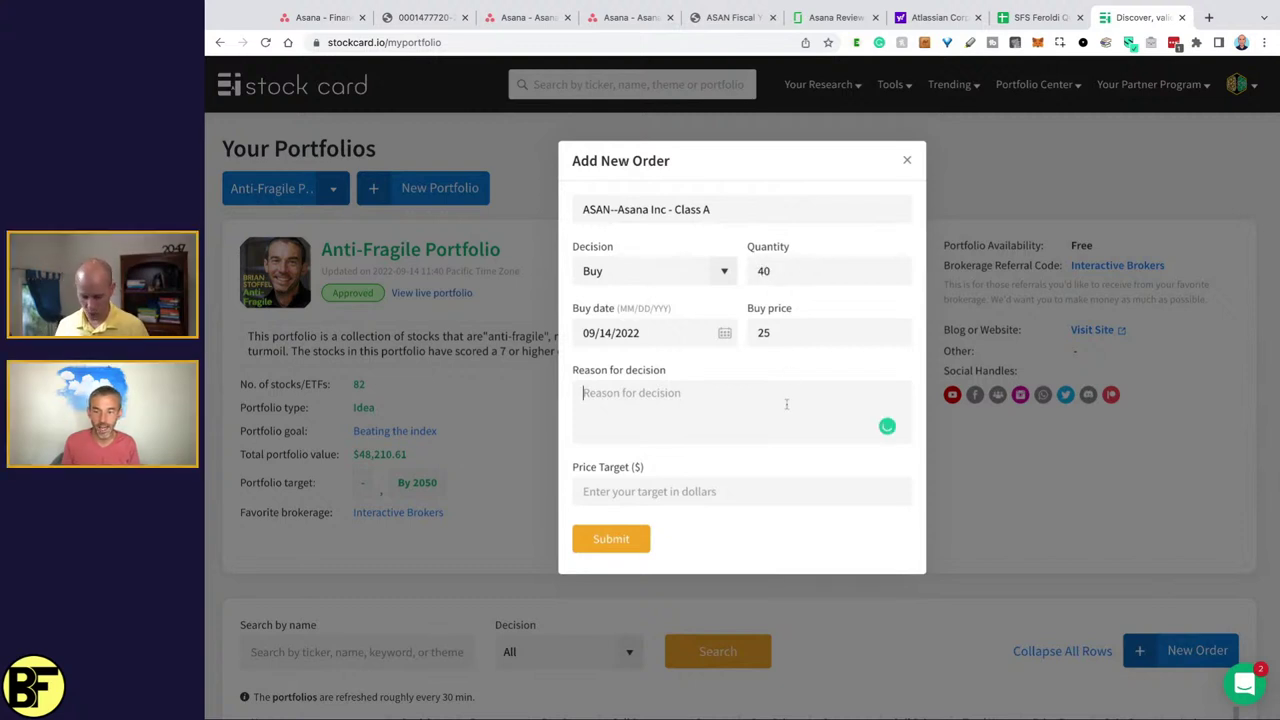
{"action": "left_click", "coordinate": [781, 409]}
{"action": "type", "text": "Score - "}
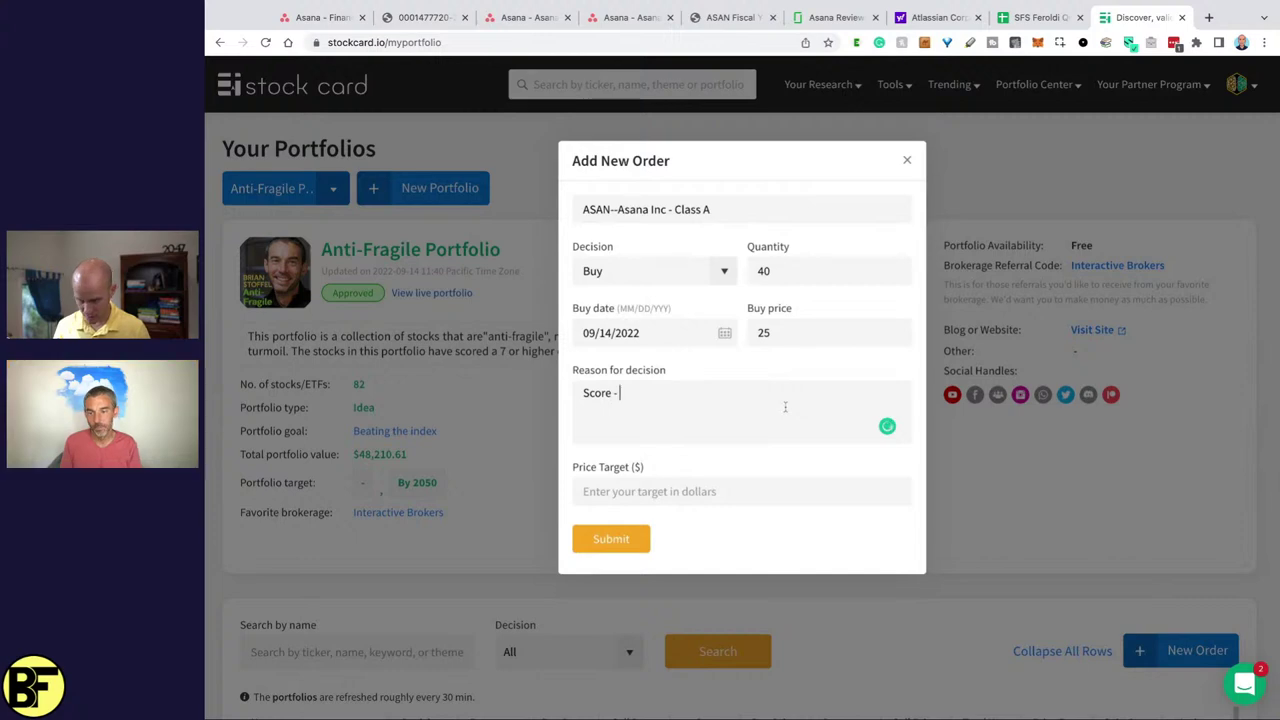
{"action": "type", "text": "8.5"}
{"action": "left_click", "coordinate": [611, 539]}
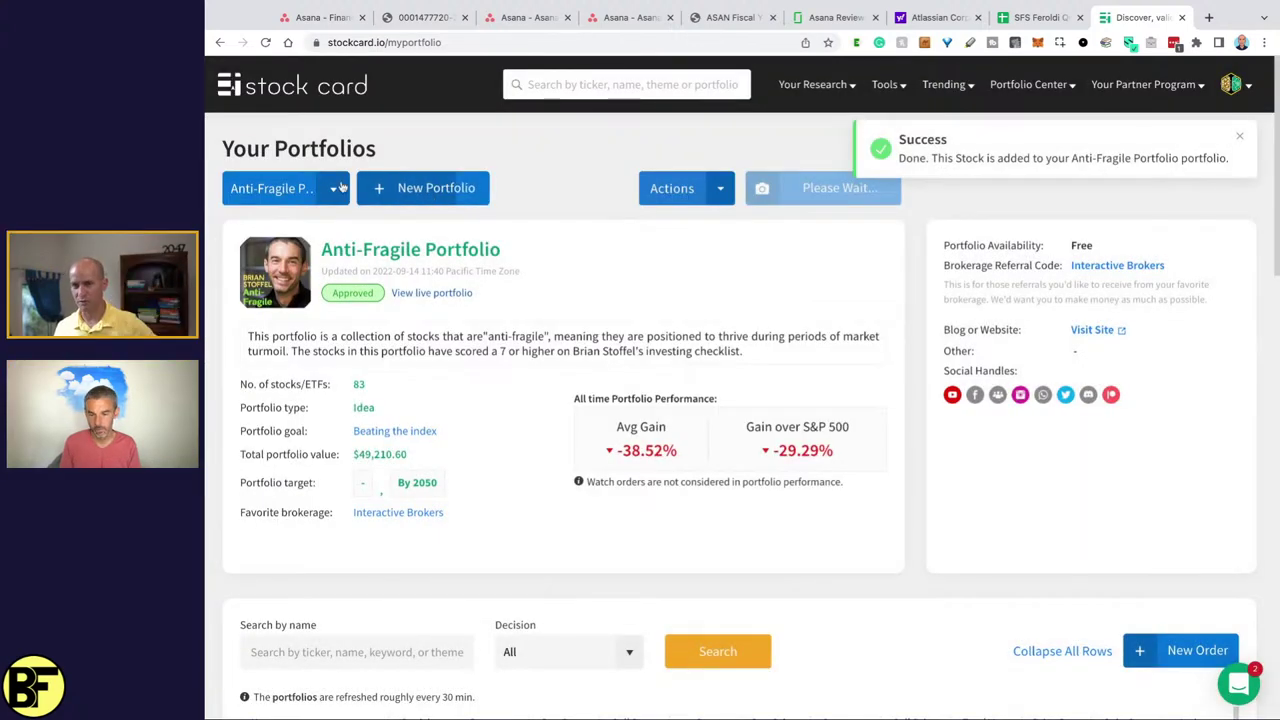
- Open the Anti-portfolio and start a new order for ASAN (Asana Inc - Class A) with decision Buy and buy date 09/14/2022
{"action": "left_click", "coordinate": [337, 190]}
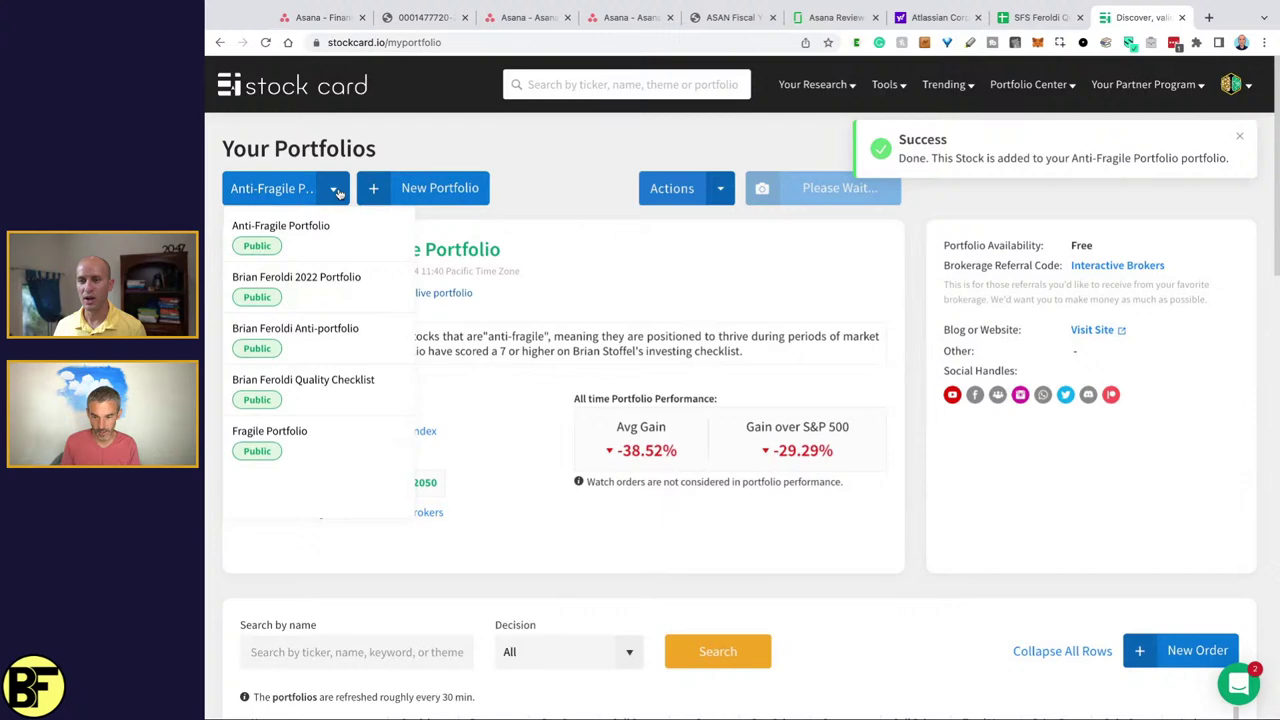
{"action": "left_click", "coordinate": [335, 337]}
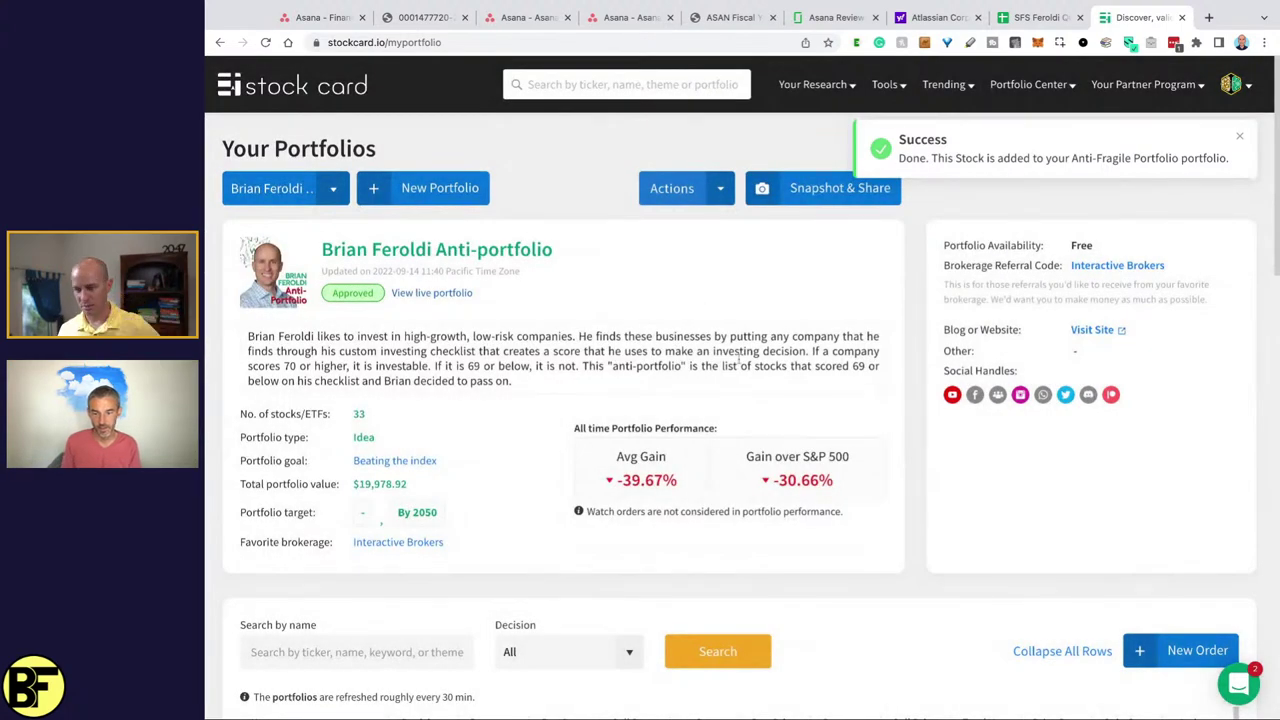
{"action": "left_click", "coordinate": [1180, 651]}
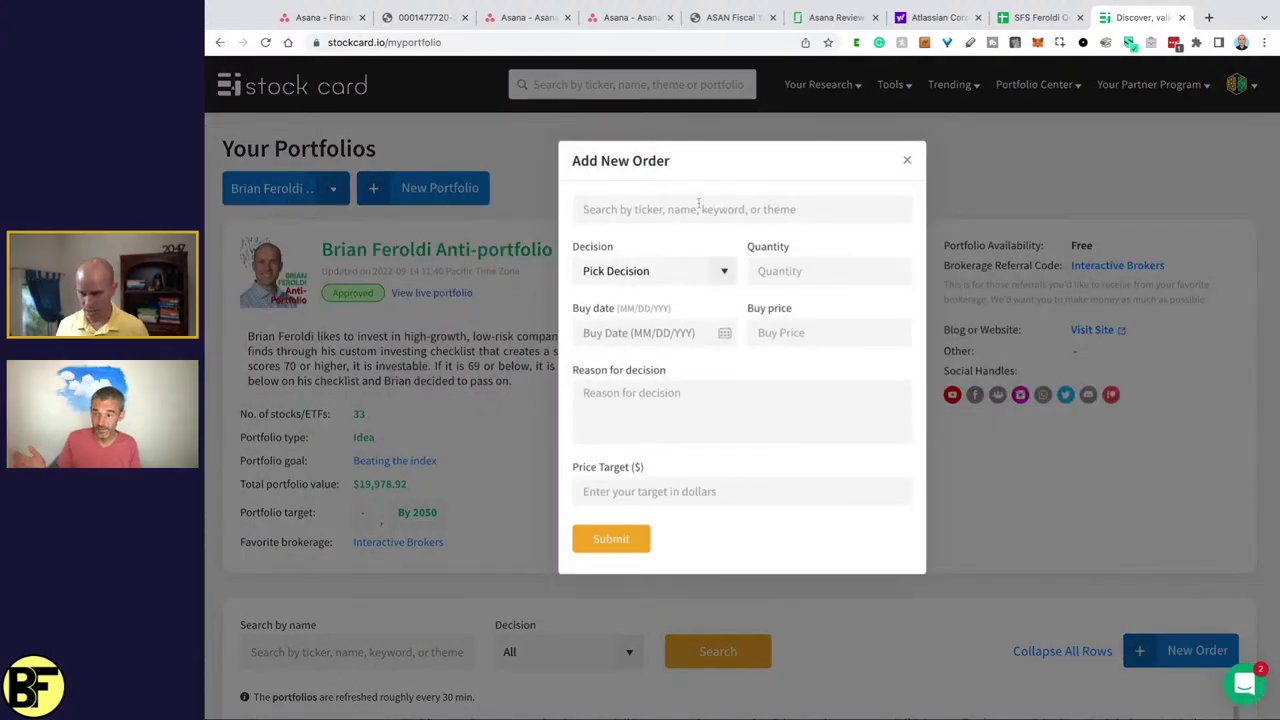
{"action": "type", "text": "asan"}
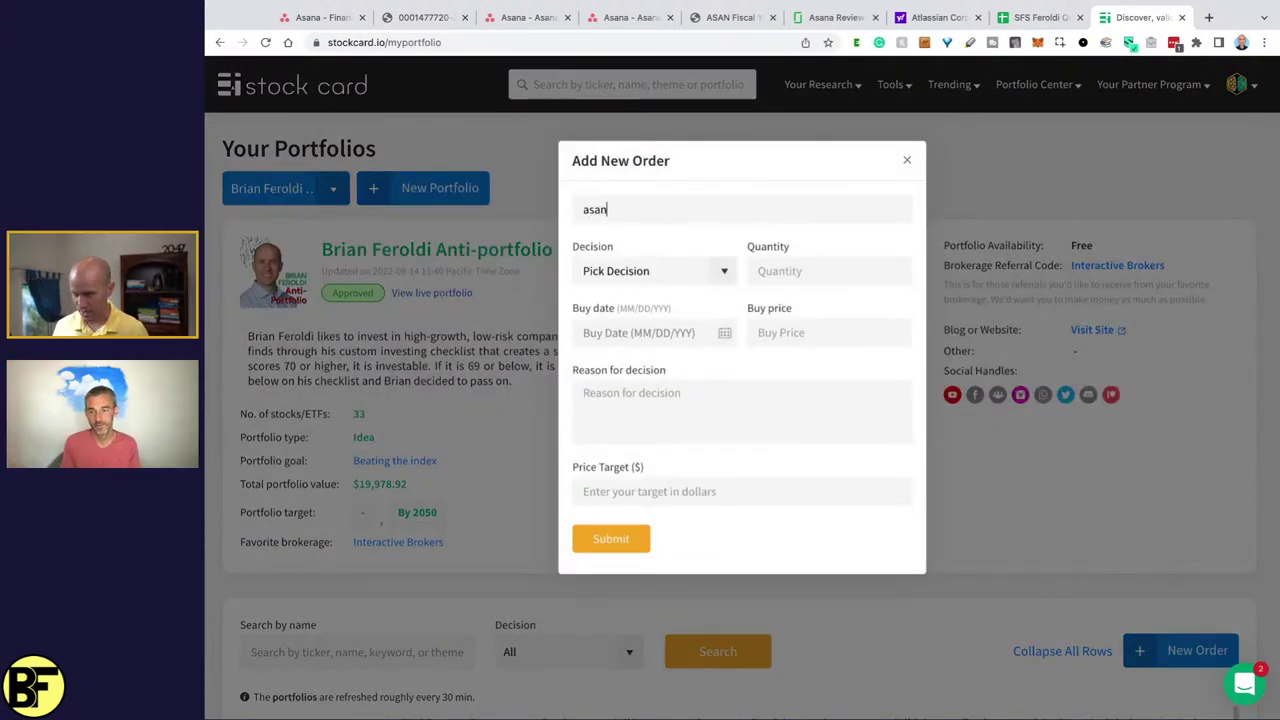
{"action": "left_click", "coordinate": [674, 261]}
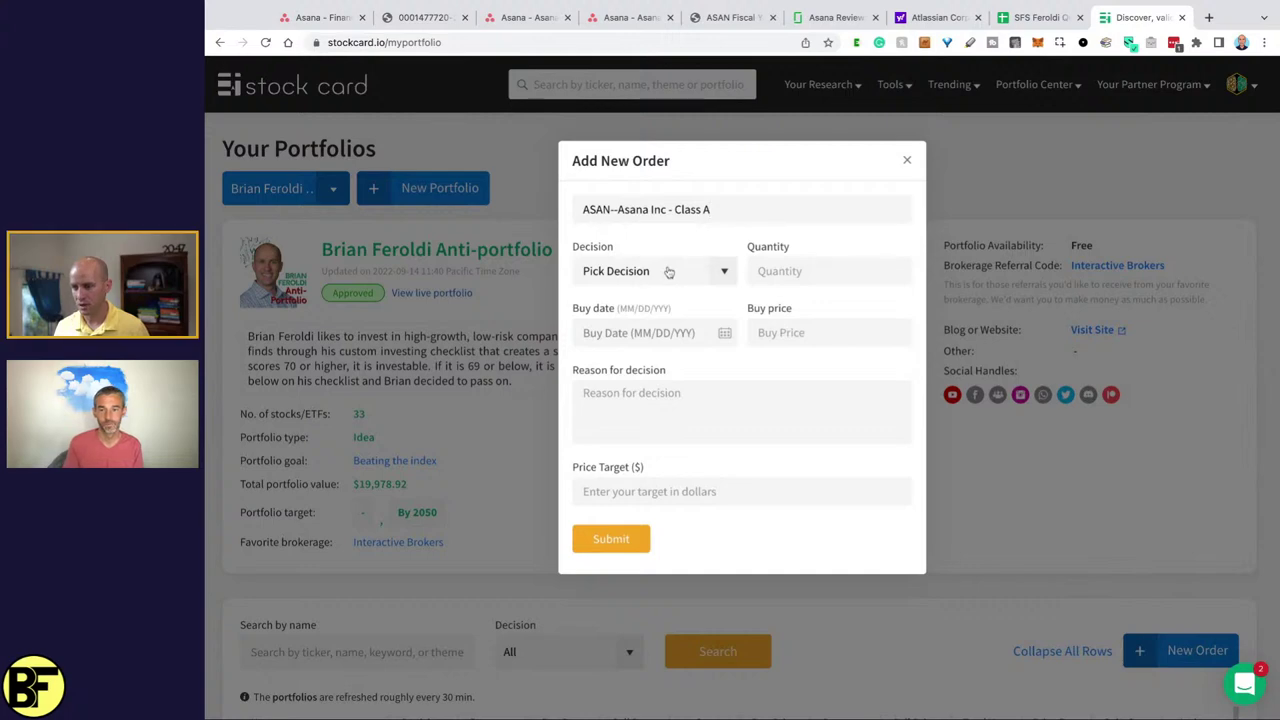
{"action": "left_click", "coordinate": [668, 272]}
{"action": "left_click", "coordinate": [661, 299]}
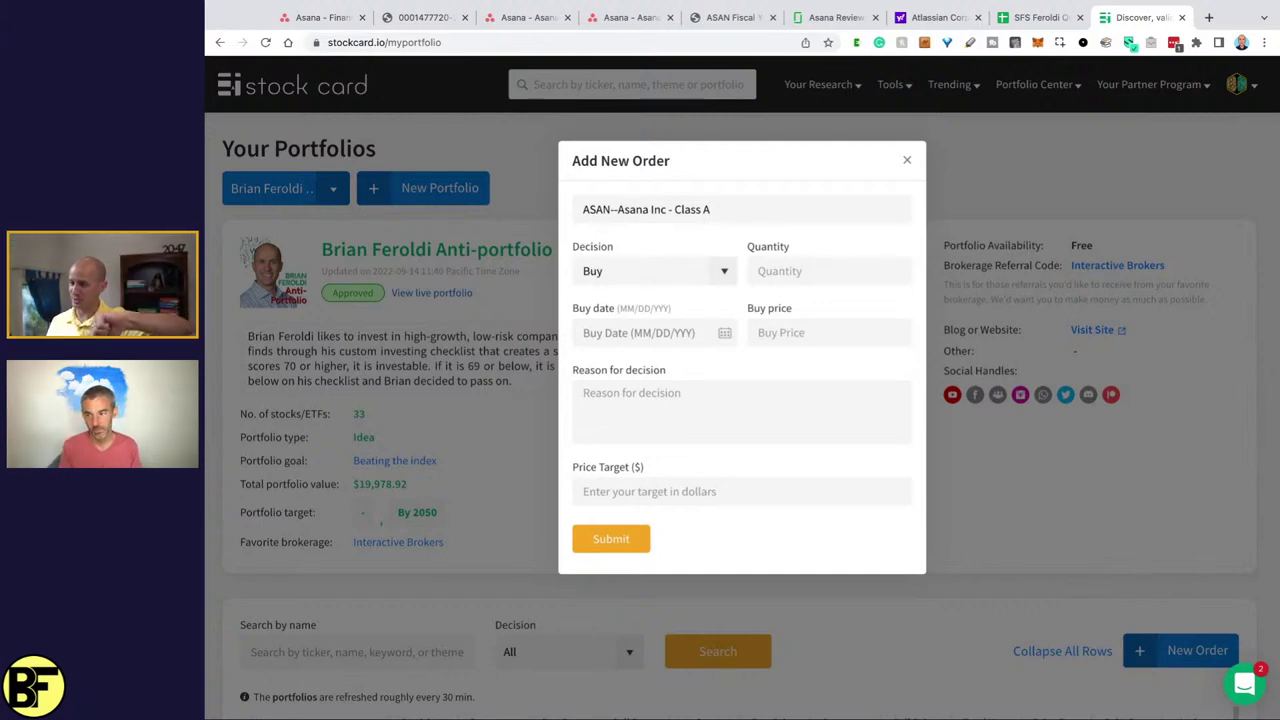
{"action": "left_click", "coordinate": [648, 332]}
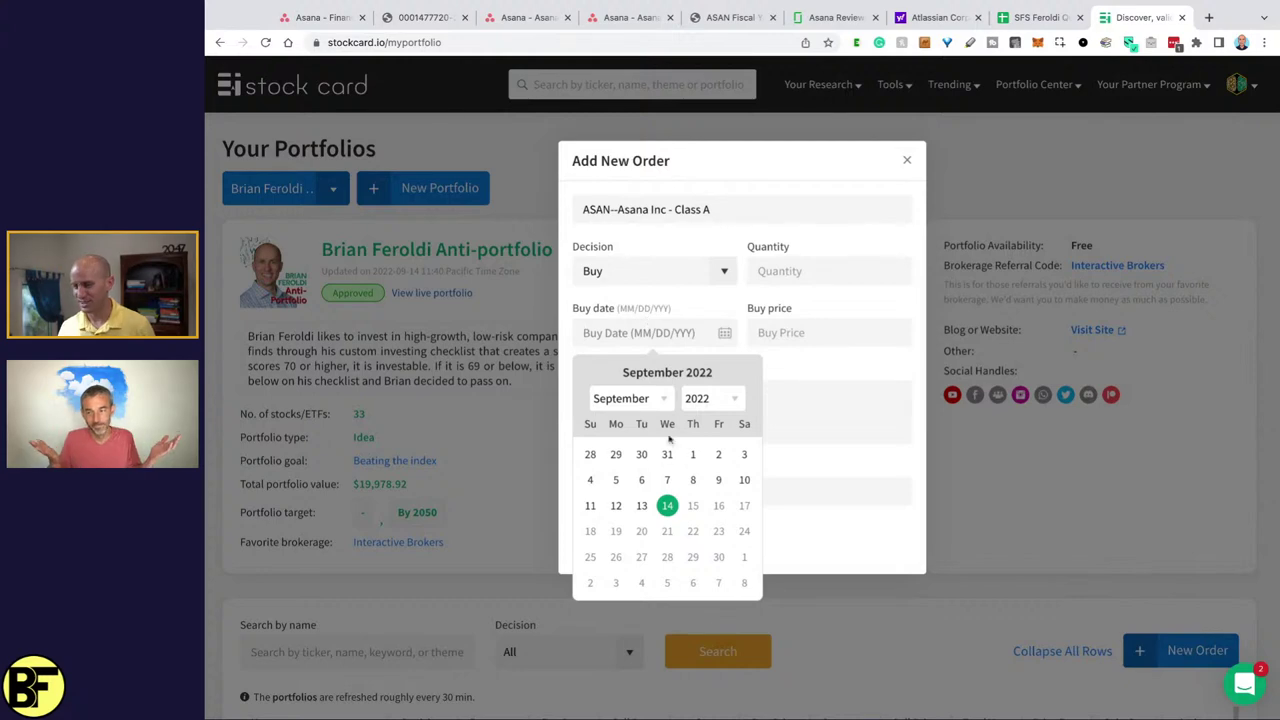
{"action": "left_click", "coordinate": [666, 503]}
- Set the Anti-portfolio order's quantity to 40, enter the reason "Score - 68" and submit it
{"action": "left_click", "coordinate": [808, 271]}
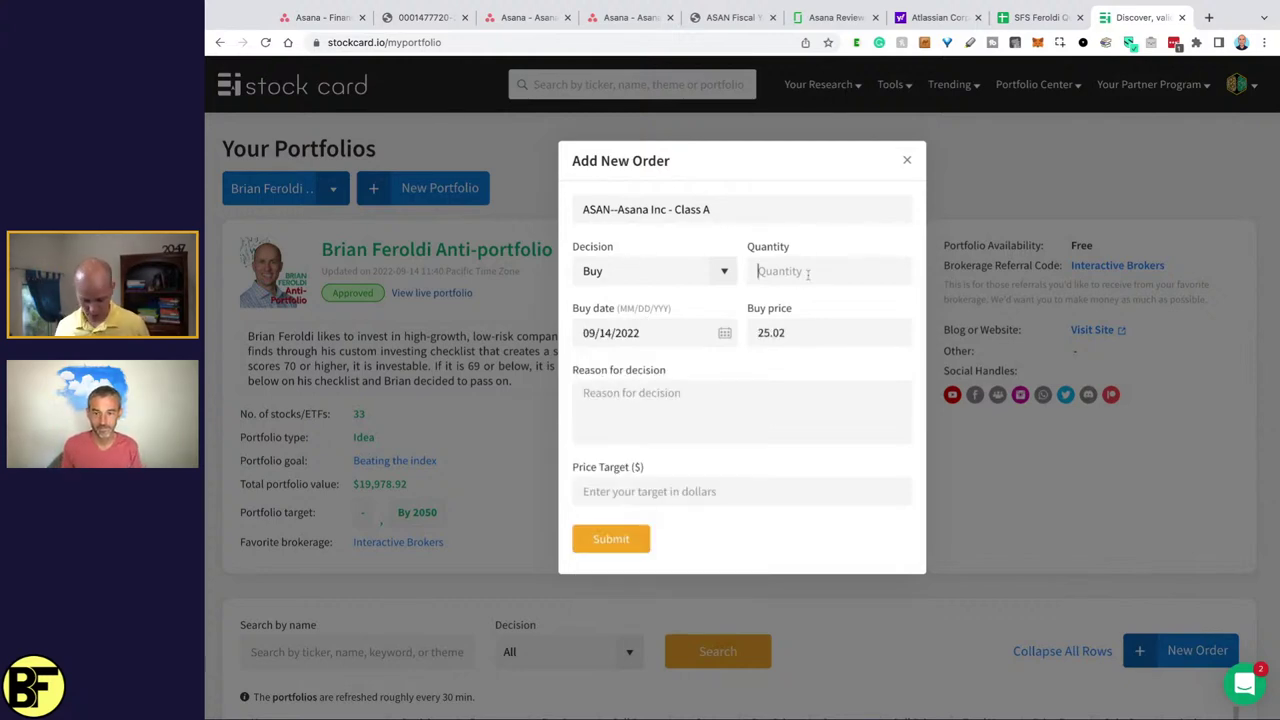
{"action": "type", "text": "40"}
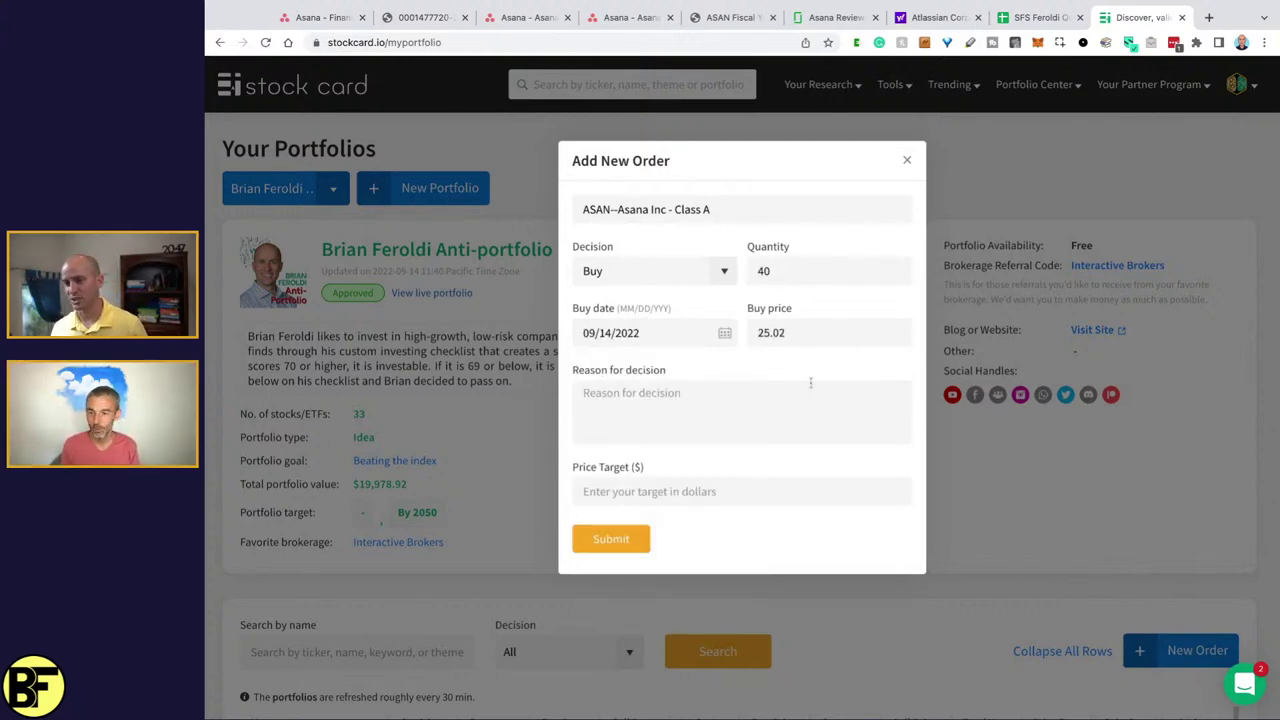
{"action": "left_click", "coordinate": [812, 381]}
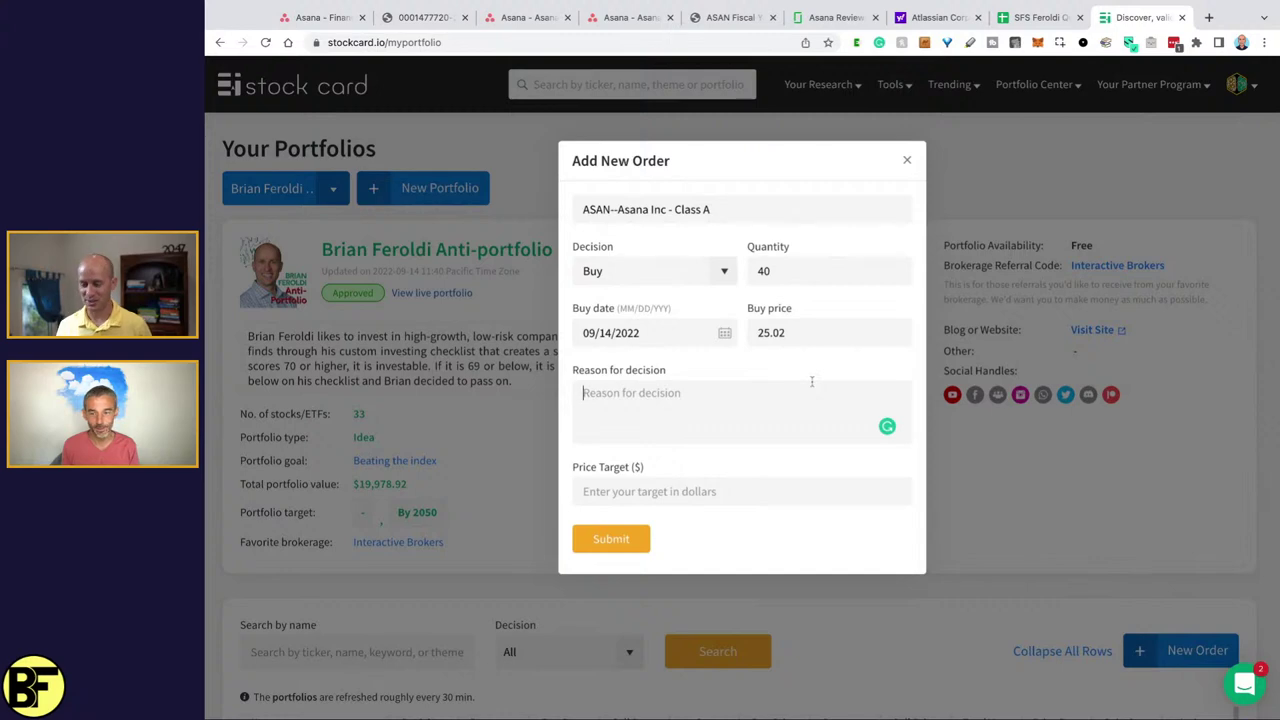
{"action": "type", "text": "Score - 68"}
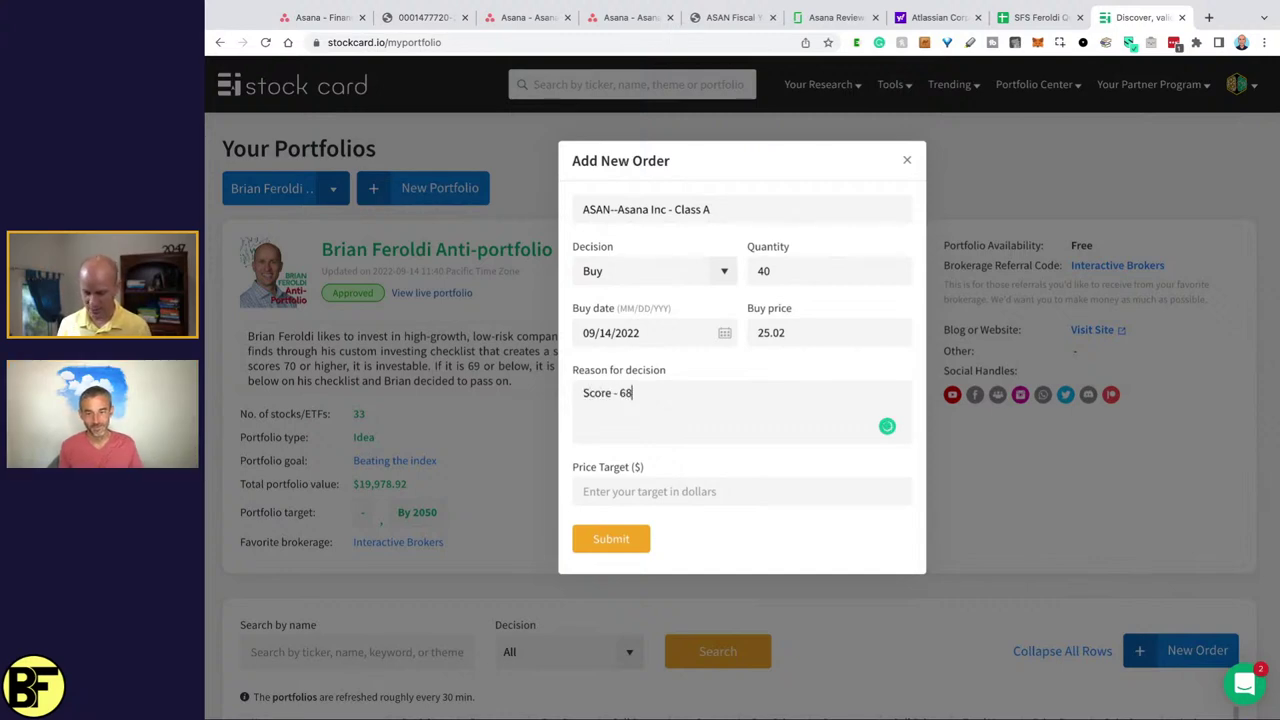
{"action": "left_click", "coordinate": [641, 542]}
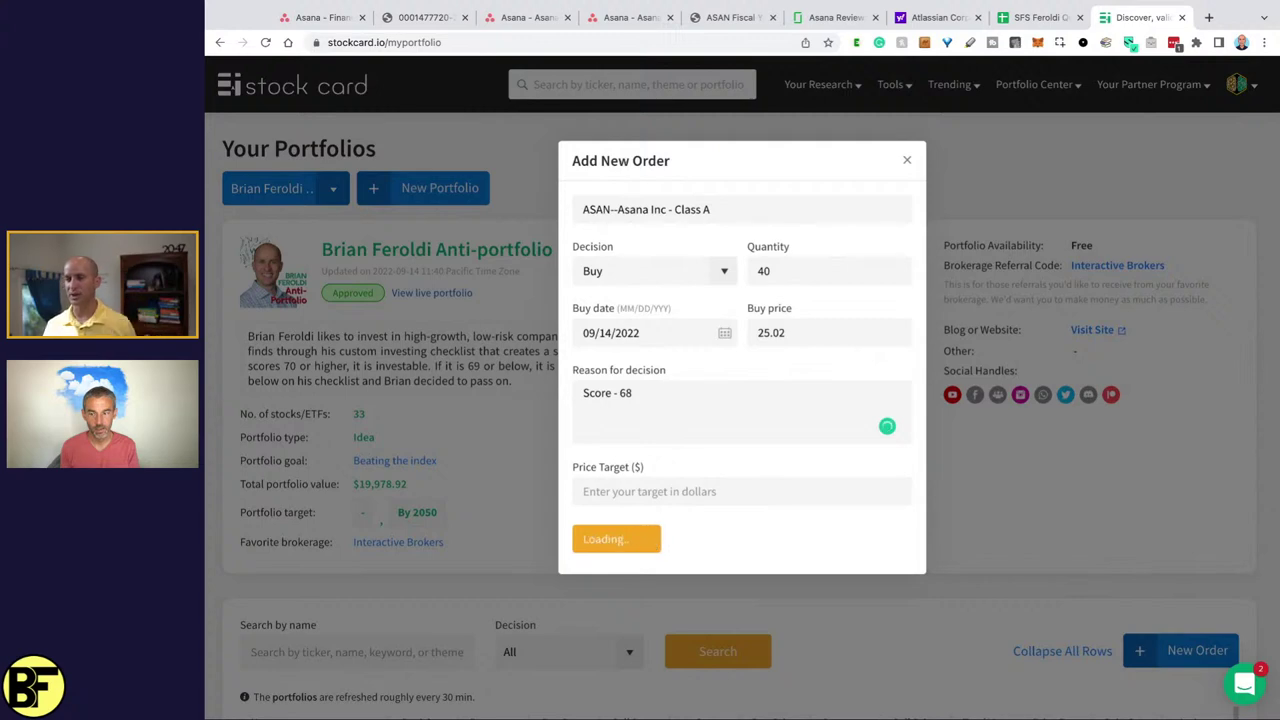